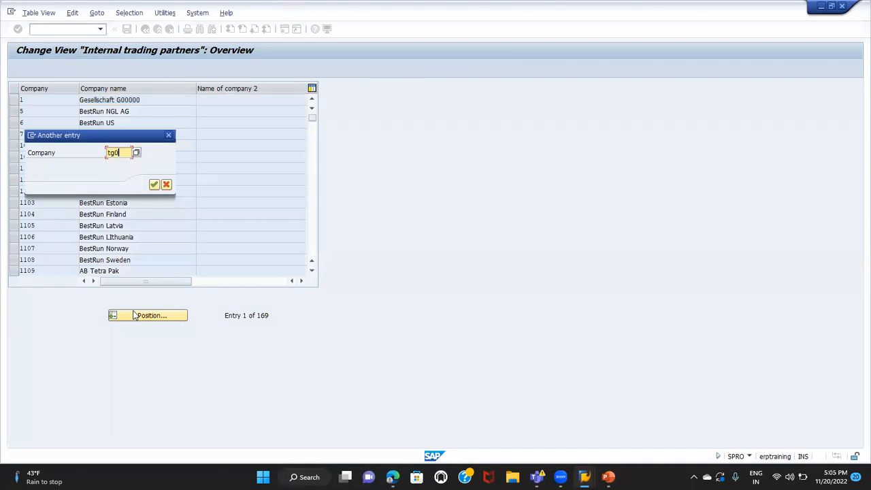
Locate company TATA01 among the internal trading partners, review its details, and return to the implementation guide
{"action": "key", "text": "Return"}
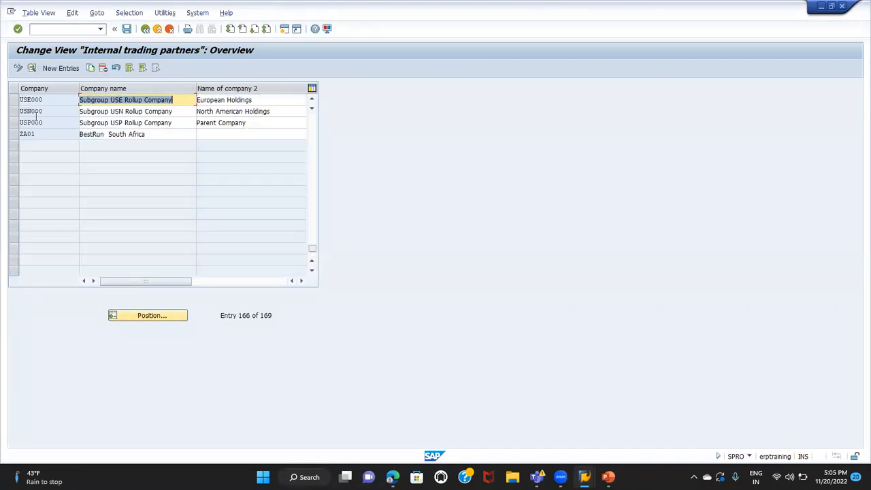
{"action": "left_click", "coordinate": [167, 317]}
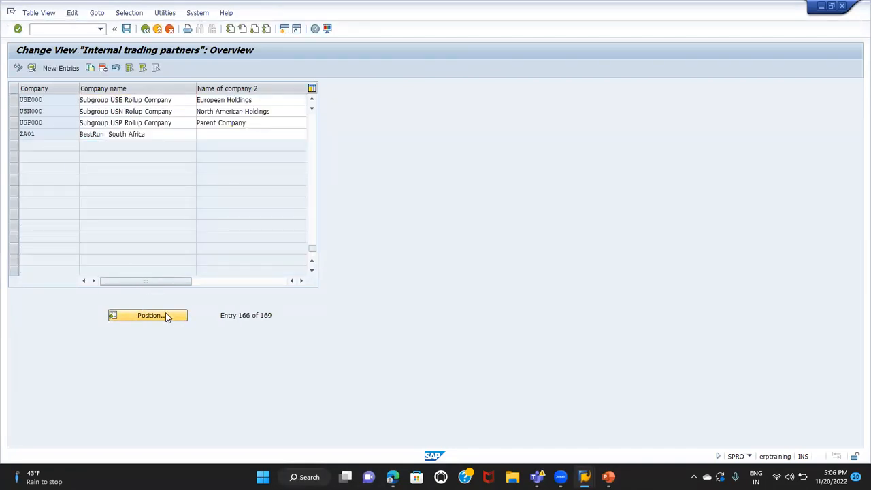
{"action": "type", "text": "tata01"}
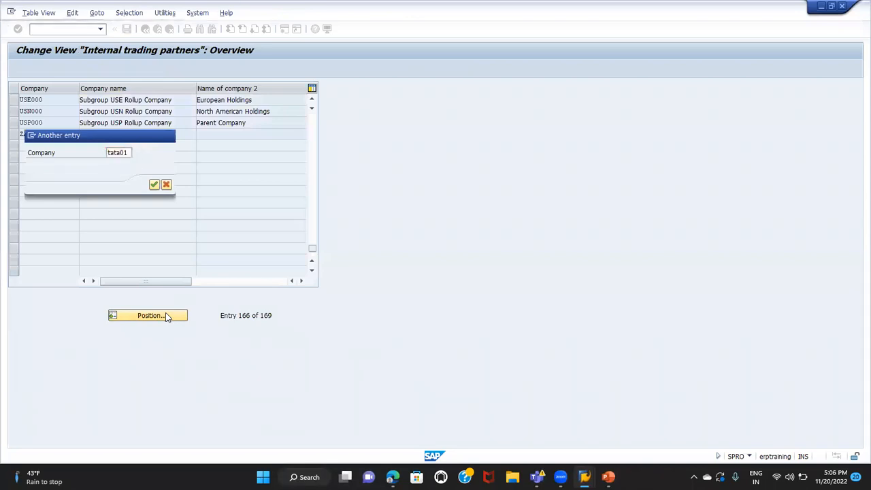
{"action": "key", "text": "Return"}
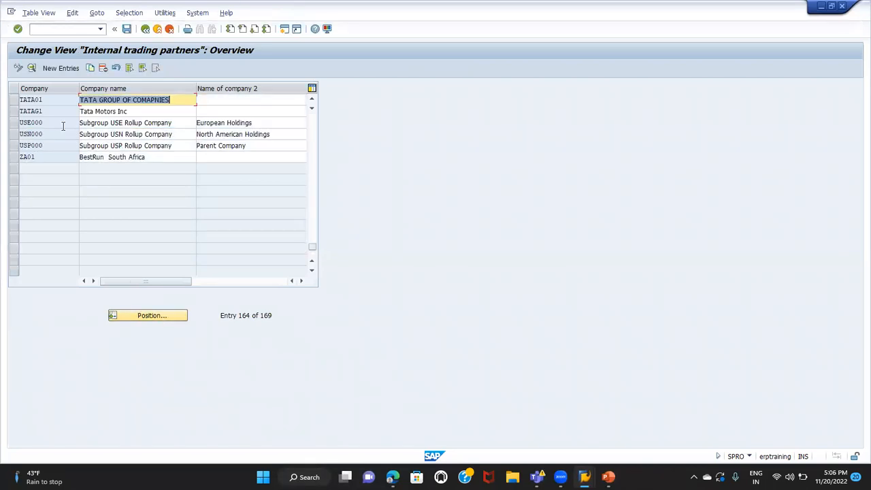
{"action": "left_click", "coordinate": [13, 100]}
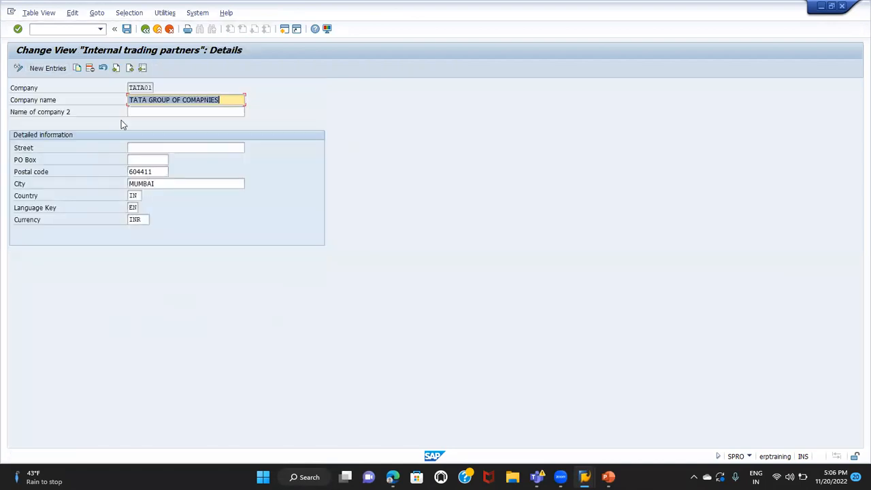
{"action": "left_click", "coordinate": [145, 29]}
{"action": "left_click", "coordinate": [145, 30]}
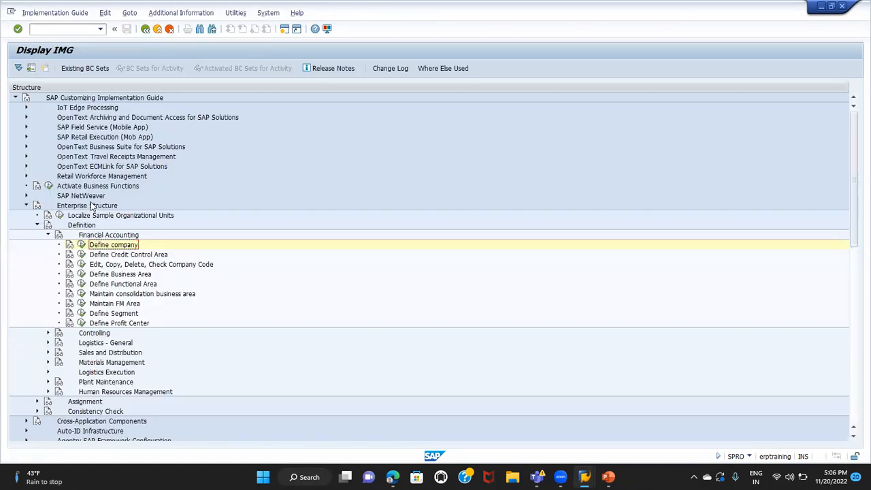
Open the Edit Company Code Data activity from the Financial Accounting definitions under Enterprise Structure
{"action": "left_click", "coordinate": [92, 207]}
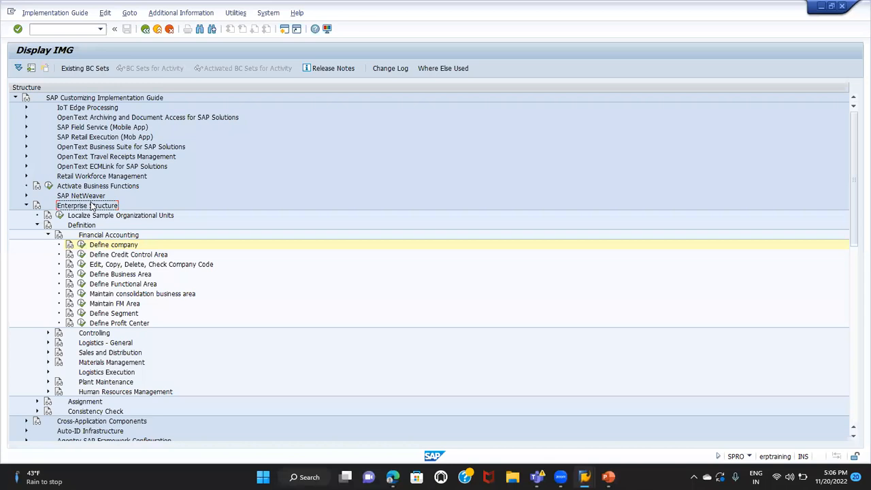
{"action": "left_click", "coordinate": [85, 227]}
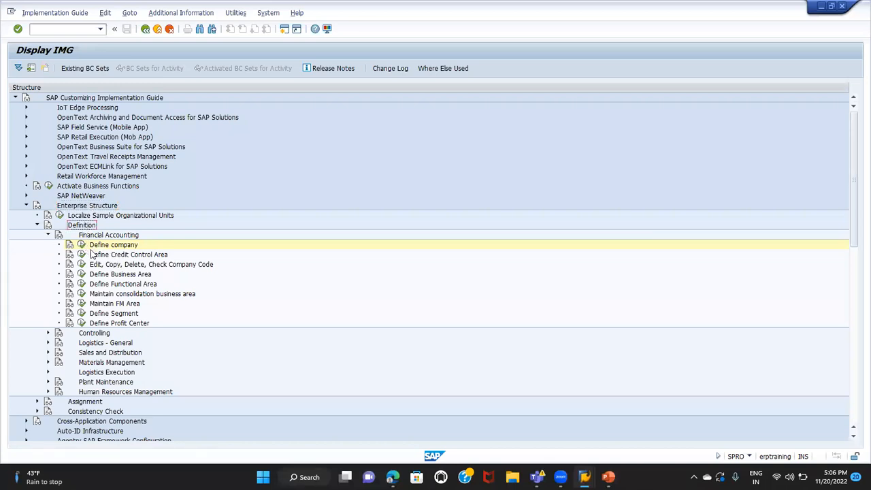
{"action": "left_click", "coordinate": [102, 266]}
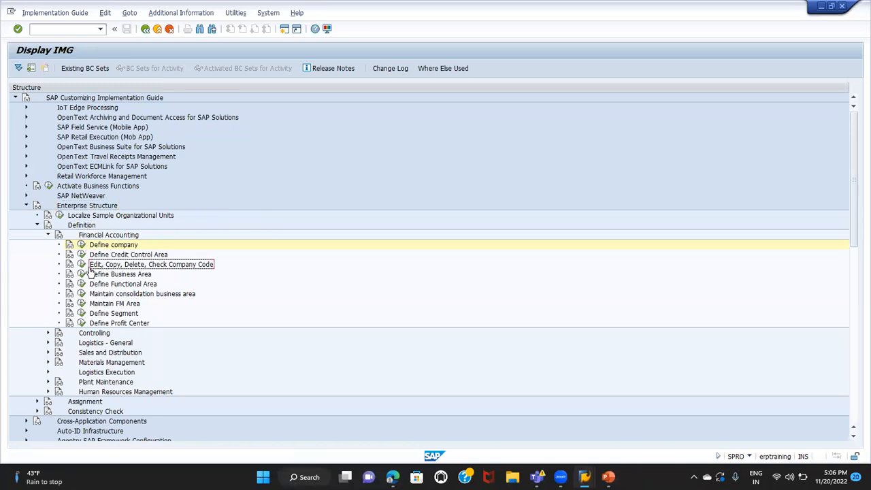
{"action": "left_click", "coordinate": [81, 264]}
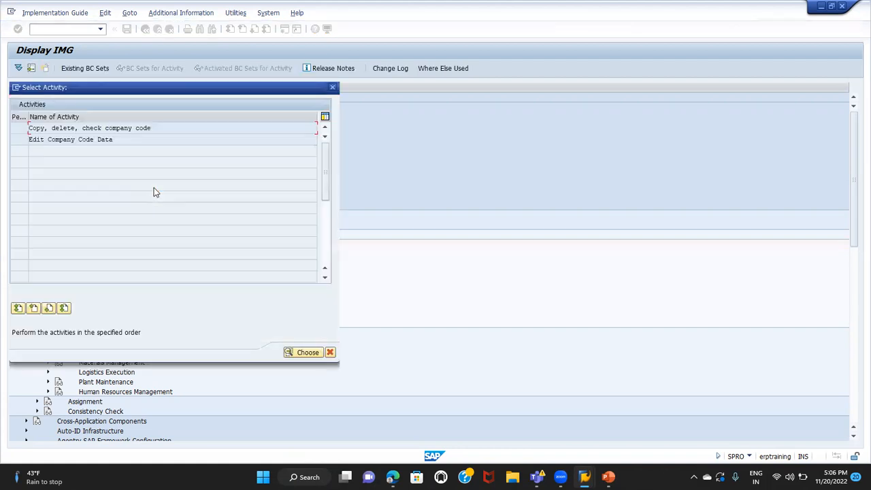
{"action": "double_click", "coordinate": [94, 139]}
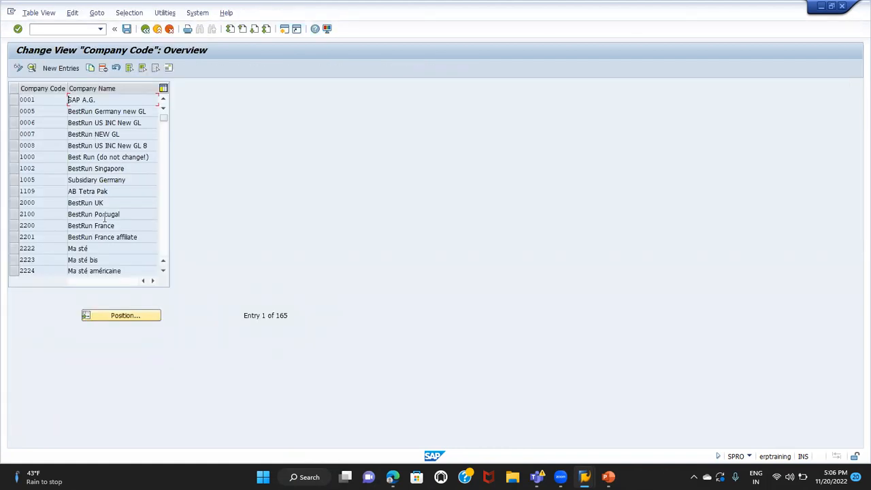
Find company code TG01 in the company code overview and open its details
{"action": "left_click", "coordinate": [125, 316]}
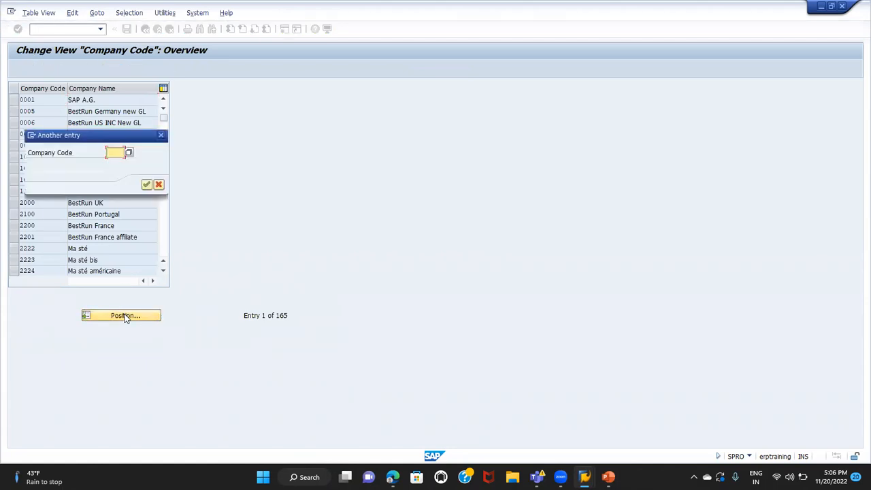
{"action": "type", "text": "tg01"}
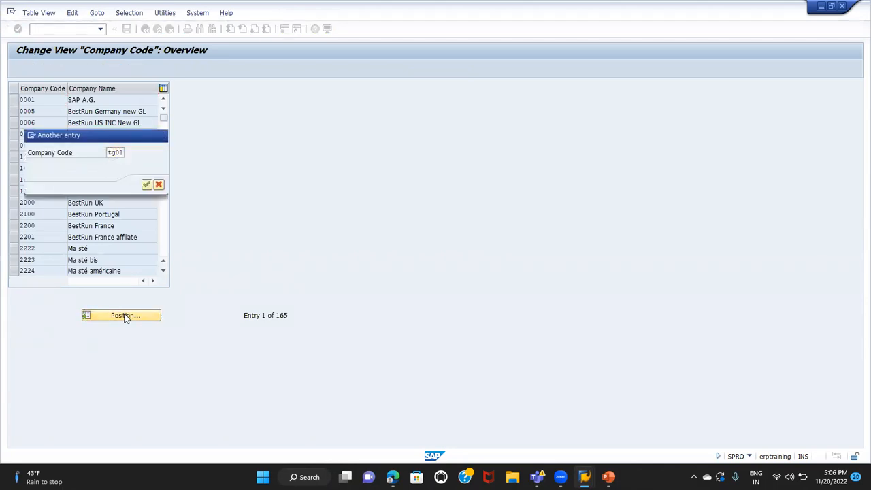
{"action": "key", "text": "Return"}
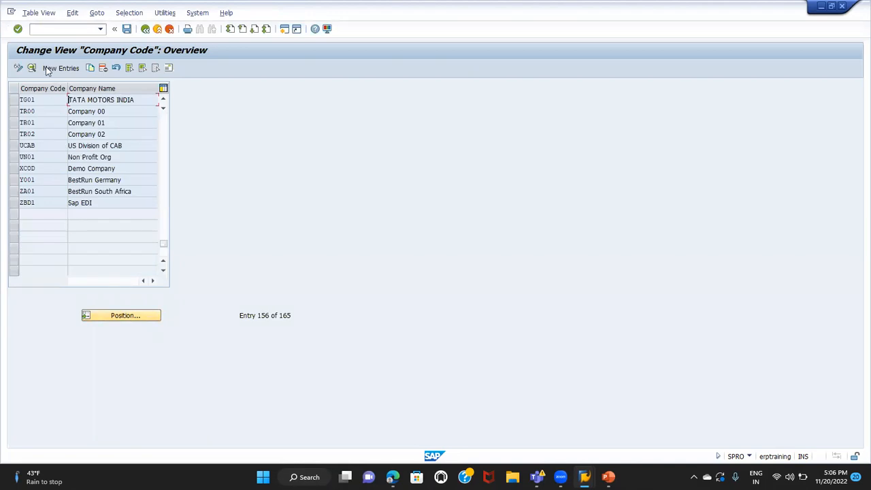
{"action": "left_click", "coordinate": [14, 99]}
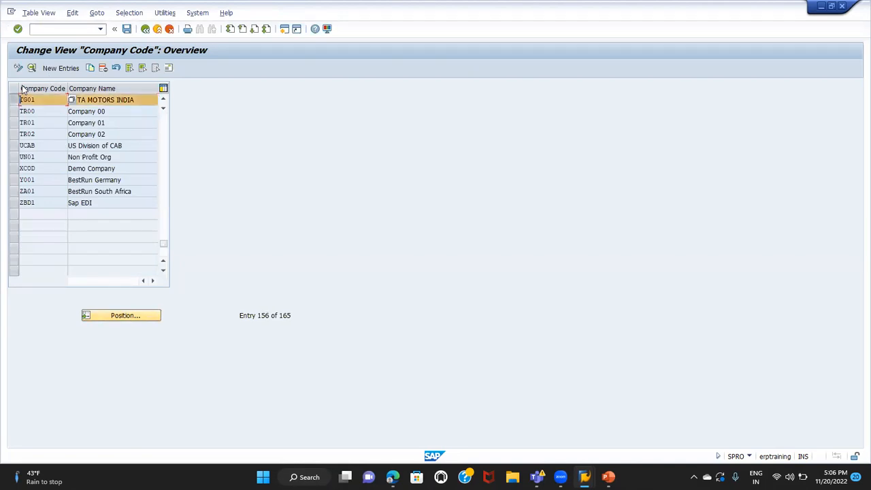
{"action": "left_click", "coordinate": [31, 70]}
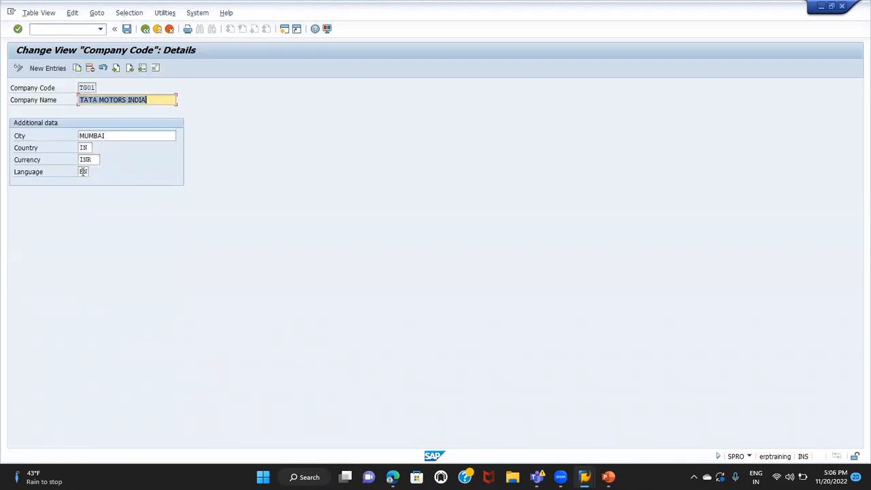
Open the address data of company code TG01 and replace the first name line with TATA MOTORS
{"action": "left_click", "coordinate": [156, 68]}
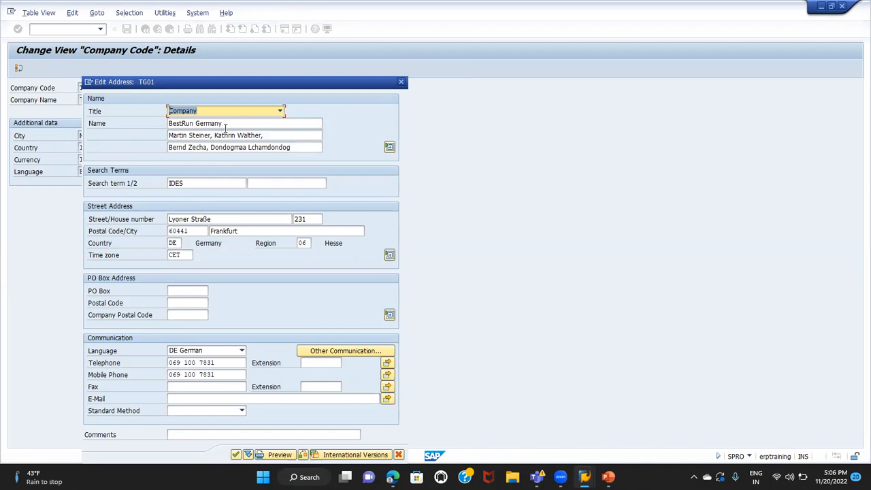
{"action": "left_click_drag", "start_coordinate": [231, 125], "coordinate": [121, 106]}
{"action": "key", "text": "BackSpace"}
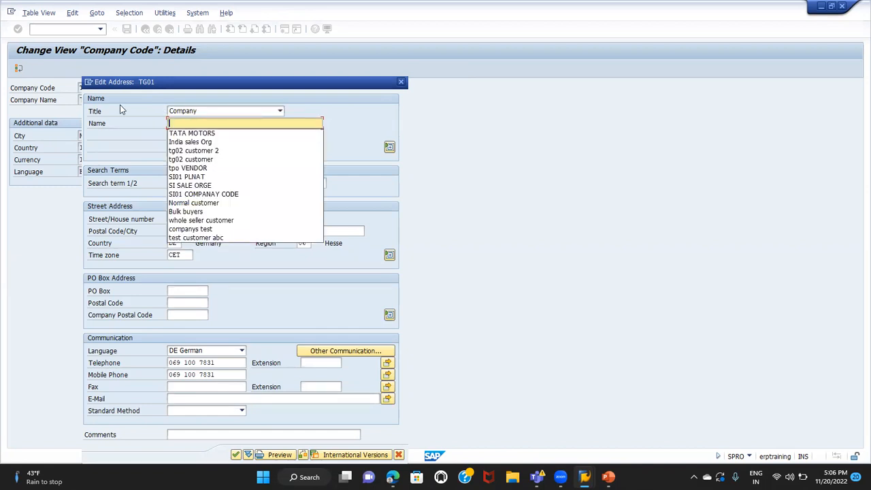
{"action": "left_click", "coordinate": [189, 132]}
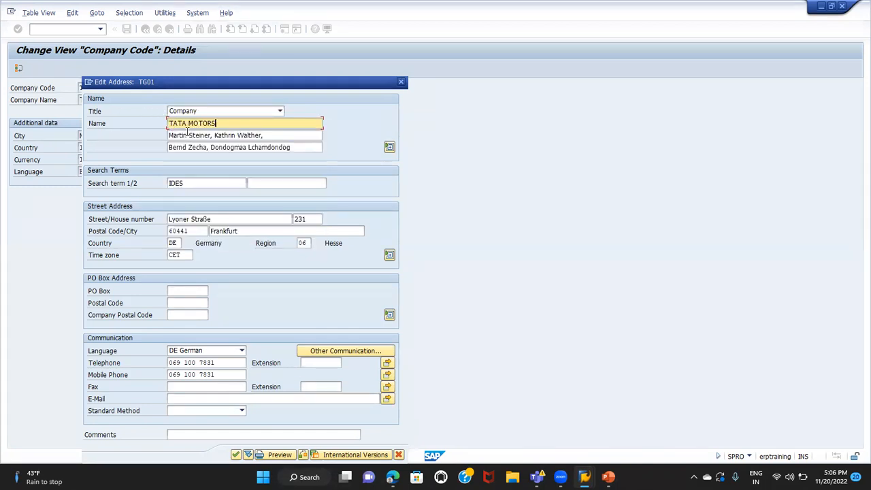
Extend the street address's postal code with a final 1, set the country to IN, and clear the region
{"action": "left_click", "coordinate": [195, 232]}
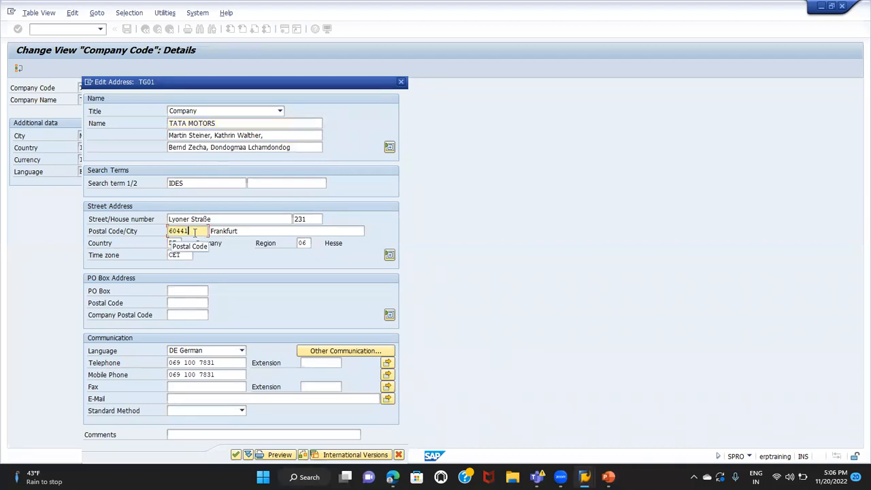
{"action": "type", "text": "1"}
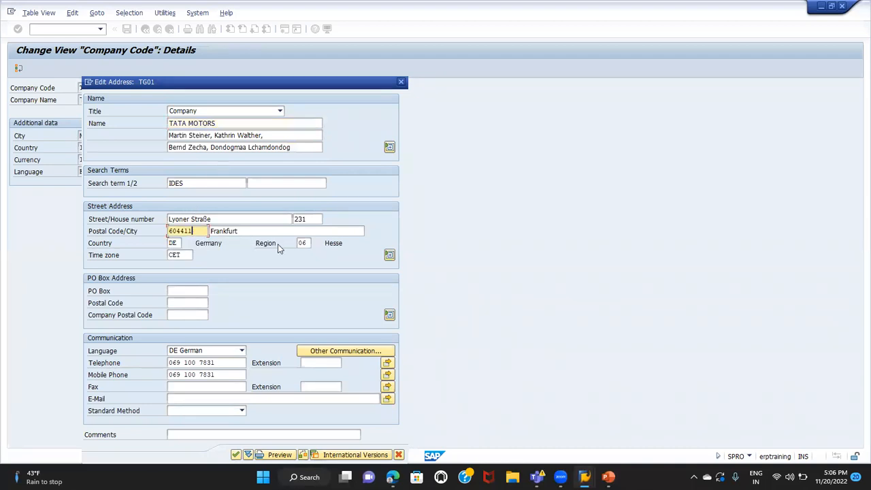
{"action": "key", "text": "Tab"}
{"action": "key", "text": "Tab"}
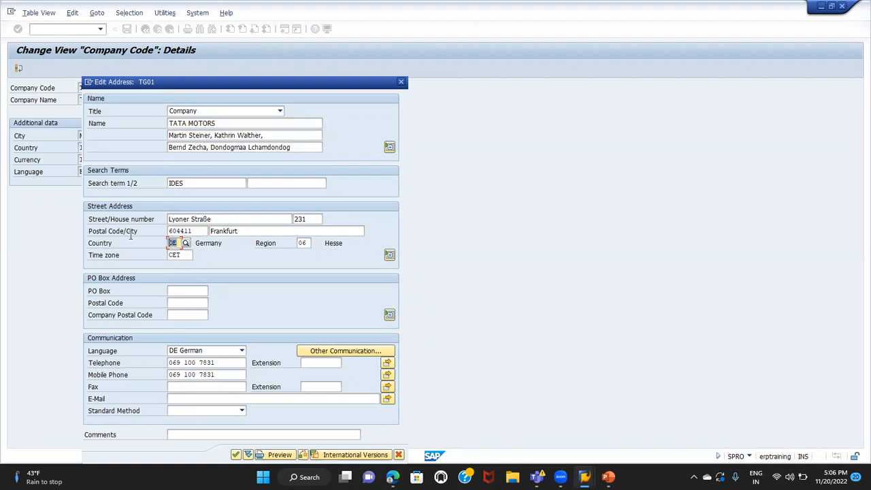
{"action": "type", "text": "in"}
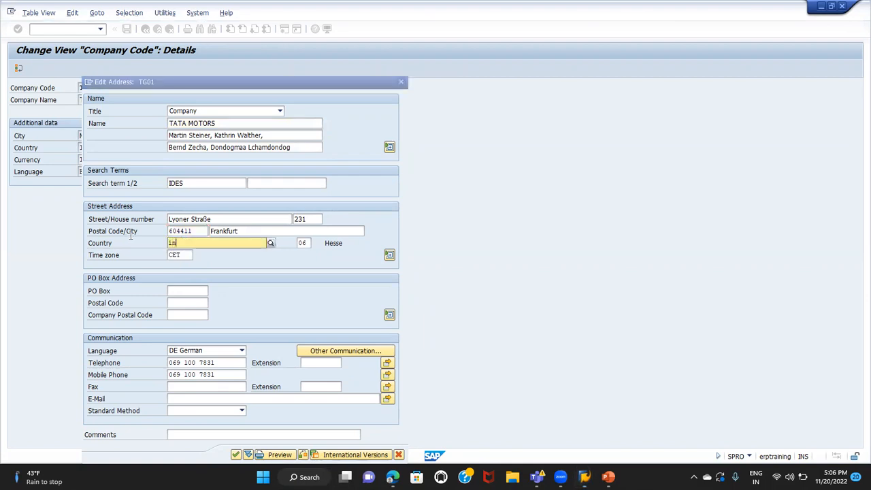
{"action": "key", "text": "Tab"}
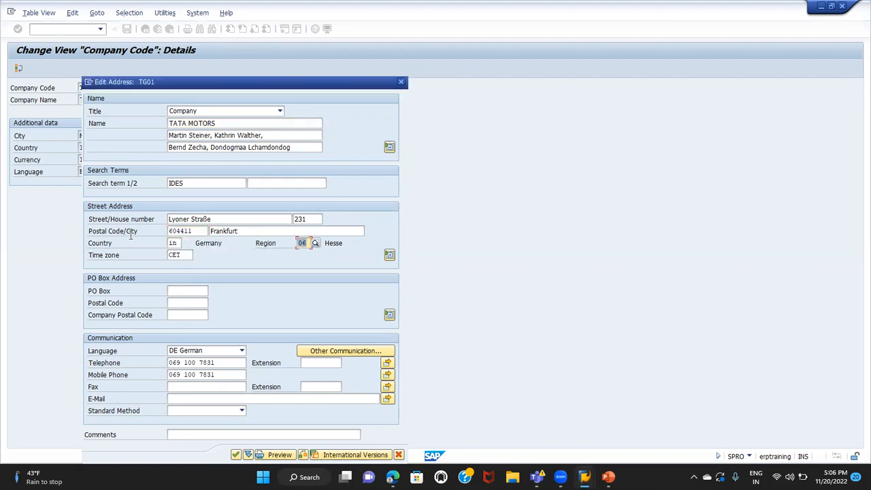
{"action": "key", "text": "BackSpace"}
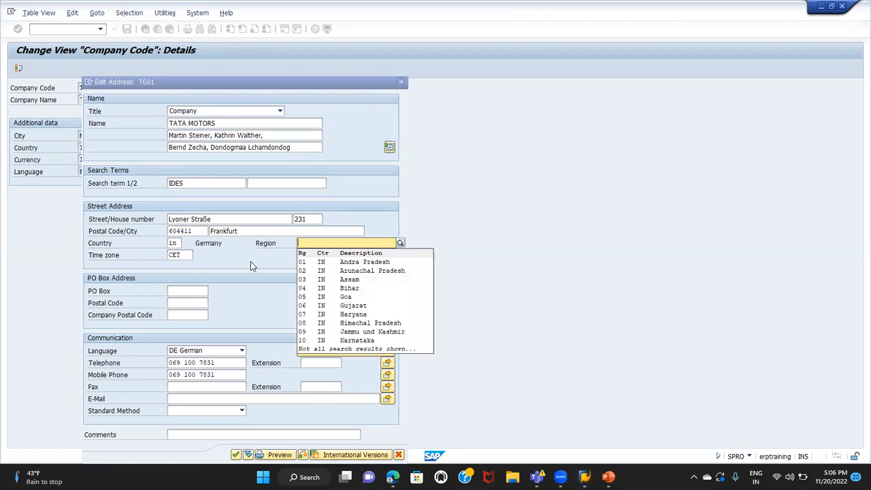
{"action": "left_click", "coordinate": [264, 271]}
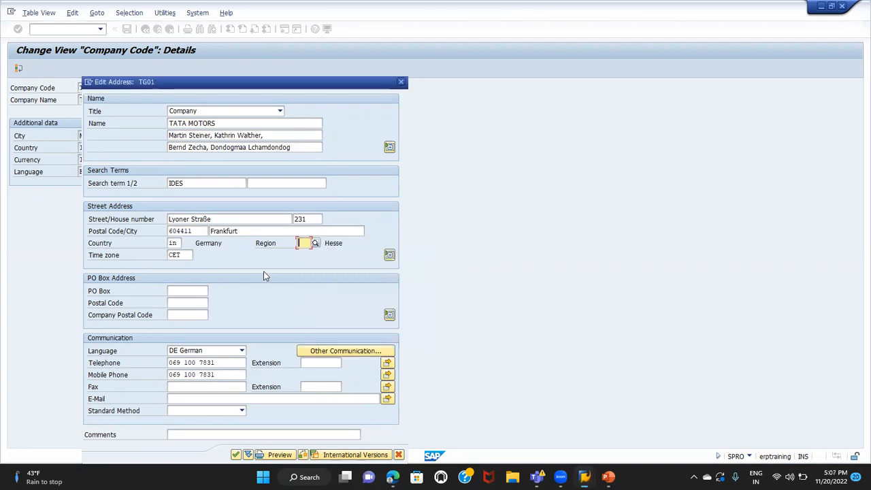
Set the communication language to EN English and accept the address, keeping the existing time zone
{"action": "left_click", "coordinate": [220, 352]}
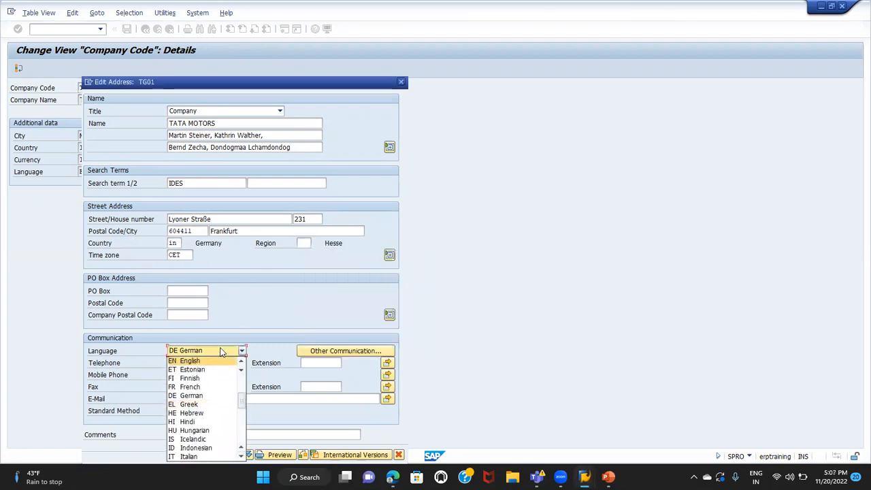
{"action": "left_click", "coordinate": [201, 361]}
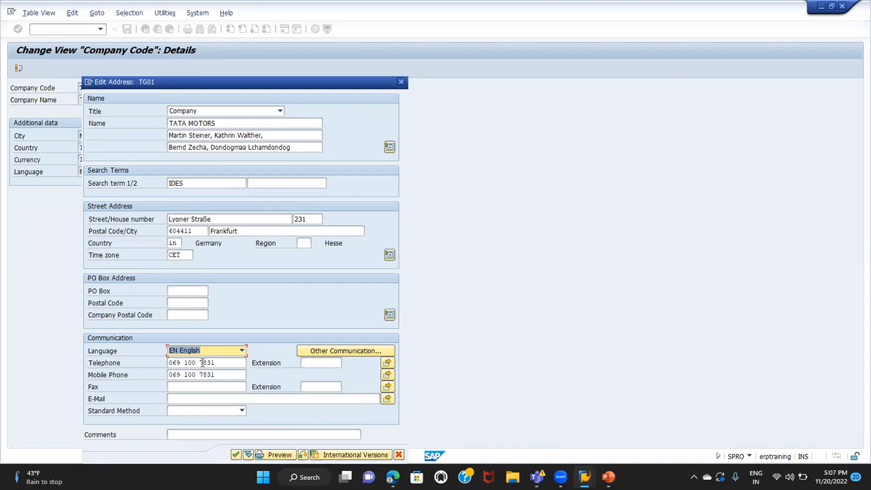
{"action": "left_click", "coordinate": [235, 455]}
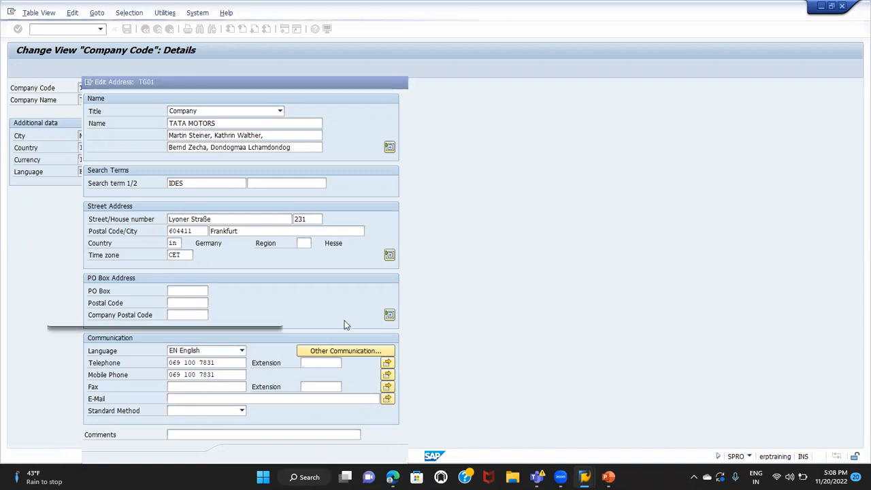
{"action": "left_click", "coordinate": [221, 317]}
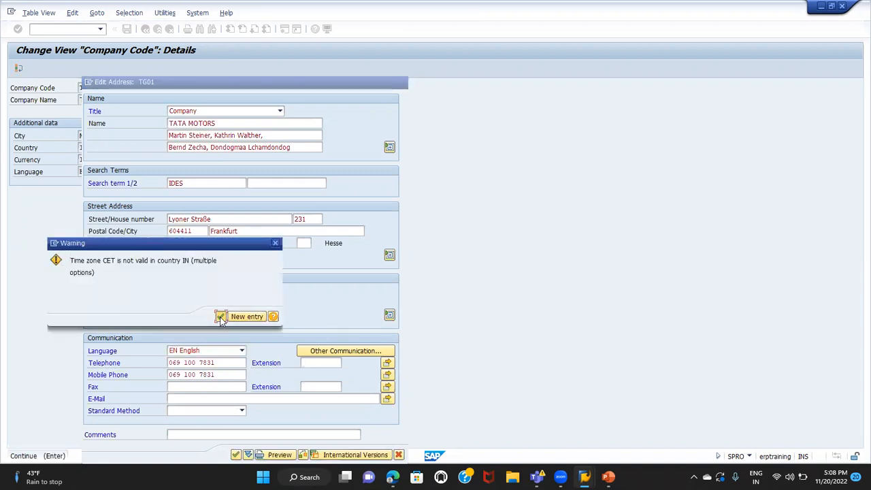
Save the company code changes under the customizing request described as test, and return to the implementation guide
{"action": "left_click", "coordinate": [127, 28]}
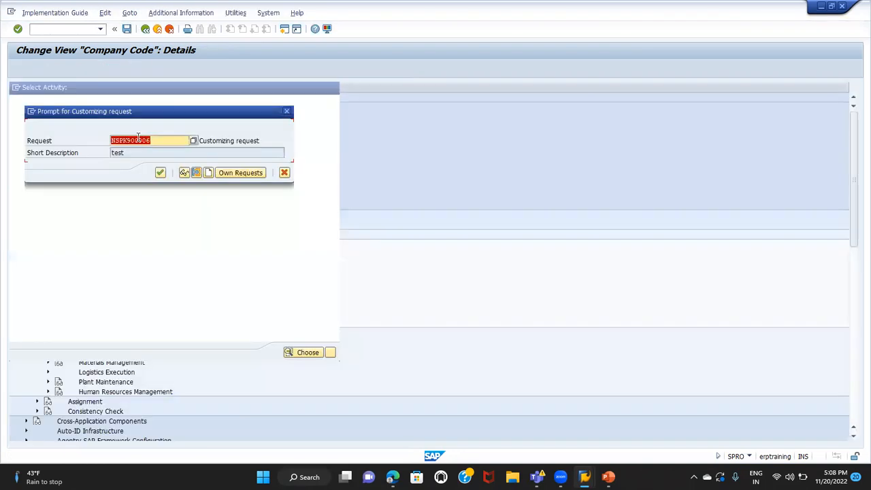
{"action": "left_click", "coordinate": [162, 173]}
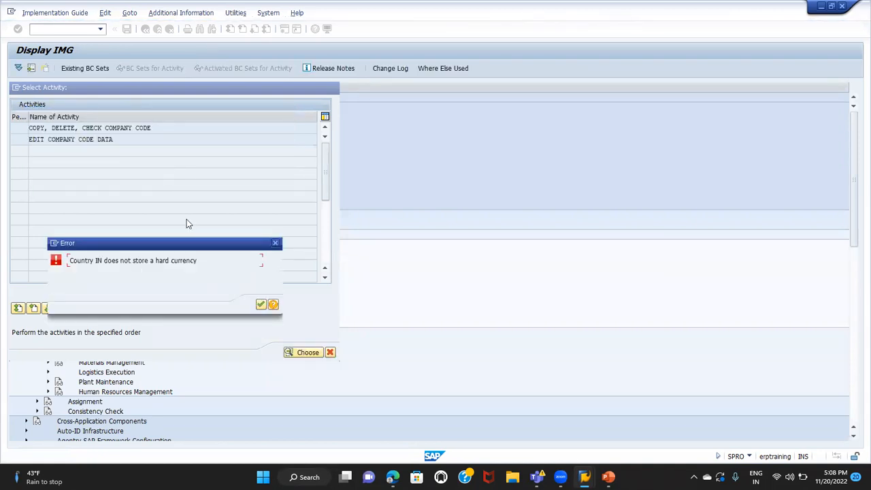
{"action": "left_click", "coordinate": [262, 306]}
{"action": "left_click", "coordinate": [336, 87]}
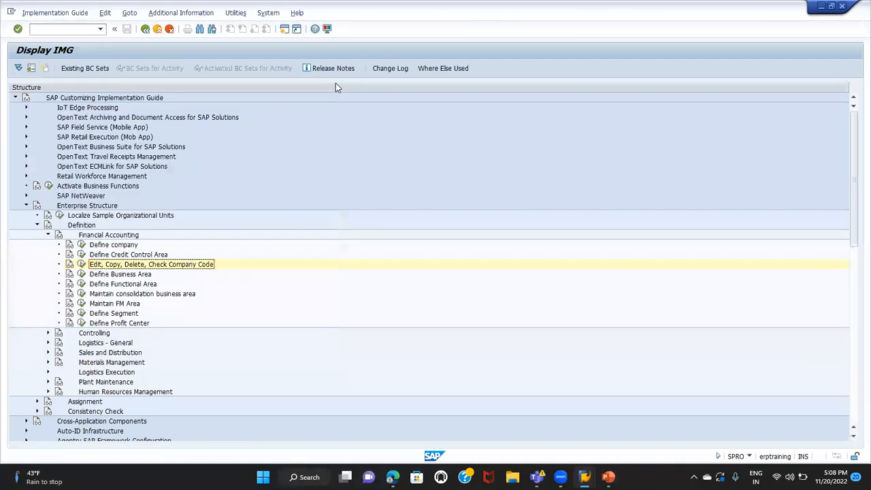
Collapse the Financial Accounting definitions, expand those of Sales and Distribution, and open the Define Sales Organization activity
{"action": "left_click", "coordinate": [48, 235]}
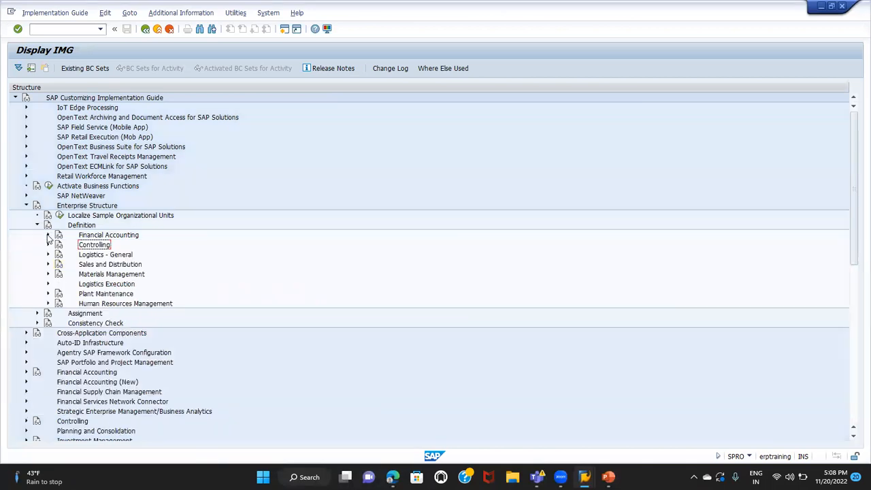
{"action": "left_click", "coordinate": [47, 265]}
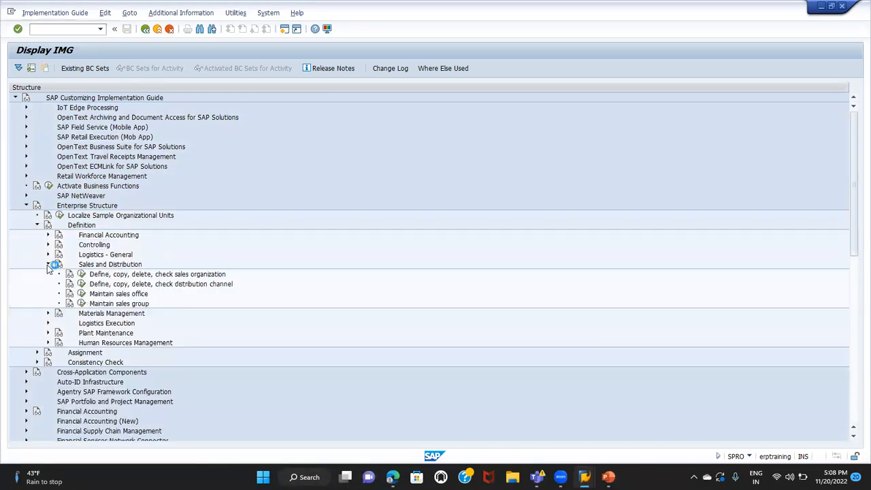
{"action": "left_click", "coordinate": [82, 274]}
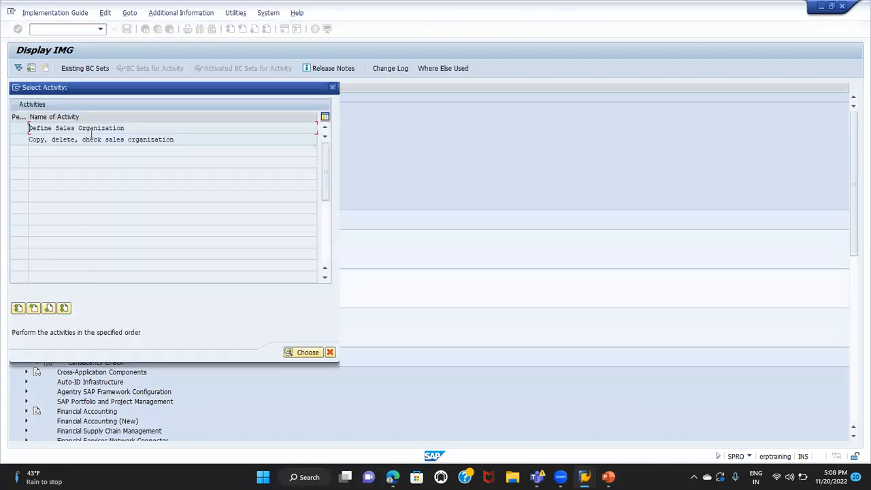
{"action": "double_click", "coordinate": [91, 130]}
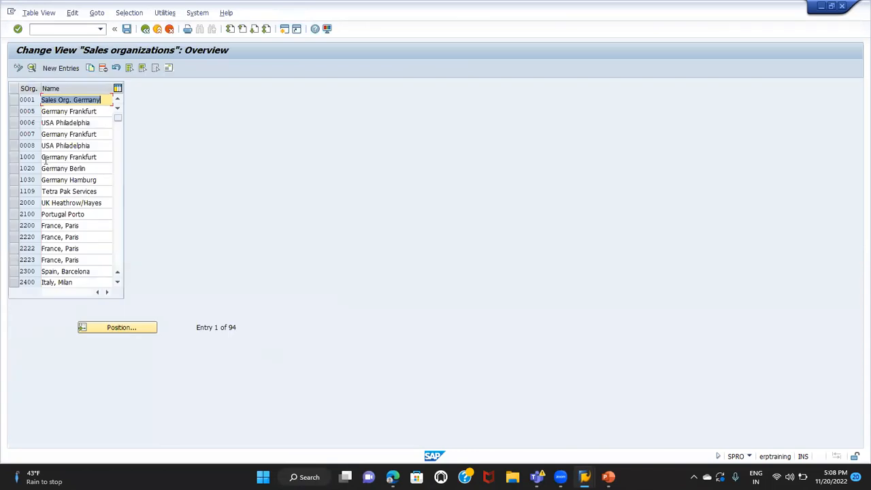
{"action": "left_click", "coordinate": [12, 158]}
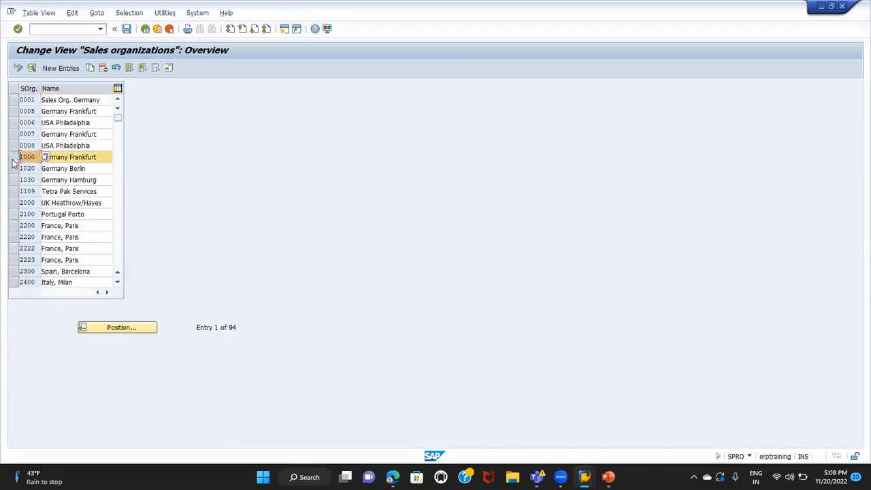
{"action": "left_click", "coordinate": [20, 157]}
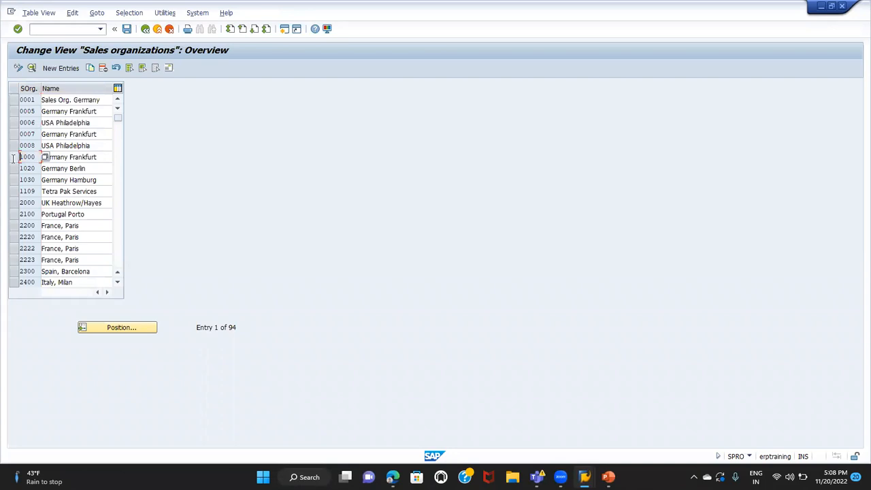
{"action": "left_click", "coordinate": [61, 70]}
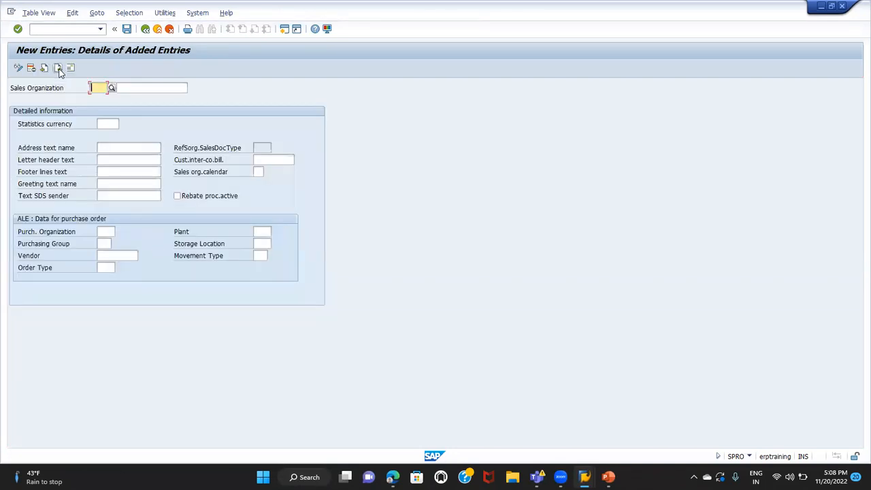
{"action": "left_click", "coordinate": [145, 29]}
Copy sales organization 1000 (Germany Frankfurt) and give the copy the key TG01
{"action": "left_click", "coordinate": [16, 157]}
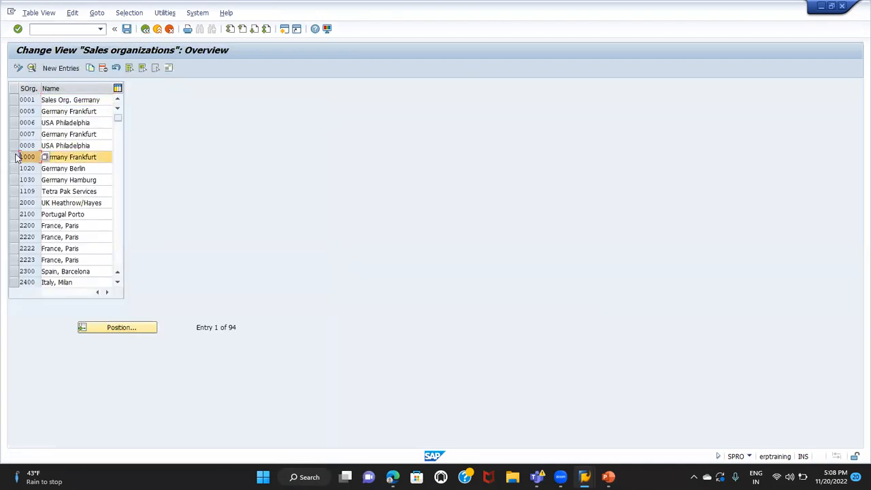
{"action": "left_click", "coordinate": [89, 69]}
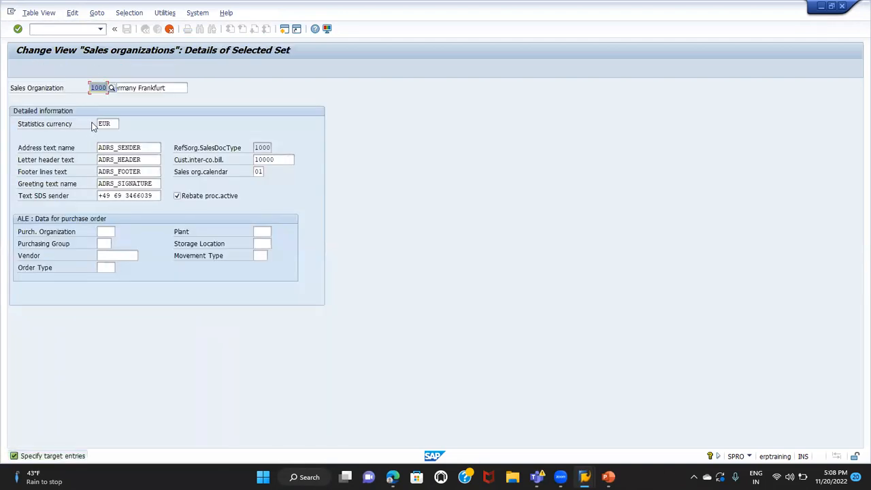
{"action": "key", "text": "BackSpace"}
{"action": "type", "text": "TG0"}
{"action": "type", "text": "1"}
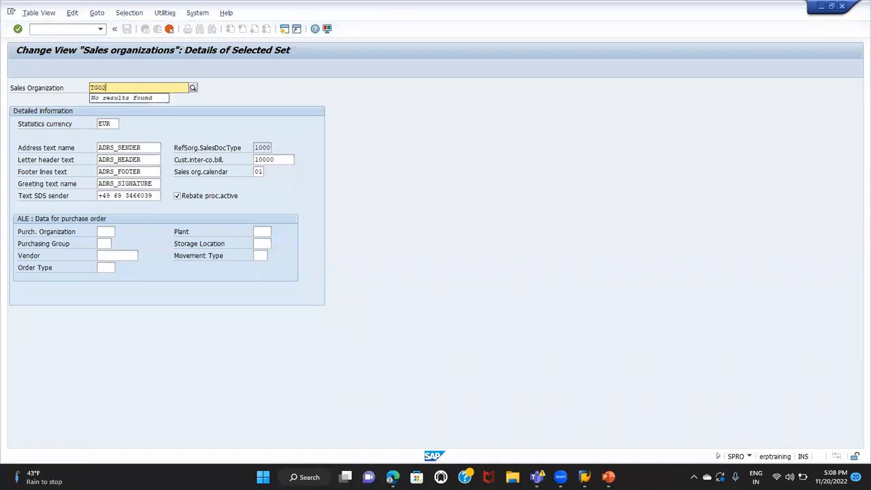
{"action": "key", "text": "Tab"}
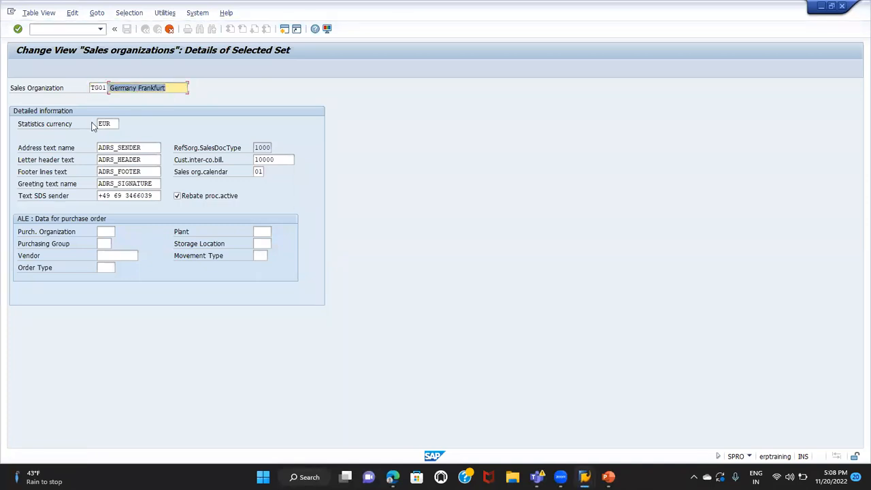
Name the copied sales organization SALES ORG INDIA, set its statistics currency to INR, and continue to its address data
{"action": "type", "text": "SALE"}
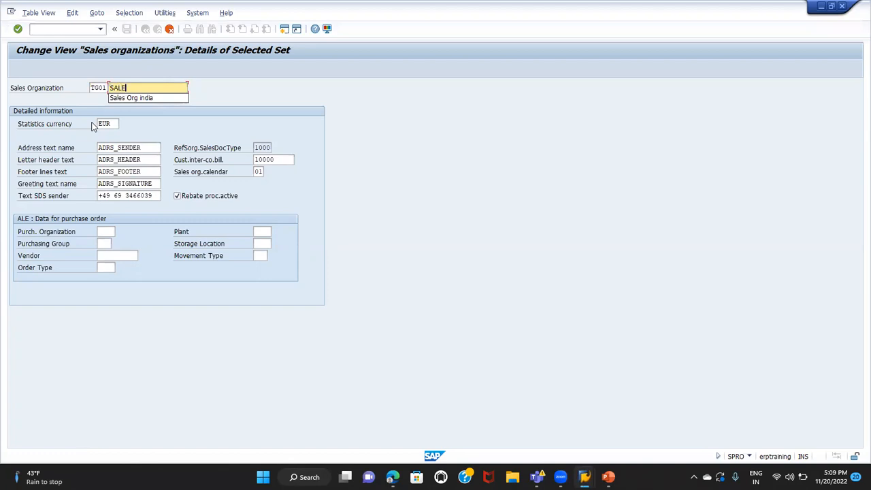
{"action": "type", "text": "S ORG INDIA"}
{"action": "key", "text": "Tab"}
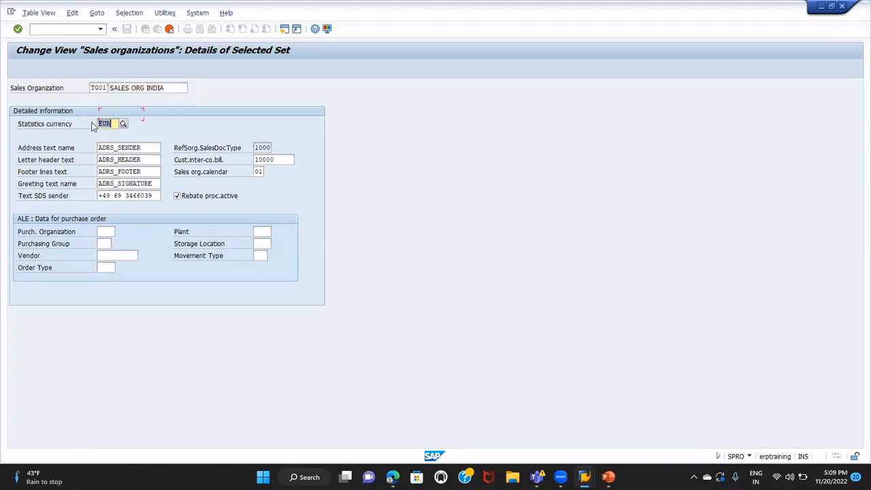
{"action": "type", "text": "INR"}
{"action": "key", "text": "Return"}
{"action": "key", "text": "Return"}
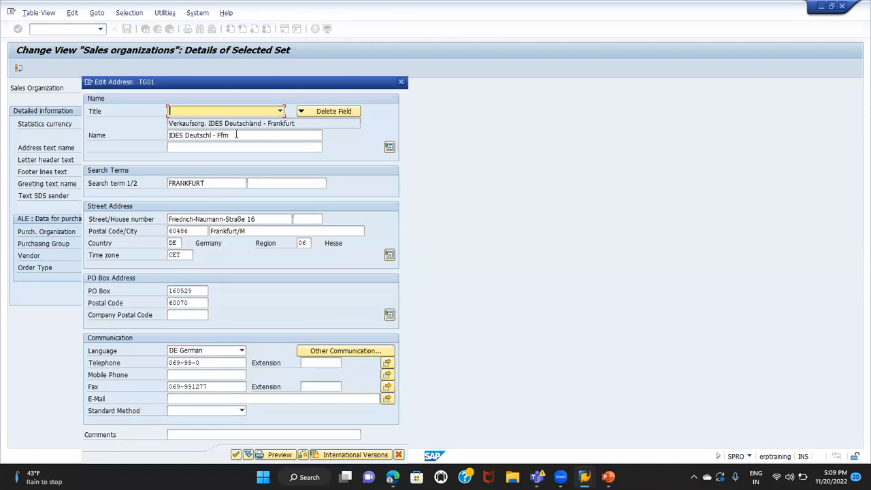
Replace the address's first name line with TATA MOTORS INDIA SALES ORG and clear the first search term
{"action": "key", "text": "Tab"}
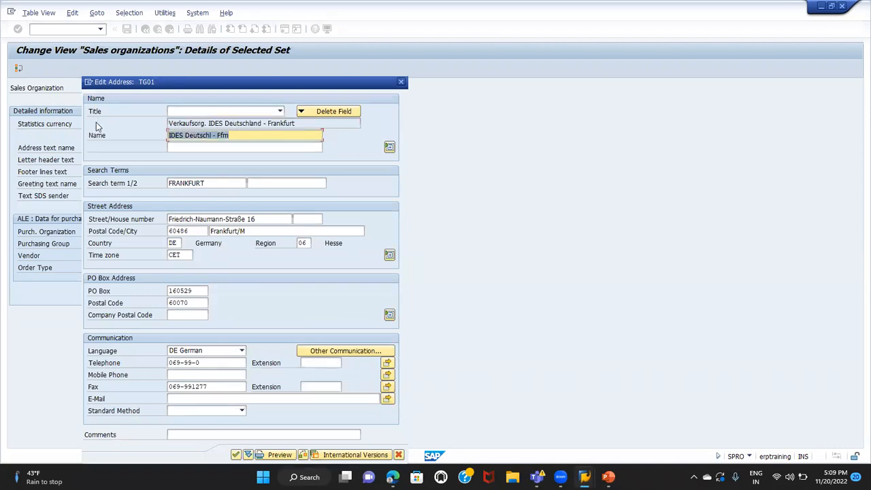
{"action": "type", "text": "TA"}
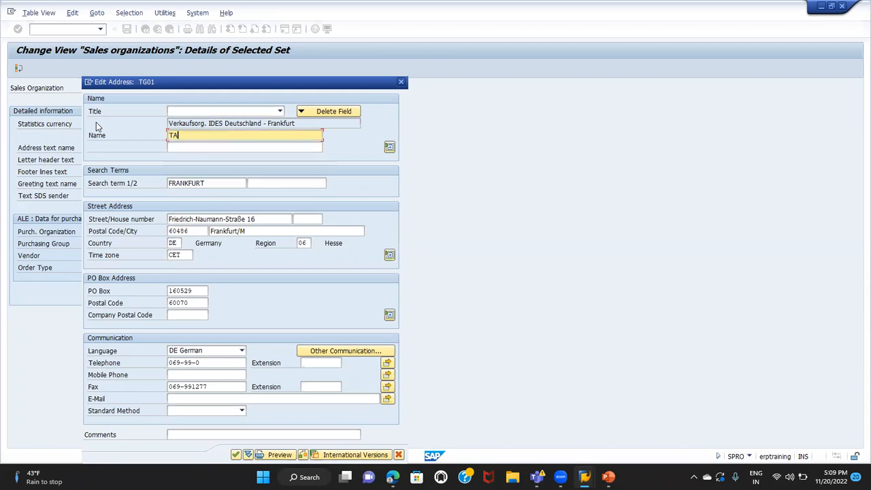
{"action": "type", "text": "TA MOTORS INDIA SALES OR"}
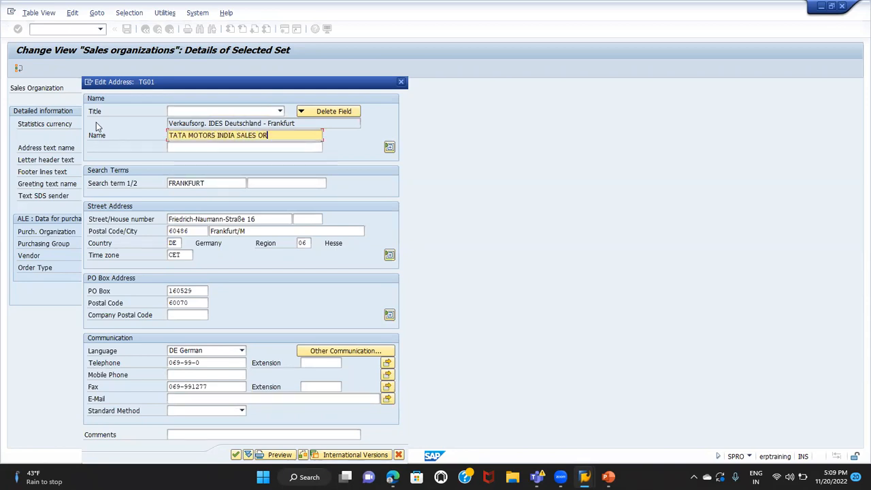
{"action": "type", "text": "G"}
{"action": "key", "text": "Tab"}
{"action": "key", "text": "Tab"}
{"action": "key", "text": "Tab"}
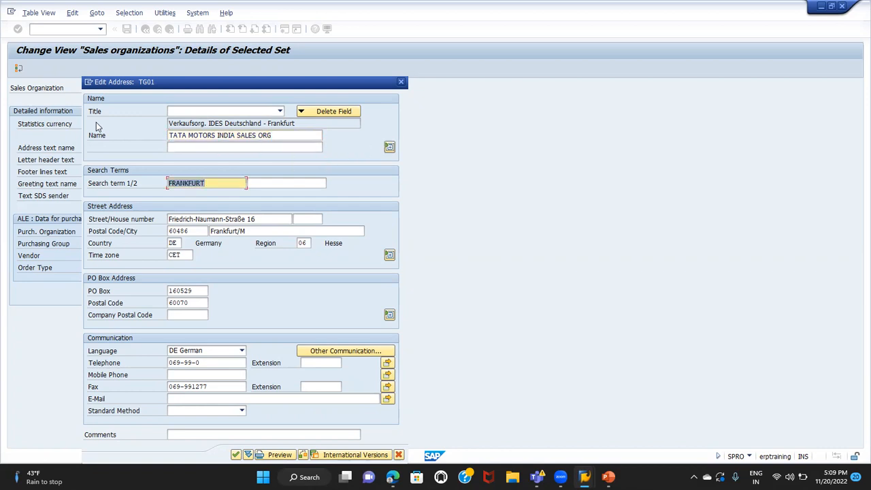
{"action": "key", "text": "Delete"}
Set the street address's postal code to 560016 and its country to IN
{"action": "key", "text": "Tab"}
{"action": "key", "text": "Tab"}
{"action": "key", "text": "Tab"}
{"action": "key", "text": "Tab"}
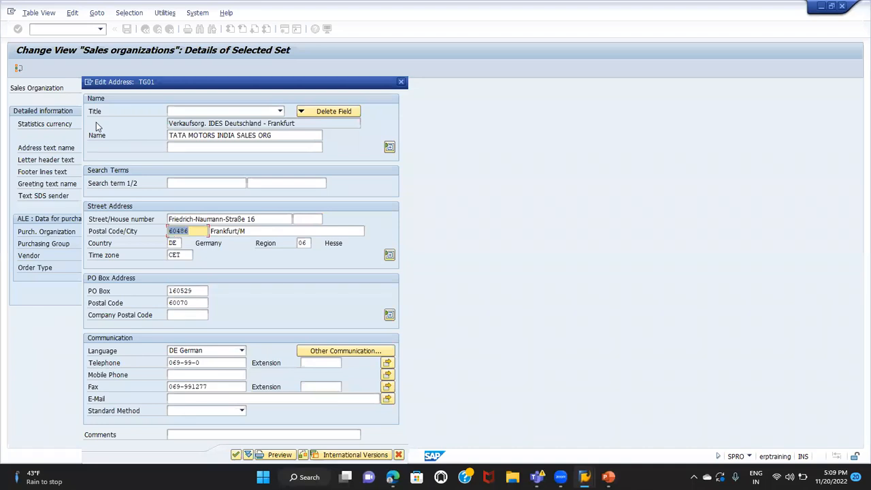
{"action": "type", "text": "5600"}
{"action": "left_click", "coordinate": [180, 243]}
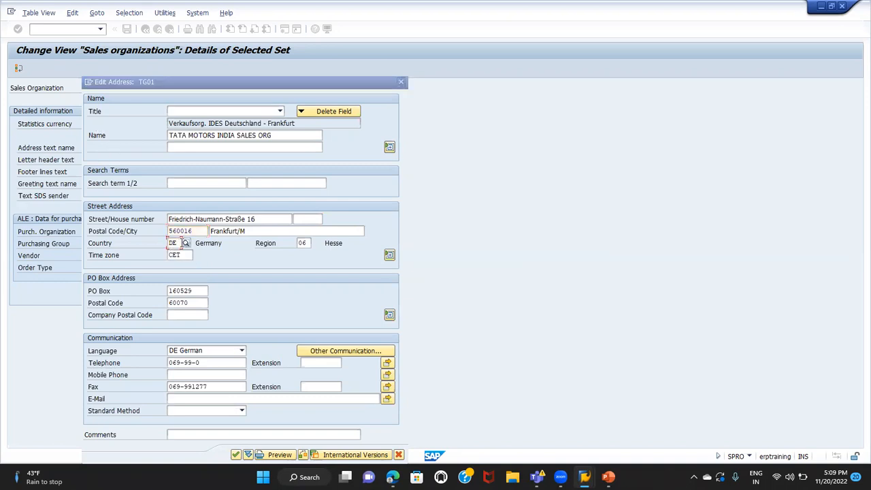
{"action": "key", "text": "BackSpace"}
{"action": "key", "text": "BackSpace"}
{"action": "type", "text": "IN"}
{"action": "key", "text": "Return"}
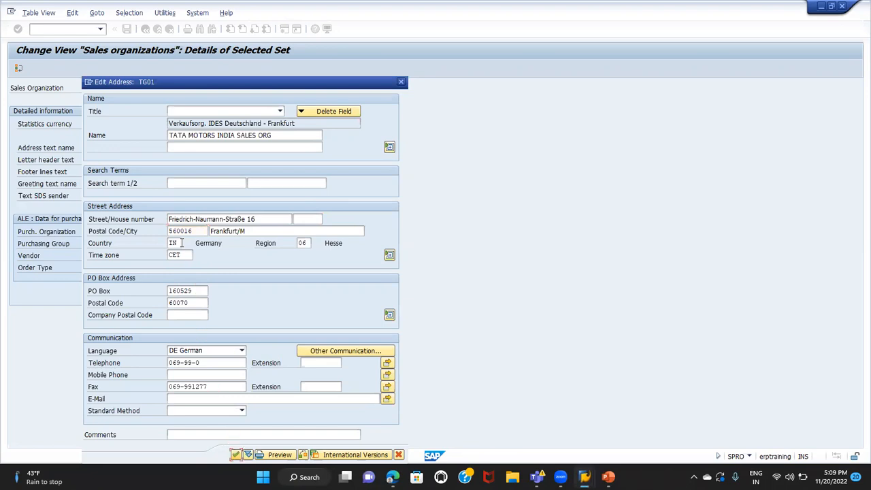
Clear the street address's region and set the PO box postal code to 600701
{"action": "key", "text": "Tab"}
{"action": "double_click", "coordinate": [309, 243]}
{"action": "key", "text": "Delete"}
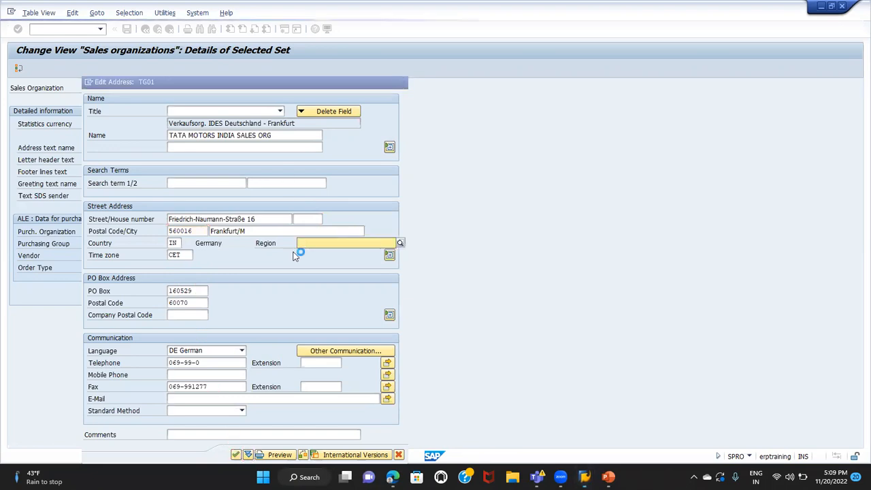
{"action": "key", "text": "F4"}
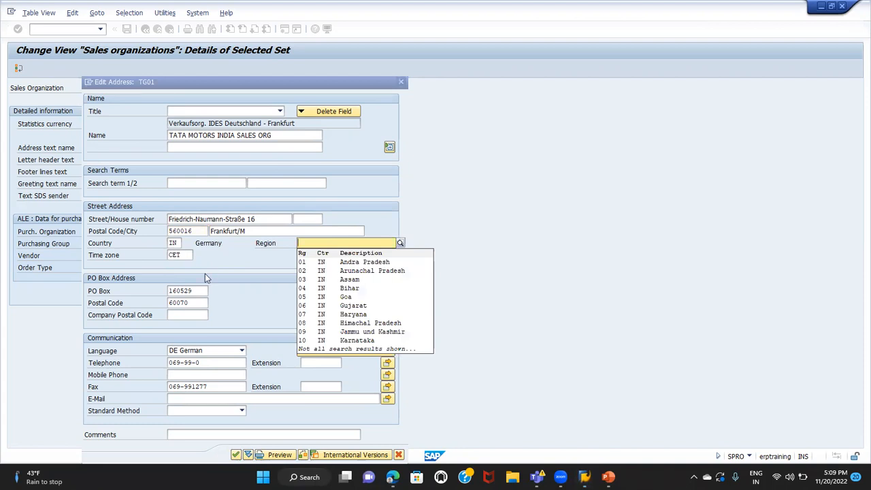
{"action": "key", "text": "Escape"}
{"action": "left_click", "coordinate": [192, 303]}
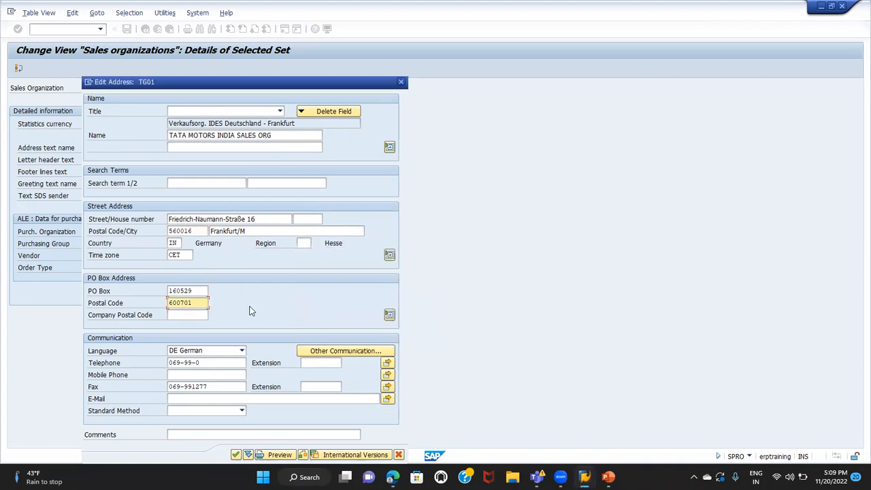
Set the communication language to EN English and accept the address, deleting the NAME_TEXT field and keeping the existing time zone
{"action": "left_click", "coordinate": [229, 352]}
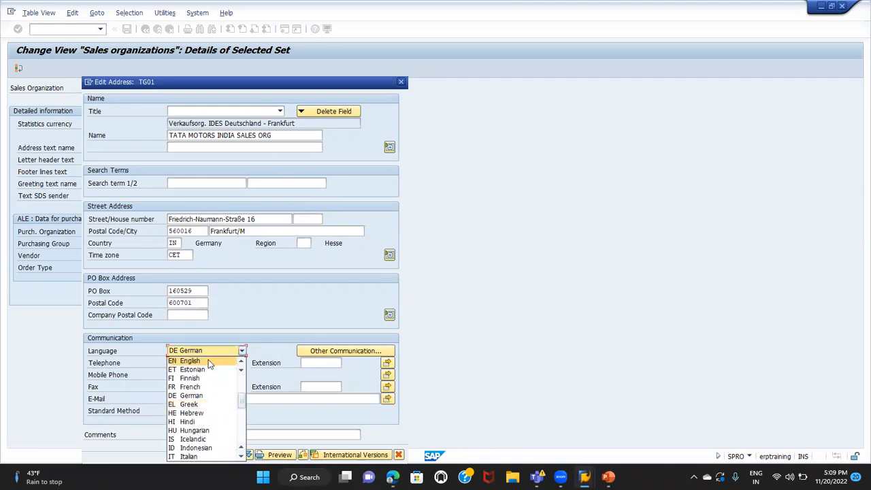
{"action": "left_click", "coordinate": [209, 360]}
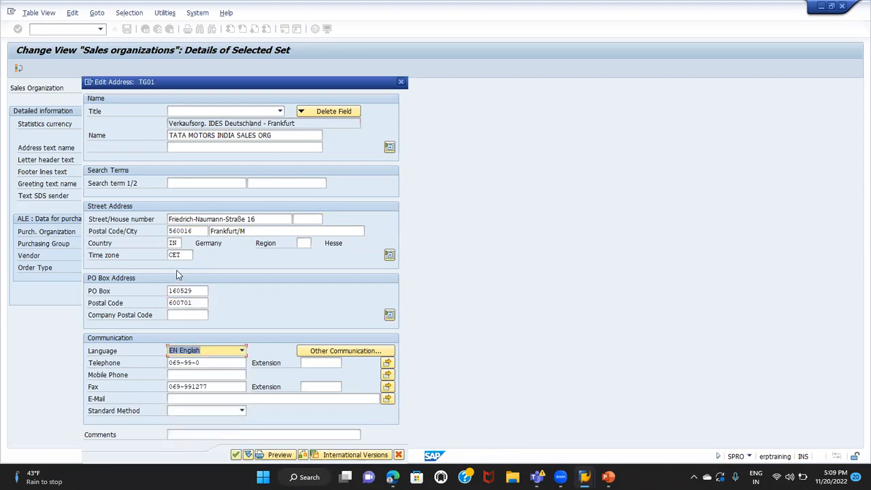
{"action": "left_click", "coordinate": [173, 242]}
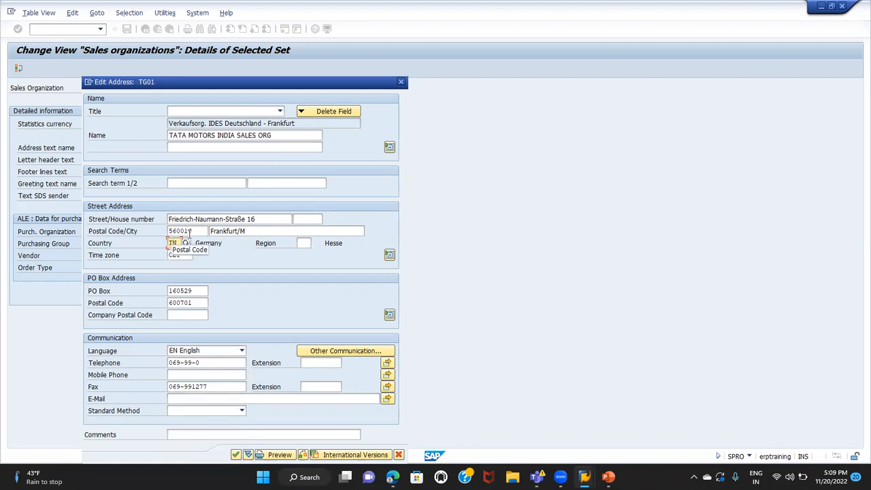
{"action": "left_click", "coordinate": [236, 454]}
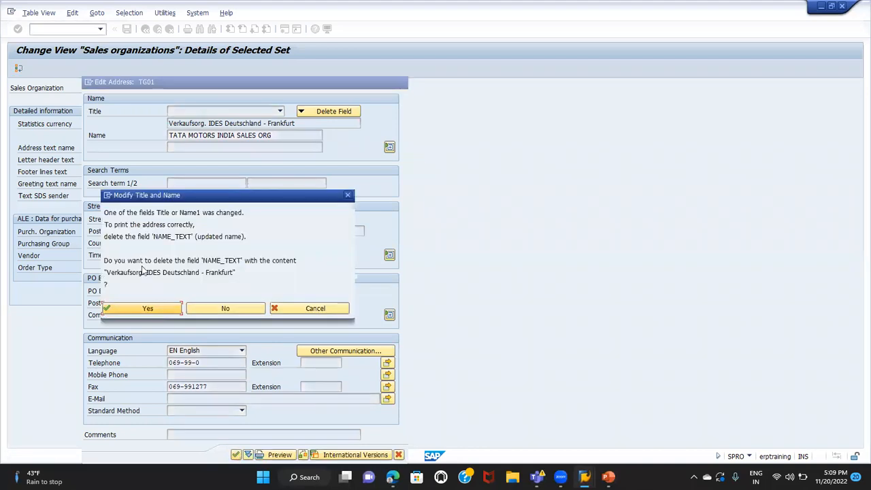
{"action": "left_click", "coordinate": [149, 310]}
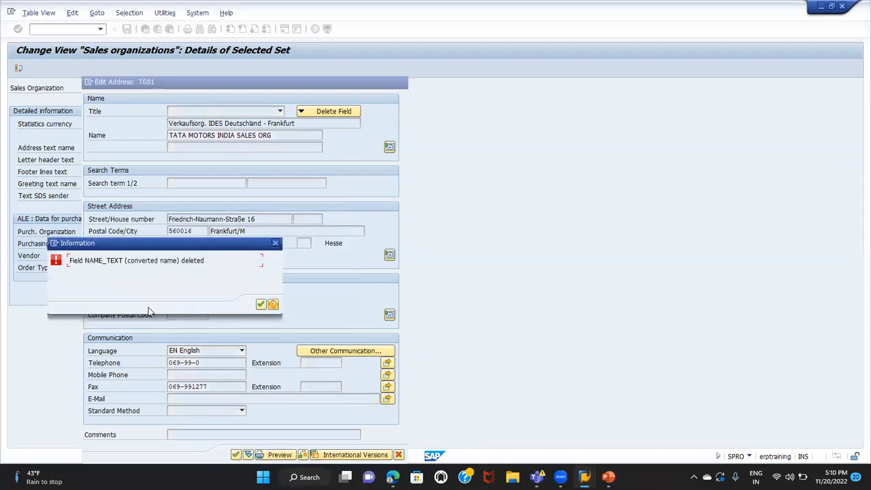
{"action": "left_click", "coordinate": [261, 305]}
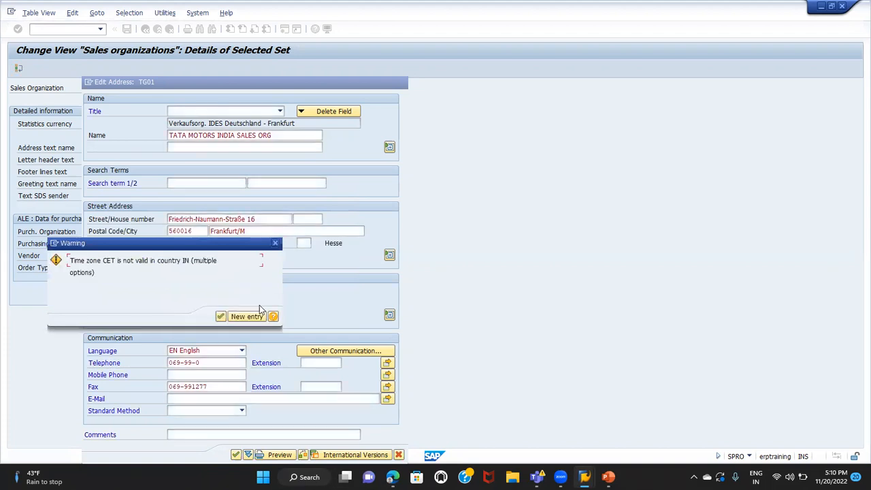
{"action": "left_click", "coordinate": [220, 315]}
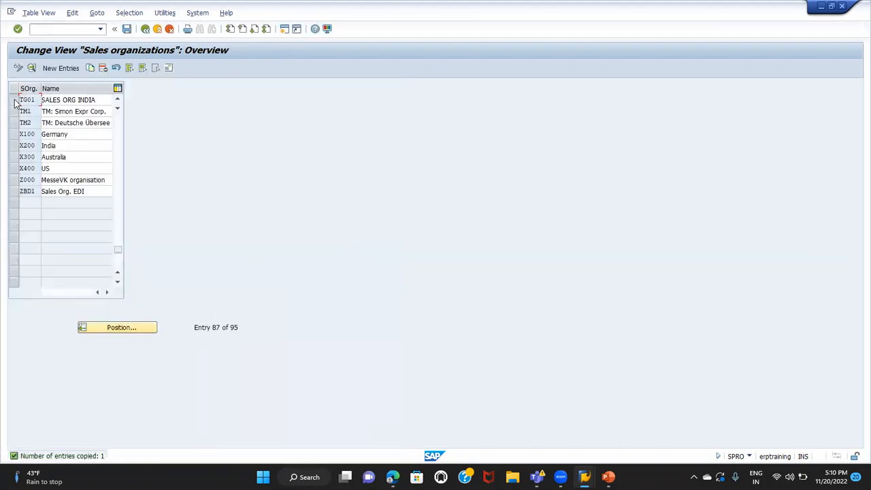
Set the PO box postal code in sales organization TG01's address to the street postal code 560016 and accept the address, keeping the existing time zone
{"action": "left_click", "coordinate": [13, 100]}
{"action": "left_click", "coordinate": [168, 67]}
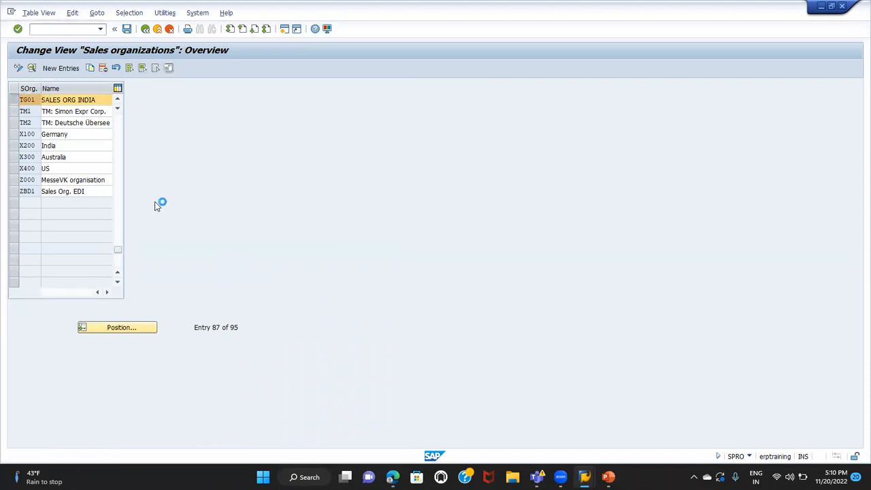
{"action": "left_click", "coordinate": [193, 303]}
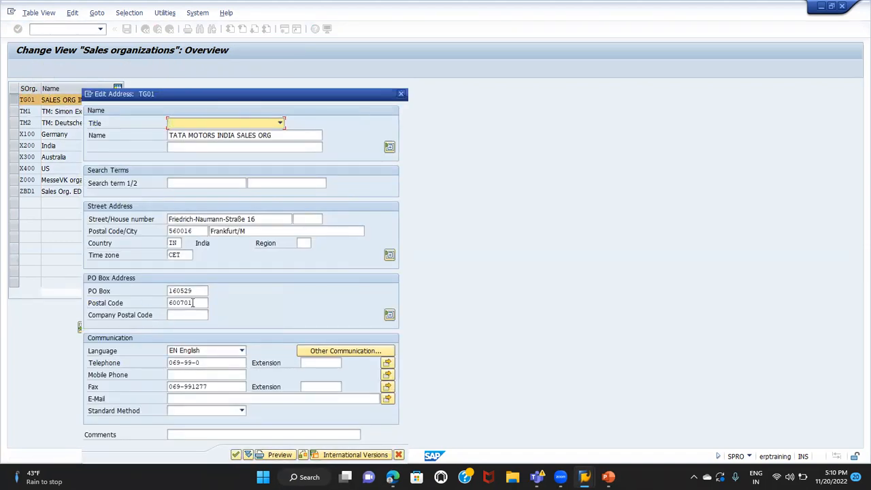
{"action": "left_click", "coordinate": [199, 291]}
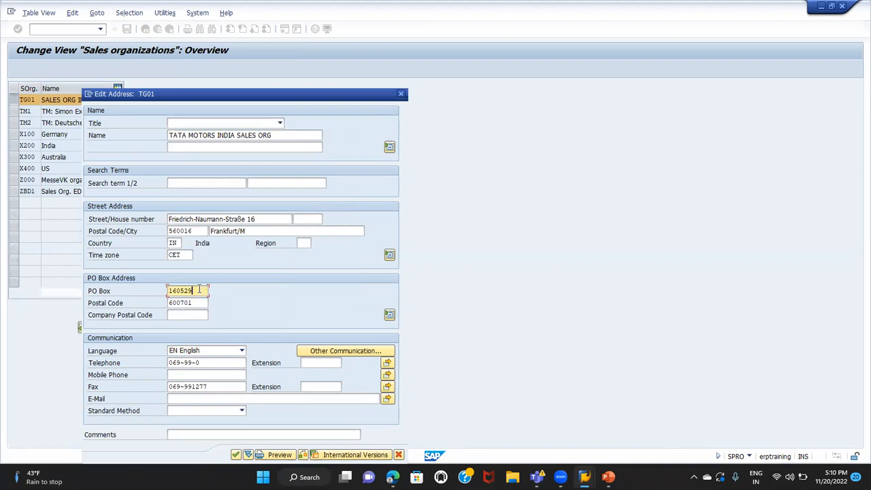
{"action": "left_click", "coordinate": [198, 304]}
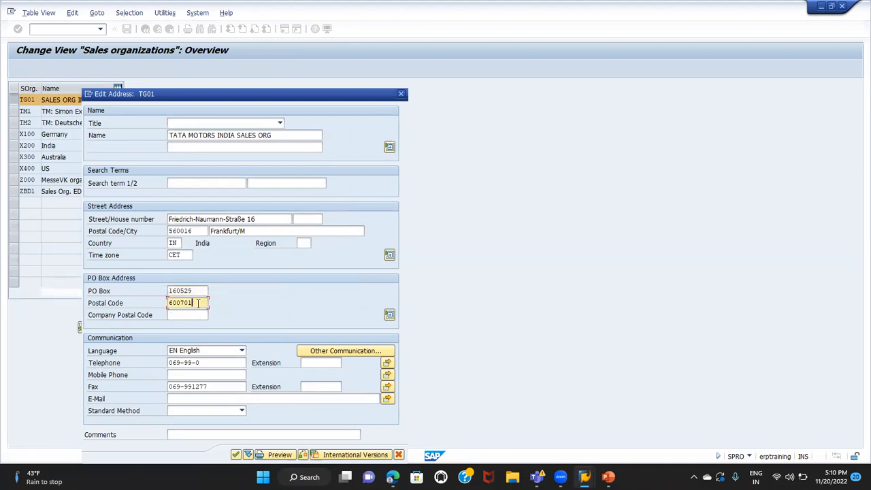
{"action": "left_click_drag", "start_coordinate": [196, 231], "coordinate": [149, 229]}
{"action": "key", "text": "ctrl+c"}
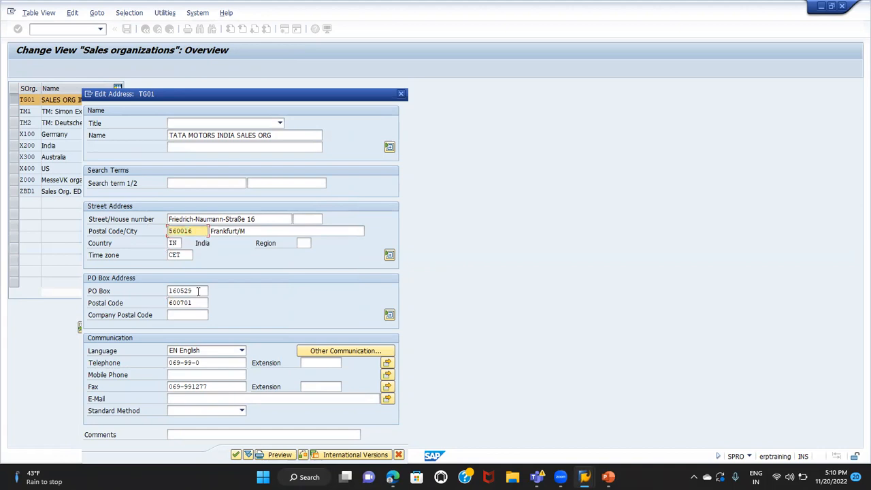
{"action": "left_click_drag", "start_coordinate": [196, 302], "coordinate": [107, 305]}
{"action": "key", "text": "ctrl+v"}
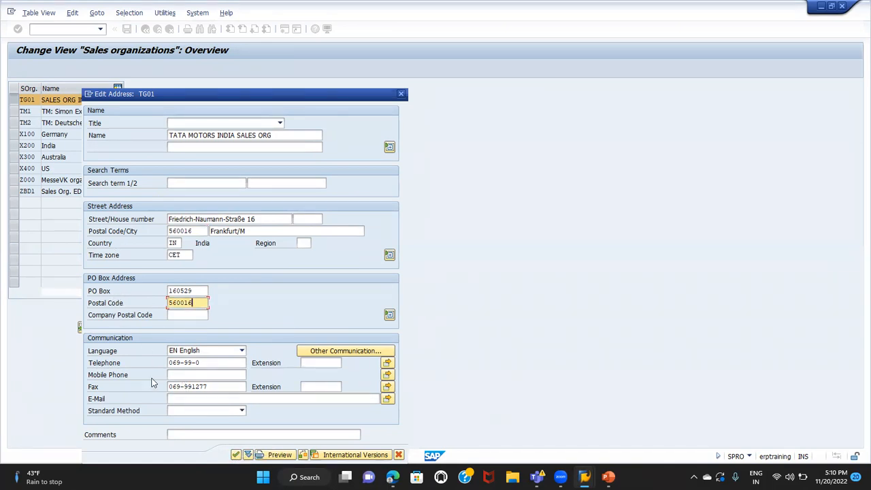
{"action": "left_click", "coordinate": [235, 455]}
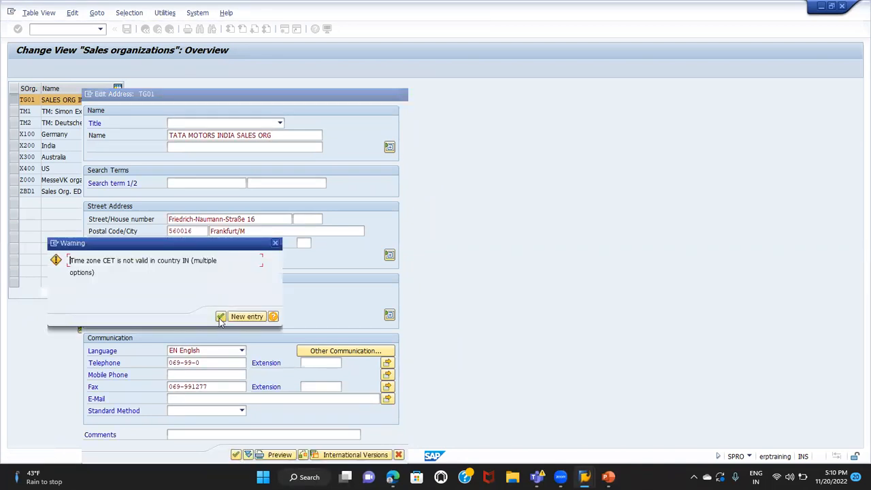
{"action": "left_click", "coordinate": [220, 317]}
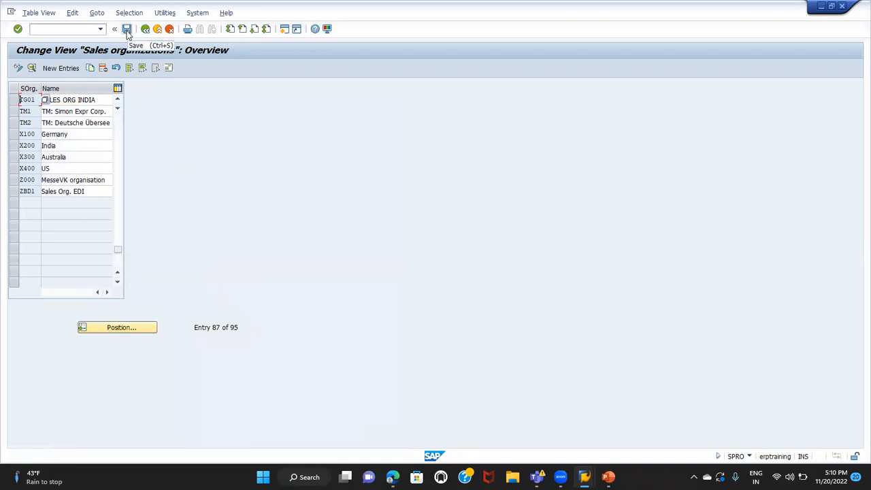
Save the sales organization to customizing request NSPK900006 and return to the implementation guide structure
{"action": "left_click", "coordinate": [126, 30]}
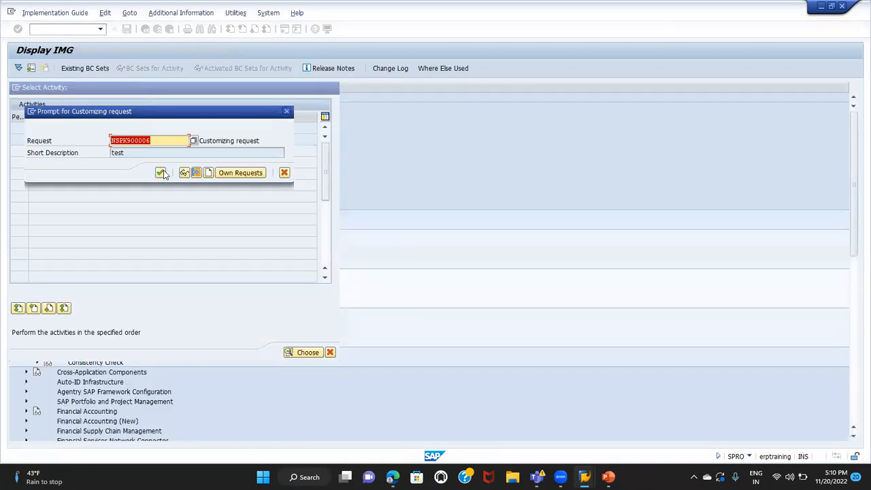
{"action": "left_click", "coordinate": [161, 174]}
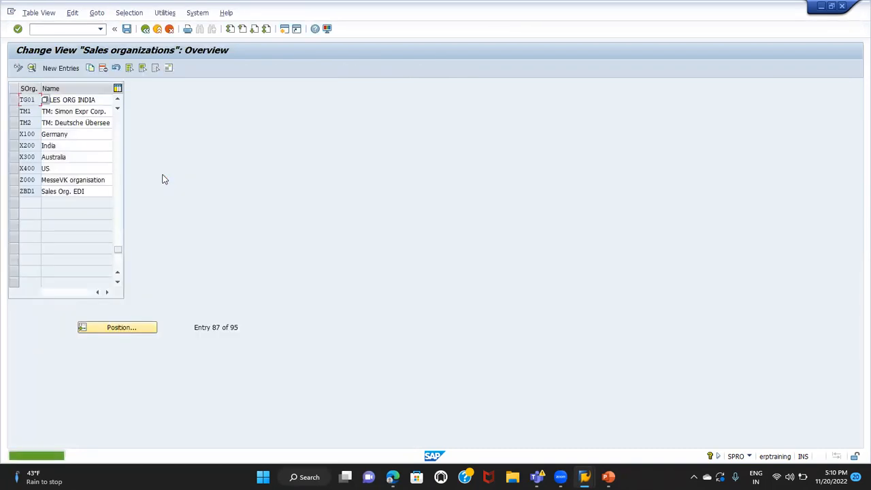
{"action": "left_click", "coordinate": [145, 29]}
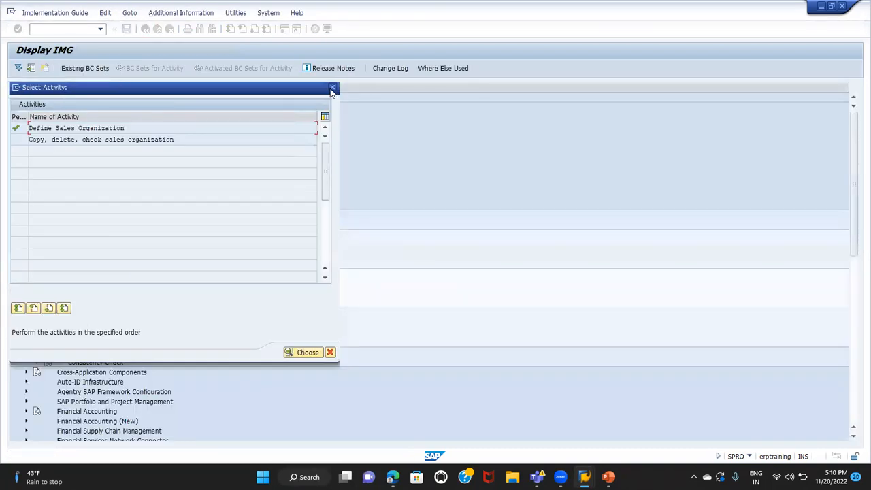
{"action": "left_click", "coordinate": [338, 88]}
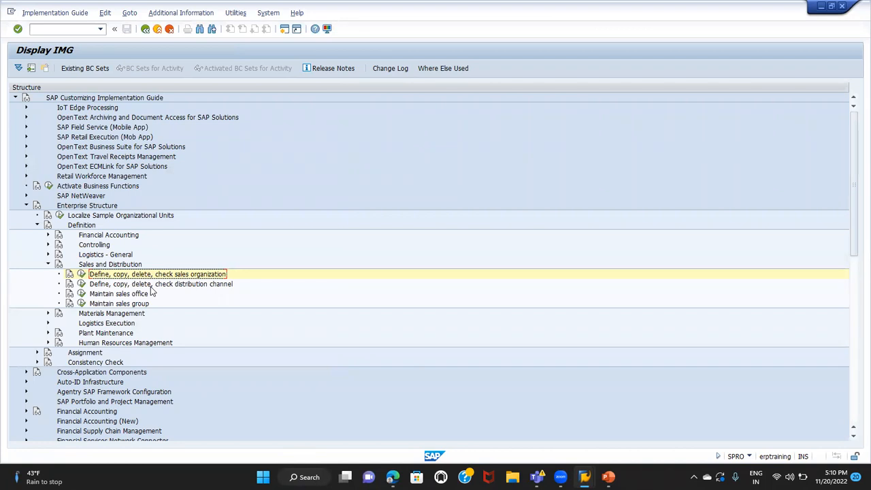
Look up distribution channel T1 in the Define distribution channel activity, then return to the implementation guide structure
{"action": "left_click", "coordinate": [82, 285]}
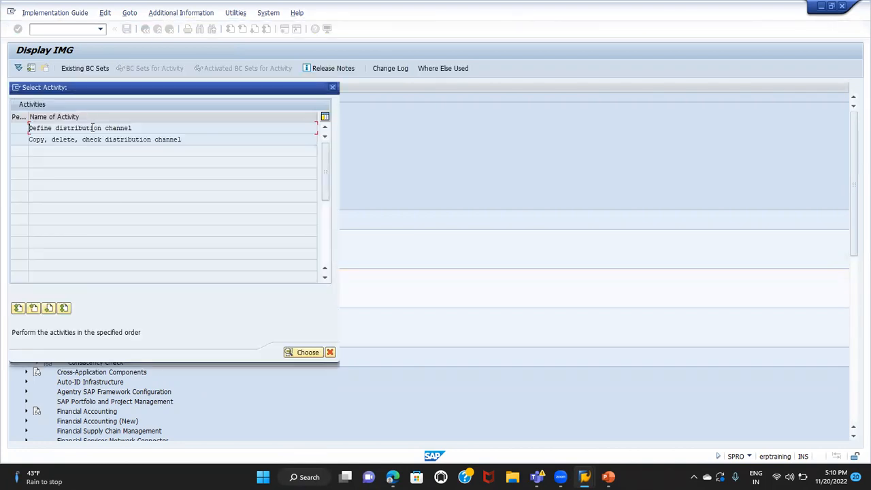
{"action": "double_click", "coordinate": [97, 127]}
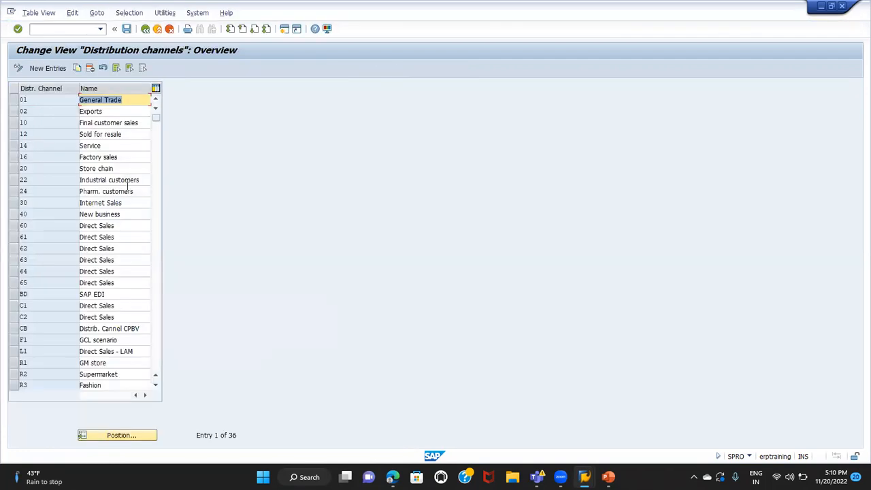
{"action": "left_click", "coordinate": [153, 436]}
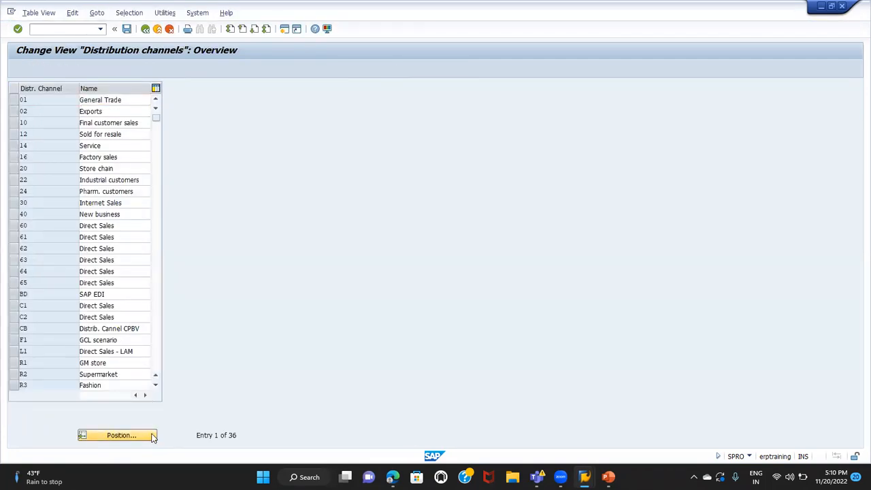
{"action": "type", "text": "T1"}
{"action": "key", "text": "Return"}
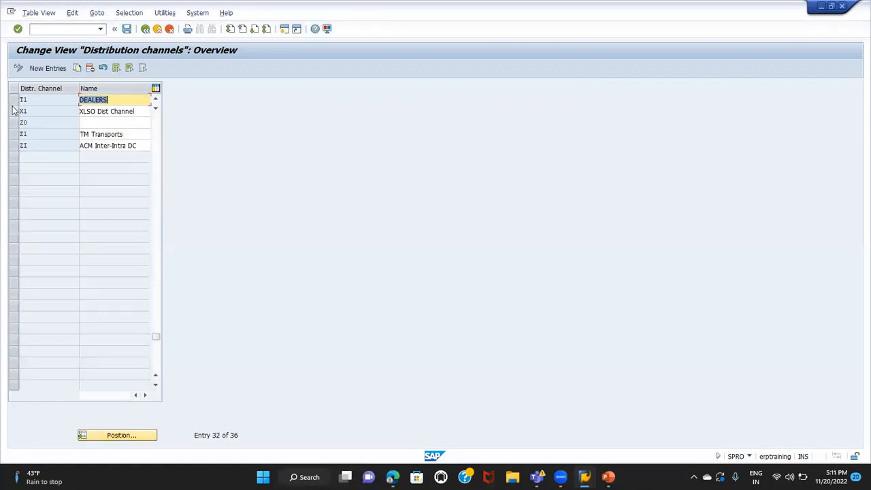
{"action": "left_click", "coordinate": [14, 111]}
{"action": "left_click", "coordinate": [14, 99]}
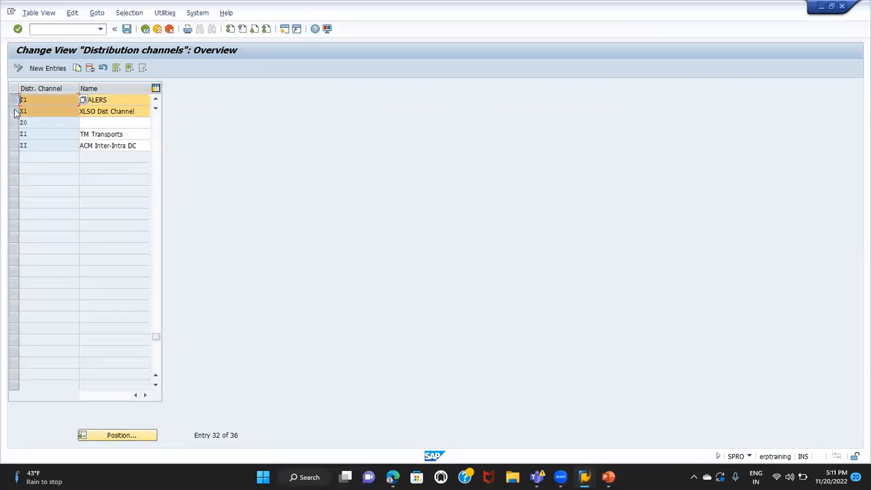
{"action": "left_click", "coordinate": [15, 112]}
{"action": "left_click", "coordinate": [143, 34]}
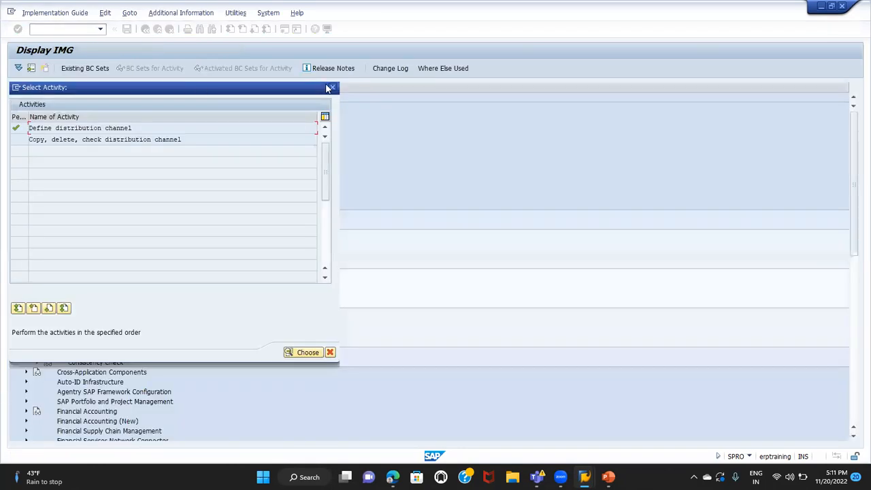
{"action": "left_click", "coordinate": [333, 87]}
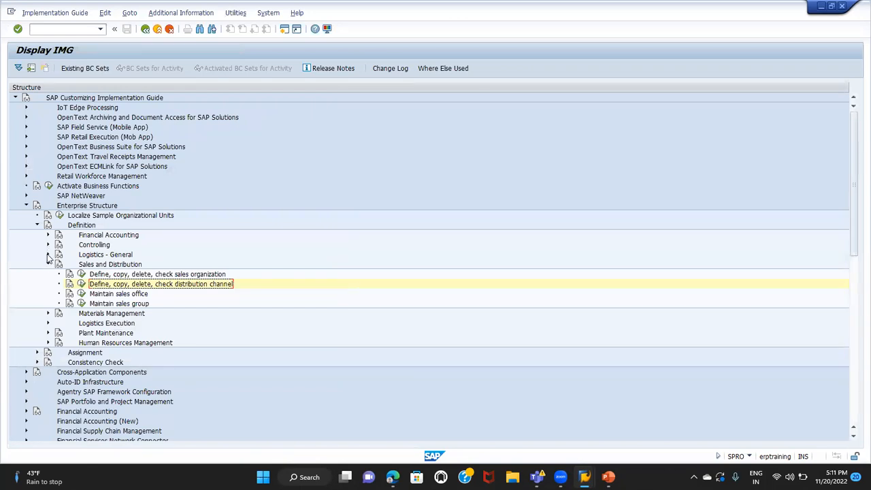
Look up division T1 in the Define Division activity under Logistics - General, then return to the implementation guide structure
{"action": "left_click", "coordinate": [49, 255]}
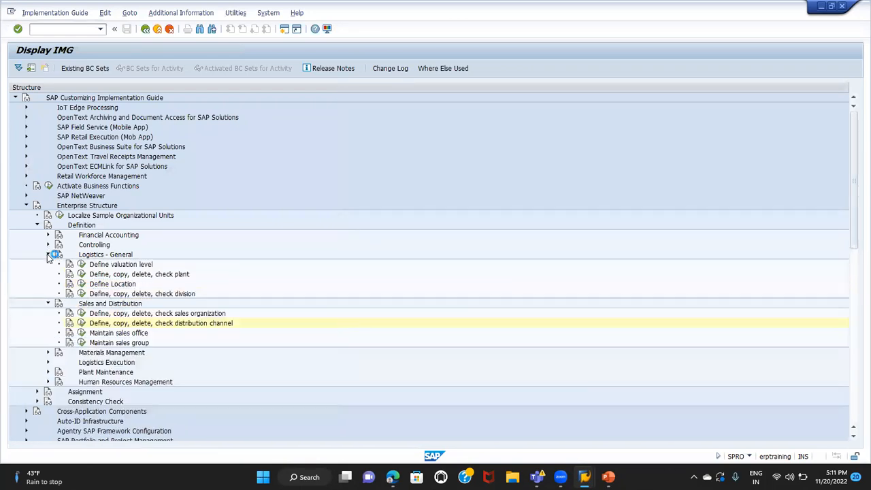
{"action": "left_click", "coordinate": [102, 294]}
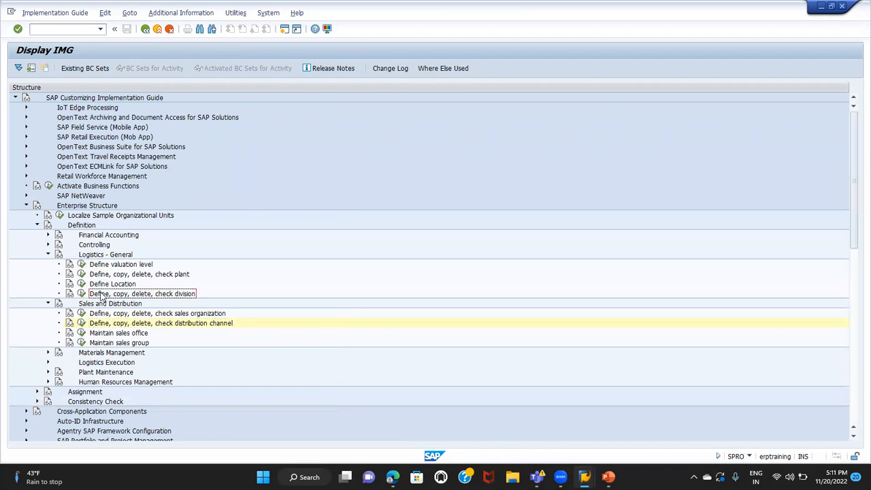
{"action": "left_click", "coordinate": [82, 294]}
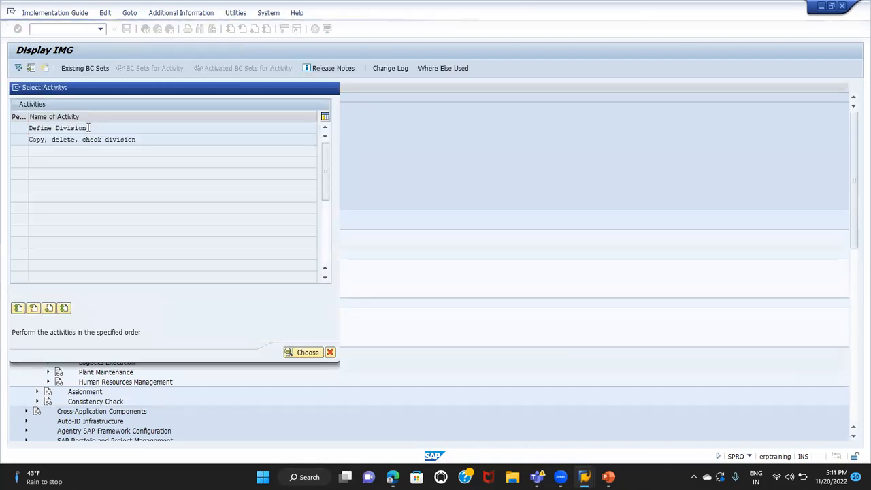
{"action": "double_click", "coordinate": [87, 130]}
{"action": "left_click", "coordinate": [134, 436]}
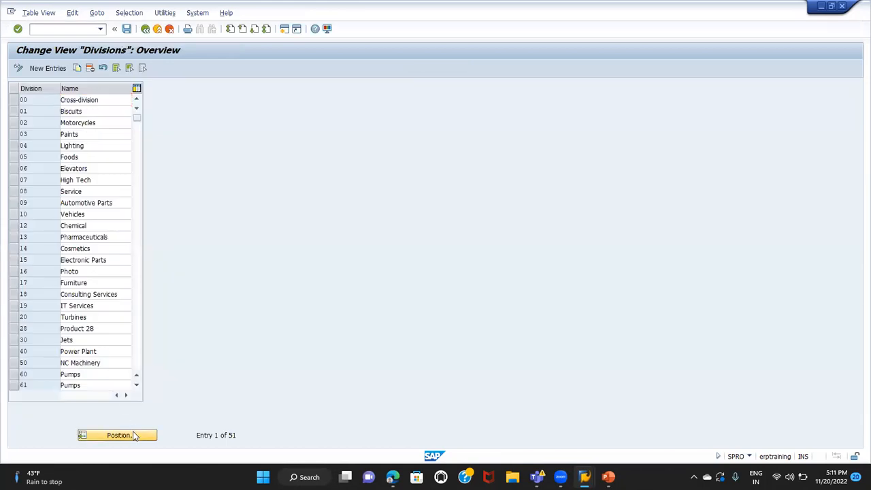
{"action": "type", "text": "T1"}
{"action": "key", "text": "Return"}
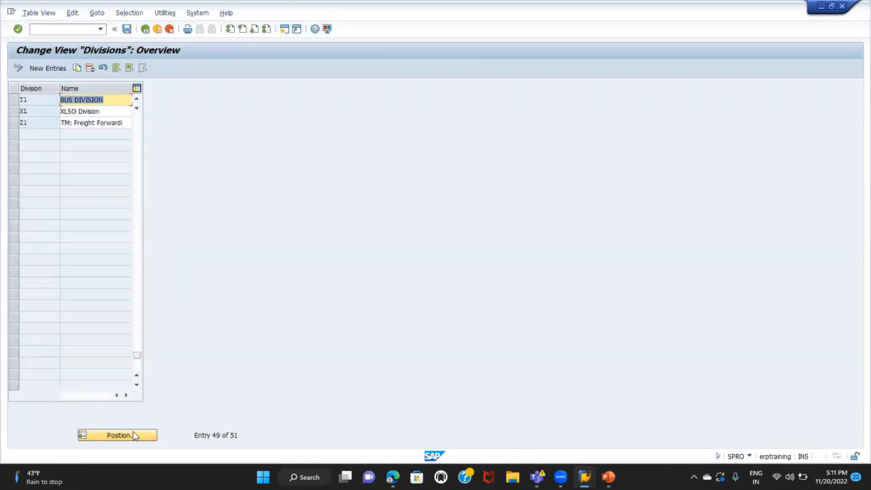
{"action": "left_click", "coordinate": [13, 100]}
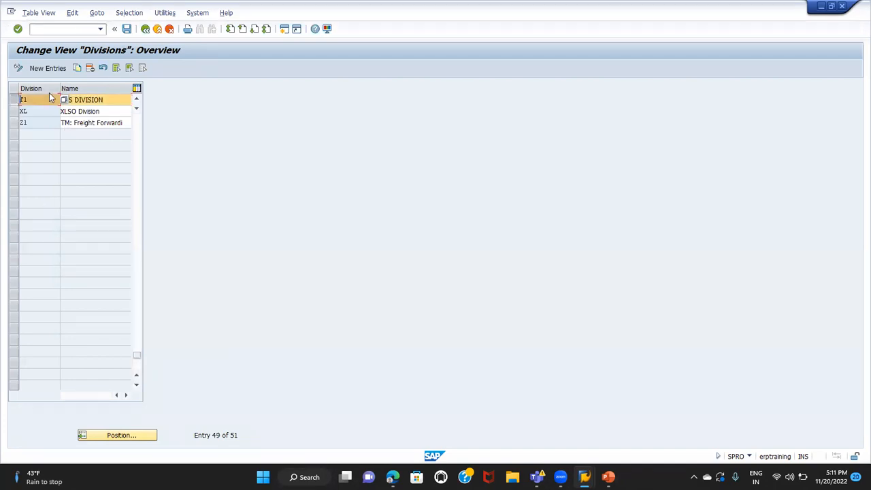
{"action": "left_click", "coordinate": [145, 30]}
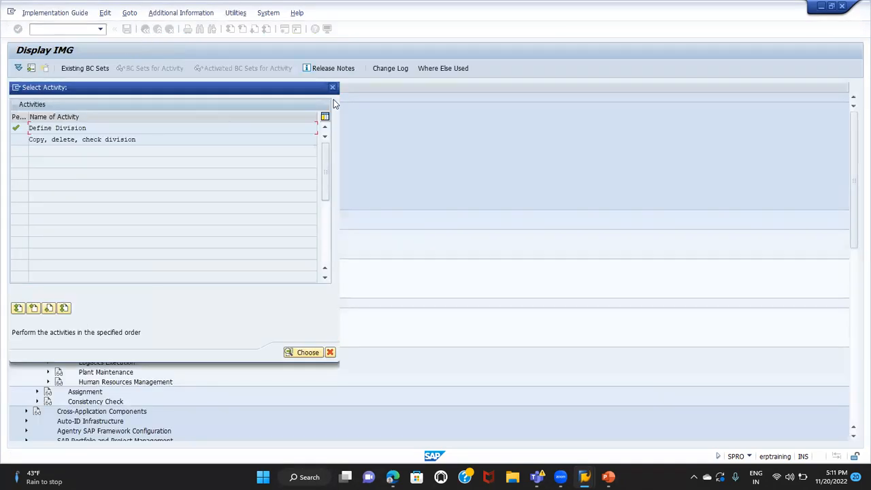
{"action": "left_click", "coordinate": [333, 89]}
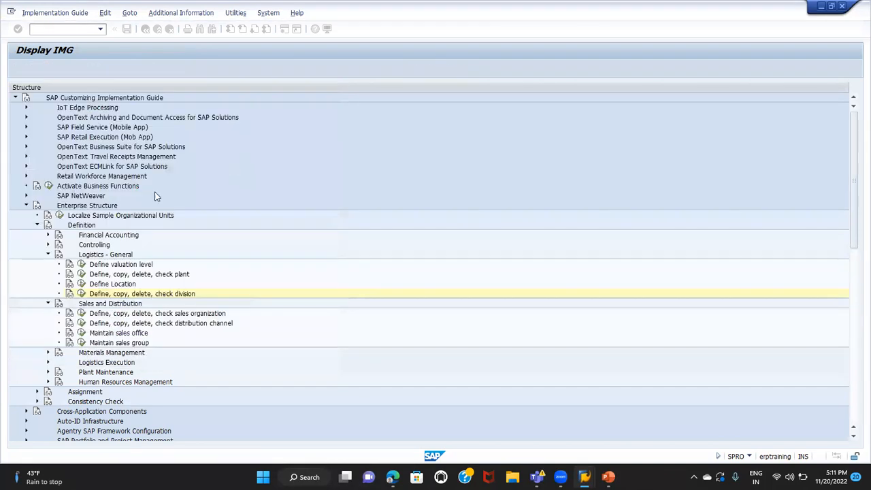
Open the Define Plant activity under Logistics - General, then locate and select plant TG01 in the plants overview
{"action": "left_click", "coordinate": [81, 275]}
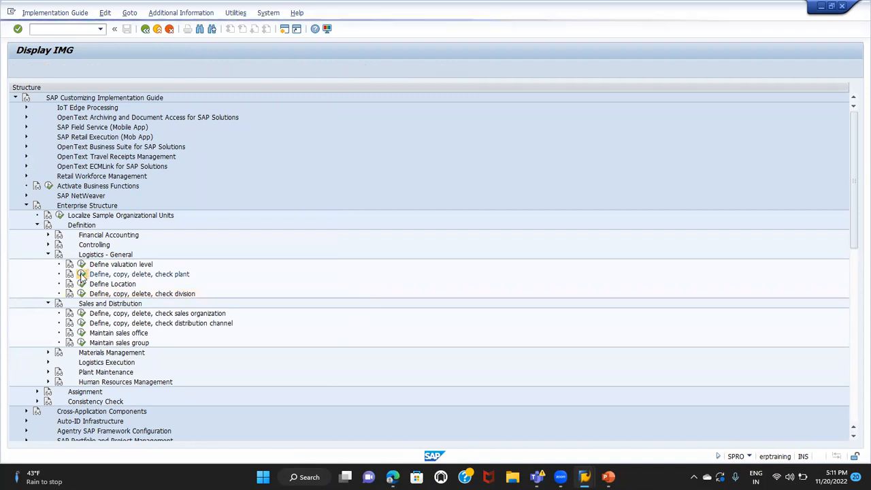
{"action": "double_click", "coordinate": [59, 129]}
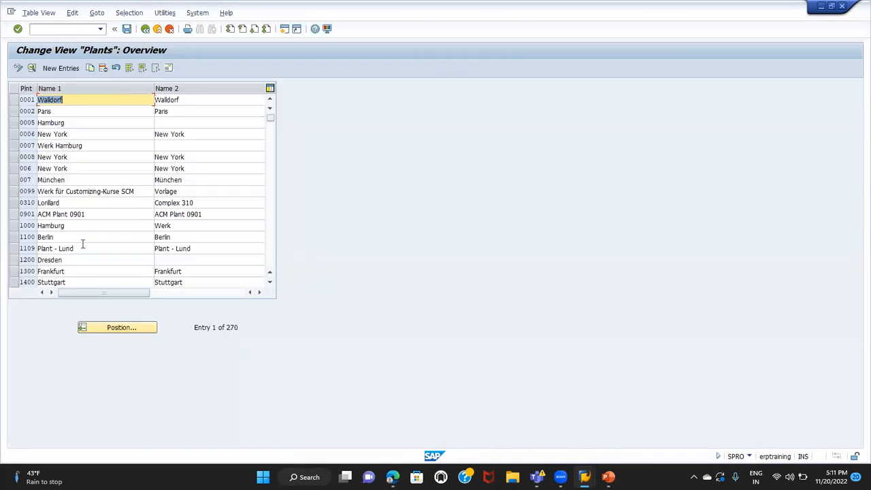
{"action": "left_click", "coordinate": [114, 328]}
{"action": "type", "text": "TS02"}
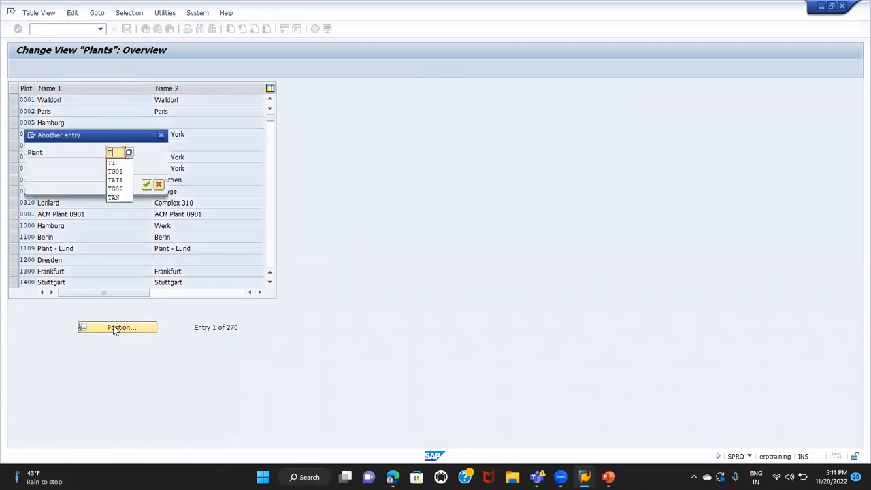
{"action": "key", "text": "Return"}
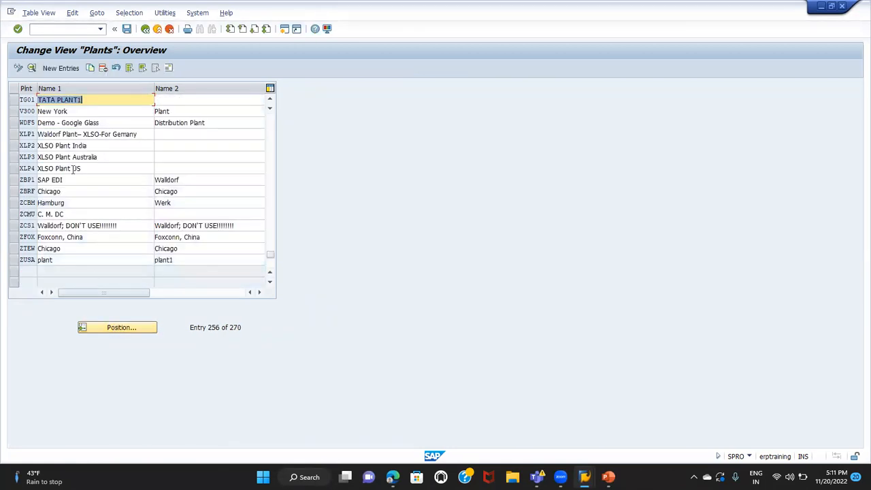
{"action": "left_click", "coordinate": [14, 101]}
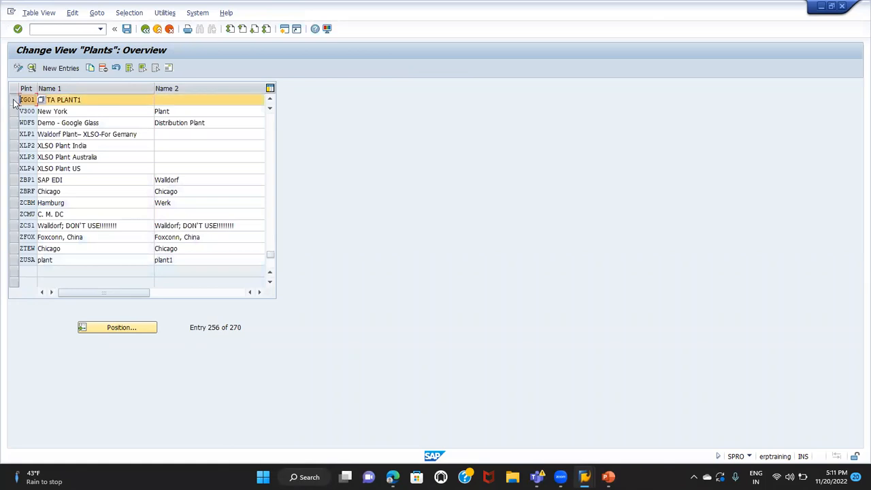
Open the address of plant TG01 from its details and set the name to PLANT 1 MUMBAI
{"action": "left_click", "coordinate": [32, 69]}
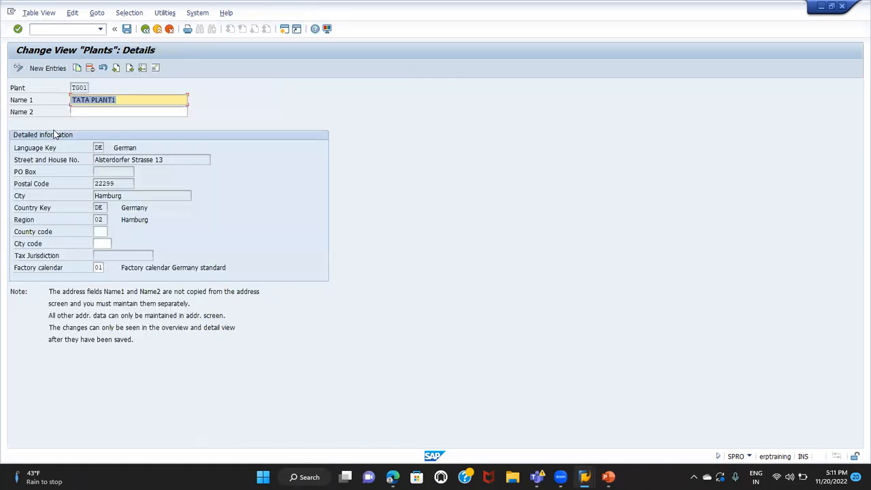
{"action": "left_click", "coordinate": [156, 69]}
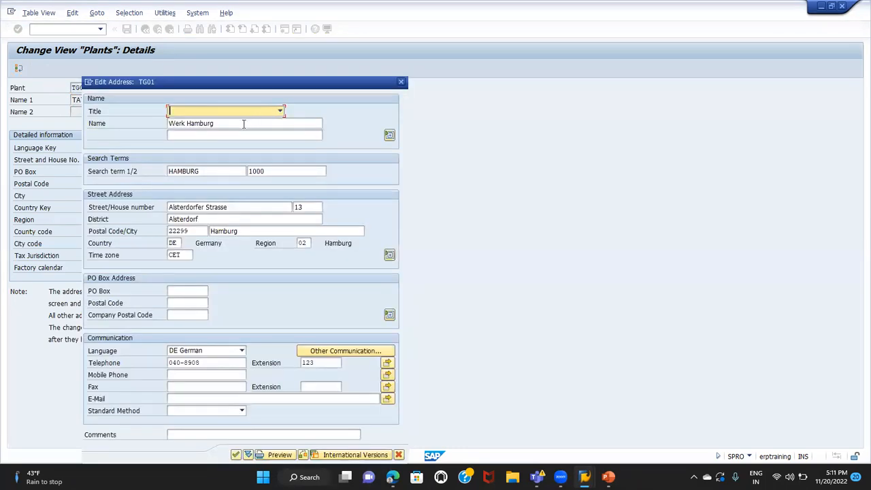
{"action": "key", "text": "Tab"}
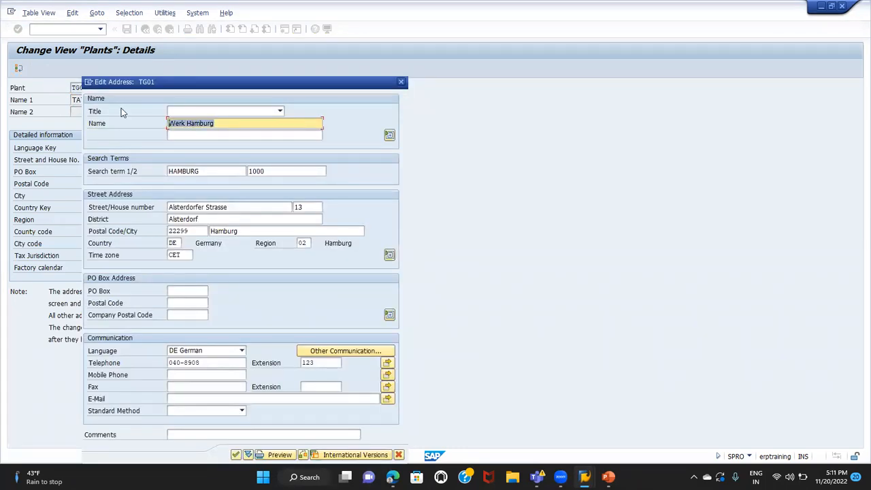
{"action": "type", "text": "PLANT"}
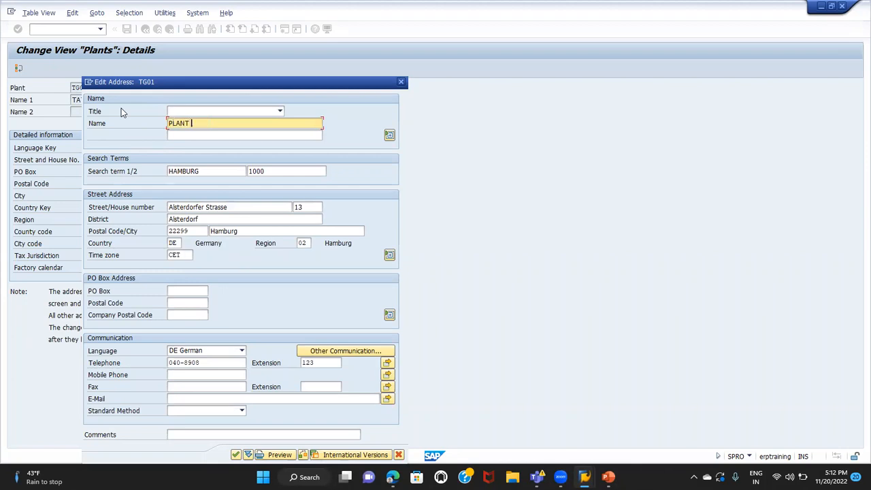
{"action": "type", "text": " 1 MUMBAI"}
{"action": "key", "text": "Tab"}
{"action": "key", "text": "Tab"}
{"action": "key", "text": "Tab"}
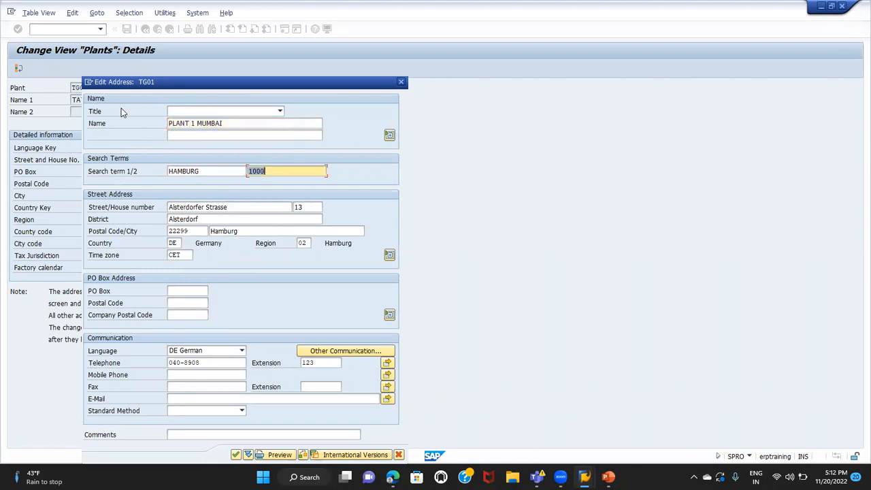
Set the plant's postal code to 222991 and clear the region, trying to change the country to IN
{"action": "left_click", "coordinate": [197, 230]}
{"action": "type", "text": "1"}
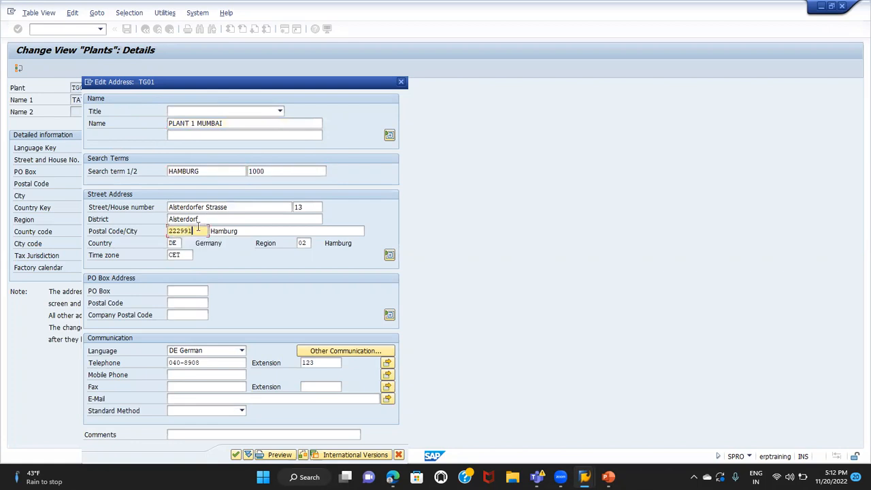
{"action": "left_click", "coordinate": [173, 243]}
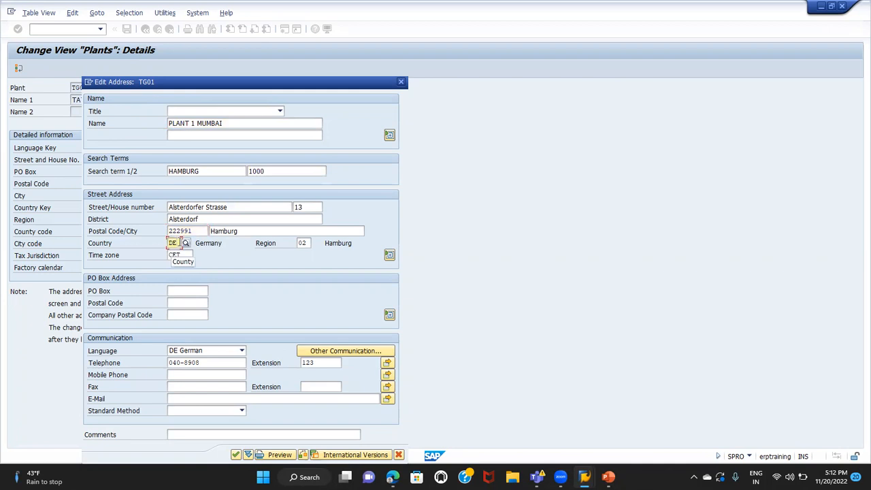
{"action": "key", "text": "BackSpace"}
{"action": "key", "text": "BackSpace"}
{"action": "type", "text": "IN"}
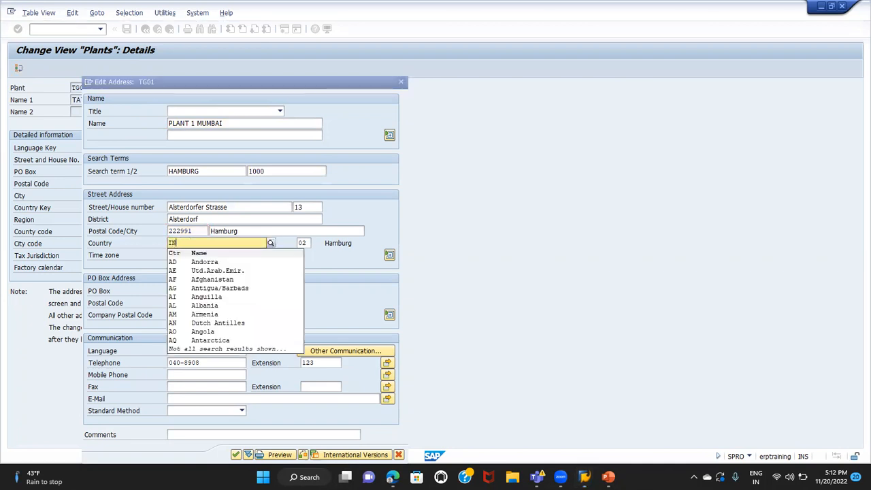
{"action": "key", "text": "Tab"}
{"action": "key", "text": "BackSpace"}
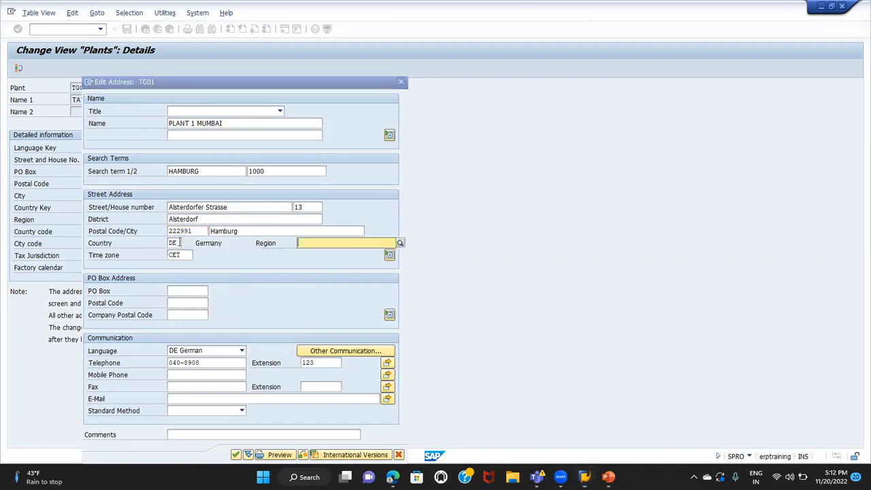
Set the plant address's communication language to EN English and try to confirm the address
{"action": "left_click", "coordinate": [226, 291]}
{"action": "left_click", "coordinate": [216, 350]}
{"action": "key", "text": "e"}
{"action": "key", "text": "Return"}
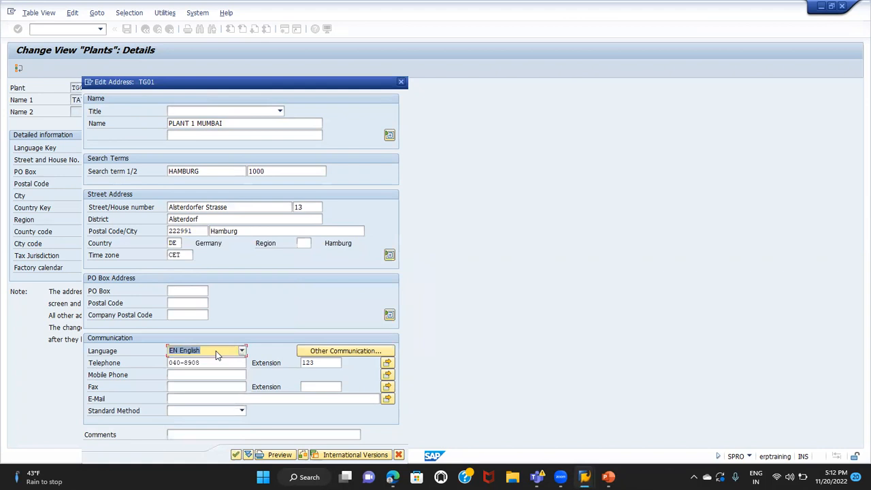
{"action": "key", "text": "Return"}
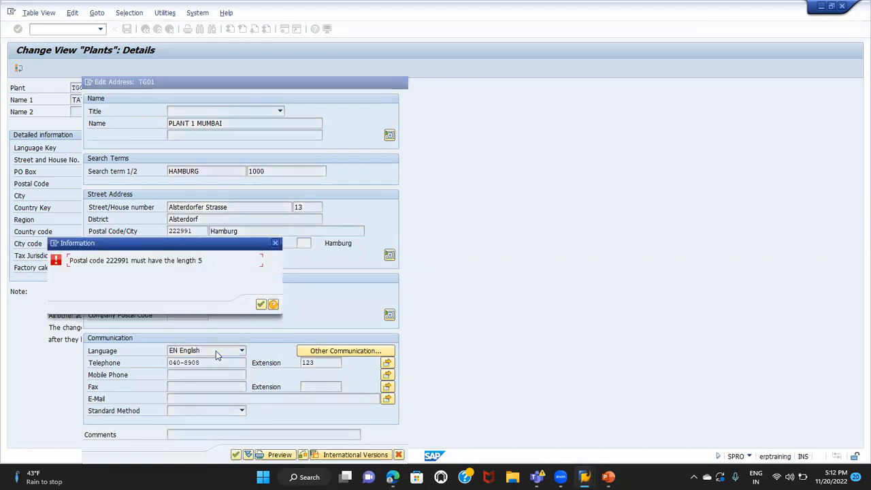
{"action": "left_click", "coordinate": [262, 305]}
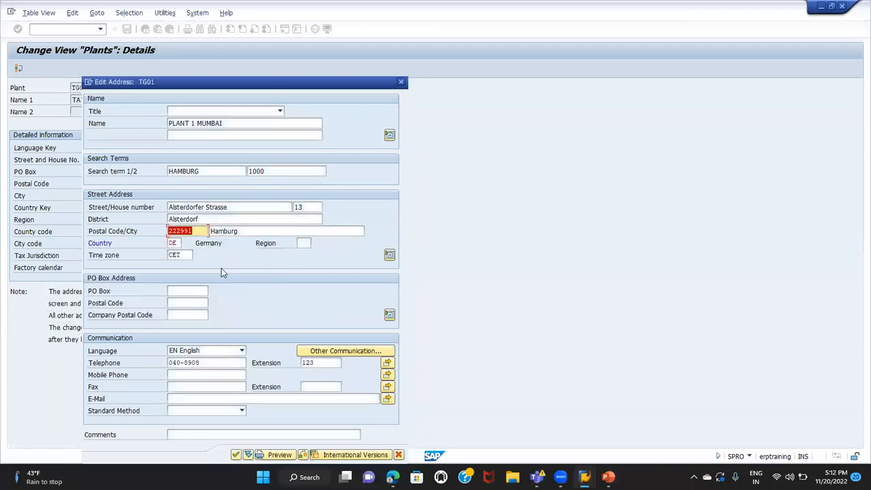
Set the plant address's country to IN and confirm the address, keeping time zone CET
{"action": "left_click", "coordinate": [195, 231]}
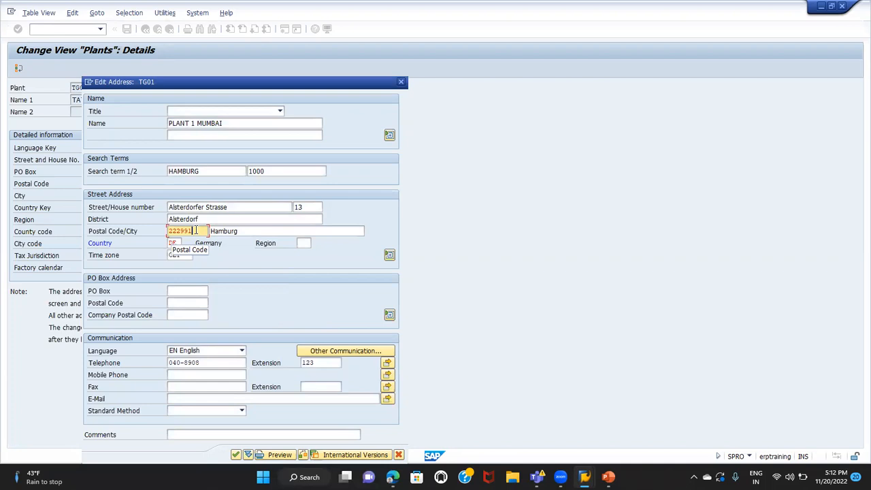
{"action": "left_click", "coordinate": [177, 243]}
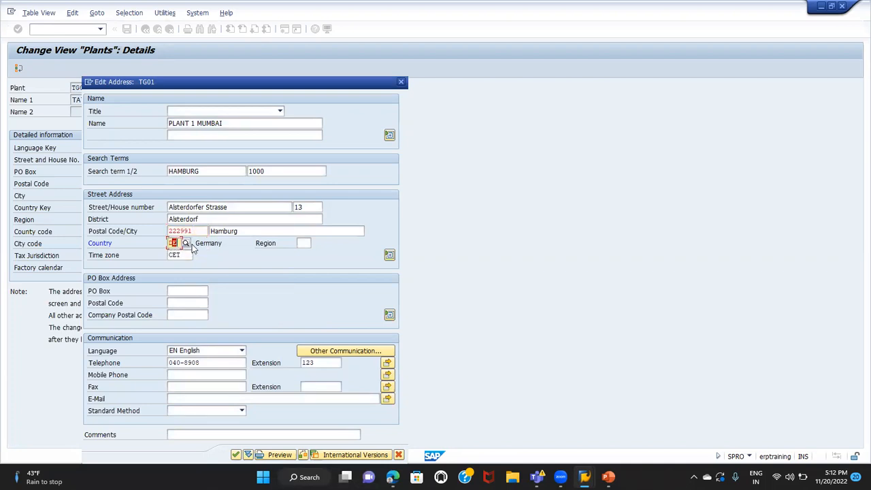
{"action": "left_click", "coordinate": [192, 244]}
{"action": "type", "text": "IN"}
{"action": "double_click", "coordinate": [196, 230]}
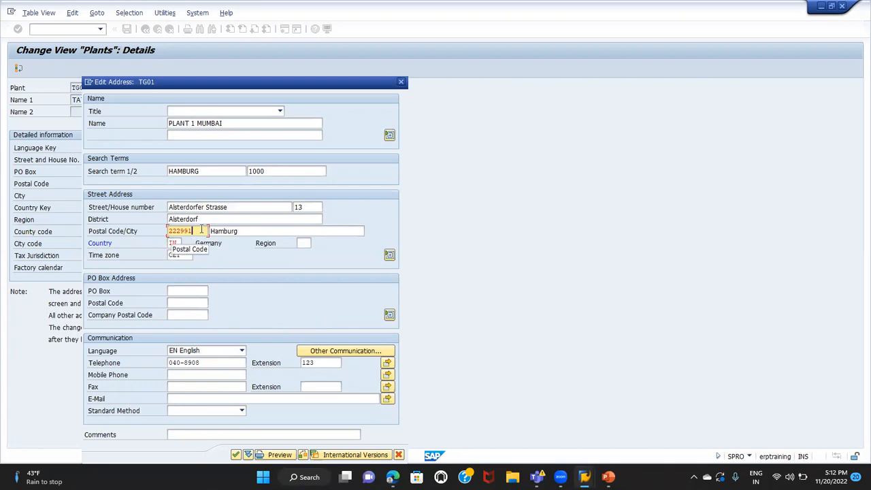
{"action": "key", "text": "Return"}
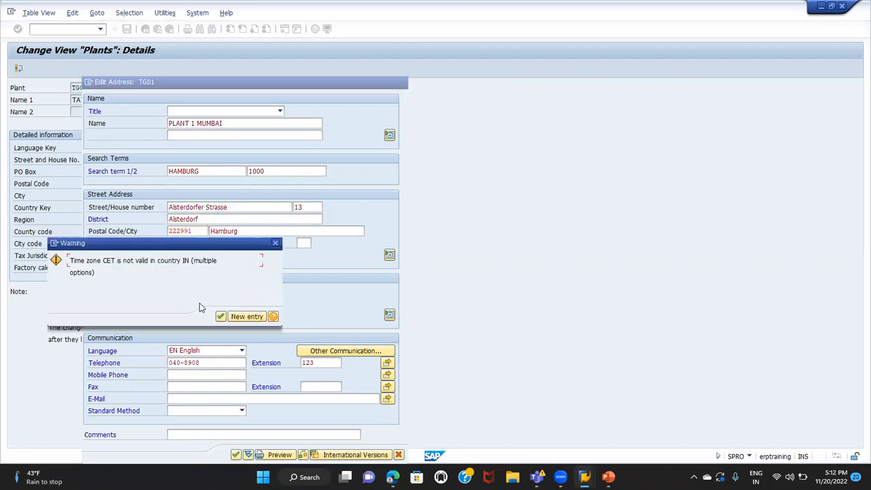
{"action": "left_click", "coordinate": [221, 316]}
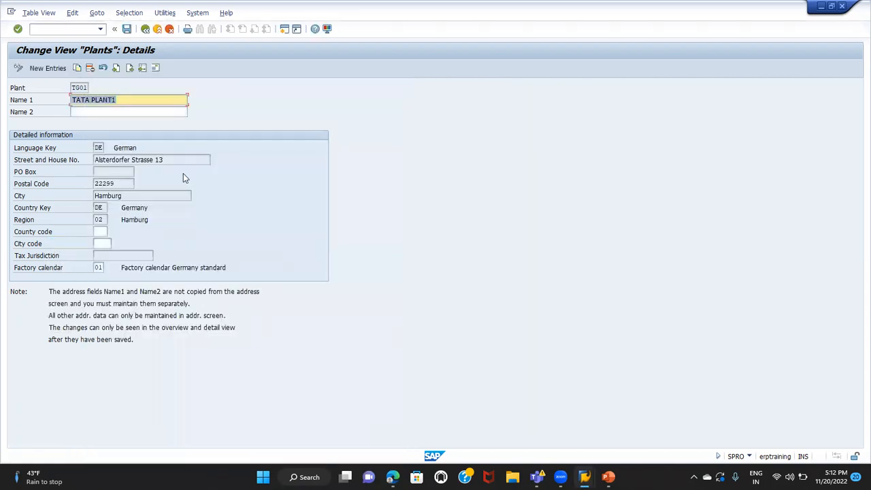
Save plant TG01 with its new address and return to the implementation guide structure
{"action": "left_click", "coordinate": [127, 29]}
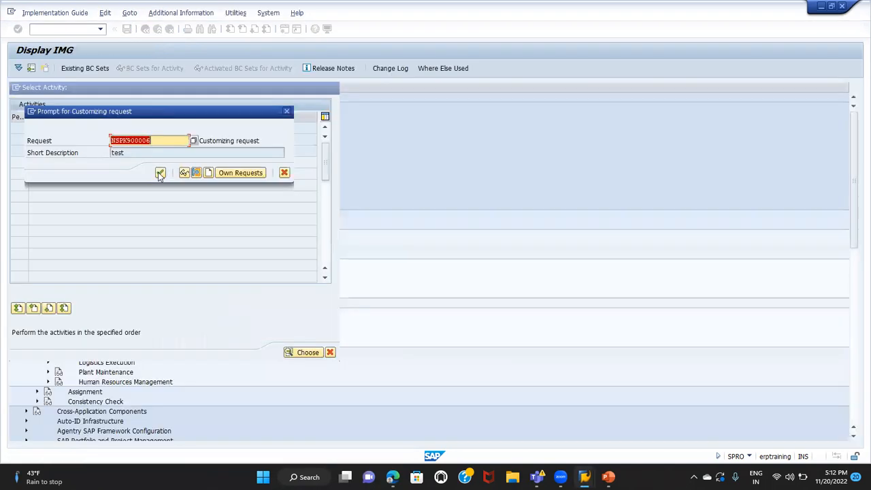
{"action": "left_click", "coordinate": [160, 173]}
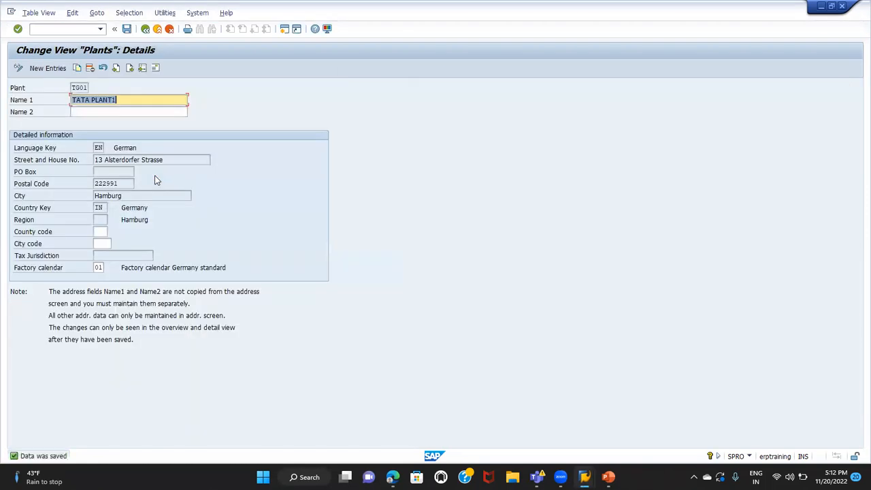
{"action": "left_click", "coordinate": [145, 28]}
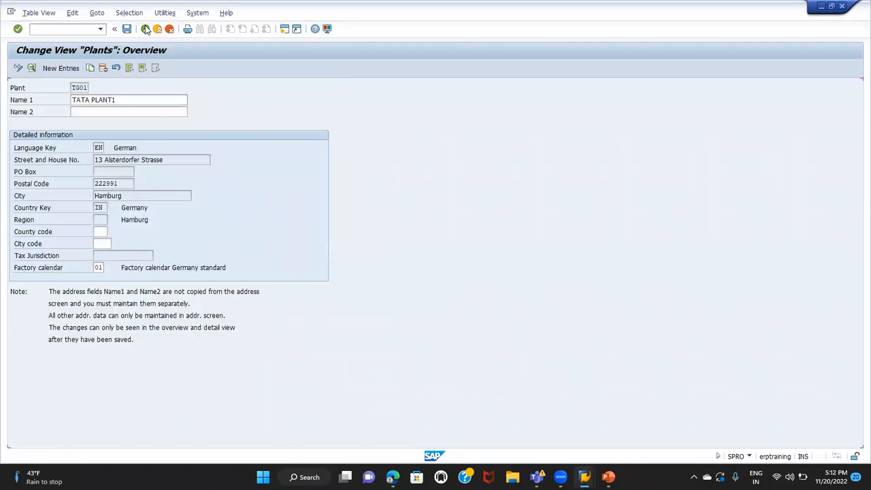
{"action": "left_click", "coordinate": [145, 28]}
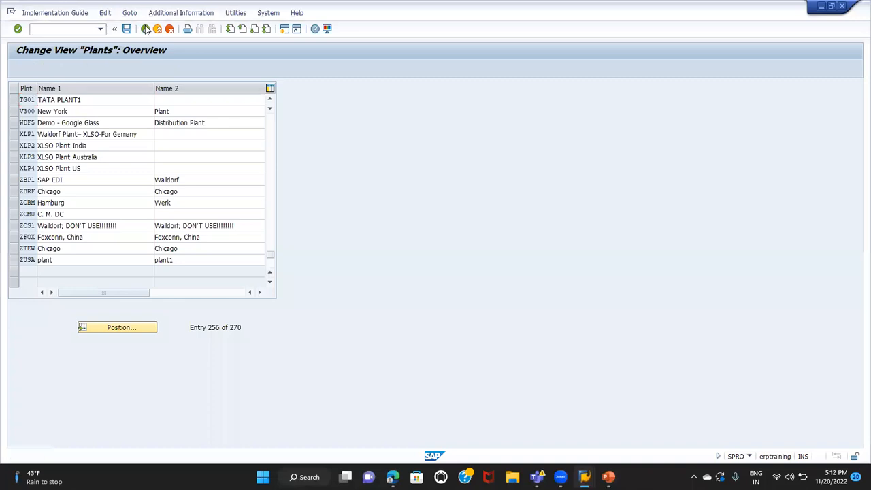
{"action": "left_click", "coordinate": [332, 87]}
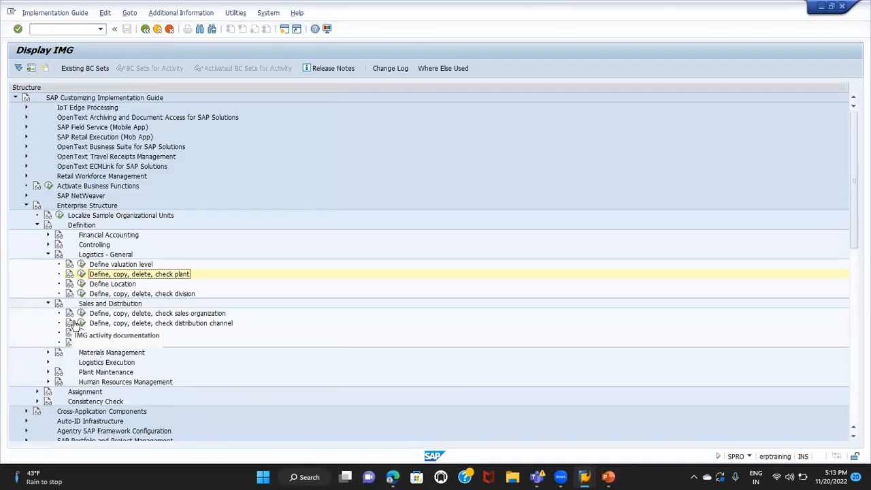
Collapse the Logistics - General and Sales and Distribution nodes under Definition in the enterprise structure
{"action": "scroll", "coordinate": [73, 325], "scroll_direction": "down", "scroll_amount": 3}
{"action": "left_click", "coordinate": [100, 286]}
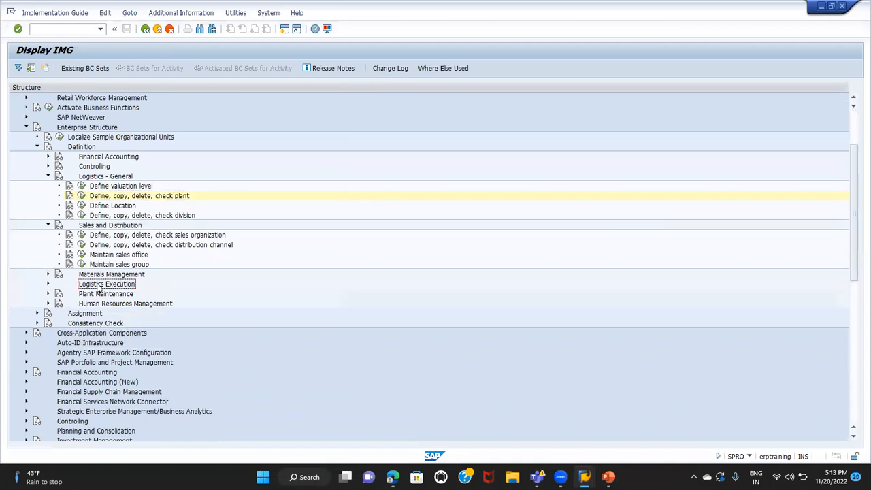
{"action": "left_click", "coordinate": [48, 176]}
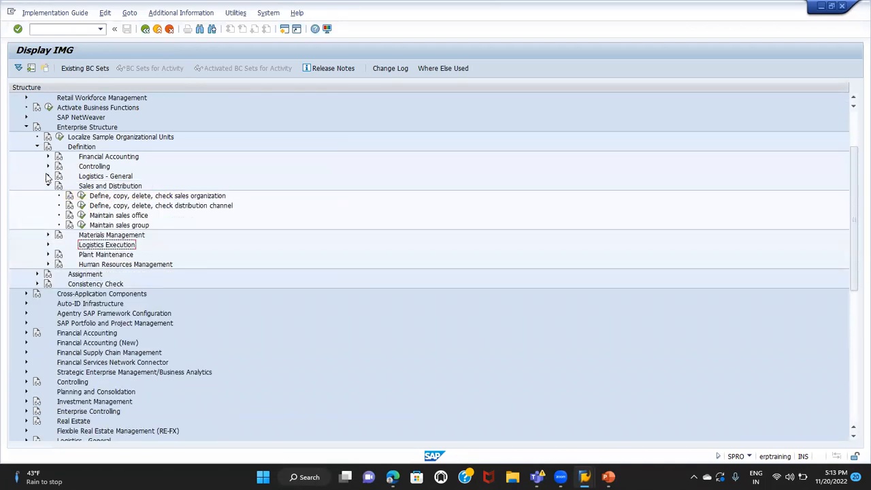
{"action": "left_click", "coordinate": [89, 158]}
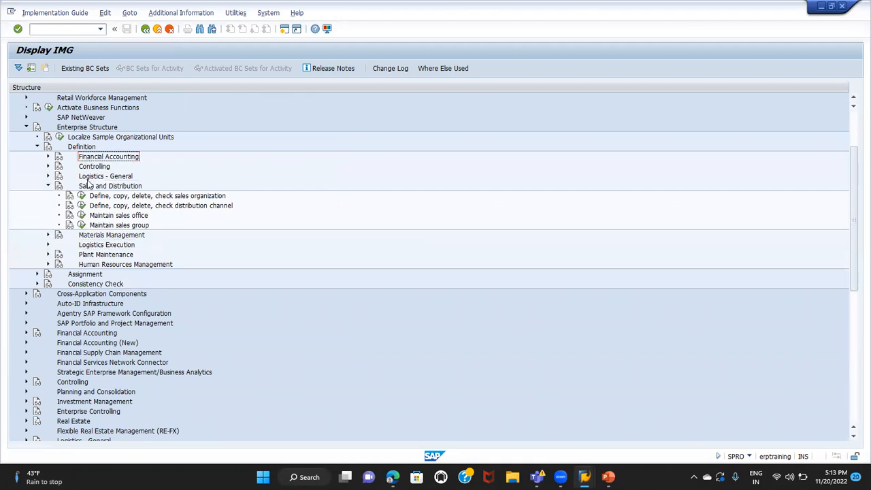
{"action": "left_click", "coordinate": [90, 189]}
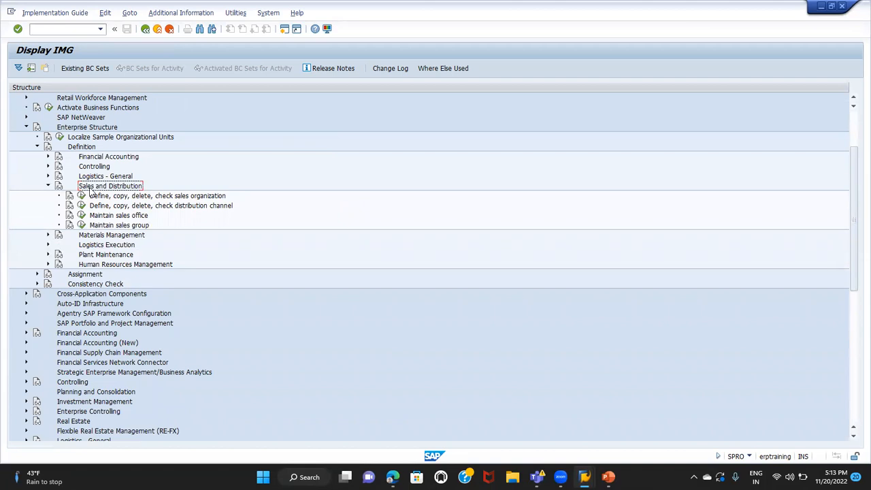
{"action": "left_click", "coordinate": [99, 179]}
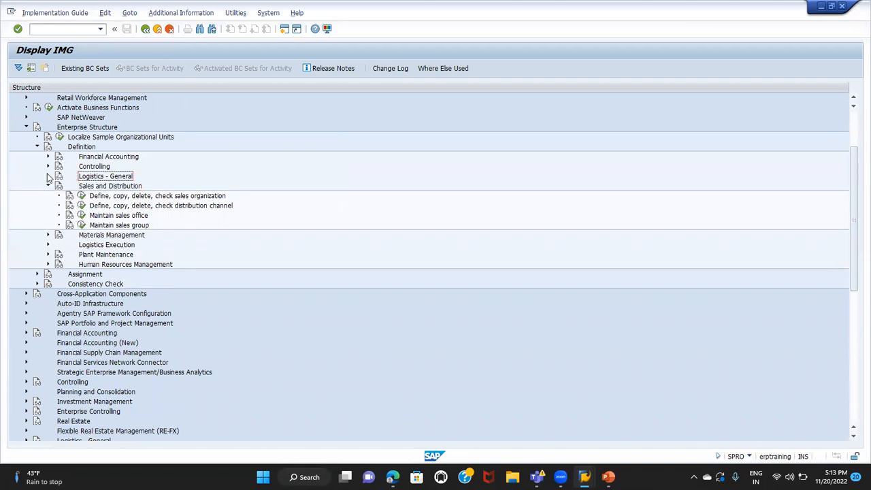
{"action": "left_click", "coordinate": [48, 176]}
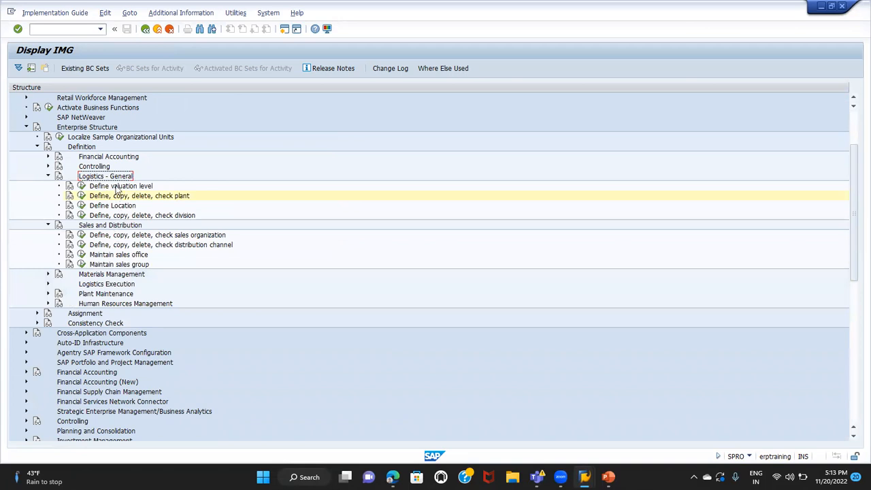
{"action": "left_click", "coordinate": [47, 176]}
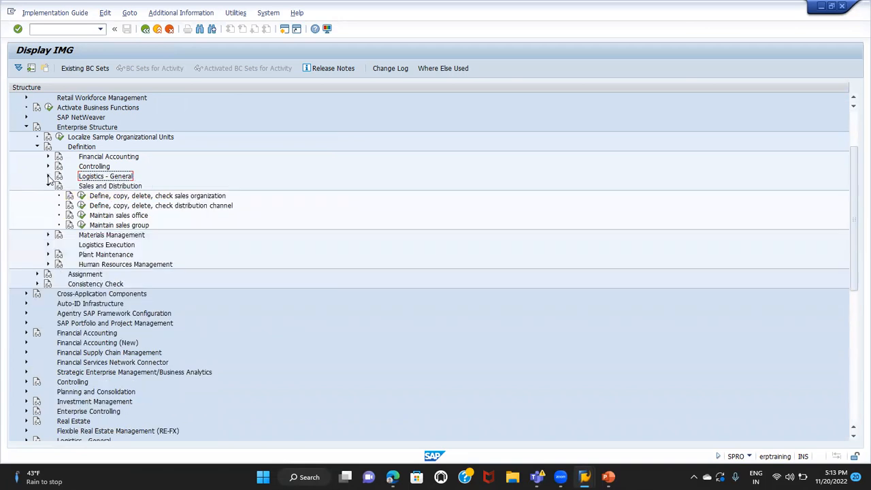
{"action": "left_click", "coordinate": [48, 185]}
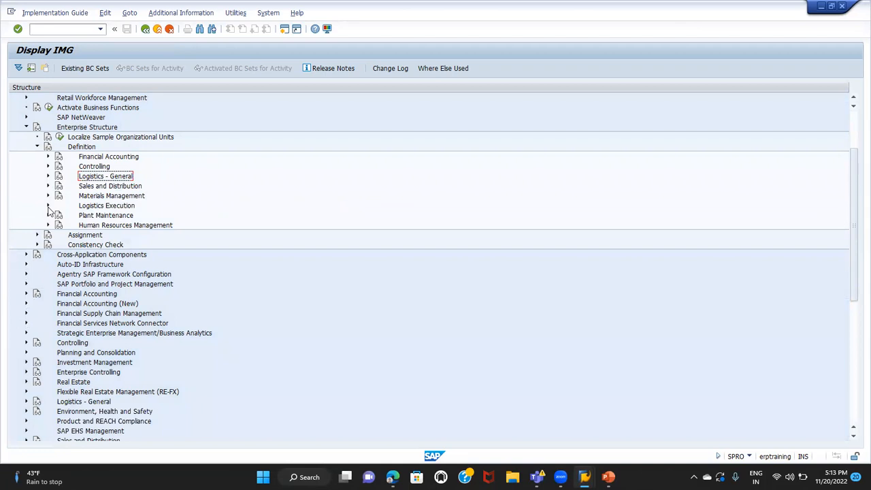
Open the shipping point definition activity under Logistics Execution and select shipping point 1000 in the overview
{"action": "left_click", "coordinate": [48, 207]}
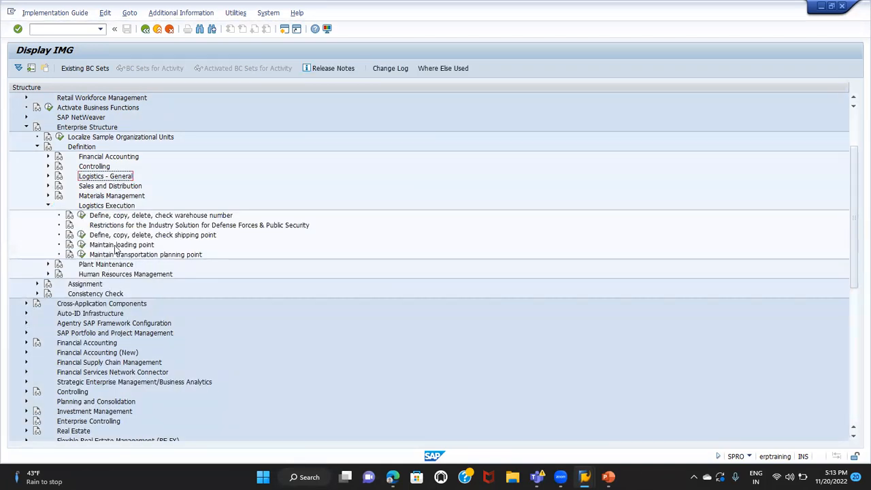
{"action": "left_click", "coordinate": [137, 236]}
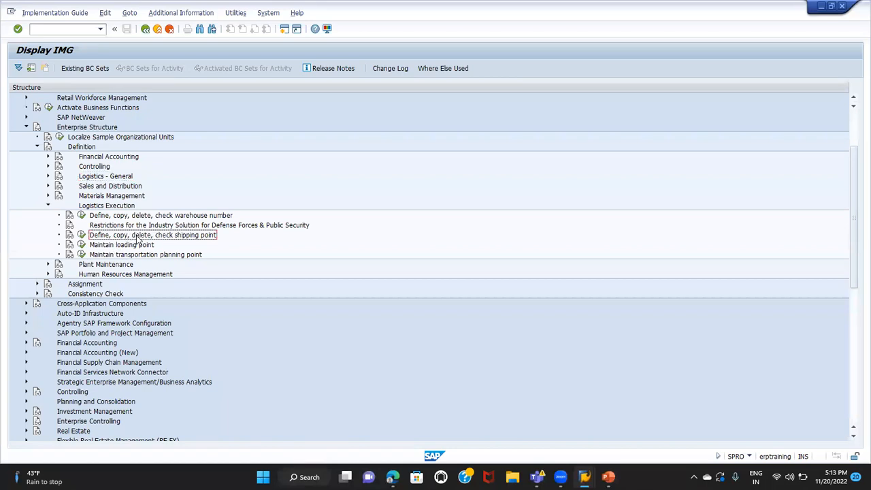
{"action": "left_click", "coordinate": [82, 235]}
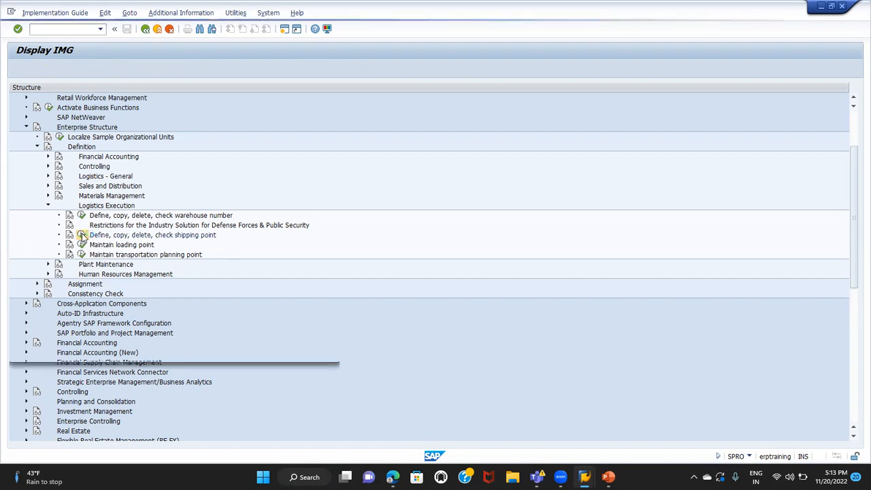
{"action": "double_click", "coordinate": [86, 127]}
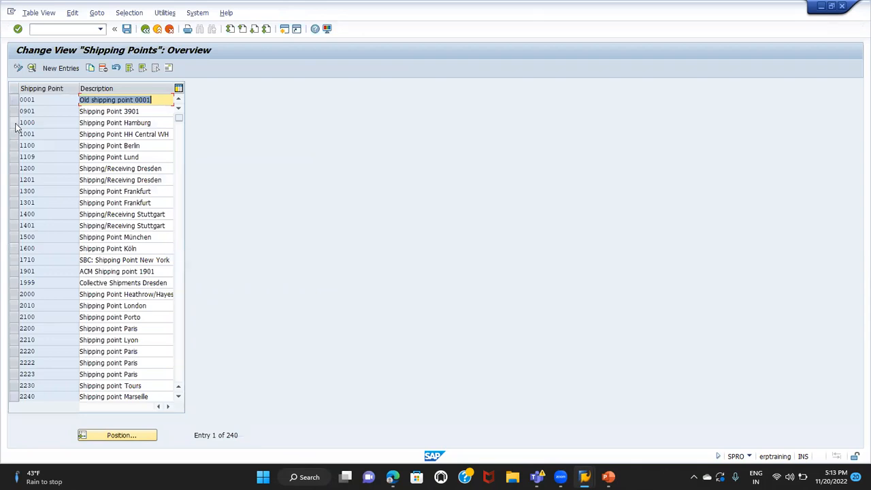
{"action": "left_click", "coordinate": [15, 124]}
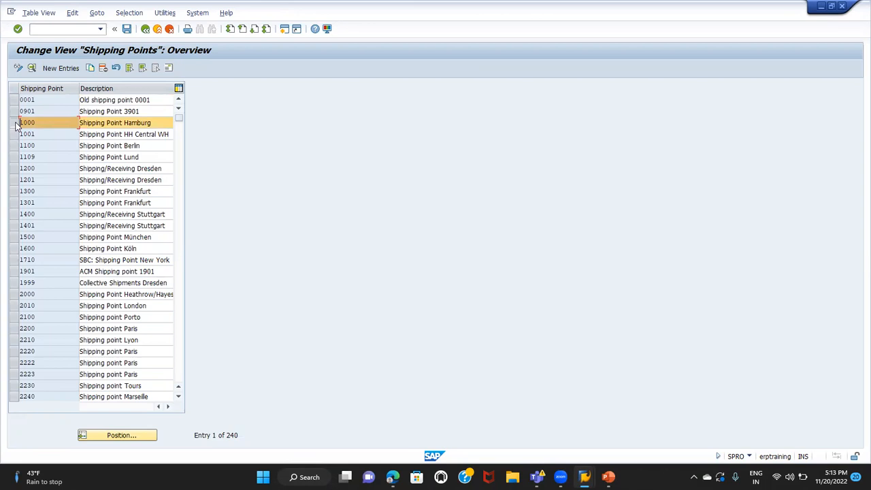
Copy shipping point 1000 to a new shipping point TG01 with the description Shipping Point 1
{"action": "left_click", "coordinate": [92, 69]}
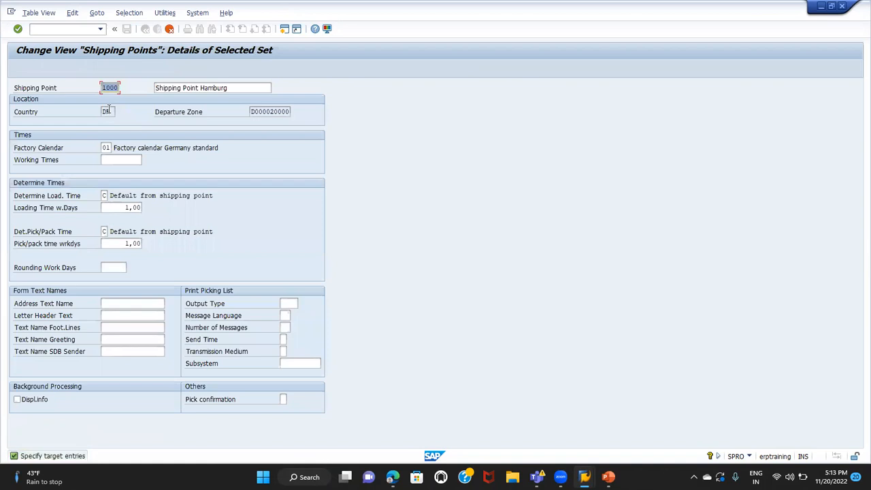
{"action": "type", "text": "TG01"}
{"action": "key", "text": "Tab"}
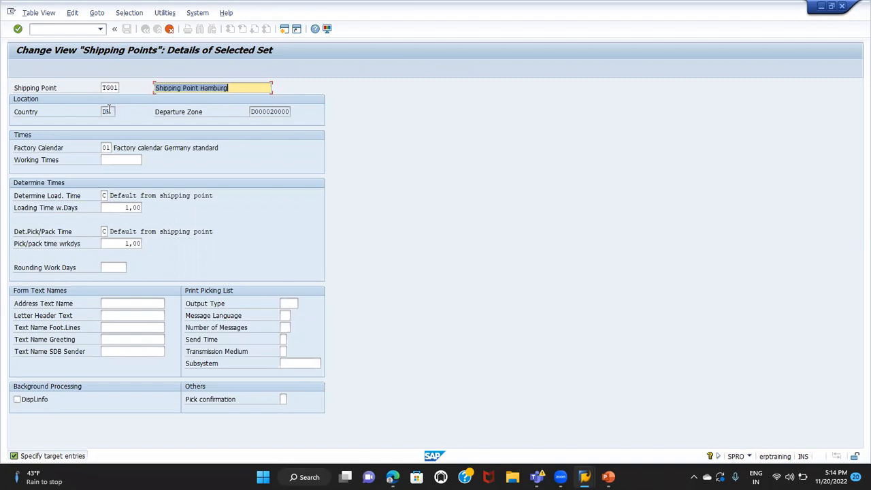
{"action": "left_click", "coordinate": [235, 91]}
{"action": "key", "text": "BackSpace"}
{"action": "key", "text": "BackSpace"}
{"action": "key", "text": "BackSpace"}
{"action": "key", "text": "BackSpace"}
{"action": "key", "text": "BackSpace"}
{"action": "key", "text": "BackSpace"}
{"action": "key", "text": "BackSpace"}
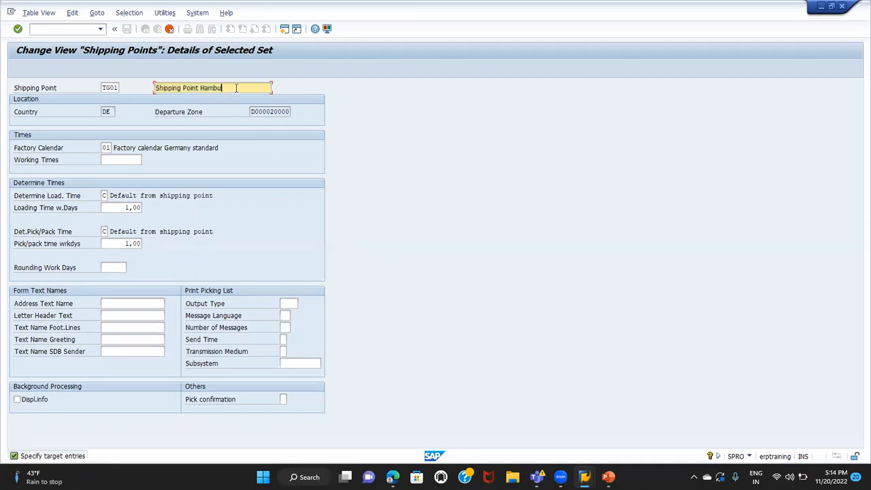
{"action": "type", "text": "1"}
{"action": "key", "text": "Tab"}
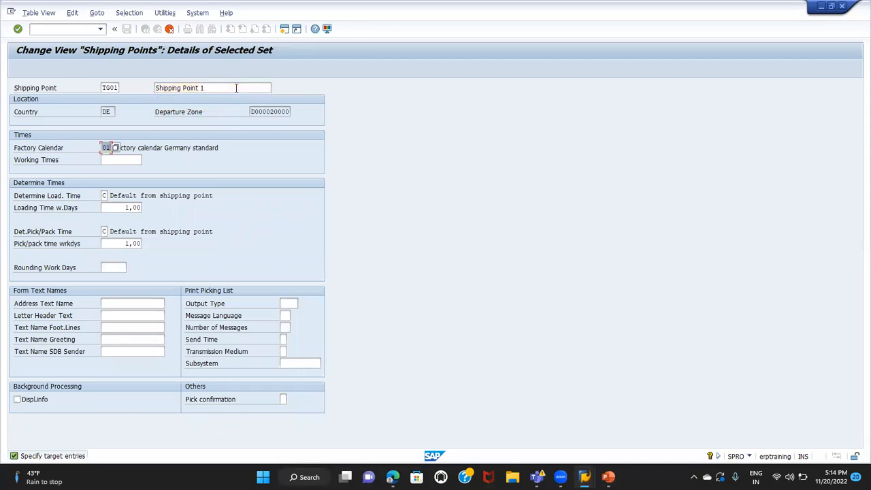
{"action": "key", "text": "Return"}
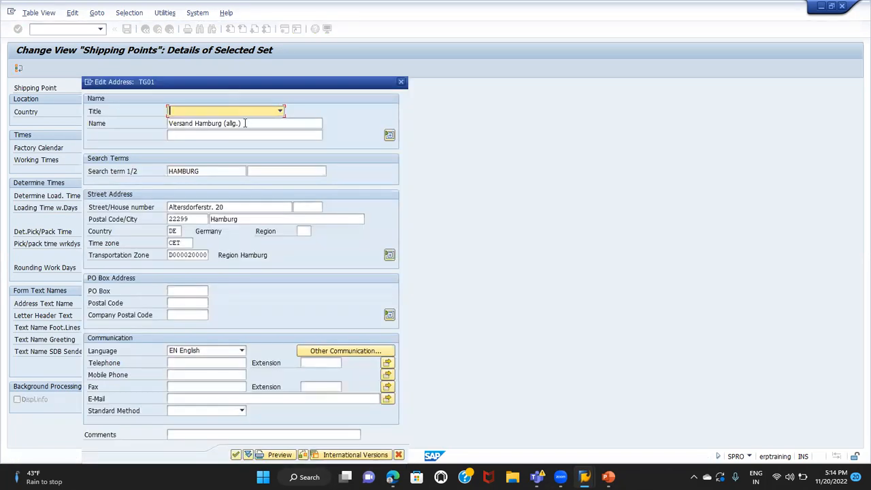
Enter SHIPPING POINT1 as the name in the address of shipping point TG01
{"action": "key", "text": "Tab"}
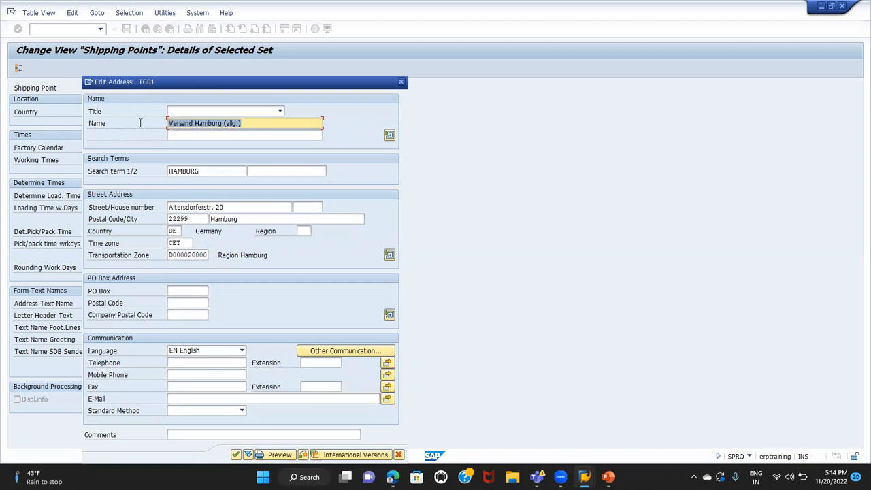
{"action": "type", "text": "SHIPPING POINT1"}
{"action": "key", "text": "Tab"}
{"action": "key", "text": "Tab"}
{"action": "key", "text": "Tab"}
{"action": "key", "text": "Tab"}
{"action": "key", "text": "Tab"}
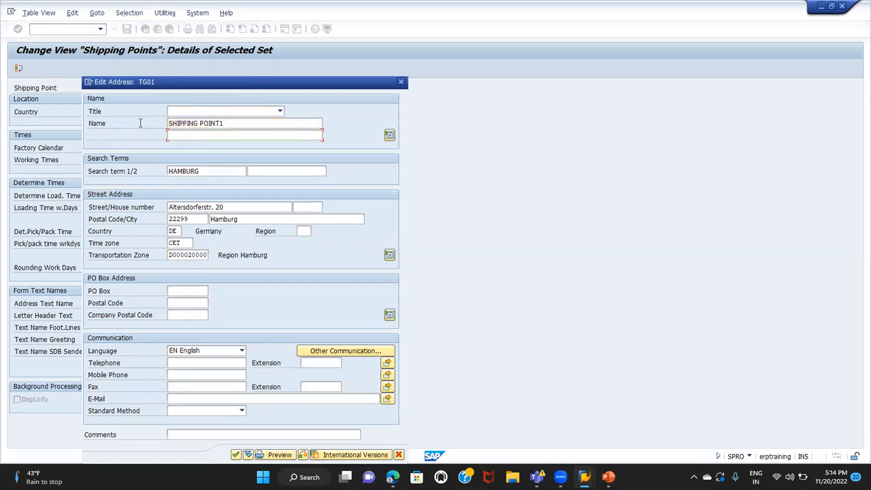
{"action": "key", "text": "Tab"}
Append a 1 to the postal code of the shipping point address and set its country to IN
{"action": "left_click", "coordinate": [197, 219]}
{"action": "type", "text": "1"}
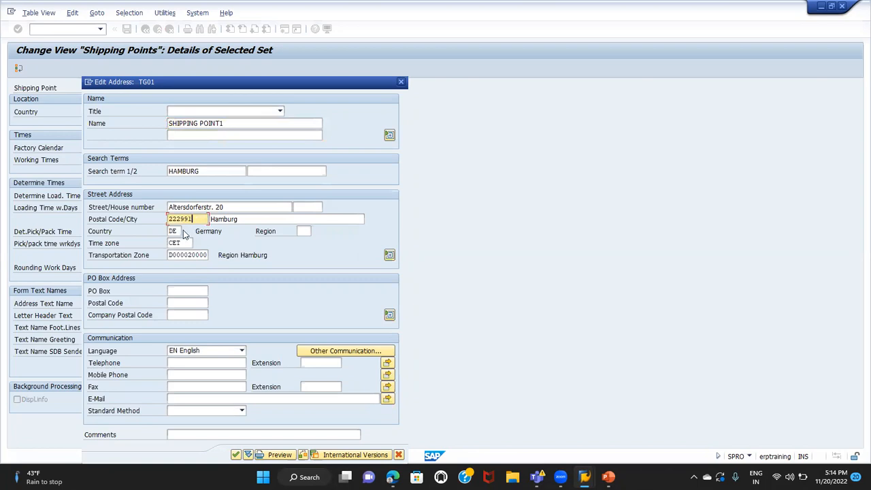
{"action": "key", "text": "Tab"}
{"action": "type", "text": "IN"}
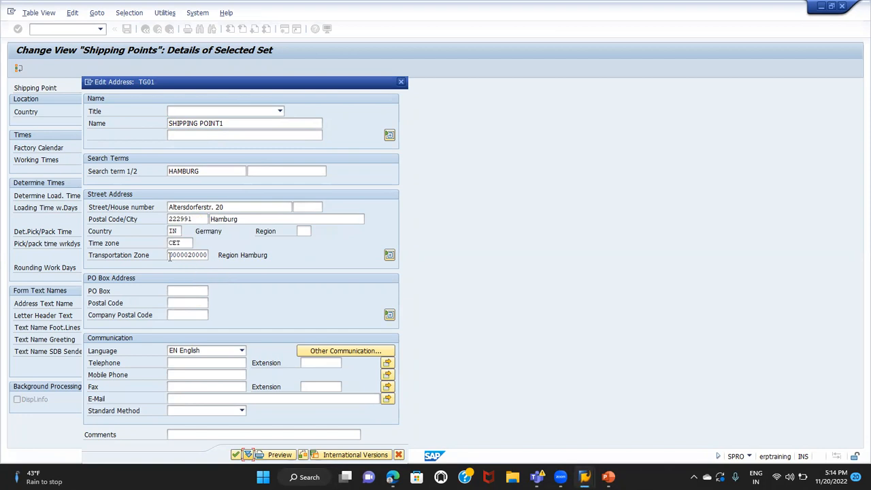
Clear the transportation zone of the shipping point address and confirm the address, accepting the warning
{"action": "left_click_drag", "start_coordinate": [170, 254], "coordinate": [229, 257]}
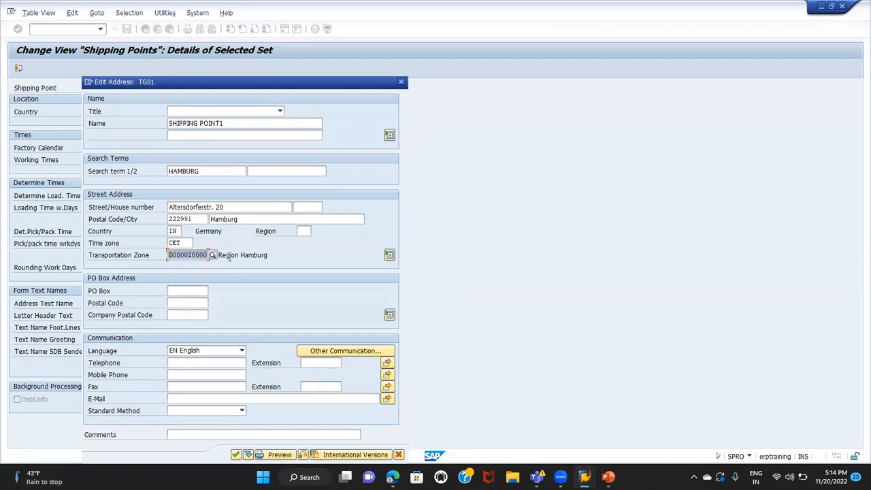
{"action": "key", "text": "Delete"}
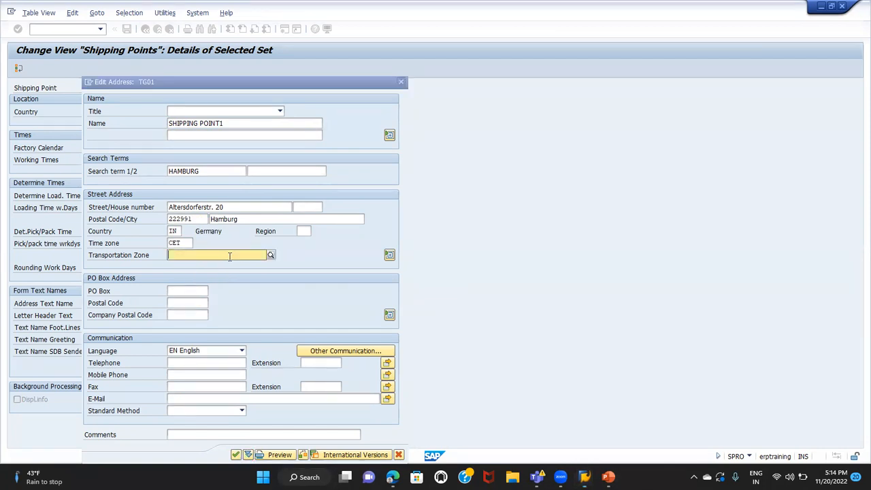
{"action": "left_click", "coordinate": [141, 262]}
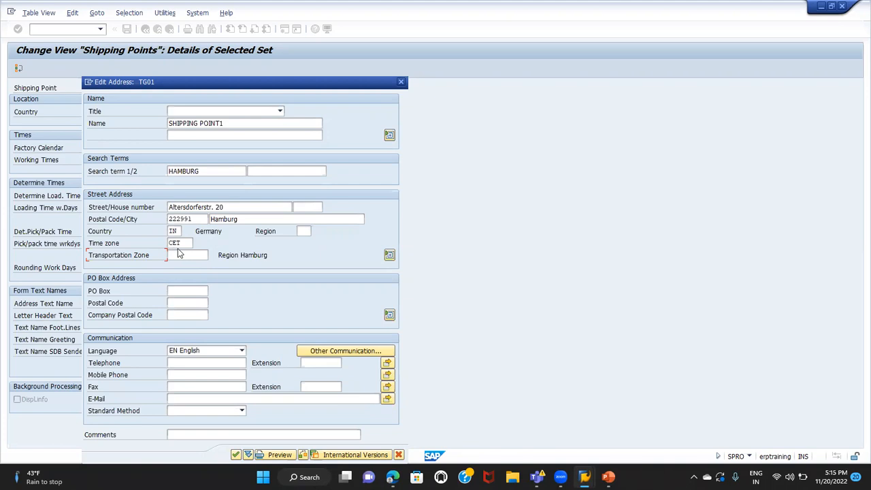
{"action": "left_click", "coordinate": [235, 455]}
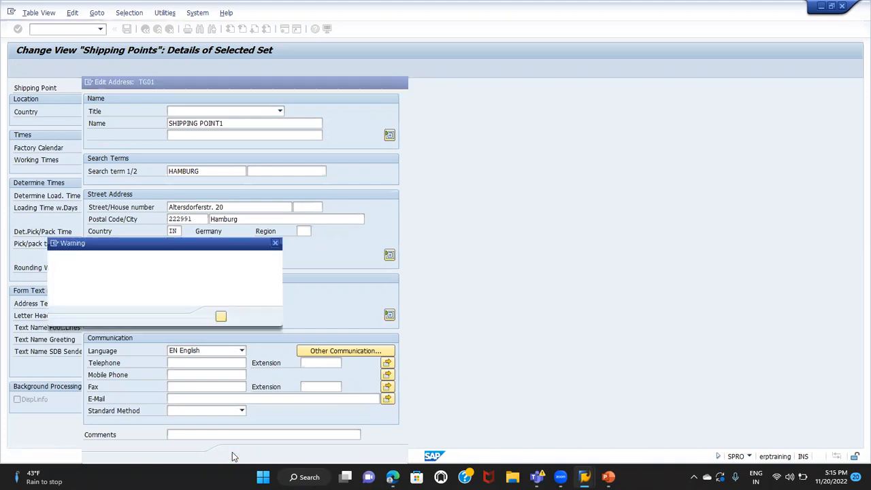
{"action": "left_click", "coordinate": [221, 318]}
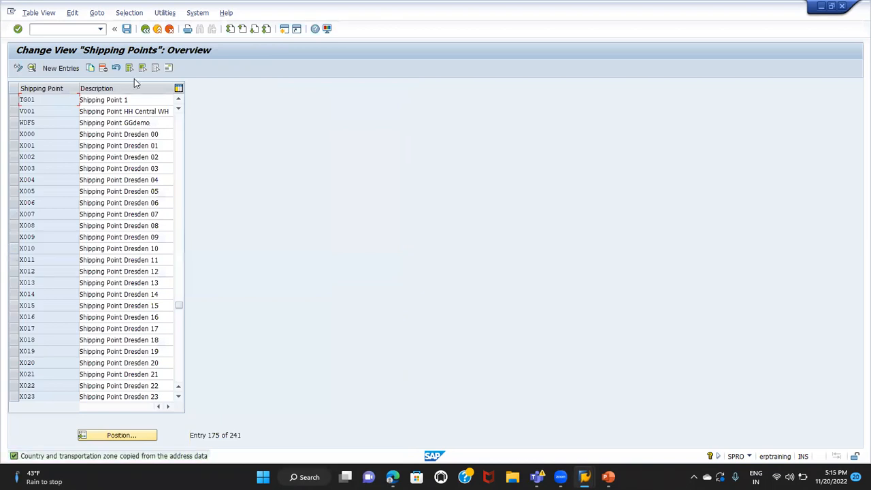
Save shipping point TG01 in the proposed customizing request and return to the implementation guide structure
{"action": "left_click", "coordinate": [127, 29]}
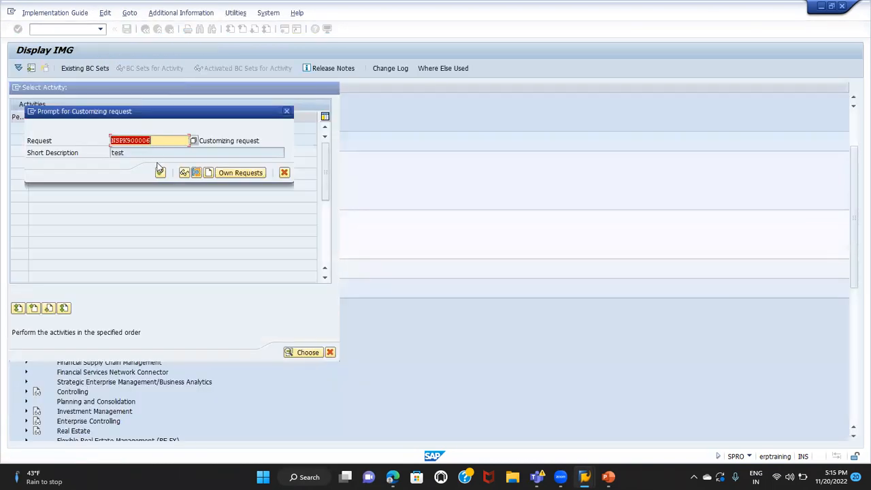
{"action": "left_click", "coordinate": [161, 173]}
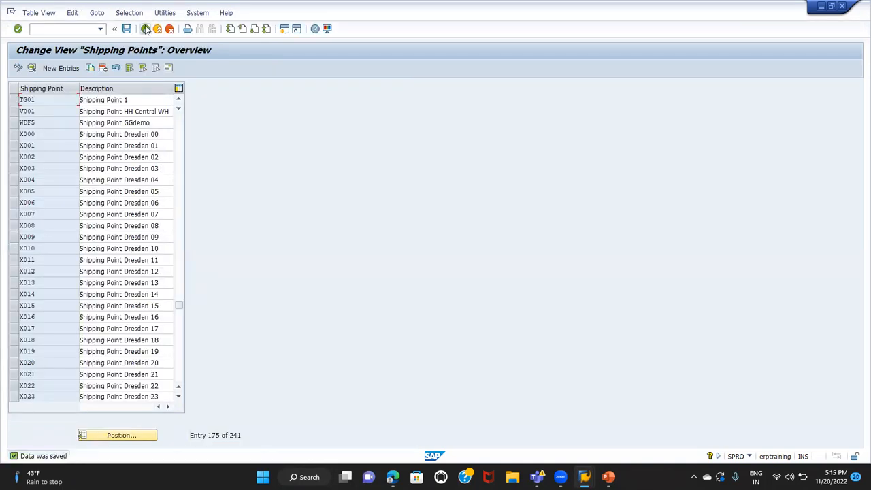
{"action": "left_click", "coordinate": [145, 29]}
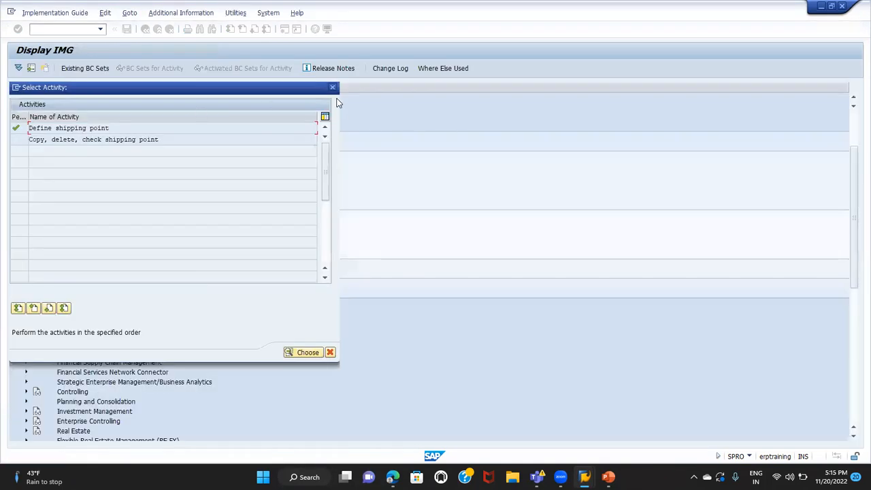
{"action": "left_click", "coordinate": [333, 87]}
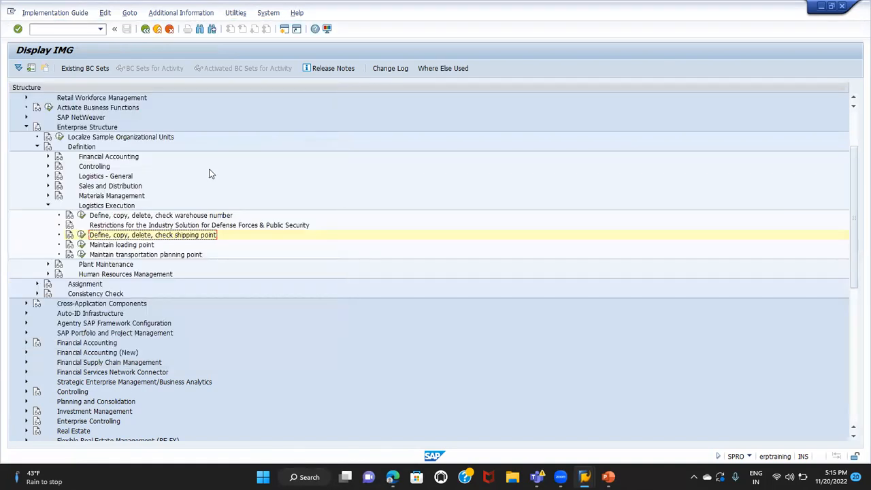
Open the storage location maintenance activity under Materials Management in the definition section for plant TG01
{"action": "left_click", "coordinate": [49, 195]}
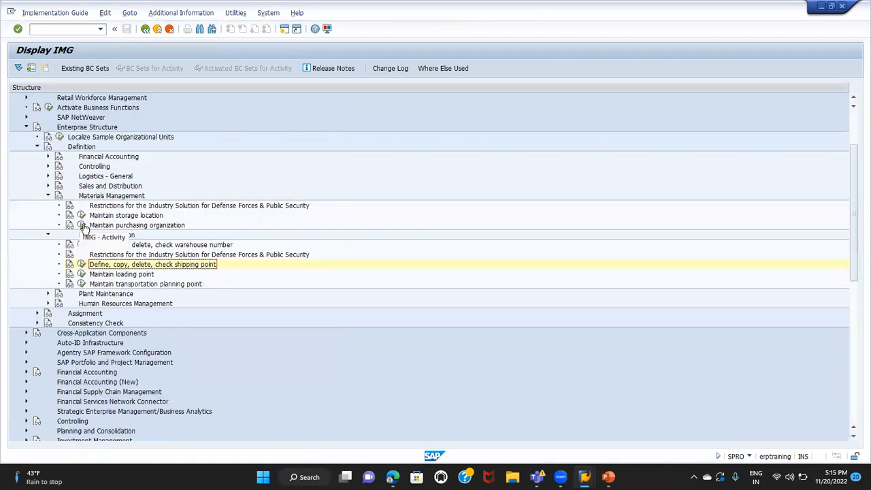
{"action": "left_click", "coordinate": [81, 215]}
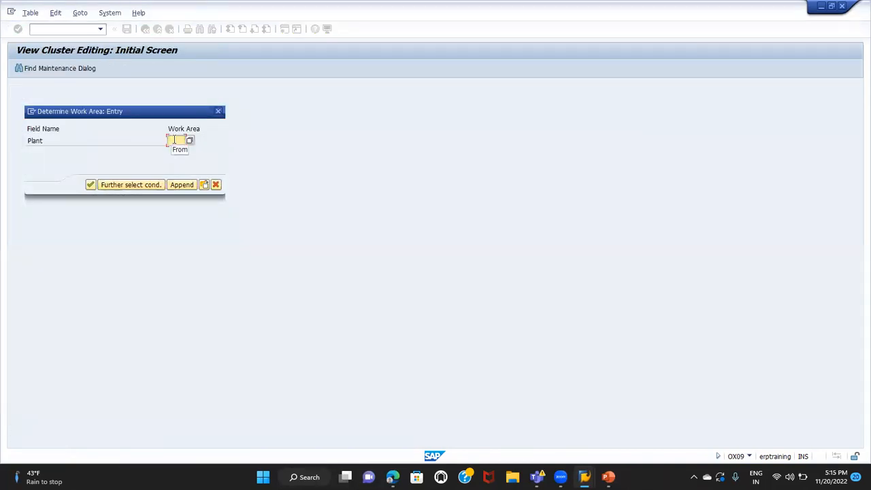
{"action": "type", "text": "TS01"}
{"action": "key", "text": "Return"}
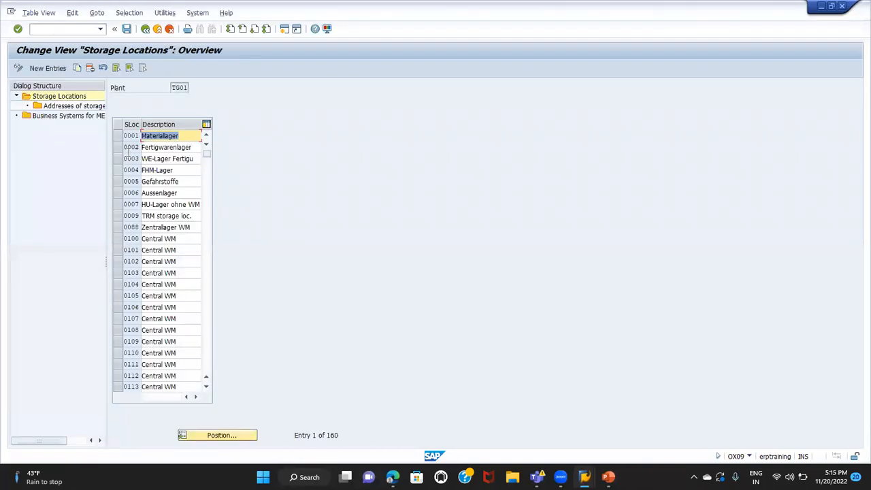
Position the storage locations overview of plant TG01 at storage location TG01 and select that entry
{"action": "left_click", "coordinate": [225, 435]}
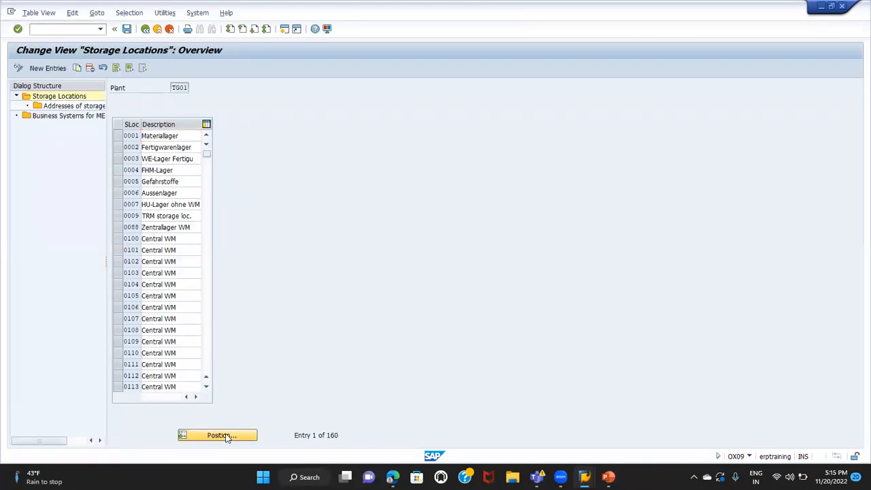
{"action": "type", "text": "G01"}
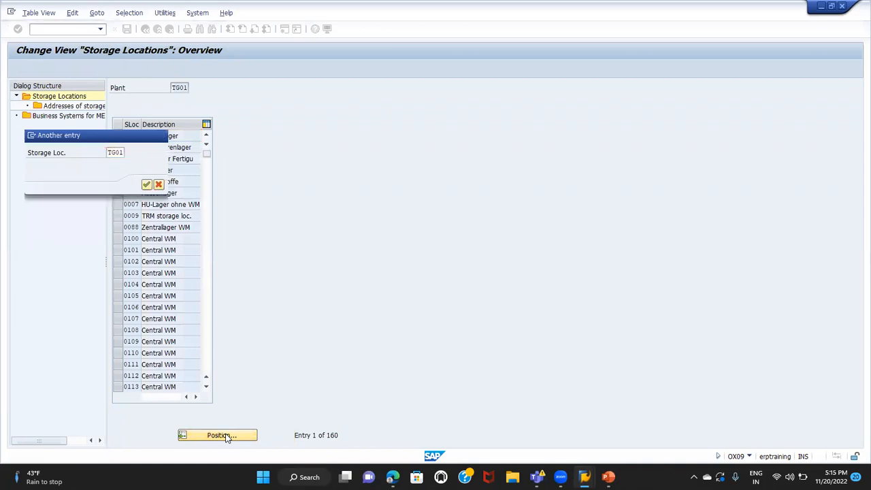
{"action": "key", "text": "Return"}
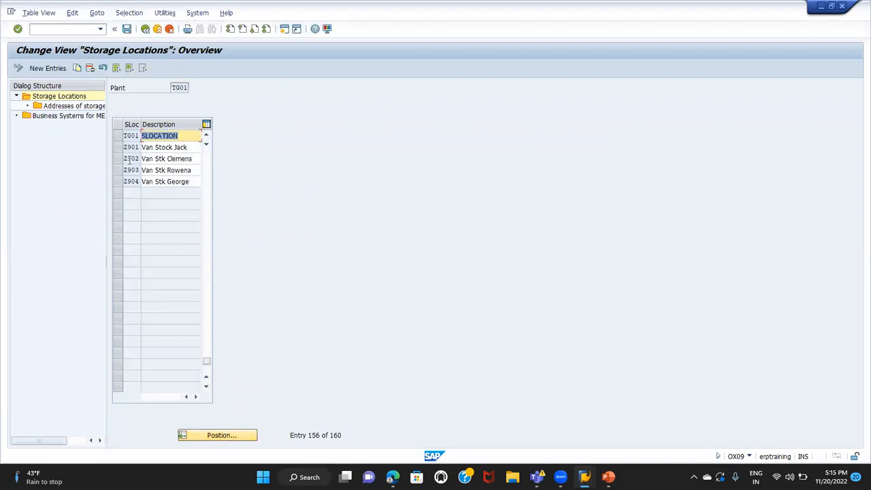
{"action": "left_click", "coordinate": [119, 138]}
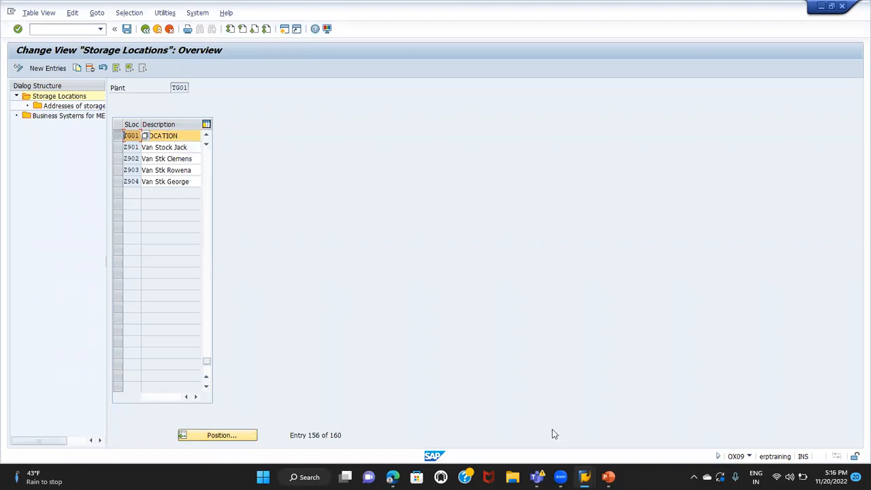
Switch to the ENTERPRISE STRUCTURE presentation in PowerPoint and review its first three slides, returning to slide 1
{"action": "left_click", "coordinate": [609, 476]}
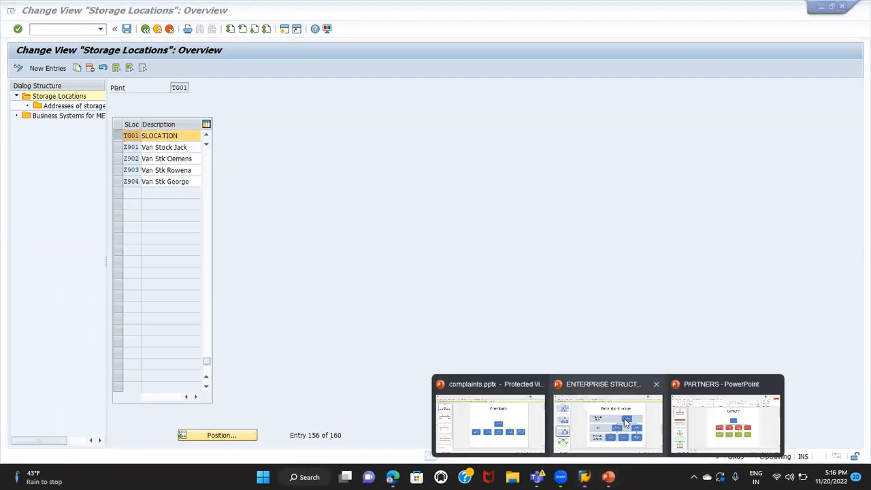
{"action": "left_click", "coordinate": [628, 419]}
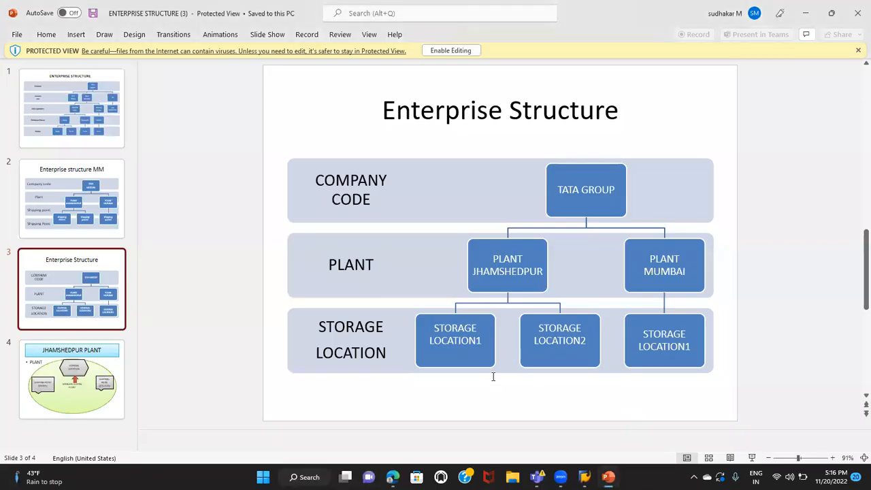
{"action": "left_click", "coordinate": [71, 130]}
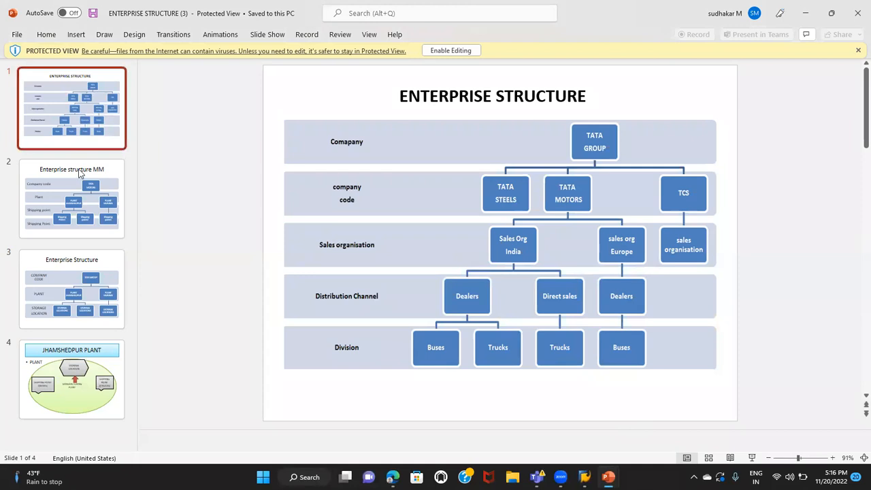
{"action": "left_click", "coordinate": [79, 207]}
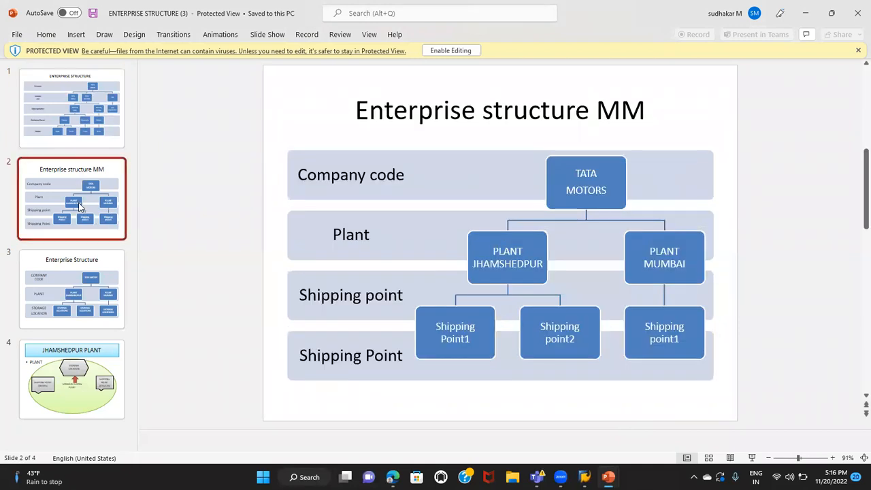
{"action": "left_click", "coordinate": [76, 285]}
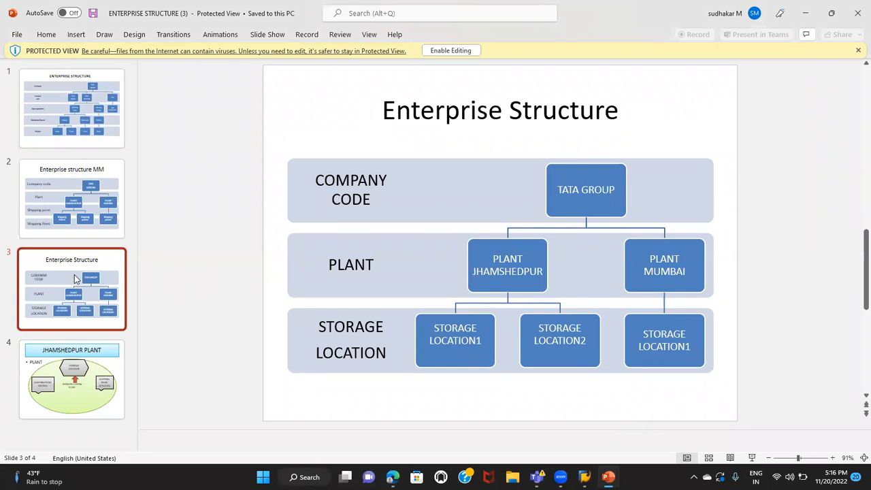
{"action": "left_click", "coordinate": [61, 127]}
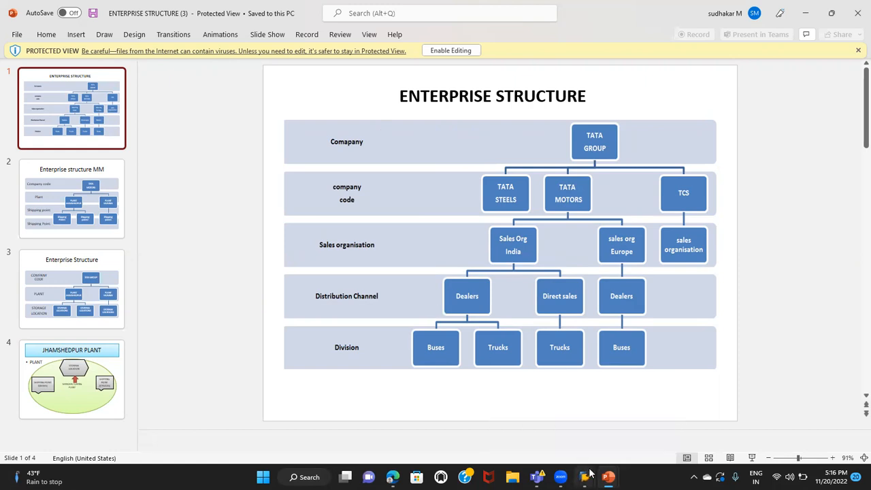
Switch back to SAP and leave the storage locations overview for the implementation guide structure
{"action": "mouse_move", "coordinate": [590, 472]}
{"action": "left_click", "coordinate": [597, 407]}
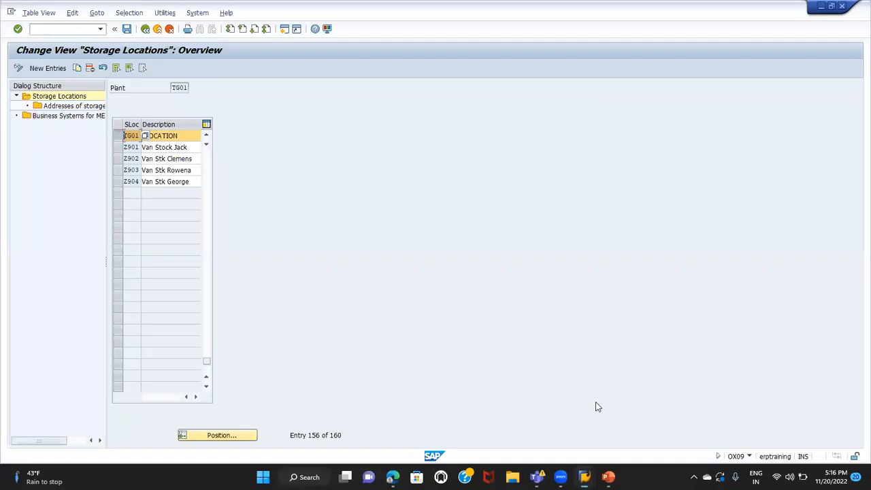
{"action": "left_click", "coordinate": [145, 29]}
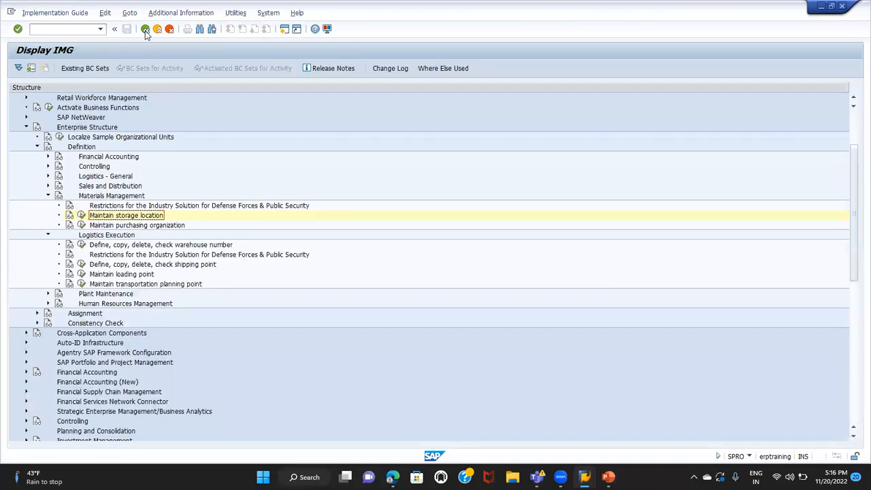
Collapse the Materials Management and Definition nodes under Enterprise Structure
{"action": "left_click", "coordinate": [95, 129]}
{"action": "left_click", "coordinate": [47, 195]}
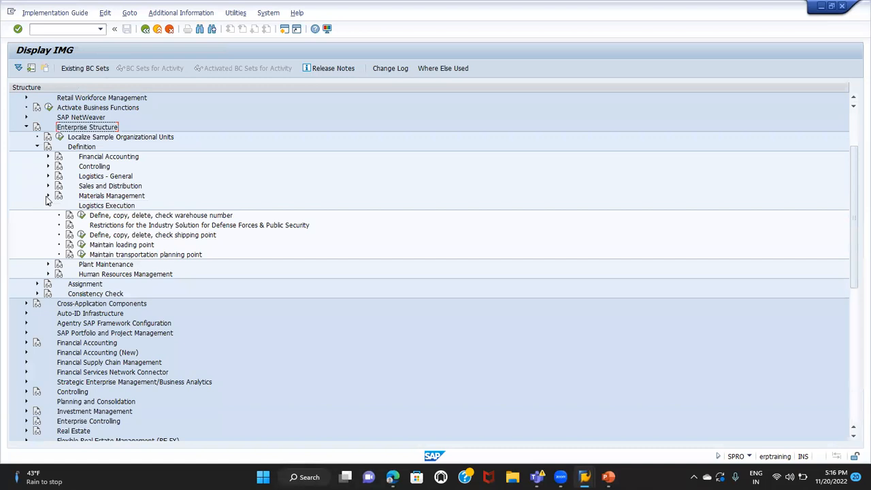
{"action": "left_click", "coordinate": [37, 146]}
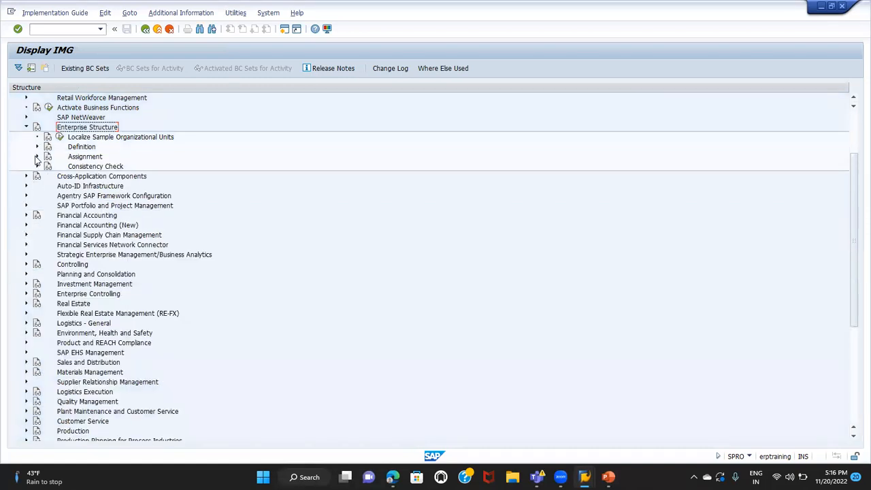
Expand Assignment and Financial Accounting under Enterprise Structure and open the activity Assign company code to company
{"action": "left_click", "coordinate": [37, 156]}
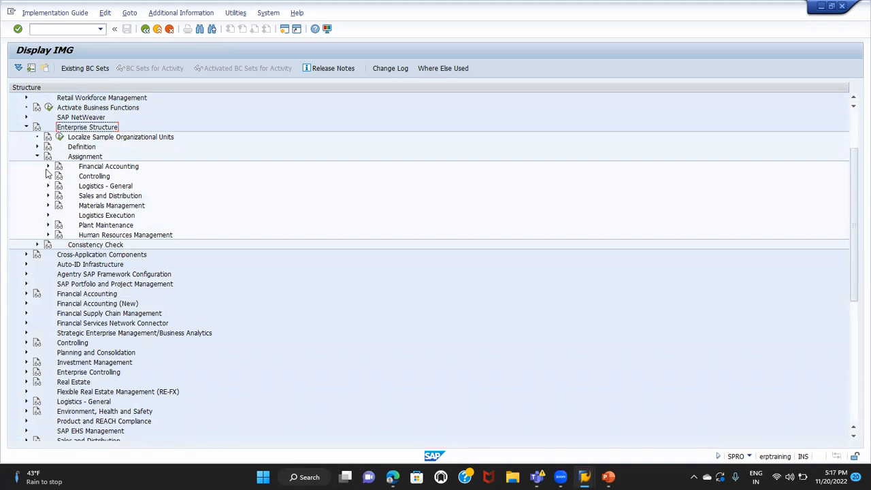
{"action": "left_click", "coordinate": [48, 167]}
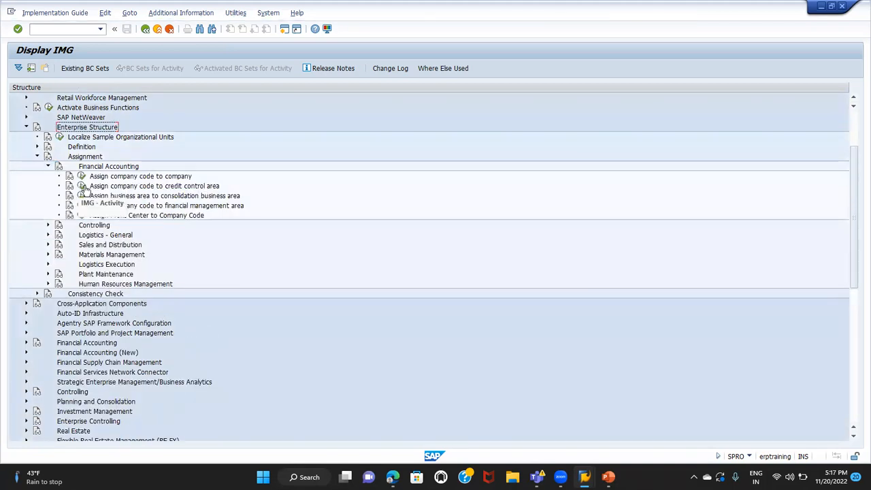
{"action": "left_click", "coordinate": [86, 177]}
{"action": "left_click", "coordinate": [82, 177]}
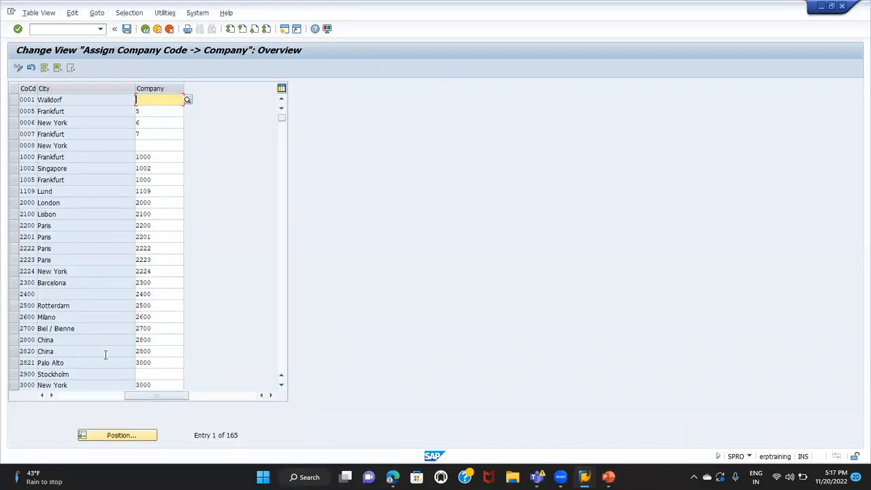
Position the company code overview at TG01 and check the company assigned to that company code
{"action": "left_click", "coordinate": [114, 438]}
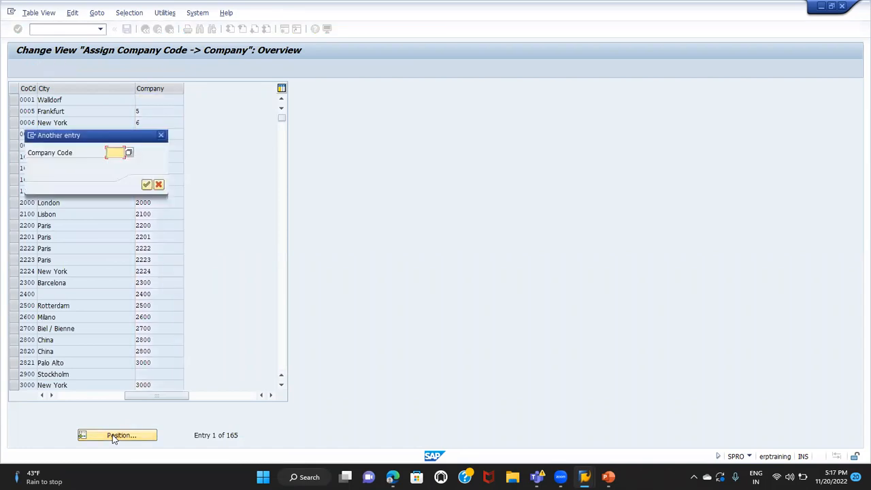
{"action": "type", "text": "TG01"}
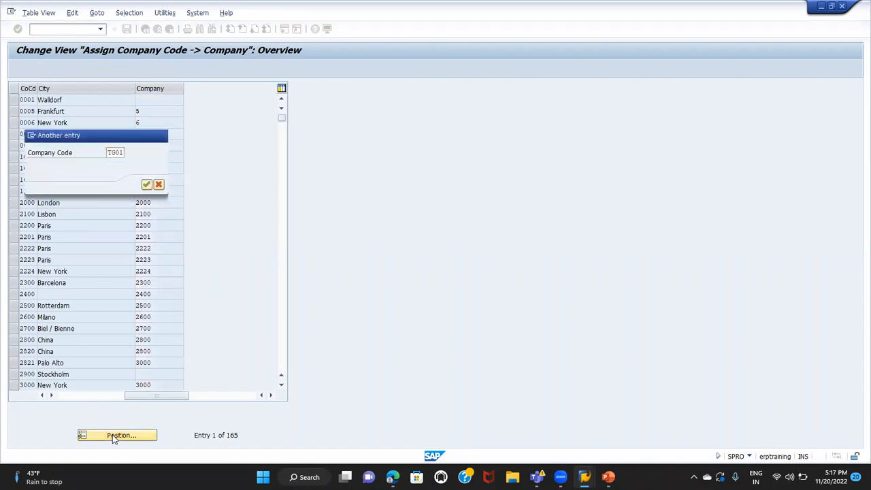
{"action": "key", "text": "Return"}
{"action": "left_click", "coordinate": [165, 99]}
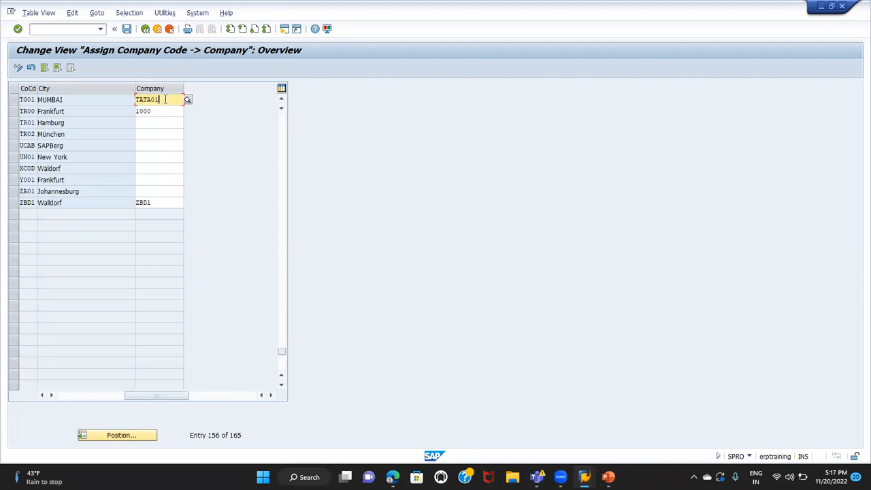
Switch to PowerPoint to review the company and company code levels on slide 1, and return to SAP, leaving the company assignment overview
{"action": "key", "text": "alt+Tab"}
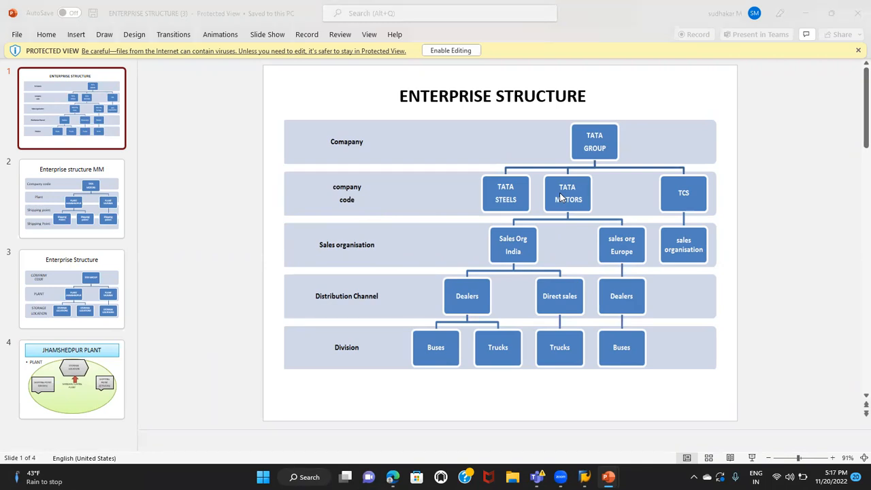
{"action": "key", "text": "alt+Tab"}
{"action": "left_click", "coordinate": [352, 110]}
{"action": "left_click", "coordinate": [145, 29]}
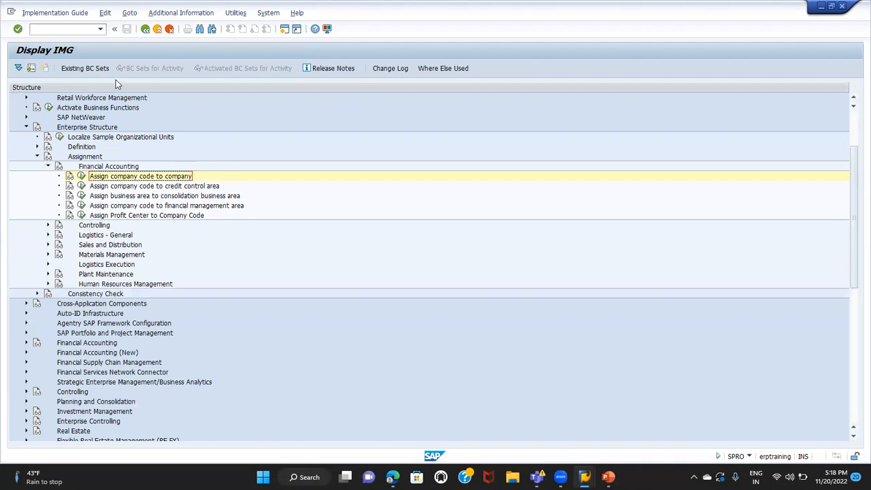
Collapse Financial Accounting, expand Sales and Distribution under Assignment, and open the activity Assign sales organization to company code
{"action": "left_click", "coordinate": [91, 129]}
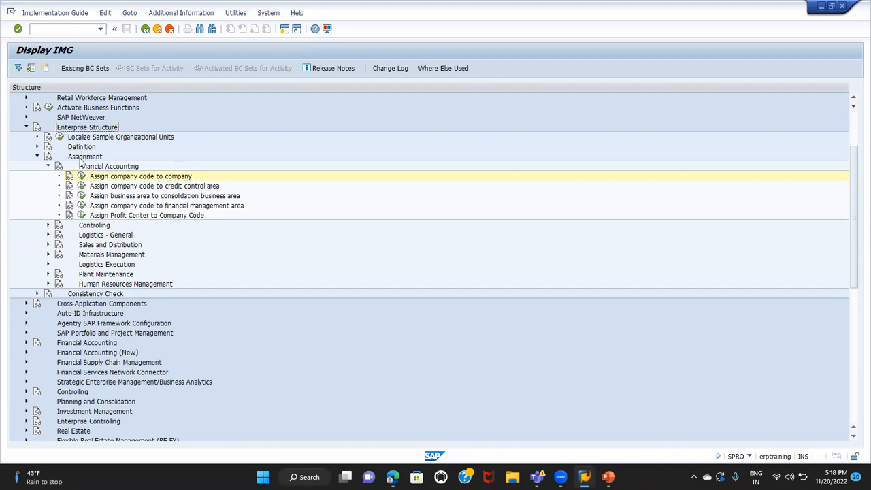
{"action": "left_click", "coordinate": [81, 157]}
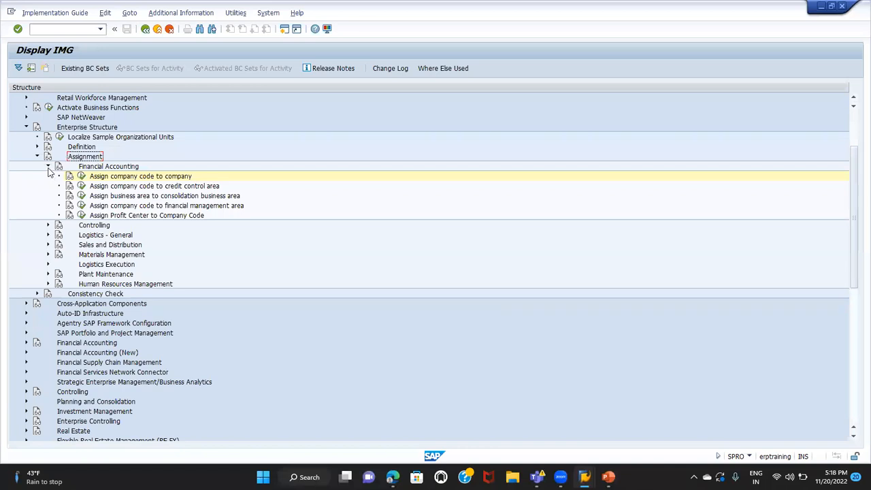
{"action": "left_click", "coordinate": [48, 167]}
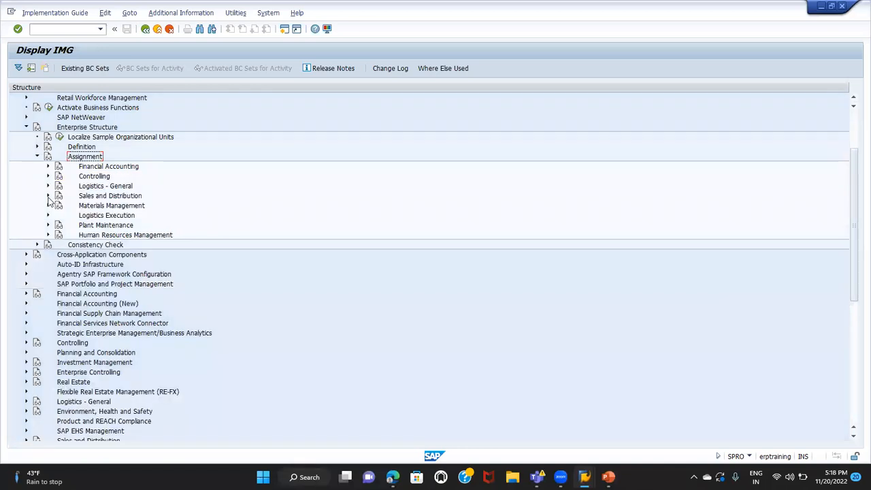
{"action": "left_click", "coordinate": [93, 169]}
{"action": "left_click", "coordinate": [87, 197]}
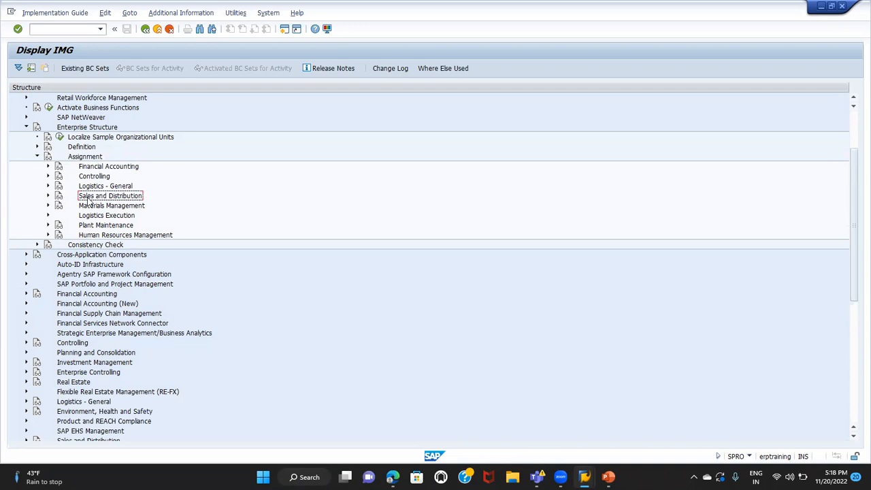
{"action": "left_click", "coordinate": [47, 196]}
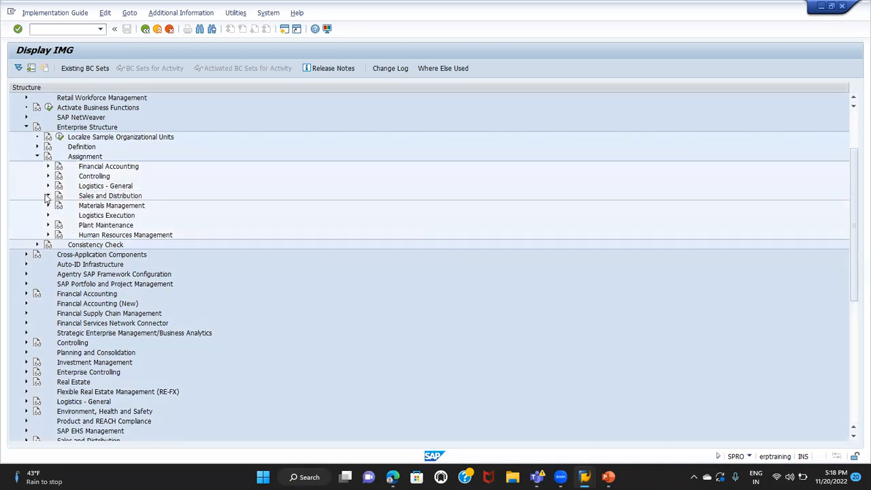
{"action": "left_click", "coordinate": [101, 207]}
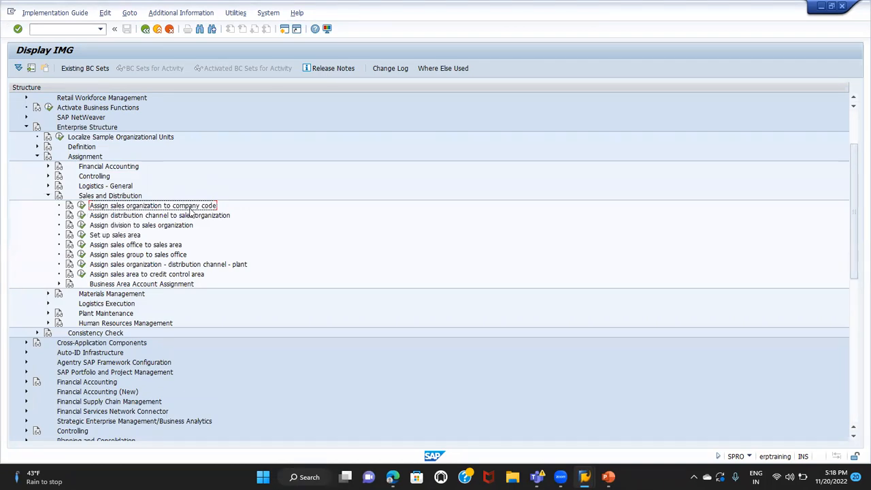
{"action": "left_click", "coordinate": [81, 206]}
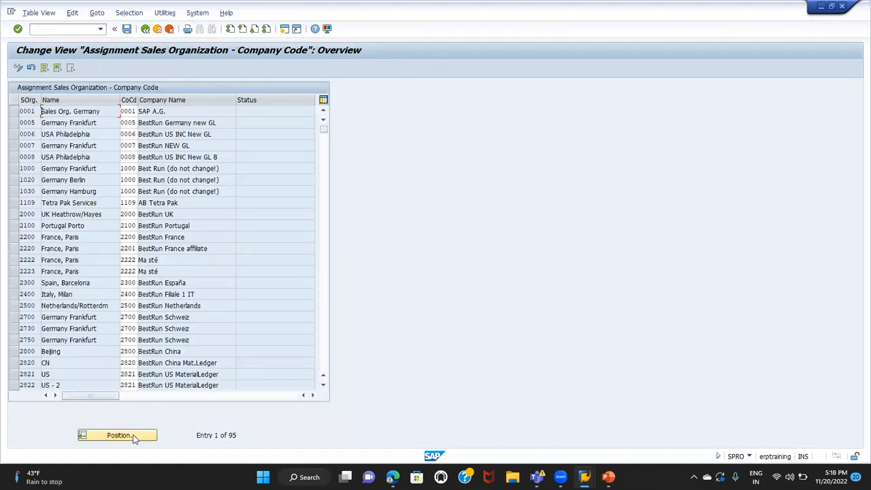
Position the sales organization assignment overview at TG02, and reposition it at sales organization TG01
{"action": "left_click", "coordinate": [134, 437]}
{"action": "type", "text": "TG02"}
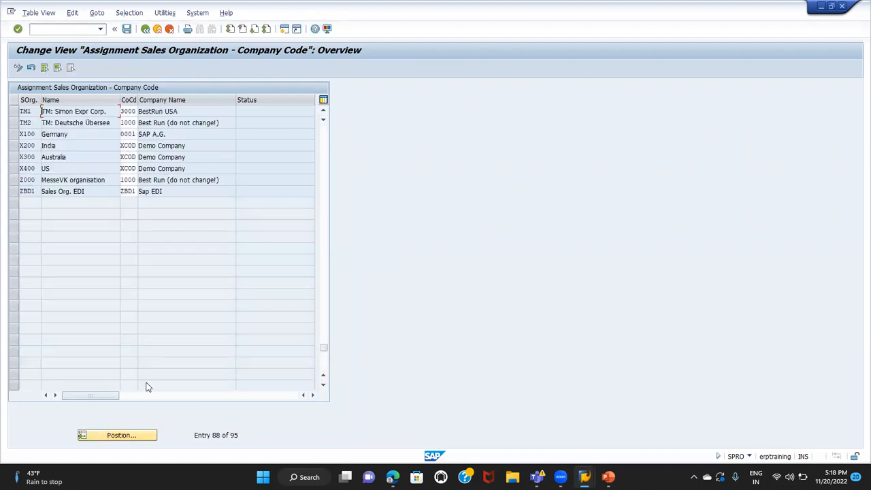
{"action": "left_click", "coordinate": [134, 436]}
{"action": "type", "text": "TG01"}
{"action": "key", "text": "Return"}
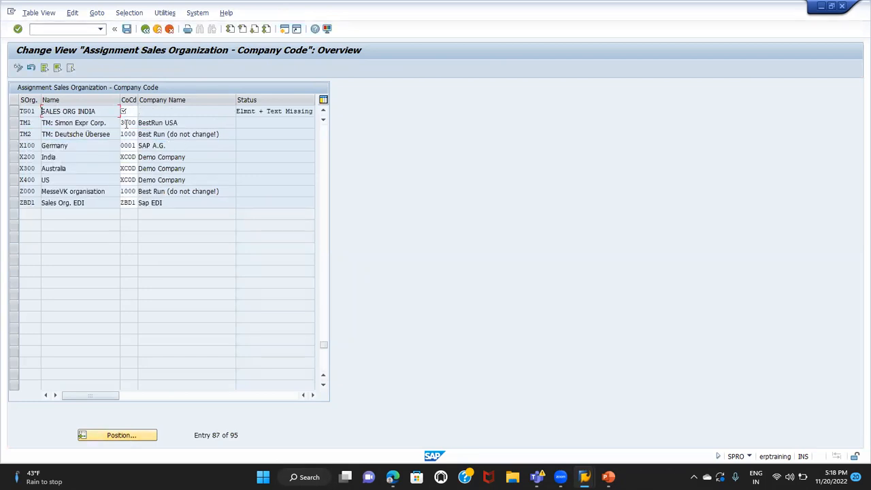
Assign company code TG01 to sales organization TG01 (SALES ORG INDIA) and save it under the proposed customizing request
{"action": "left_click", "coordinate": [30, 111]}
{"action": "left_click", "coordinate": [130, 111]}
{"action": "type", "text": "TG01"}
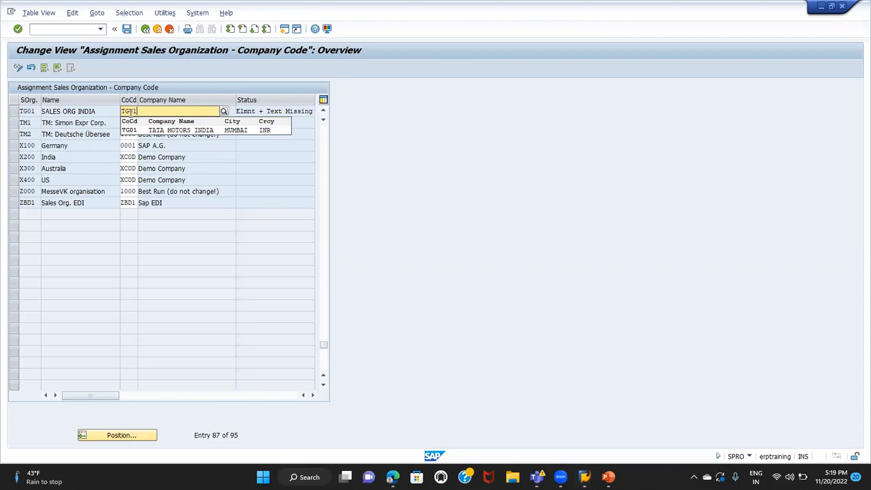
{"action": "left_click", "coordinate": [132, 130]}
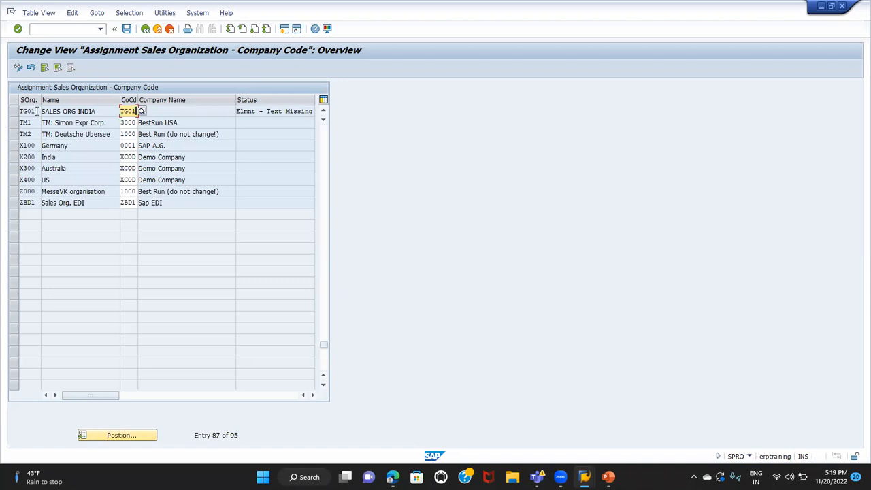
{"action": "key", "text": "Return"}
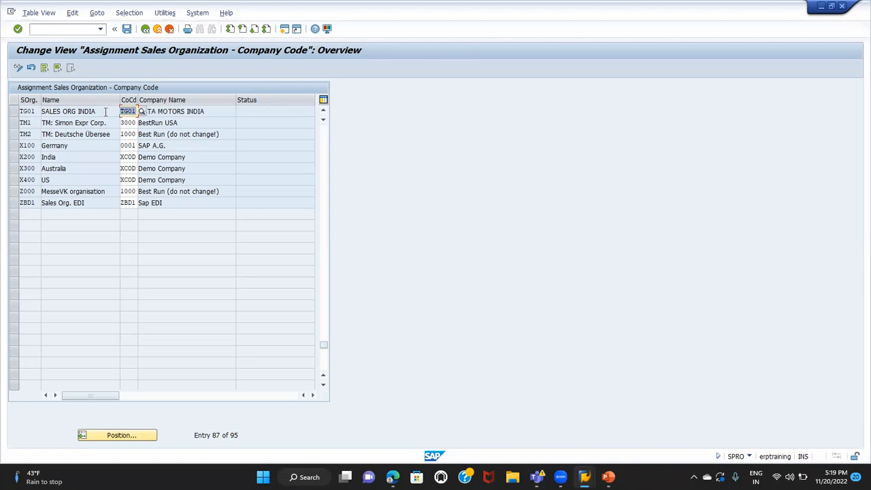
{"action": "left_click", "coordinate": [126, 30]}
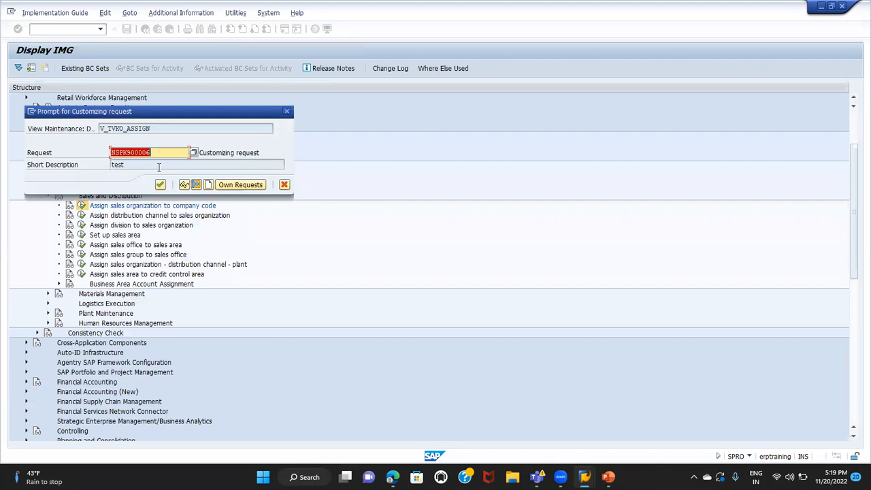
{"action": "left_click", "coordinate": [160, 185]}
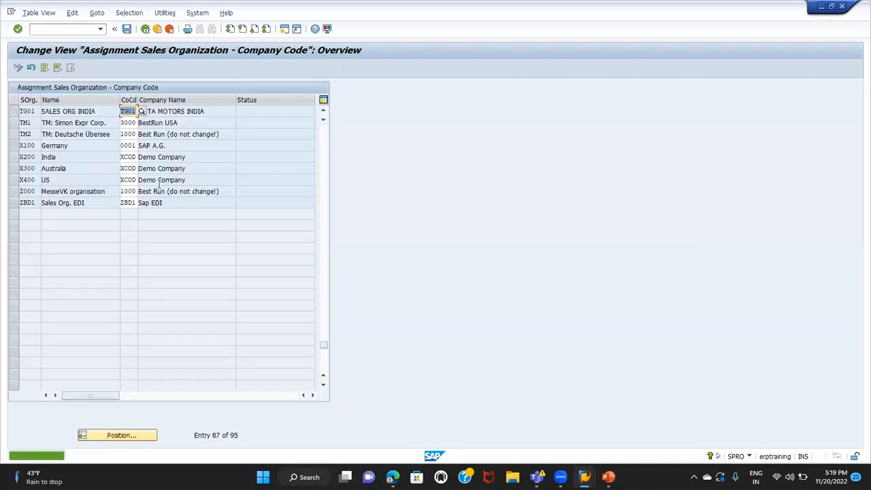
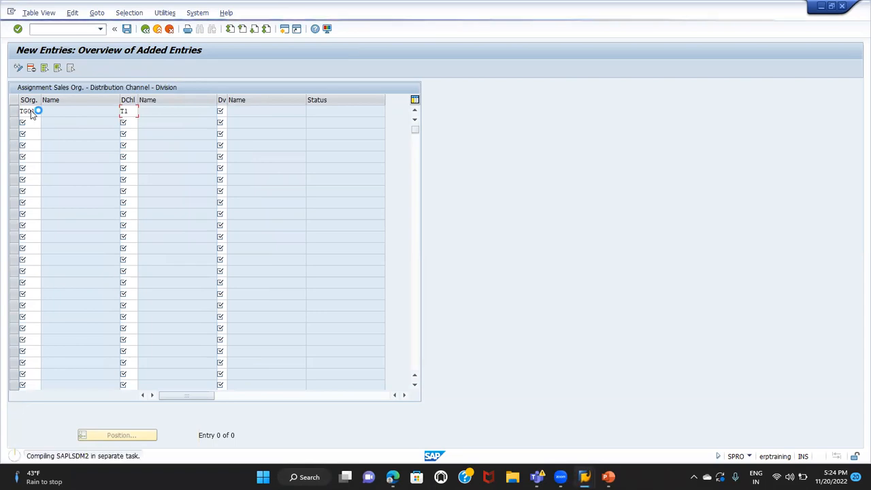
Complete the sales area entry of sales organization TG01, distribution channel T1 and division T1, save it under the customizing request, and return to the IMG
{"action": "key", "text": "Tab"}
{"action": "key", "text": "Return"}
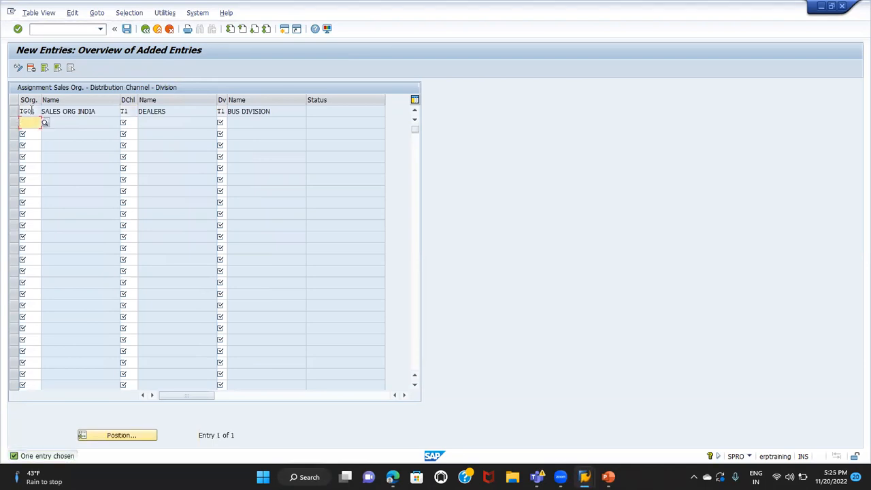
{"action": "left_click", "coordinate": [127, 29]}
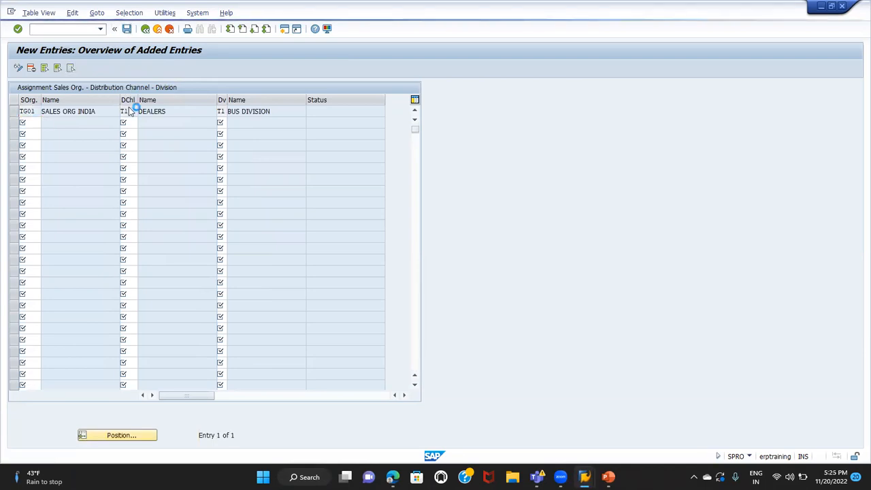
{"action": "left_click", "coordinate": [160, 185]}
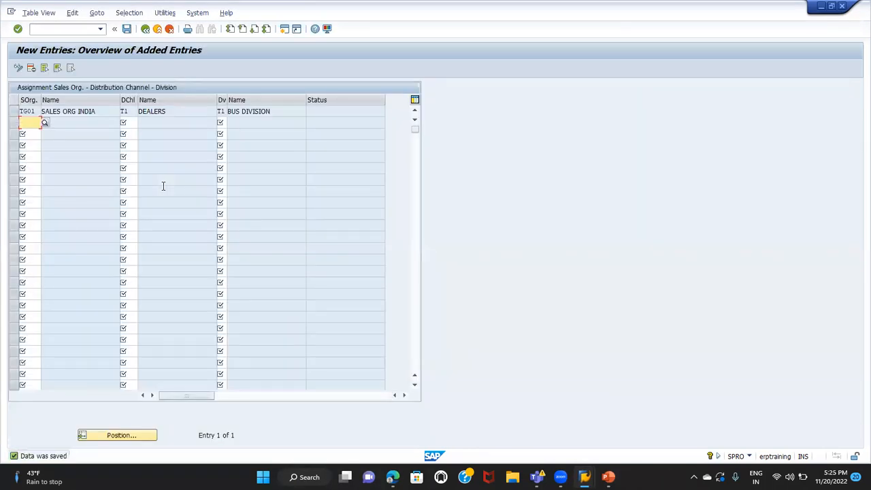
{"action": "left_click", "coordinate": [145, 29]}
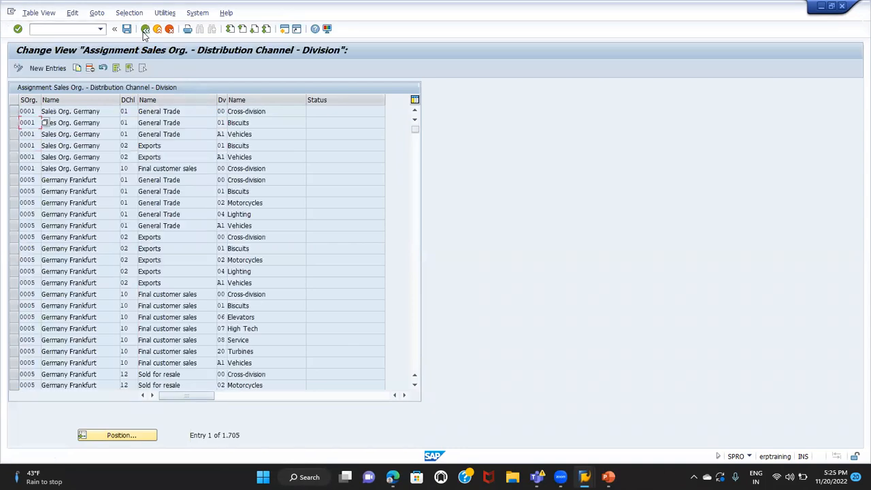
{"action": "left_click", "coordinate": [145, 30]}
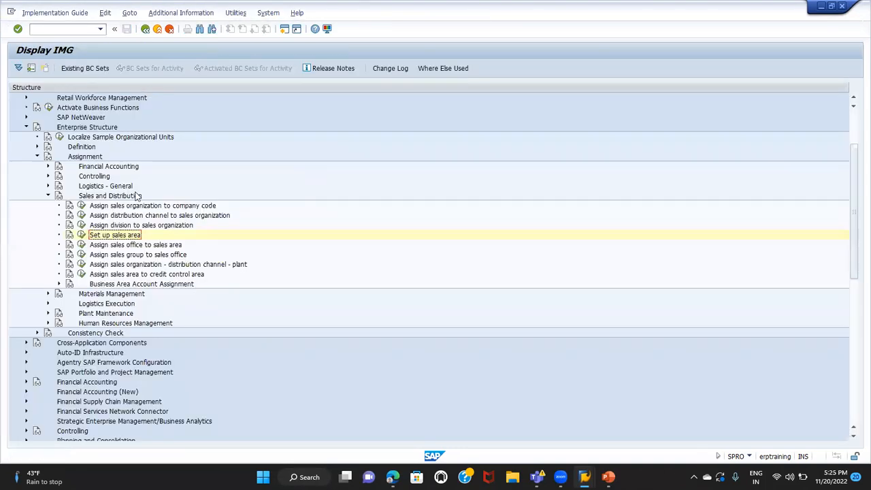
Switch to PowerPoint to review the enterprise structure on slide 1, and return to SAP to open Assign sales organization - distribution channel - plant
{"action": "key", "text": "alt+Tab"}
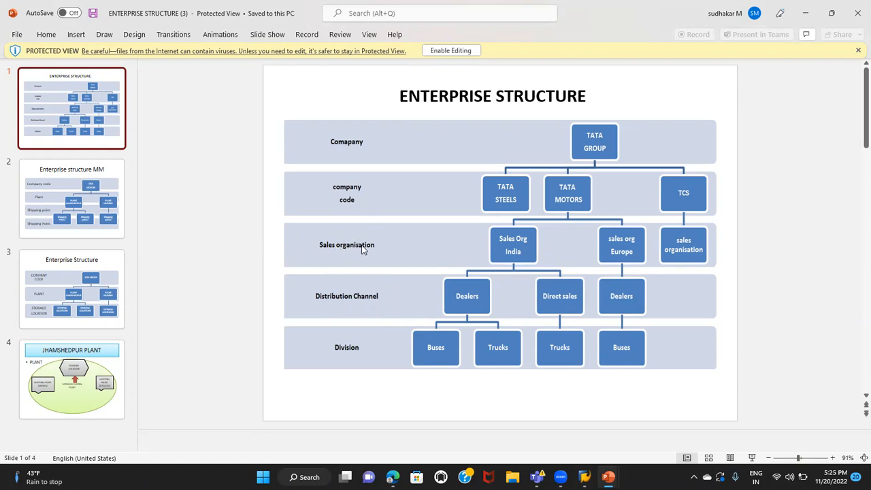
{"action": "key", "text": "alt+Tab"}
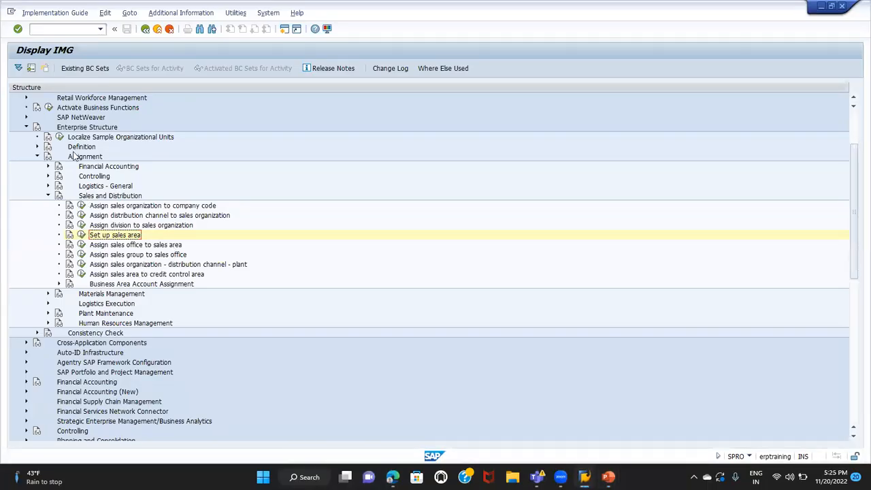
{"action": "left_click", "coordinate": [81, 128]}
{"action": "left_click", "coordinate": [83, 157]}
{"action": "left_click", "coordinate": [97, 196]}
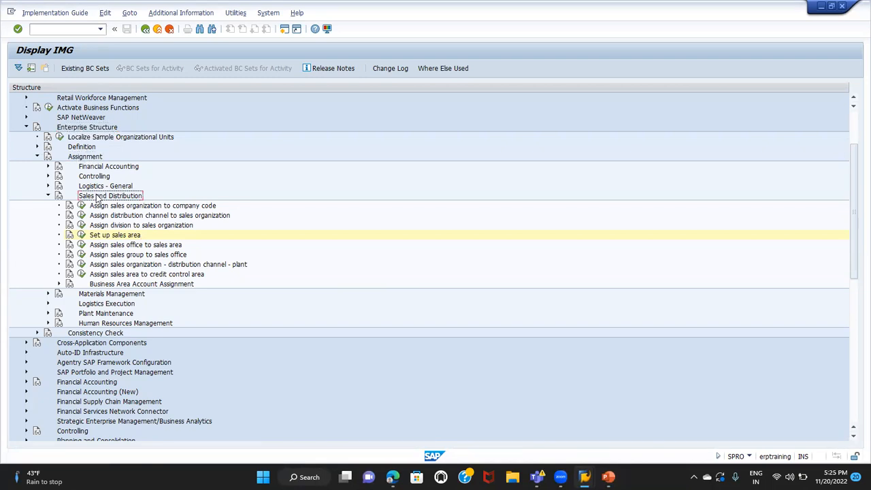
{"action": "left_click", "coordinate": [97, 274]}
{"action": "left_click", "coordinate": [102, 265]}
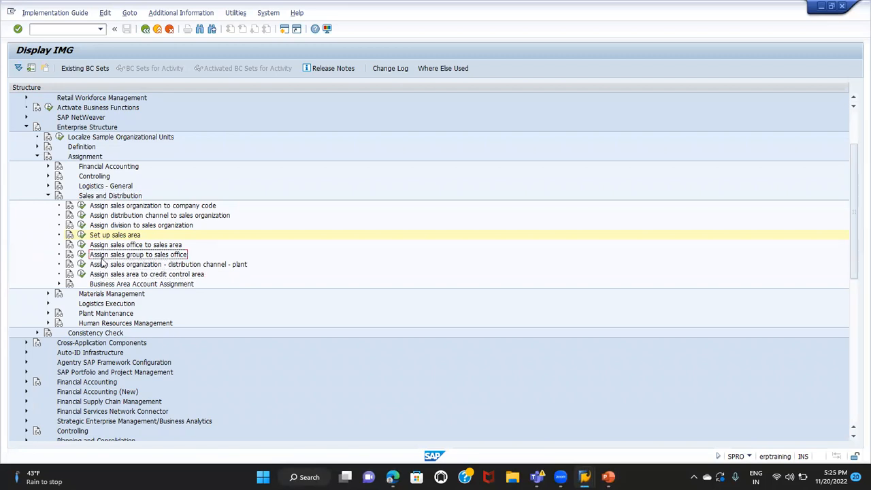
{"action": "left_click", "coordinate": [81, 266]}
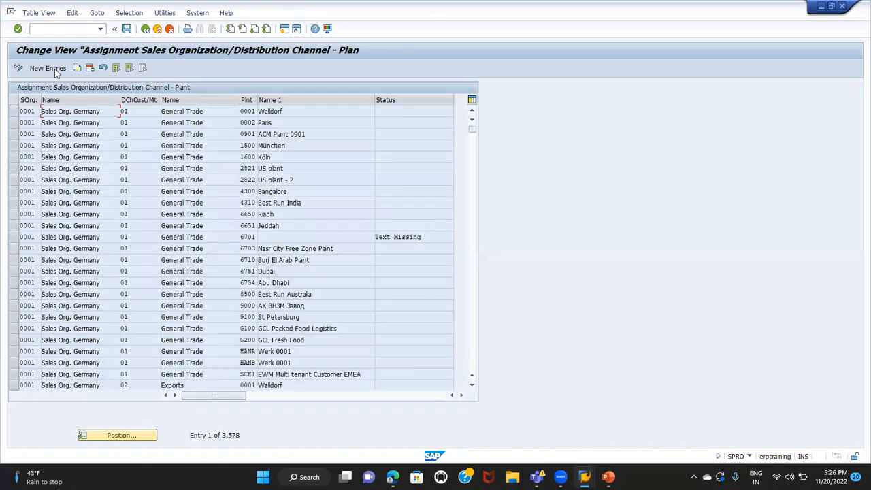
Add a new entry assigning plant TG01 to sales organization TG01 and distribution channel T1, and save it under the proposed customizing request
{"action": "left_click", "coordinate": [55, 66]}
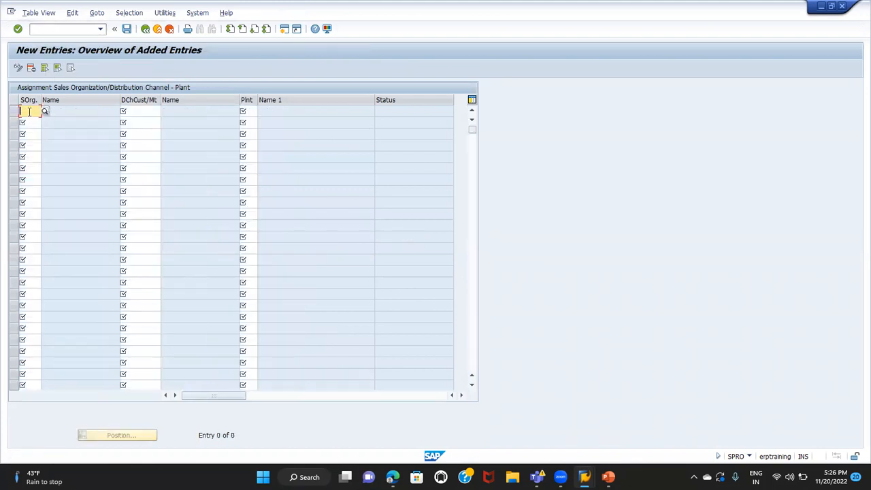
{"action": "type", "text": "IG"}
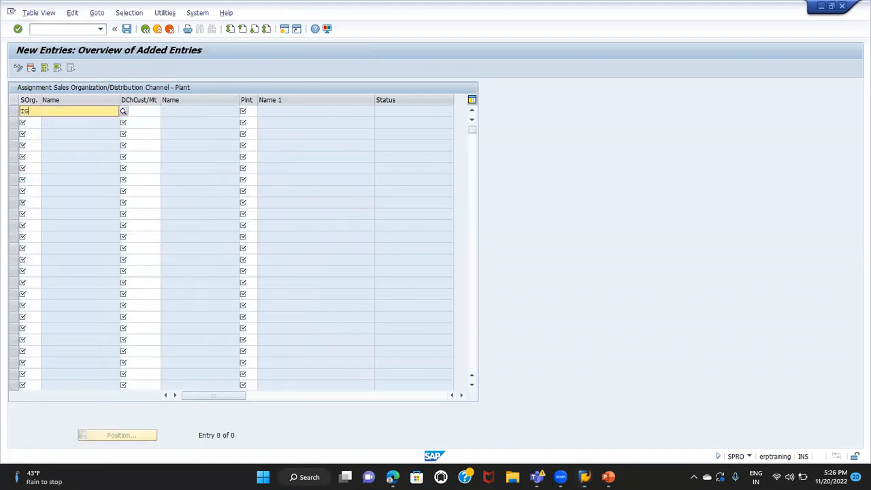
{"action": "type", "text": "01"}
{"action": "key", "text": "Tab"}
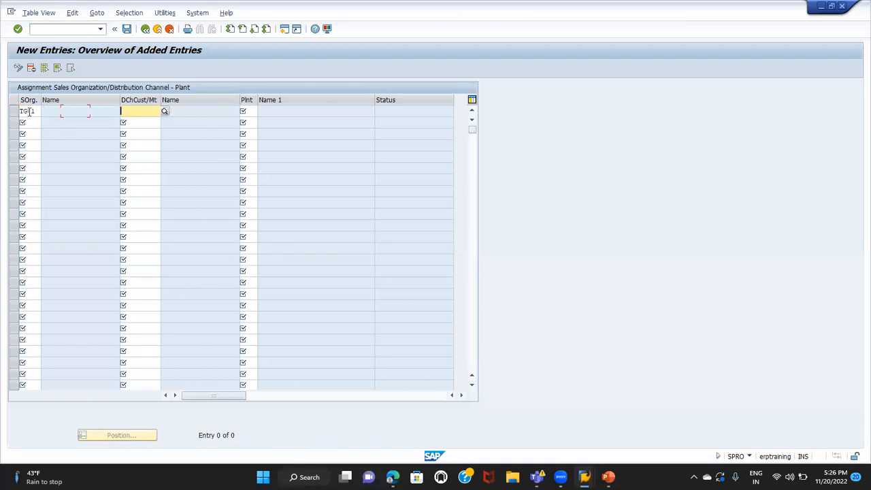
{"action": "type", "text": "T1"}
{"action": "key", "text": "Tab"}
{"action": "type", "text": "IG01"}
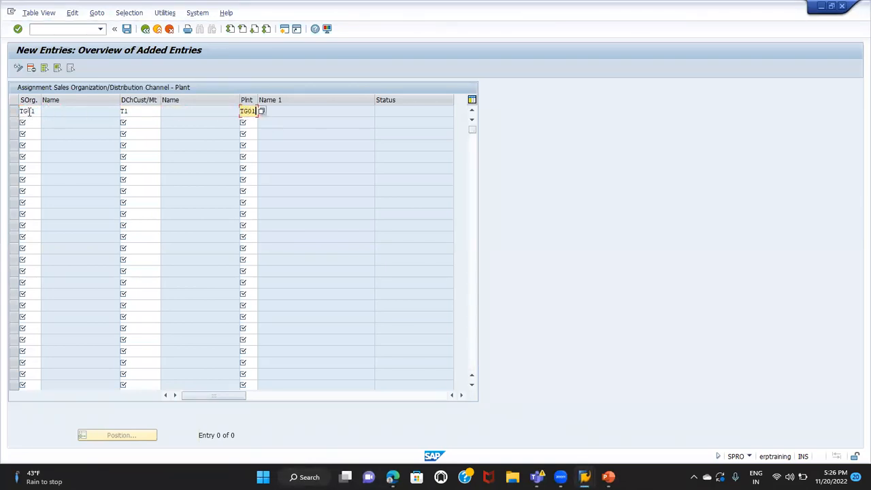
{"action": "key", "text": "Return"}
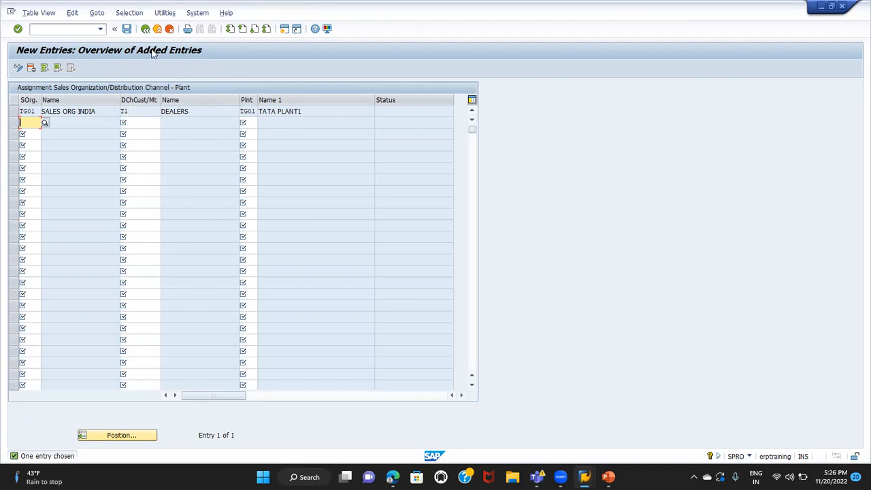
{"action": "left_click", "coordinate": [127, 30]}
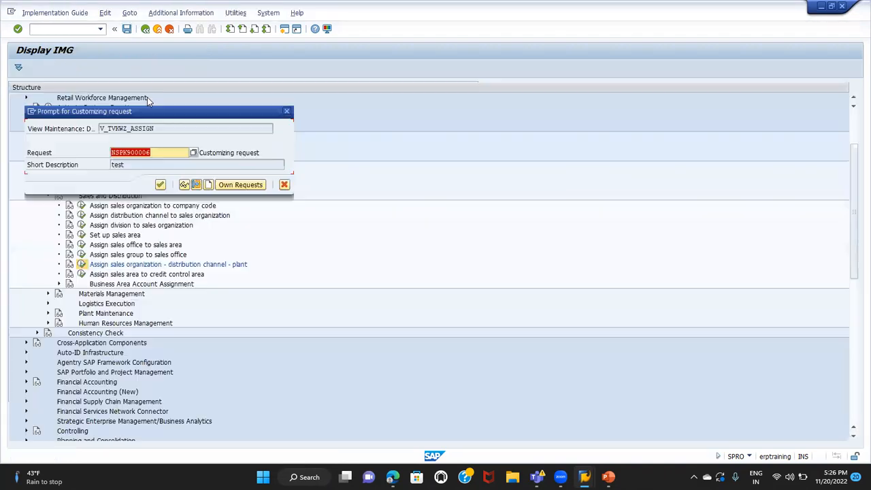
{"action": "key", "text": "Return"}
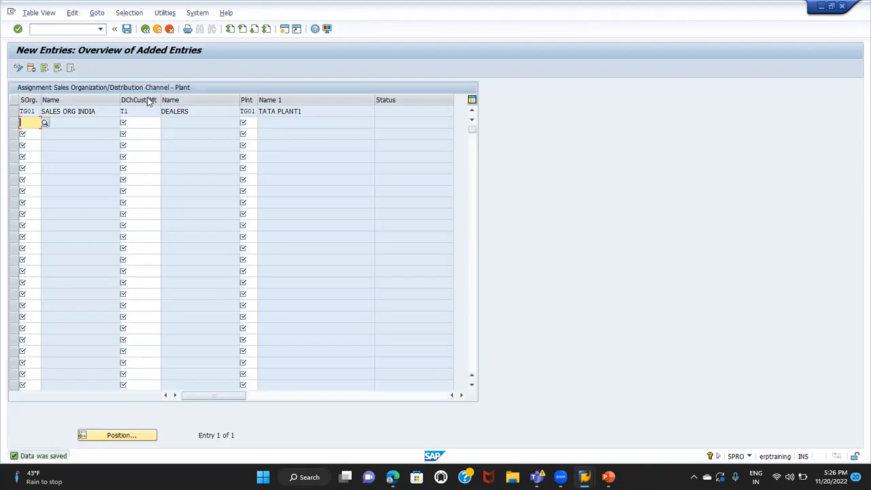
Switch to PowerPoint to review the Enterprise structure MM slide, and return to SAP, leaving the plant assignment for the IMG structure
{"action": "key", "text": "alt+Tab"}
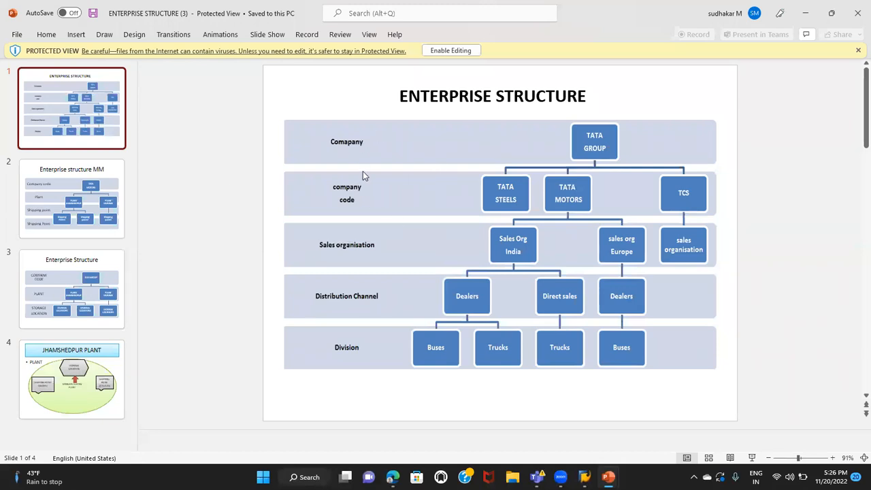
{"action": "left_click", "coordinate": [105, 199]}
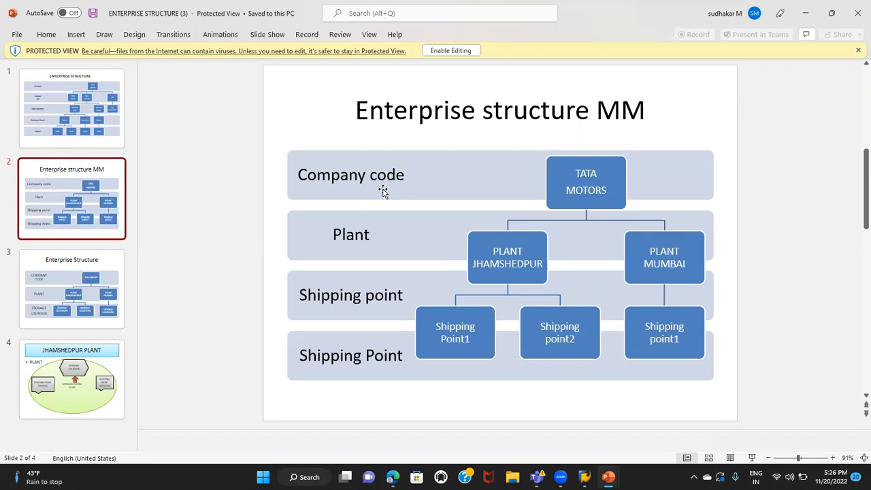
{"action": "key", "text": "alt+Tab"}
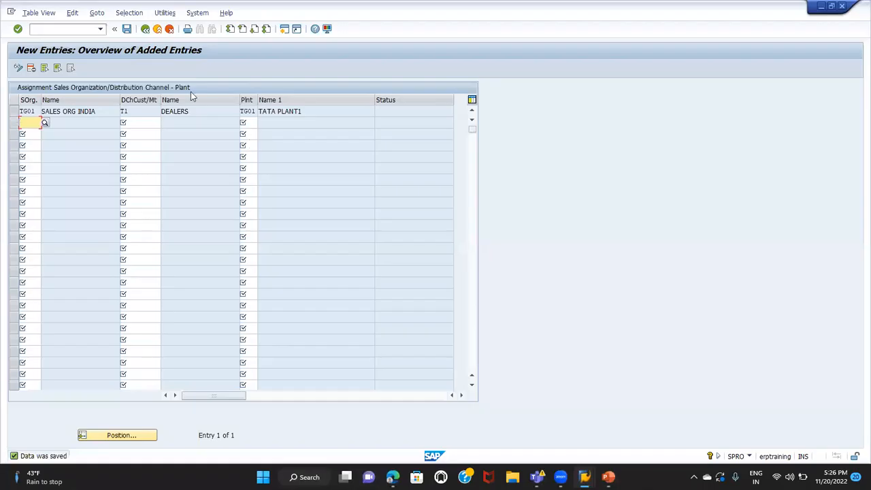
{"action": "left_click", "coordinate": [145, 29]}
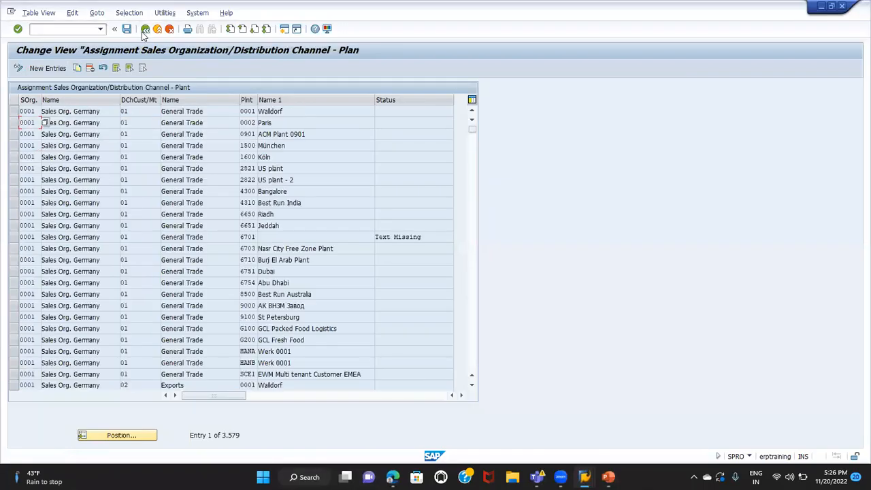
{"action": "left_click", "coordinate": [145, 29]}
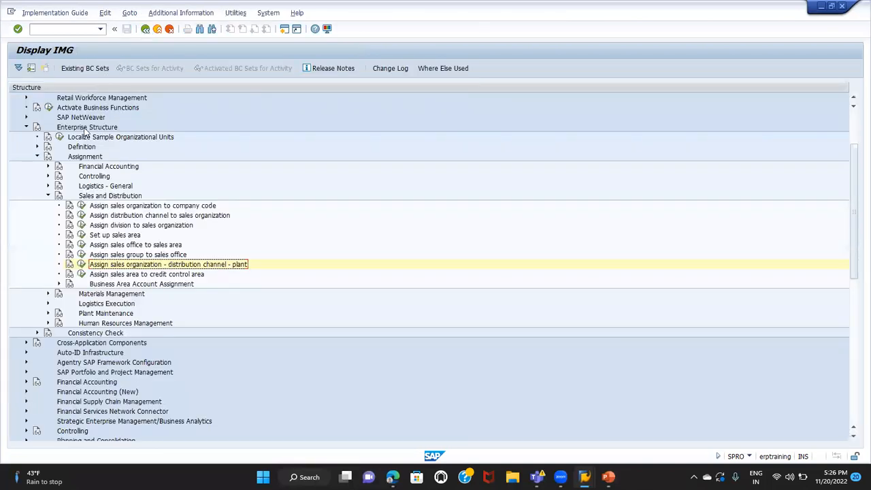
Collapse Sales and Distribution, expand Logistics - General under Assignment, and open Assign plant to company code, acknowledging the information message
{"action": "left_click", "coordinate": [81, 158]}
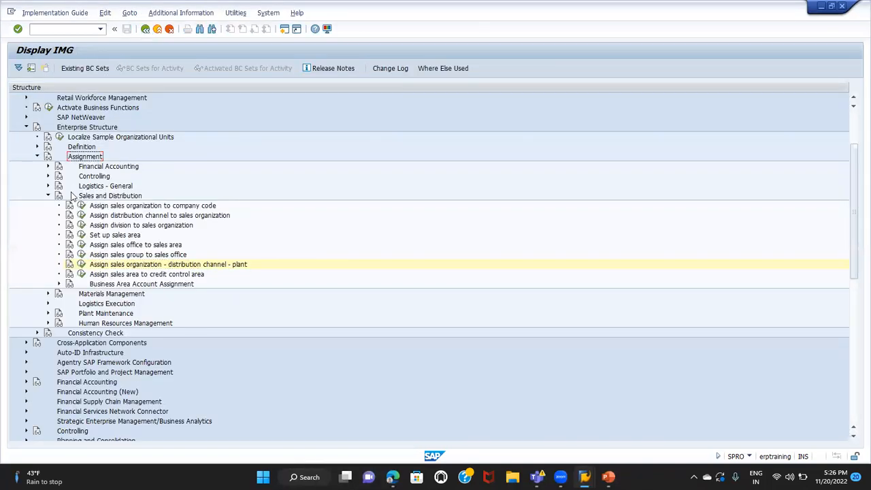
{"action": "left_click", "coordinate": [48, 196]}
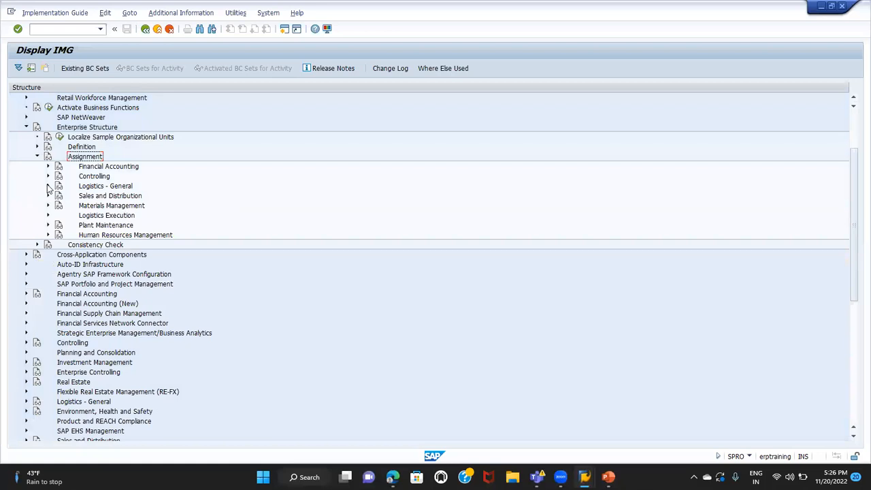
{"action": "left_click", "coordinate": [48, 187]}
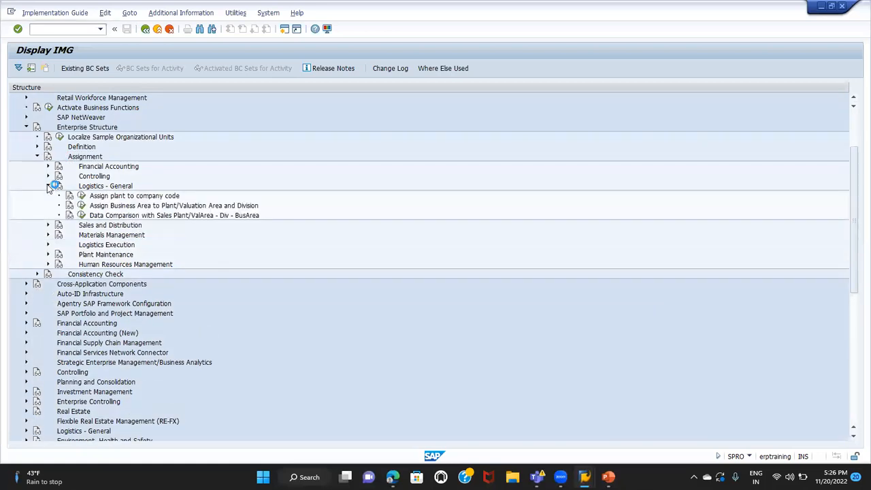
{"action": "left_click", "coordinate": [94, 129]}
{"action": "left_click", "coordinate": [87, 156]}
{"action": "left_click", "coordinate": [89, 187]}
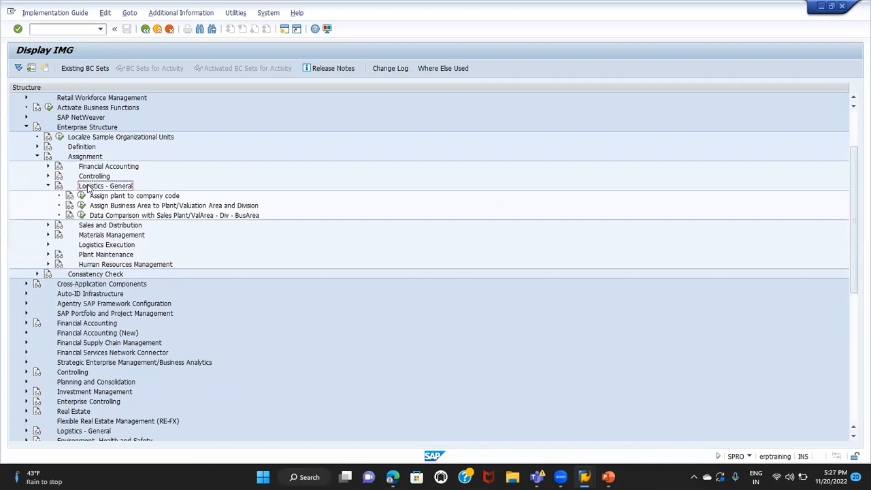
{"action": "left_click", "coordinate": [100, 197]}
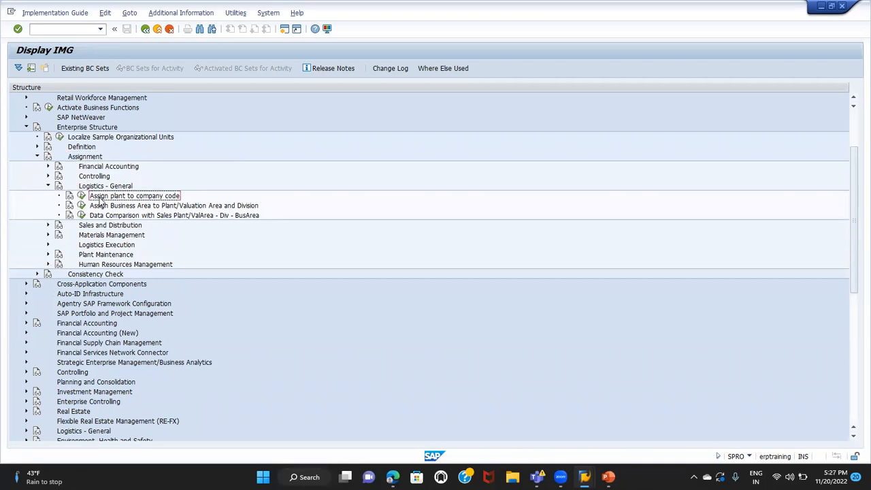
{"action": "left_click", "coordinate": [81, 196]}
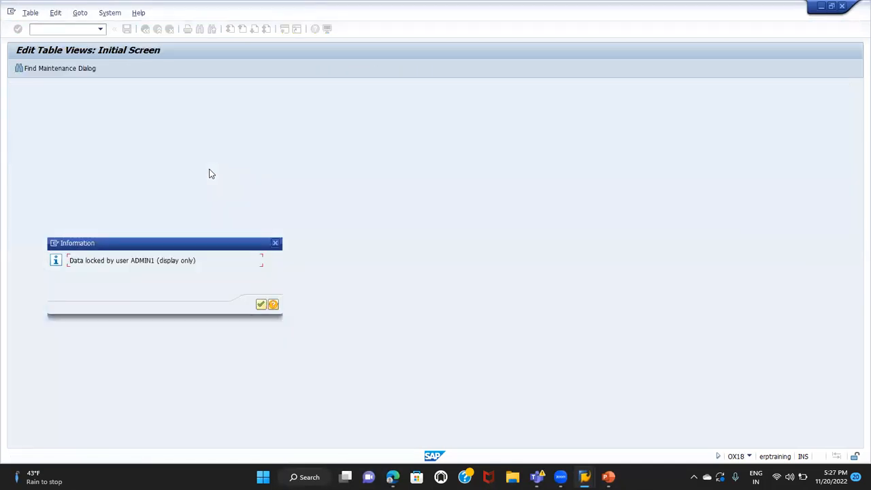
{"action": "left_click", "coordinate": [262, 305]}
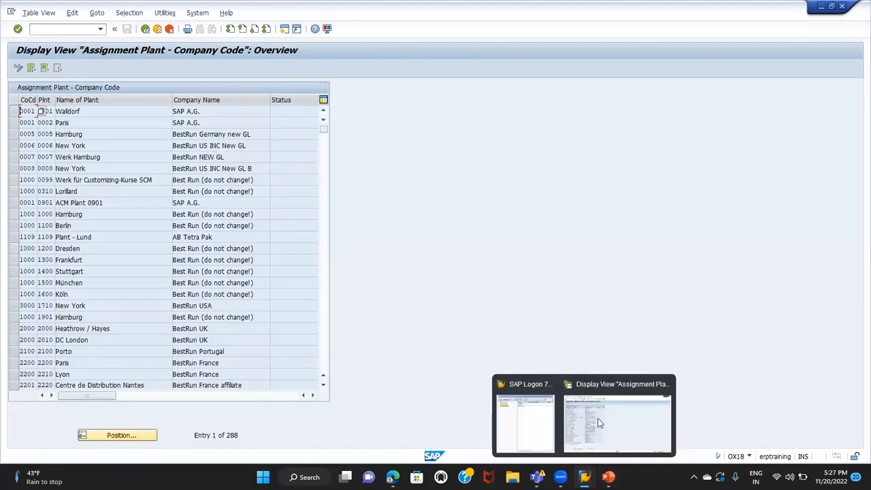
Try to switch the plant assignment overview to change mode, copying the locking user's name from the message, and open transaction SM12 in a new session
{"action": "left_click", "coordinate": [18, 67]}
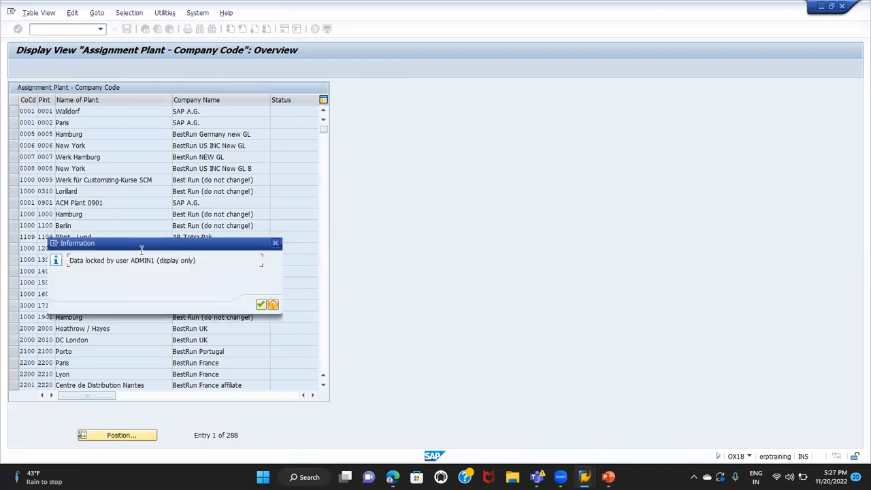
{"action": "left_click_drag", "start_coordinate": [131, 261], "coordinate": [156, 261]}
{"action": "key", "text": "ctrl+c"}
{"action": "left_click", "coordinate": [260, 304]}
{"action": "left_click", "coordinate": [53, 28]}
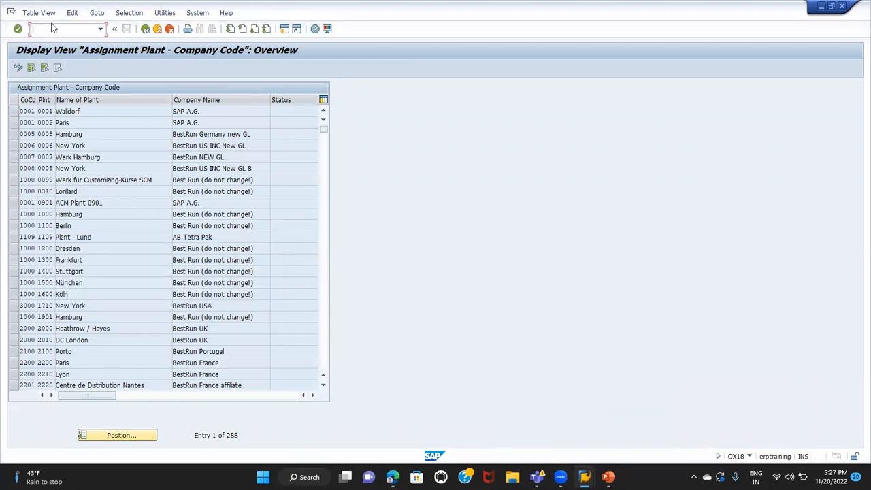
{"action": "type", "text": "/OSM12"}
{"action": "key", "text": "Return"}
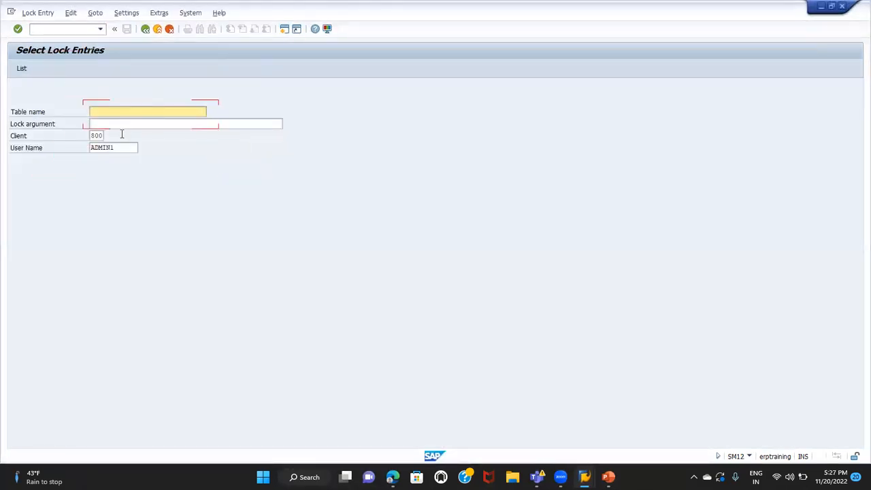
List the locking user's lock entries in client 800 and delete the RSTABLE entry for T001
{"action": "left_click", "coordinate": [23, 68]}
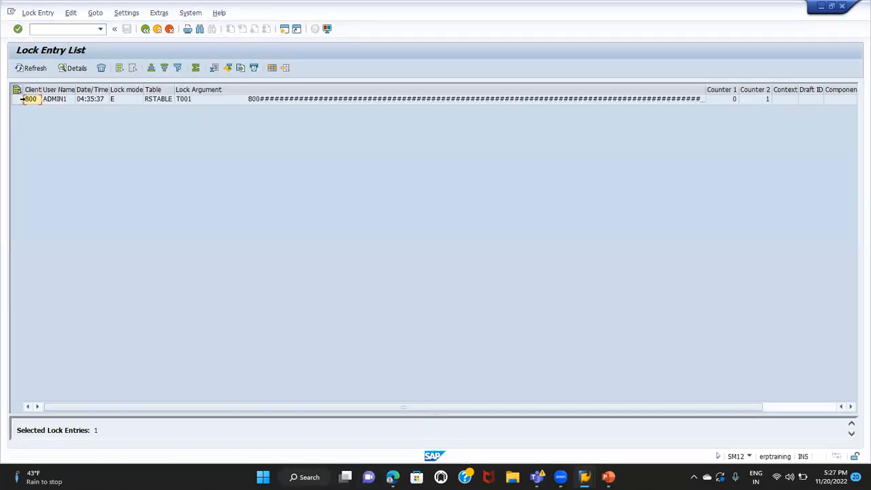
{"action": "left_click", "coordinate": [22, 100]}
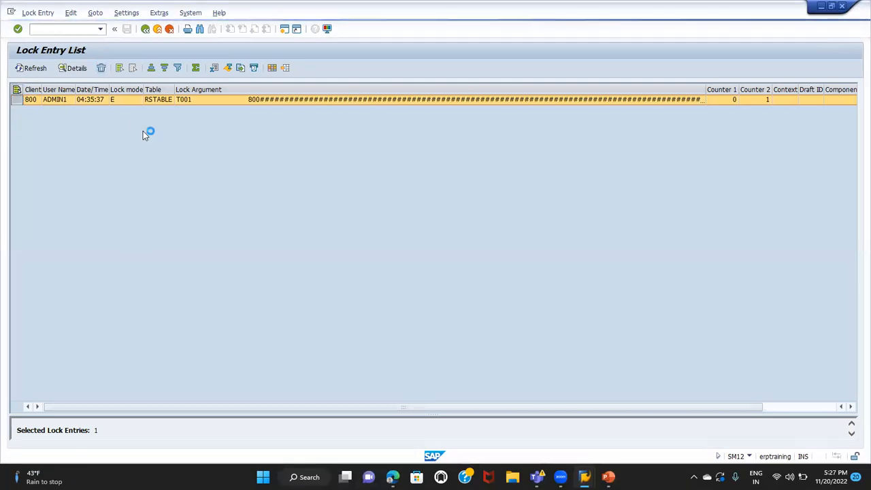
{"action": "left_click", "coordinate": [149, 201]}
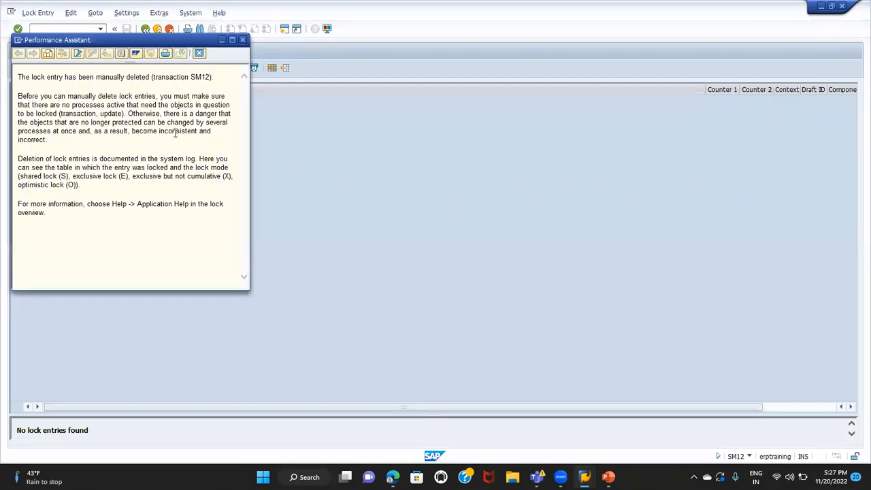
Close the lock deletion help, return to the plant assignment overview session, and switch it to change mode
{"action": "key", "text": "Escape"}
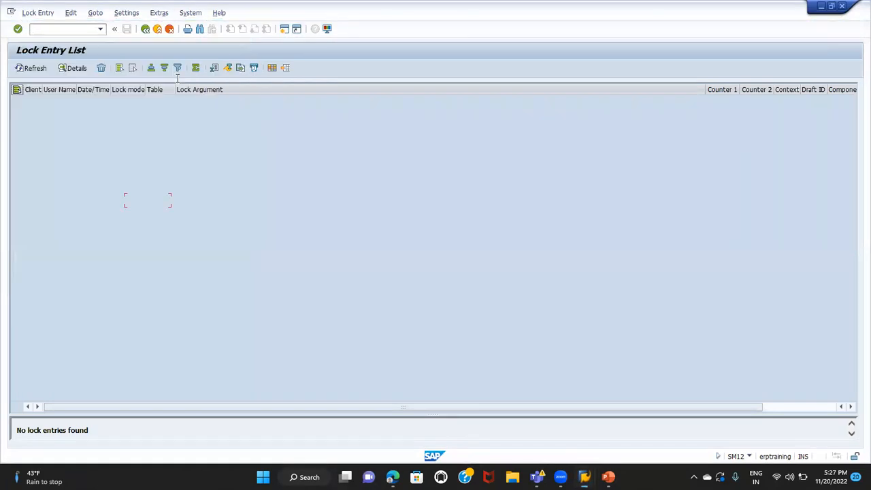
{"action": "key", "text": "alt+Tab"}
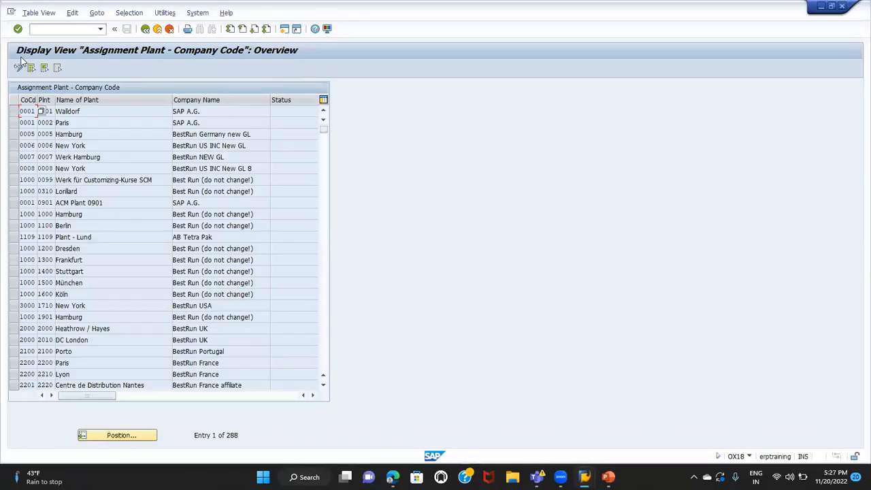
{"action": "key", "text": "ctrl+F1"}
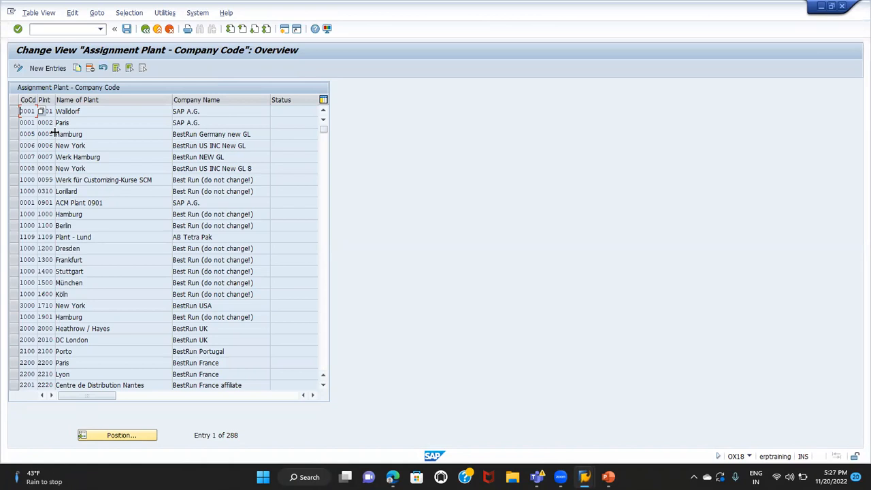
Try to add a new entry assigning plant TG01 to company code TG01
{"action": "left_click", "coordinate": [56, 69]}
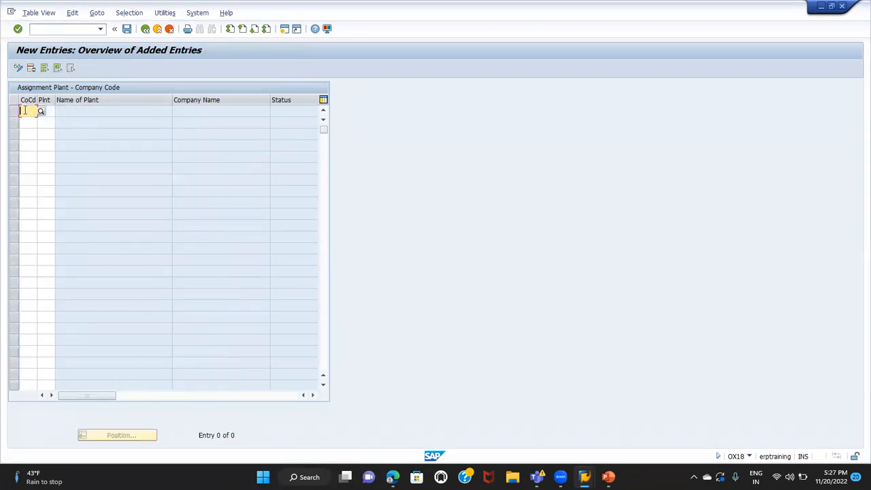
{"action": "type", "text": "7G01"}
{"action": "double_click", "coordinate": [25, 110]}
{"action": "key", "text": "Tab"}
{"action": "type", "text": "T"}
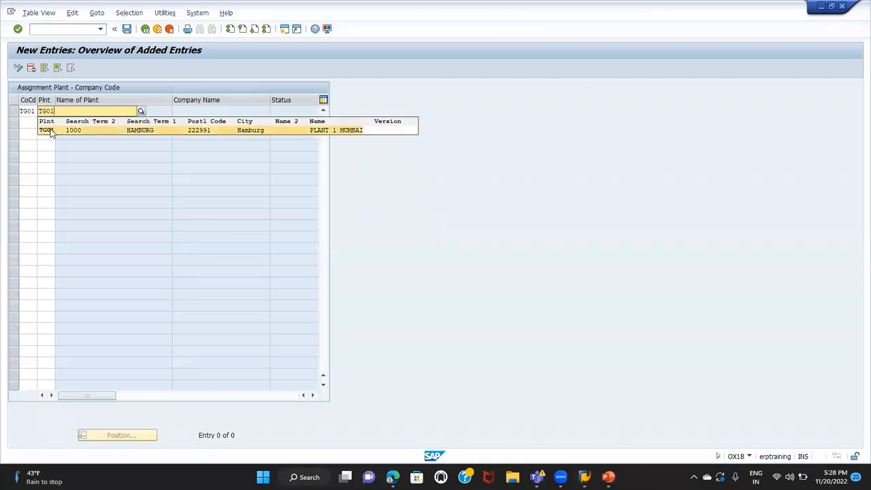
{"action": "left_click", "coordinate": [50, 130]}
{"action": "left_click", "coordinate": [50, 111]}
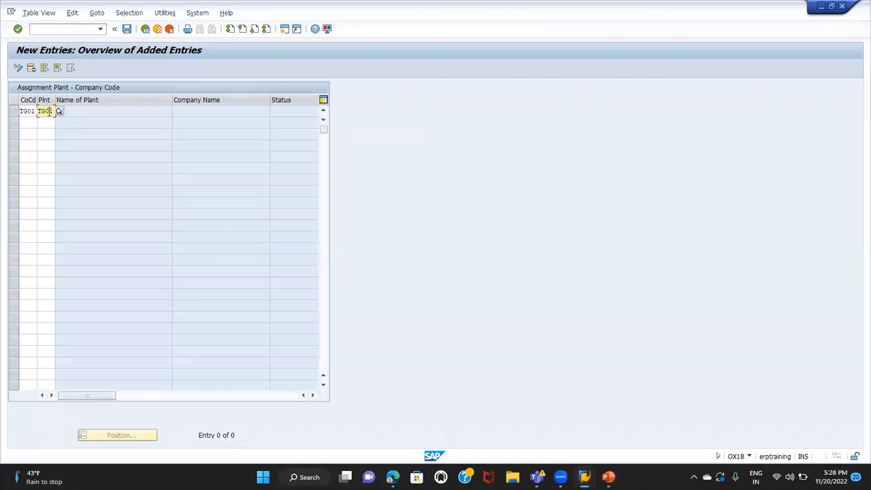
{"action": "left_click", "coordinate": [74, 112]}
{"action": "key", "text": "Return"}
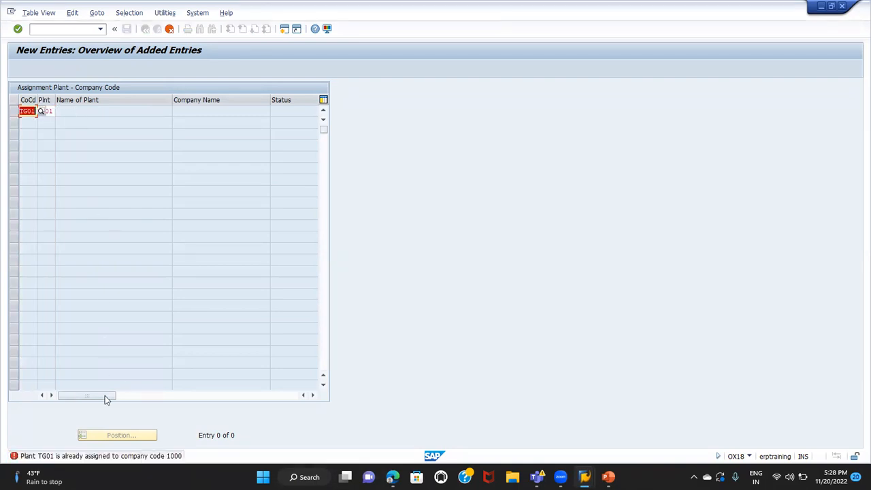
Open the error message's long text and examine which company code plant TG01 is assigned to
{"action": "left_click", "coordinate": [118, 458]}
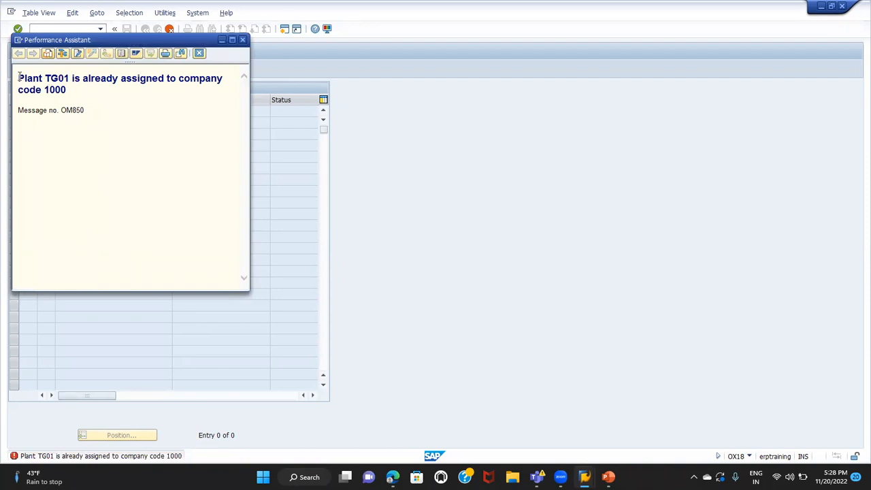
{"action": "left_click_drag", "start_coordinate": [19, 78], "coordinate": [72, 88]}
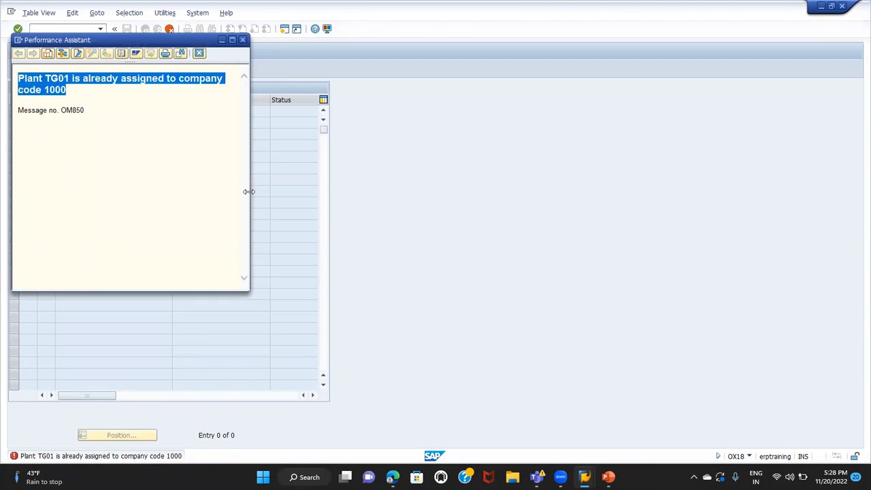
{"action": "left_click_drag", "start_coordinate": [251, 192], "coordinate": [389, 208]}
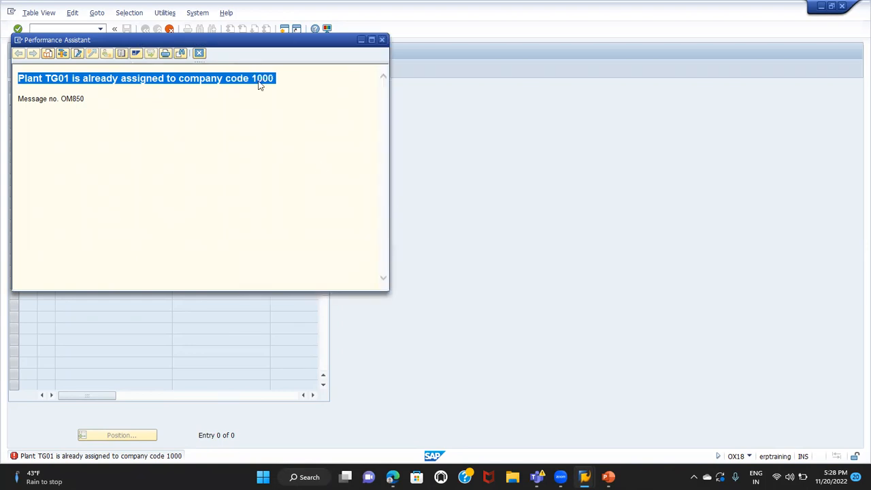
{"action": "left_click", "coordinate": [262, 83]}
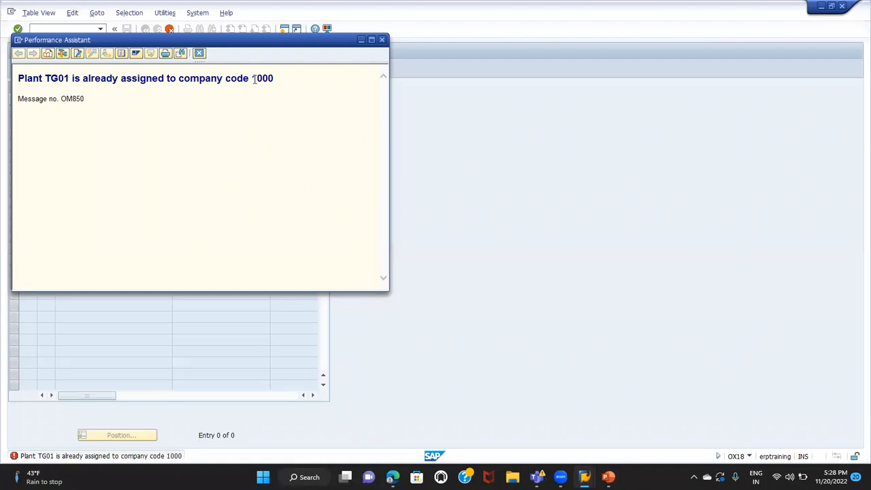
{"action": "left_click_drag", "start_coordinate": [253, 78], "coordinate": [288, 77]}
{"action": "left_click", "coordinate": [239, 76]}
{"action": "left_click_drag", "start_coordinate": [179, 78], "coordinate": [272, 79]}
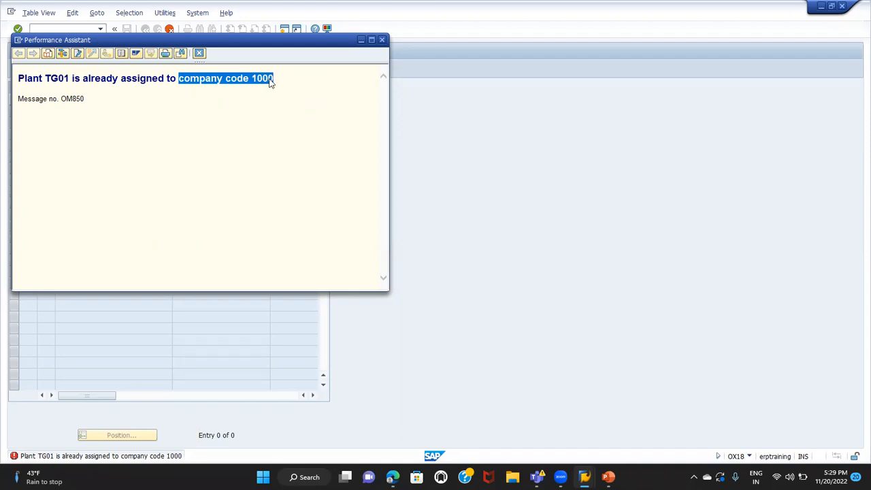
{"action": "key", "text": "Escape"}
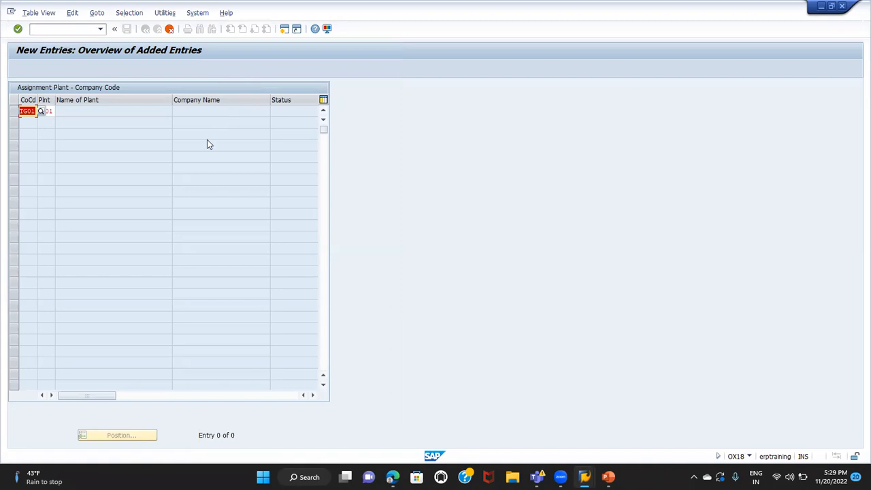
{"action": "left_click", "coordinate": [202, 138]}
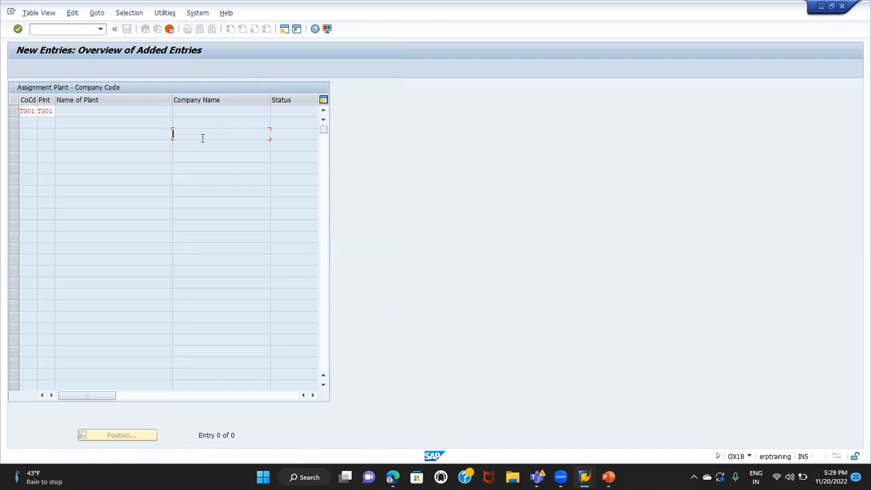
{"action": "double_click", "coordinate": [27, 110]}
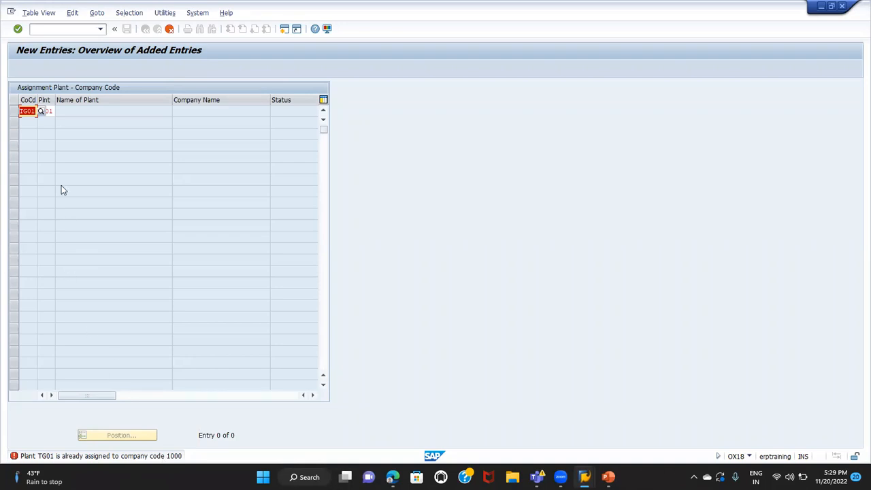
Cancel the new entry, confirming the loss of changes, and return to the plant assignment overview
{"action": "left_click", "coordinate": [170, 29]}
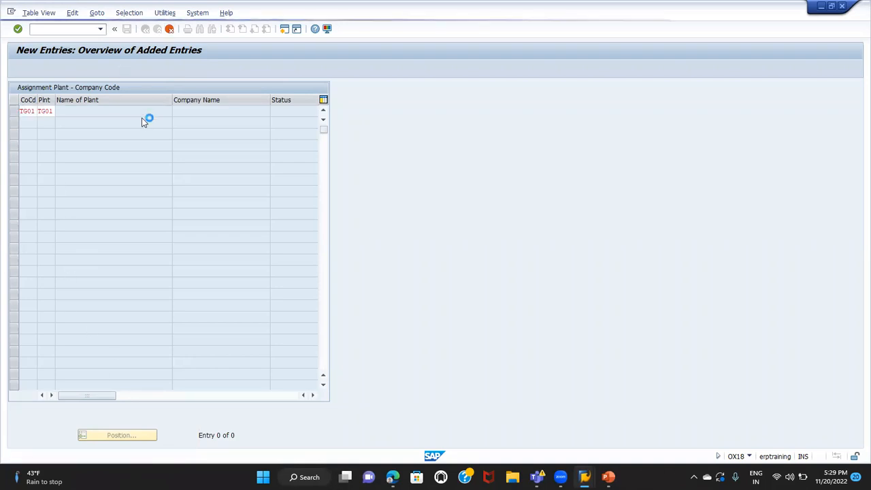
{"action": "left_click", "coordinate": [142, 202]}
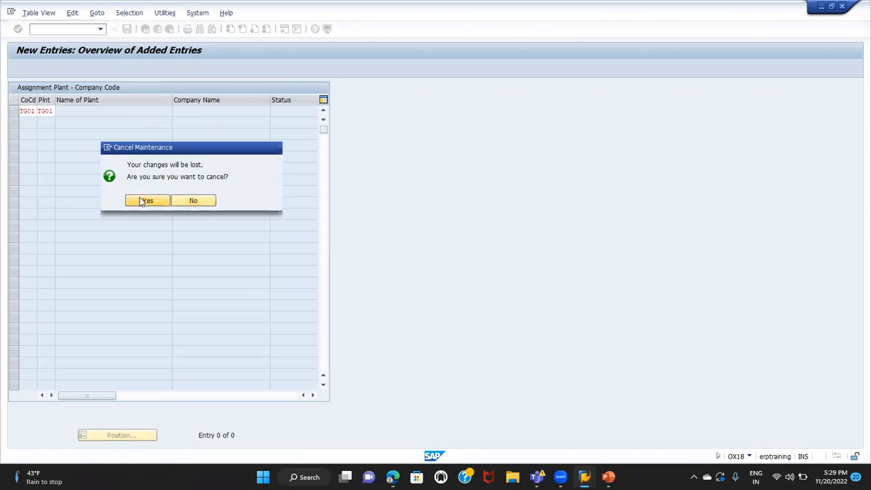
{"action": "left_click", "coordinate": [145, 29]}
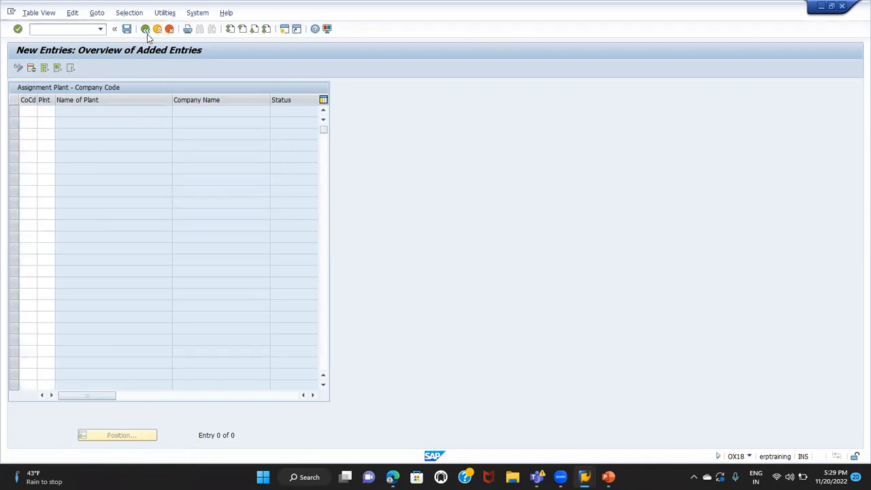
Position the assignment overview on plant TG01 and select its row
{"action": "left_click", "coordinate": [133, 434]}
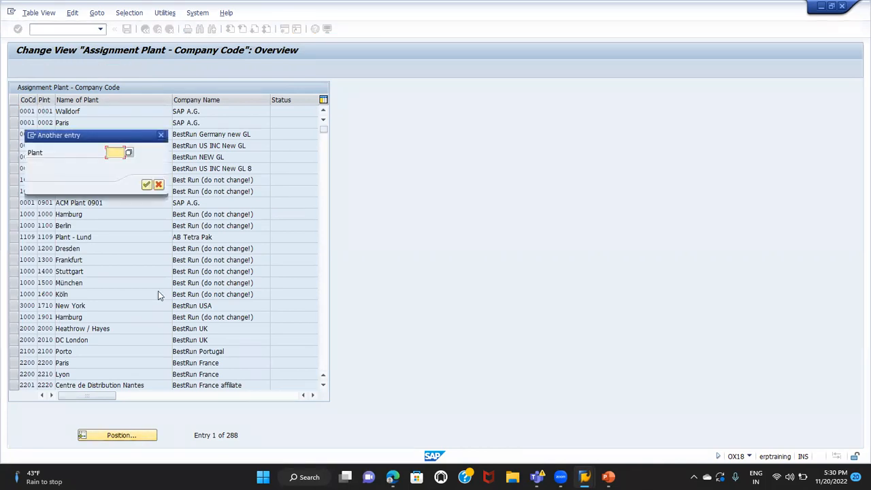
{"action": "type", "text": "TG01"}
{"action": "key", "text": "Return"}
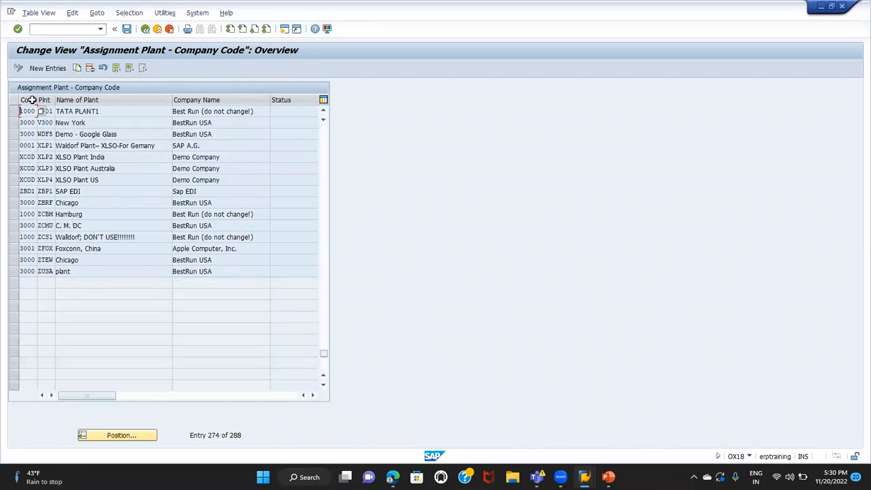
{"action": "left_click", "coordinate": [13, 111]}
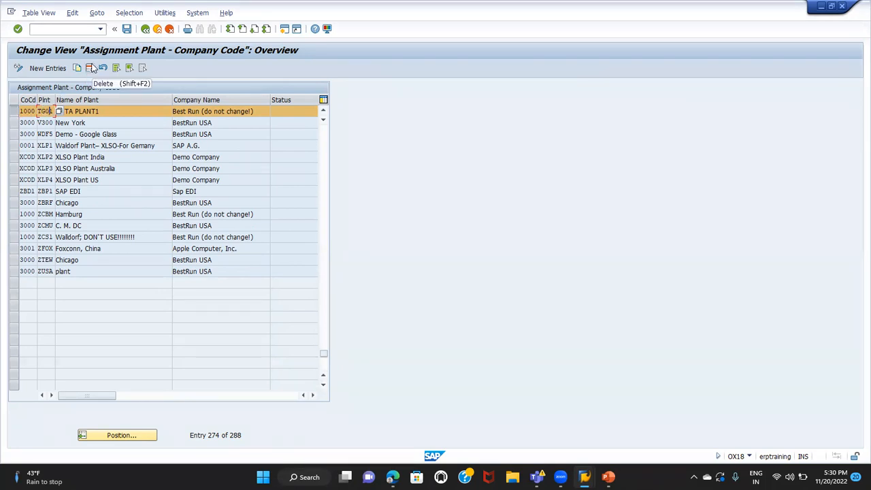
{"action": "left_click", "coordinate": [324, 113]}
{"action": "left_click", "coordinate": [324, 112]}
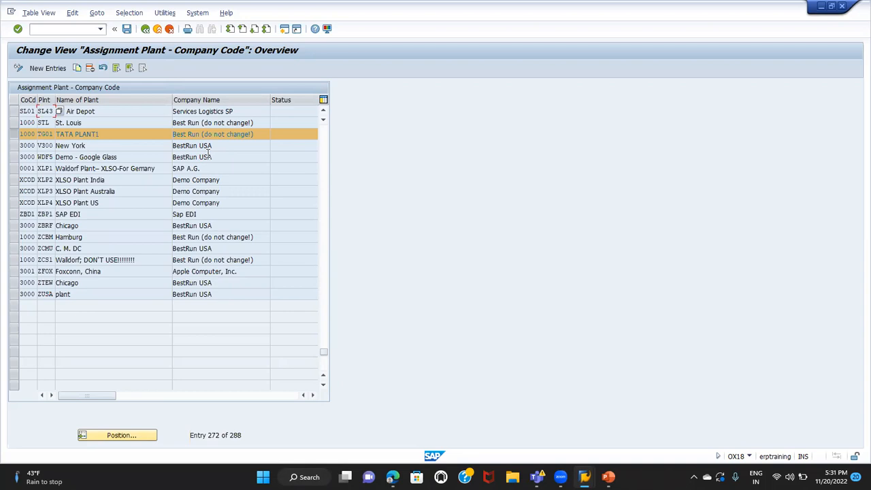
{"action": "left_click", "coordinate": [47, 134]}
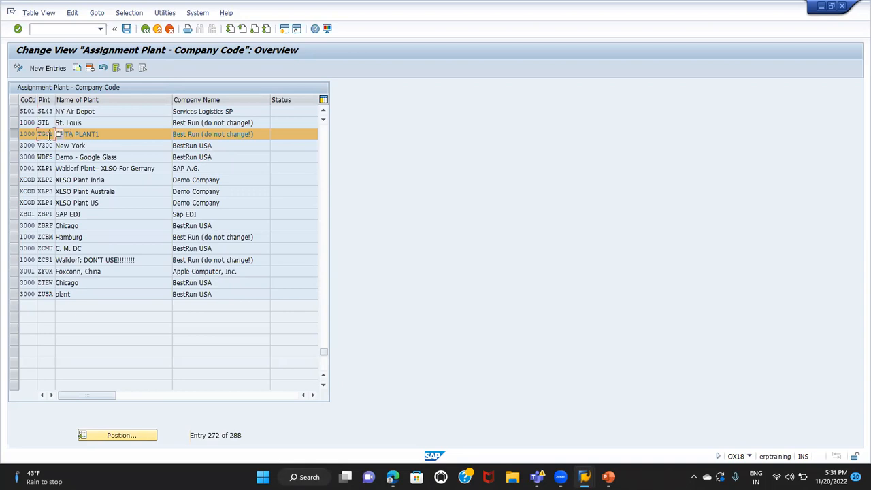
Select all entries in the plant assignment overview, and deselect them all again
{"action": "left_click", "coordinate": [118, 68]}
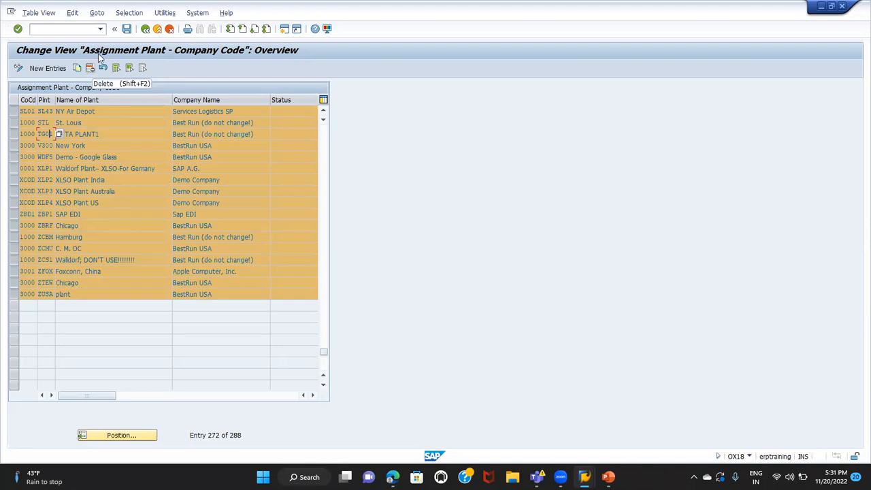
{"action": "left_click", "coordinate": [142, 69]}
{"action": "left_click", "coordinate": [143, 69]}
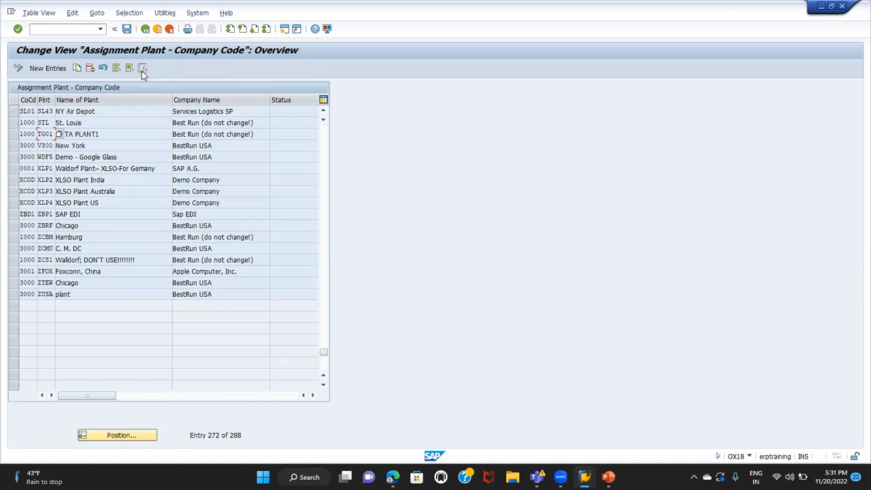
Delete the assignment of plant TG01 to company code 1000 despite the valuation grouping code, and save it under customizing request NSPK900006
{"action": "left_click", "coordinate": [15, 135]}
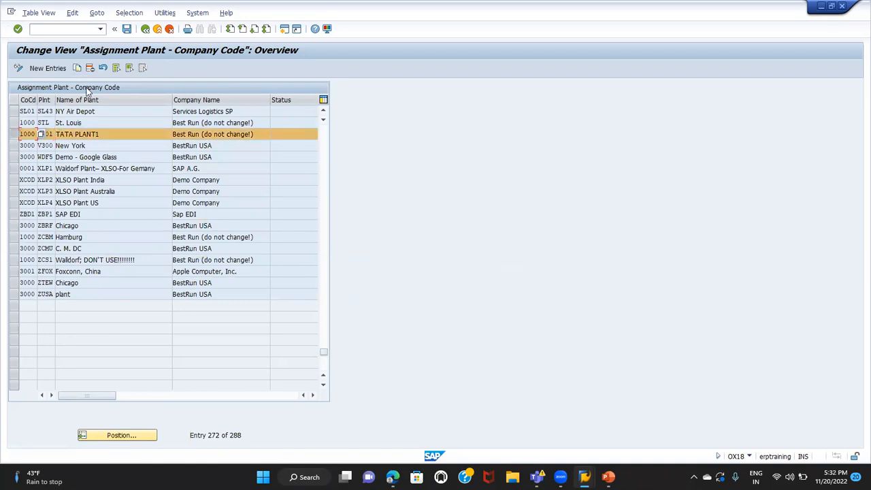
{"action": "left_click", "coordinate": [43, 134]}
{"action": "left_click", "coordinate": [89, 68]}
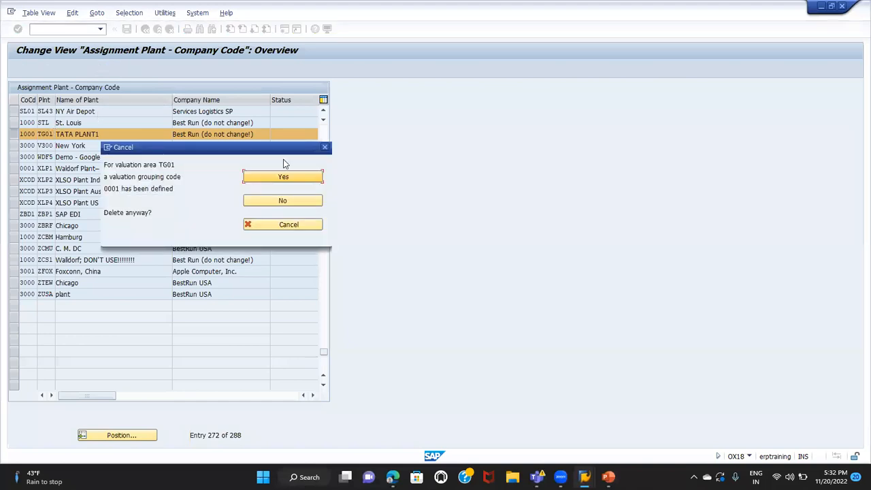
{"action": "left_click", "coordinate": [300, 176]}
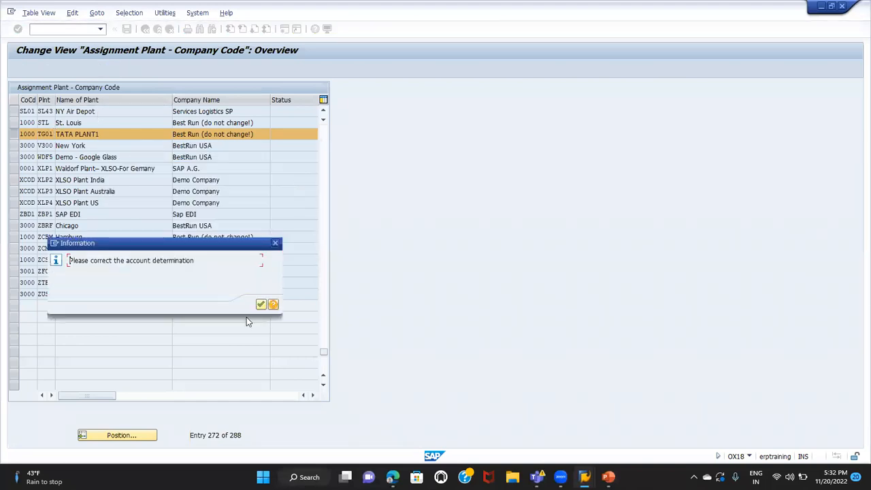
{"action": "left_click", "coordinate": [260, 305]}
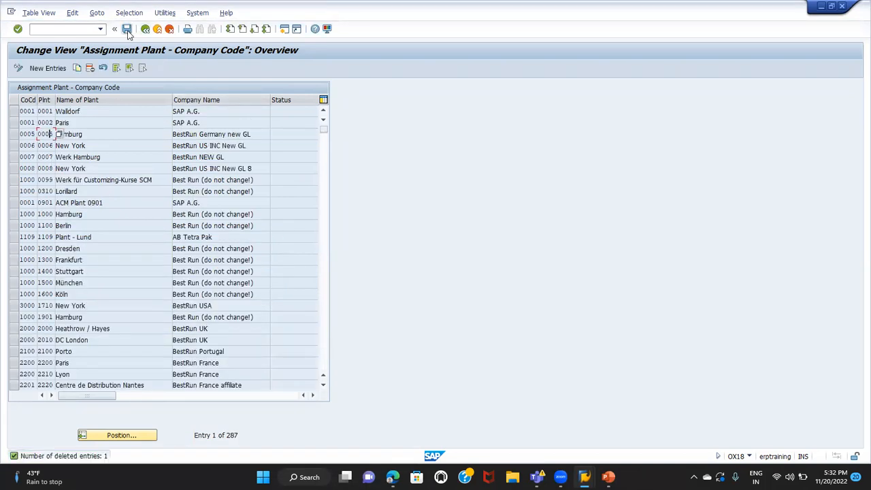
{"action": "left_click", "coordinate": [127, 30]}
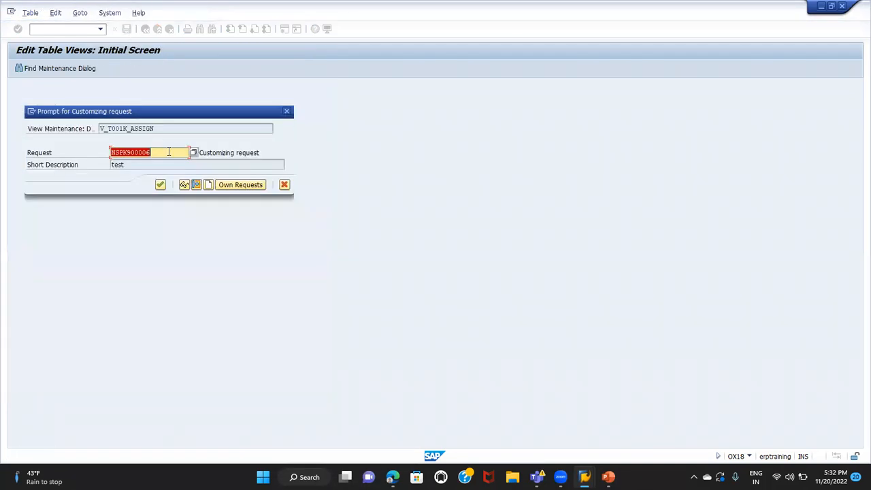
{"action": "left_click", "coordinate": [160, 184]}
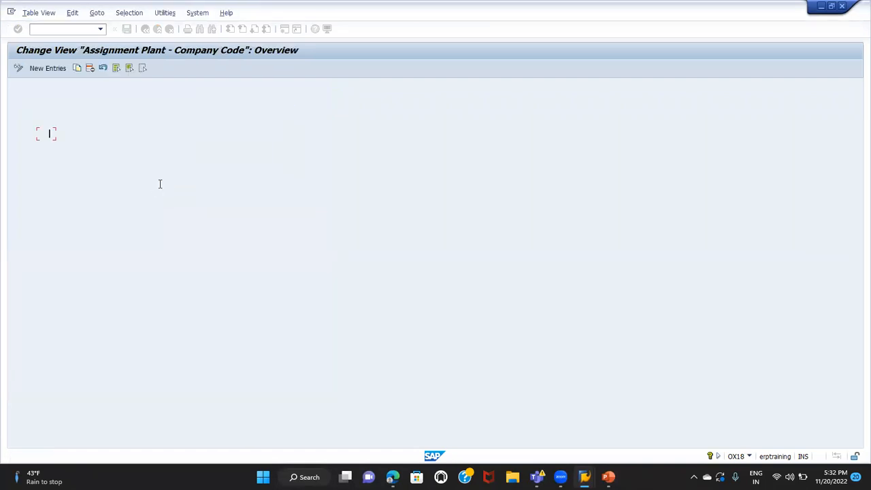
Add a new entry assigning plant TG01 to company code TG01 and save it
{"action": "left_click", "coordinate": [48, 69]}
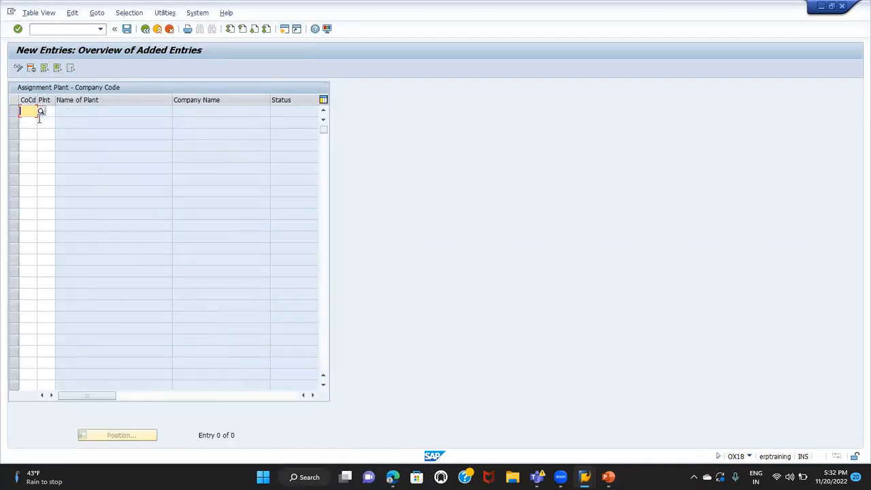
{"action": "type", "text": "TG01"}
{"action": "left_click", "coordinate": [42, 113]}
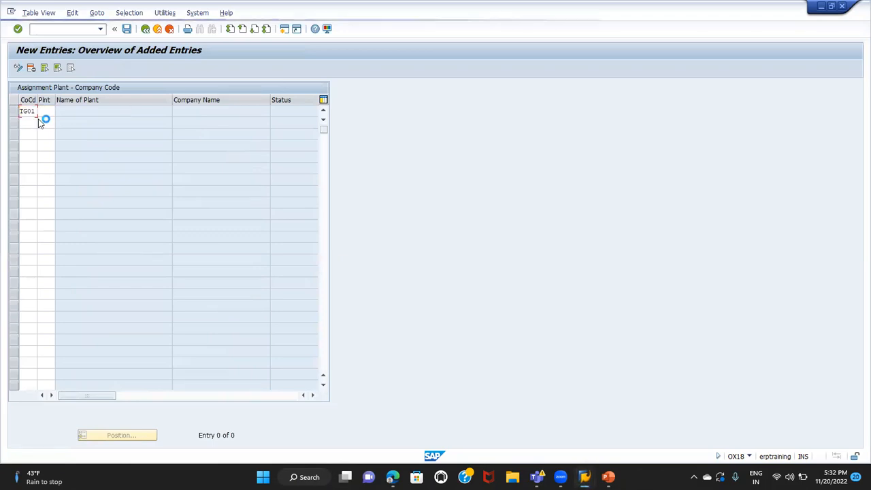
{"action": "type", "text": "TG01"}
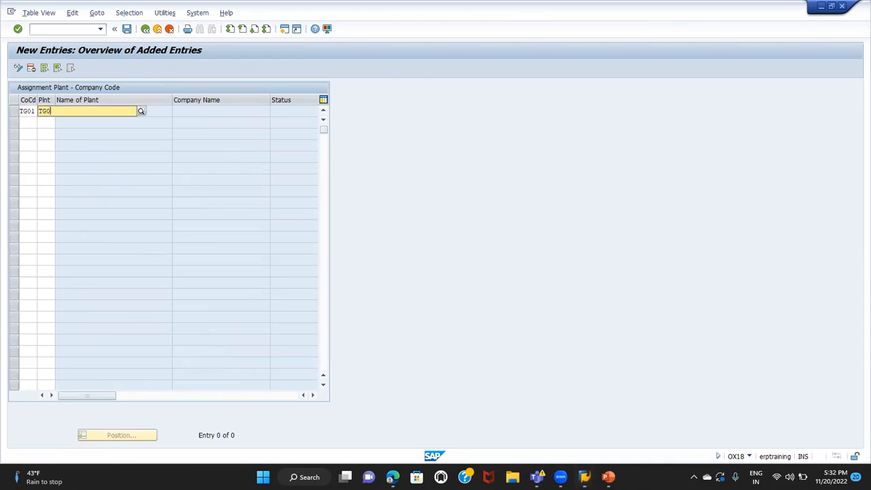
{"action": "left_click", "coordinate": [39, 118]}
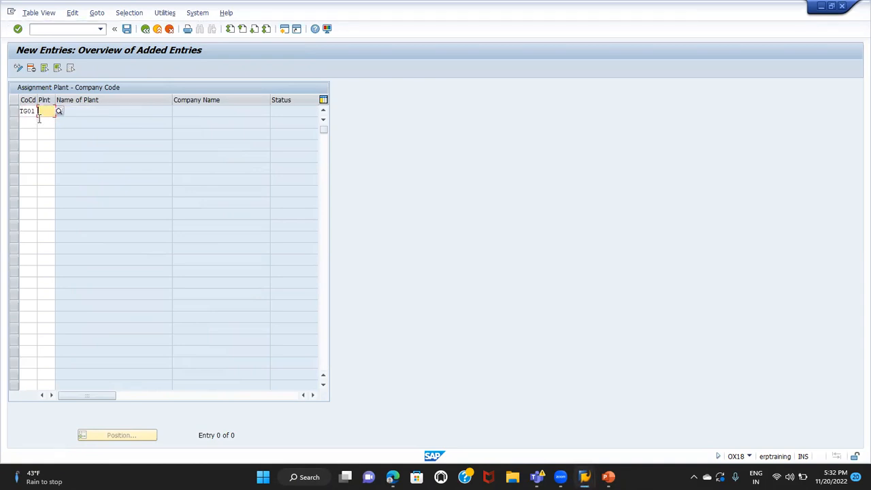
{"action": "type", "text": "TG01"}
{"action": "key", "text": "Return"}
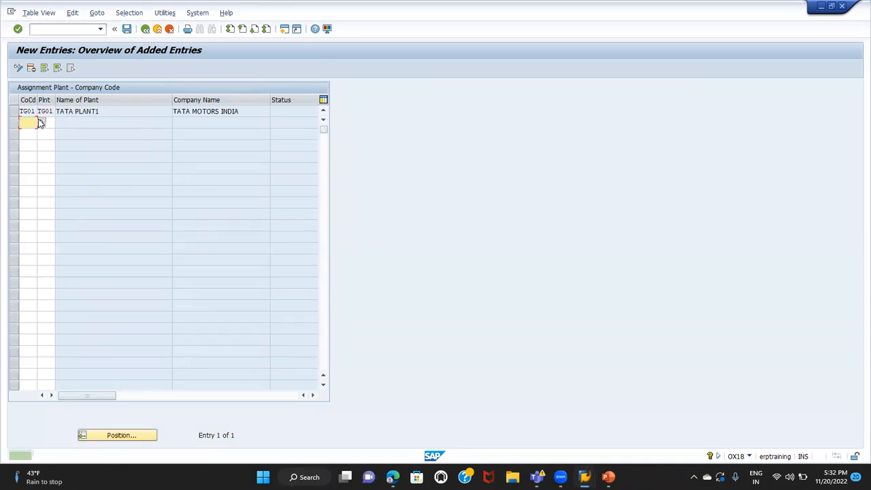
{"action": "left_click", "coordinate": [127, 29]}
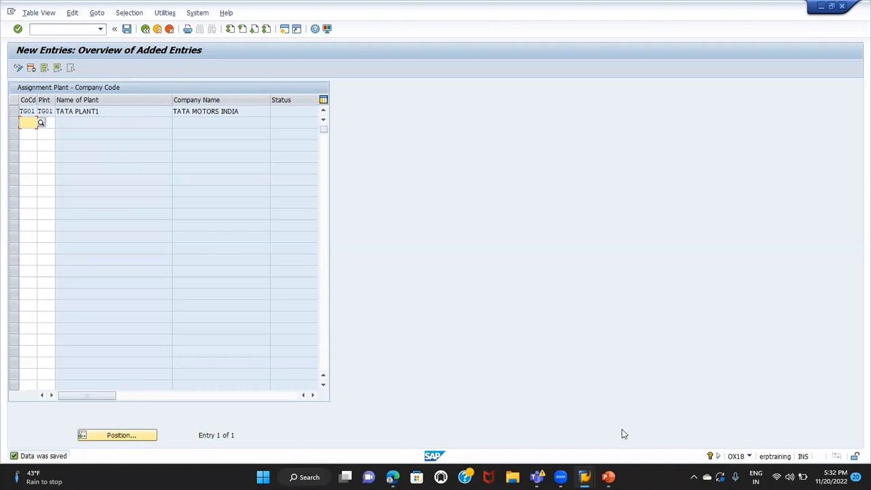
Review the Enterprise structure MM slide in the ENTERPRISE STRUCTURE presentation in PowerPoint, and switch back to the SAP new entries overview
{"action": "mouse_move", "coordinate": [608, 477]}
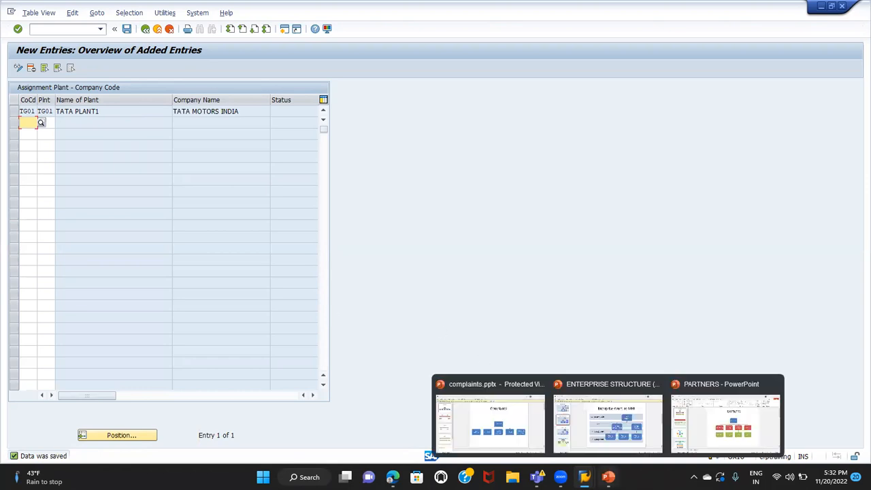
{"action": "left_click", "coordinate": [590, 419]}
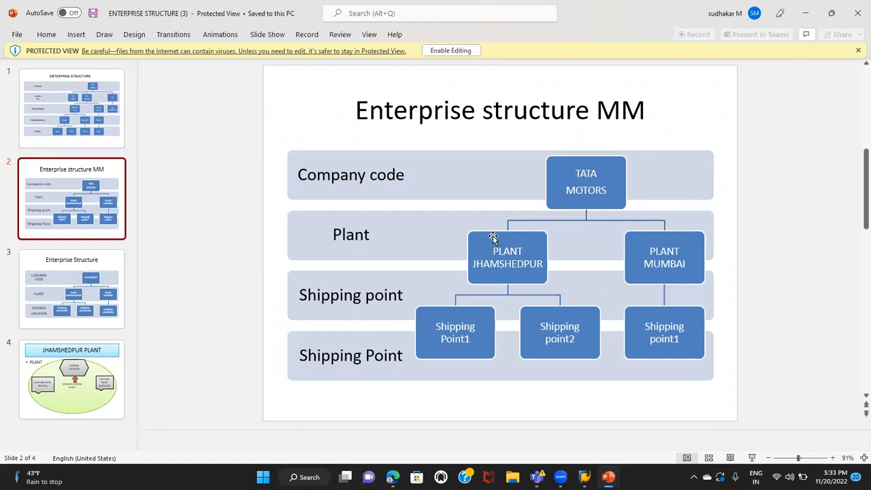
{"action": "mouse_move", "coordinate": [584, 476]}
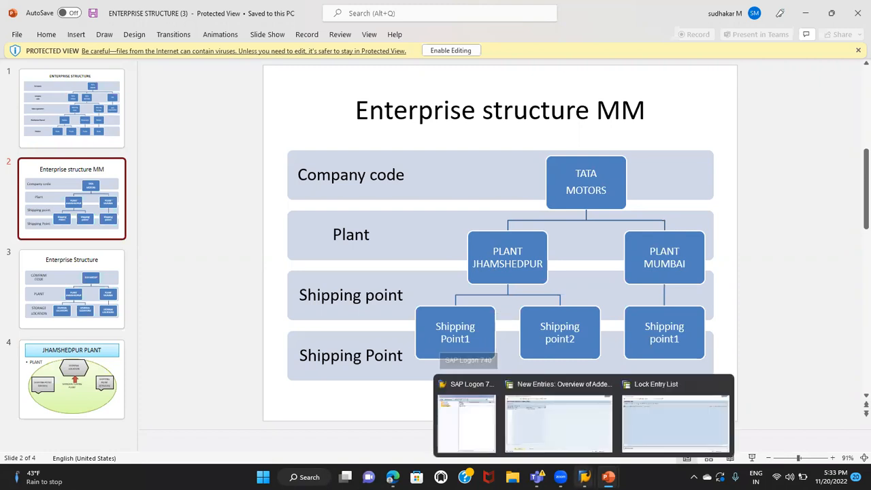
{"action": "left_click", "coordinate": [576, 443]}
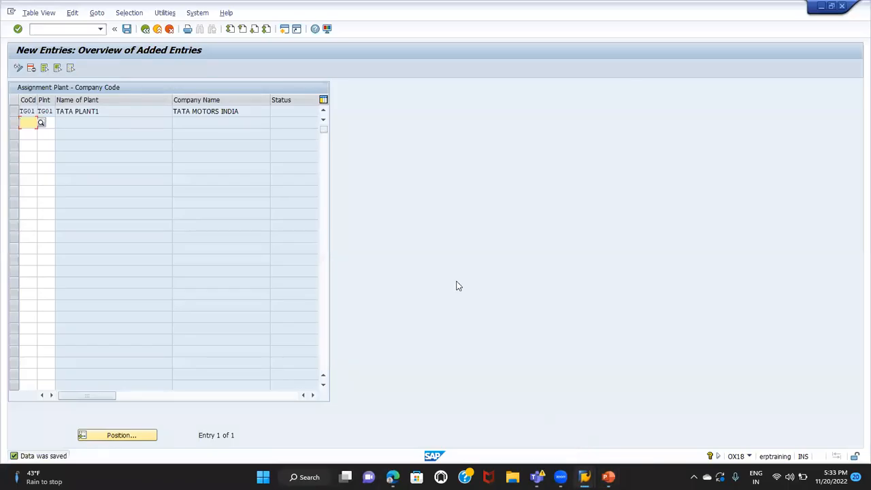
Leave the plant assignment and open the Assign shipping point to plant activity under Enterprise Structure, Assignment, Logistics Execution
{"action": "left_click", "coordinate": [145, 29]}
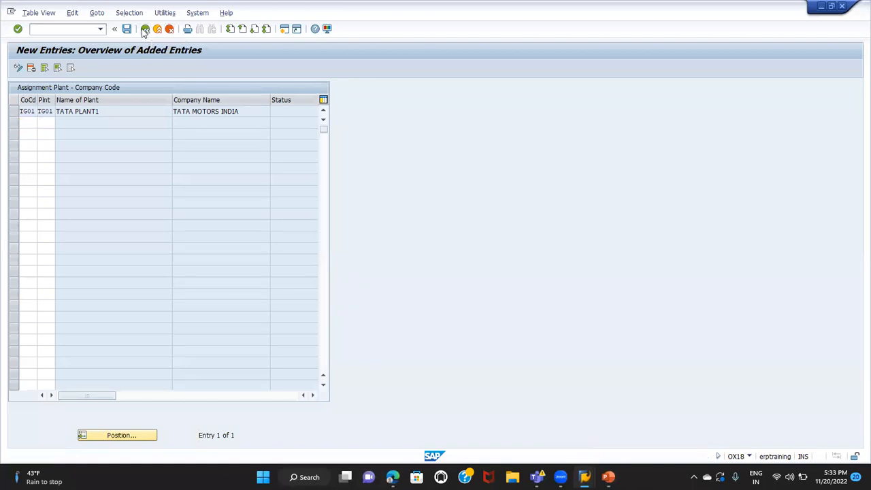
{"action": "left_click", "coordinate": [145, 30]}
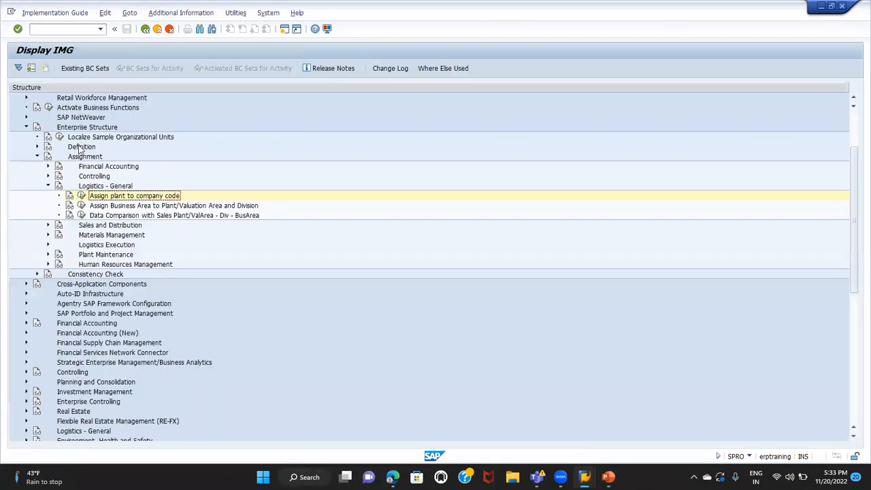
{"action": "left_click", "coordinate": [86, 129]}
{"action": "left_click", "coordinate": [80, 159]}
{"action": "left_click", "coordinate": [47, 186]}
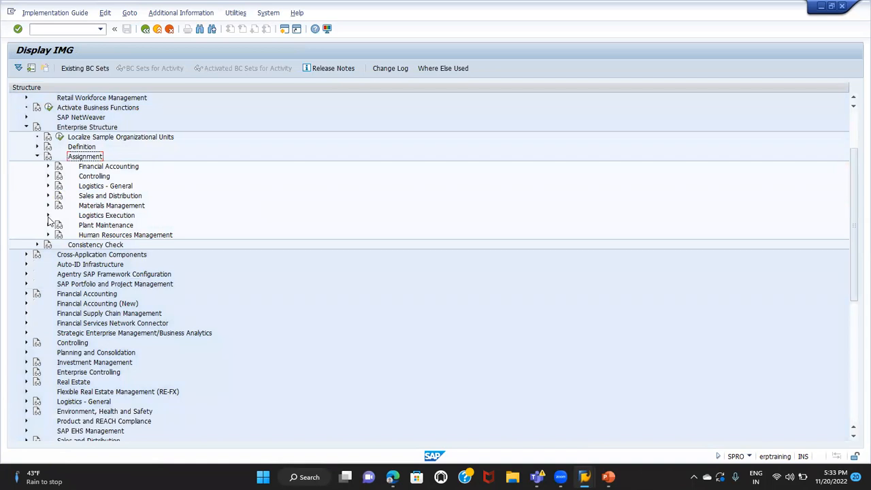
{"action": "left_click", "coordinate": [47, 216]}
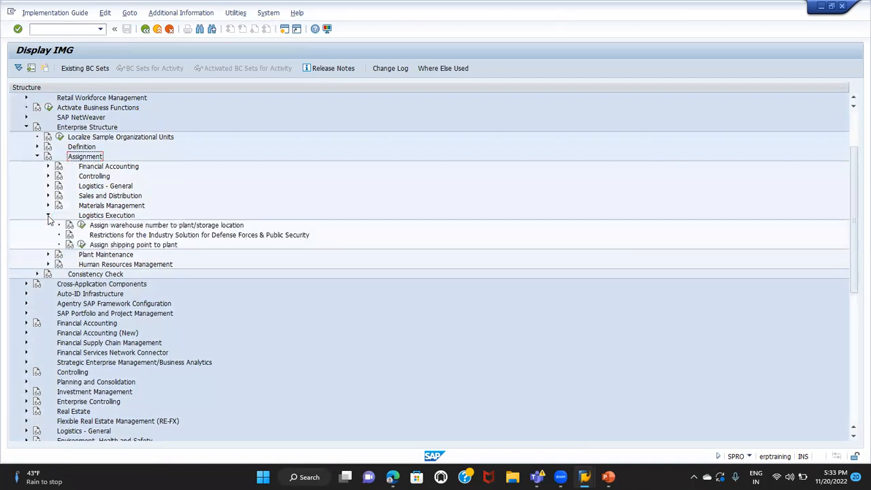
{"action": "left_click", "coordinate": [96, 246]}
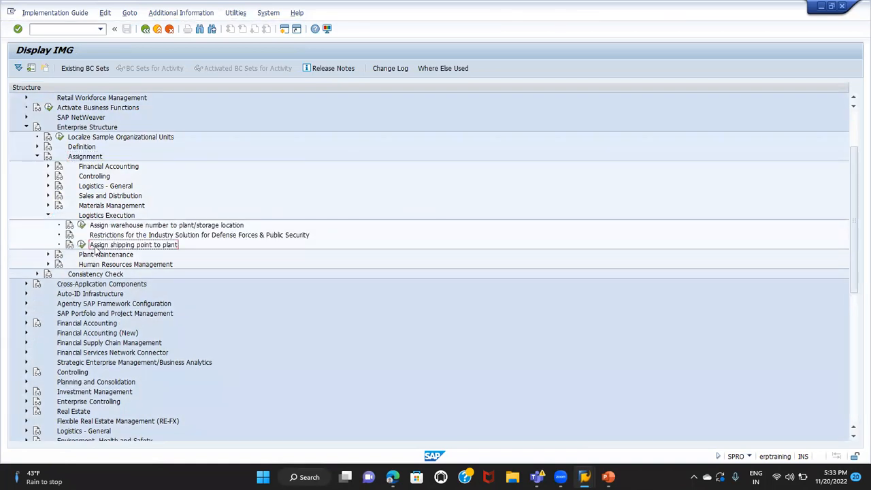
{"action": "left_click", "coordinate": [81, 245]}
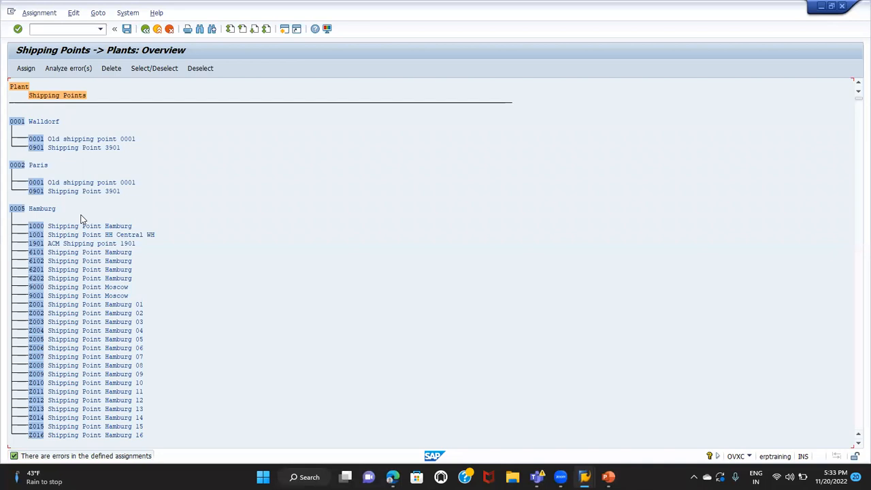
Search the shipping point overview for TG01 and go to the plant found
{"action": "left_click", "coordinate": [16, 122]}
{"action": "left_click", "coordinate": [36, 140]}
{"action": "left_click", "coordinate": [200, 29]}
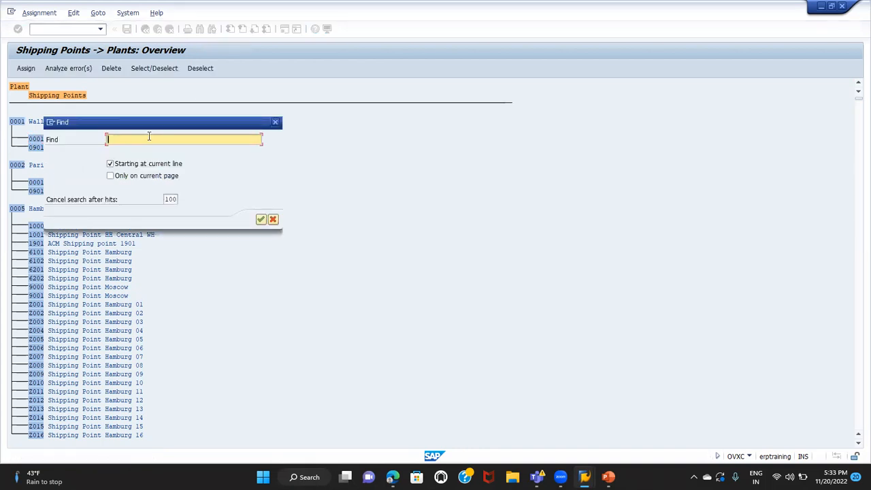
{"action": "type", "text": "TG01"}
{"action": "key", "text": "Return"}
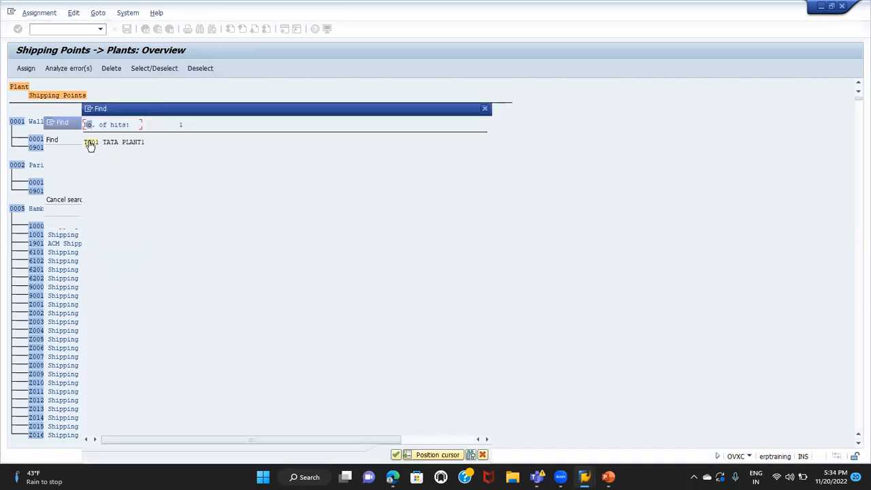
{"action": "left_click", "coordinate": [90, 144]}
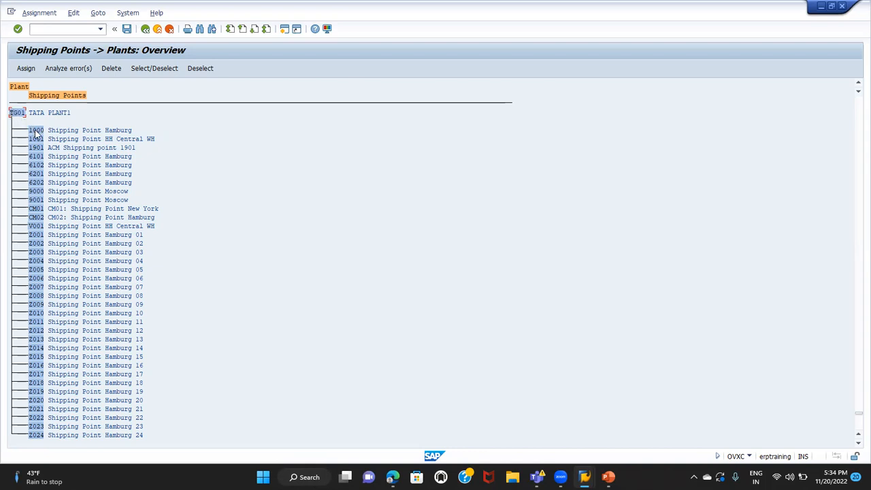
Assign shipping point TG01 (Shipping Point 1) to plant TG01
{"action": "left_click", "coordinate": [35, 131]}
{"action": "left_click", "coordinate": [17, 113]}
{"action": "left_click", "coordinate": [25, 69]}
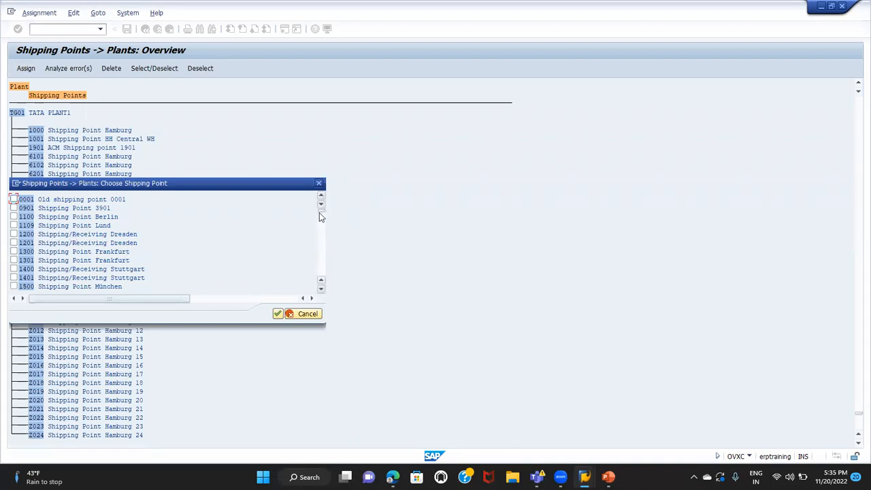
{"action": "left_click", "coordinate": [322, 252]}
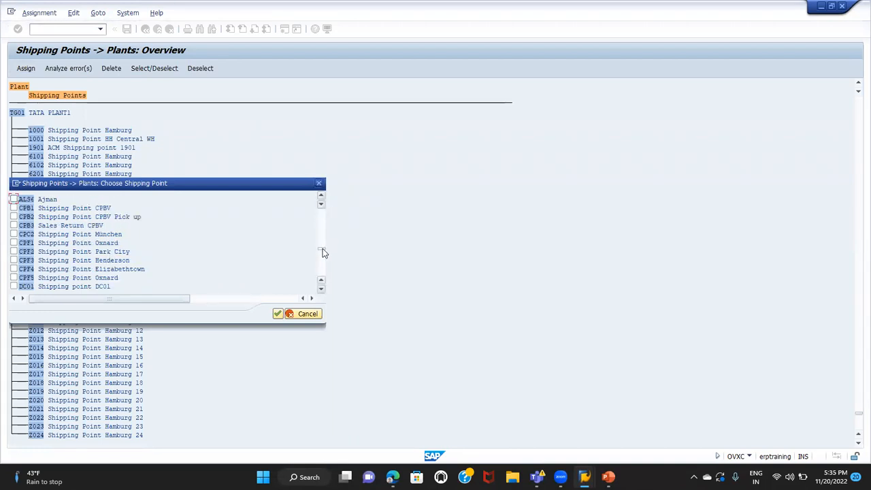
{"action": "left_click_drag", "start_coordinate": [322, 257], "coordinate": [322, 261]}
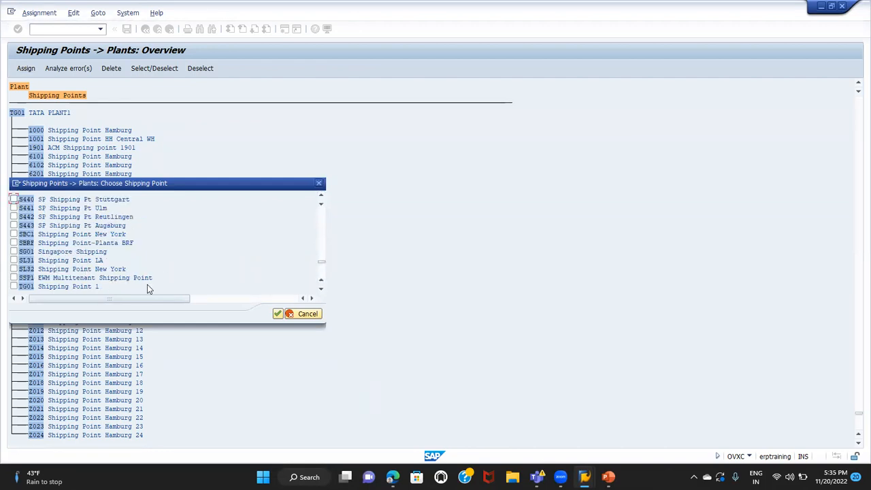
{"action": "left_click", "coordinate": [13, 287]}
{"action": "left_click", "coordinate": [278, 314]}
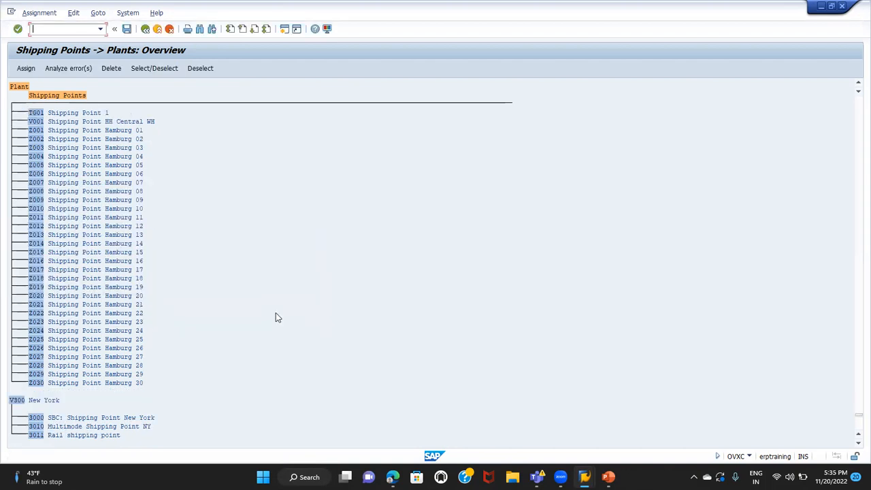
Examine the shipping points listed under plant TG01 around the new TG01 entry
{"action": "left_click", "coordinate": [36, 113]}
{"action": "left_click", "coordinate": [858, 83]}
{"action": "left_click", "coordinate": [858, 83]}
{"action": "left_click", "coordinate": [858, 83]}
{"action": "left_click", "coordinate": [858, 83]}
{"action": "left_click", "coordinate": [857, 83]}
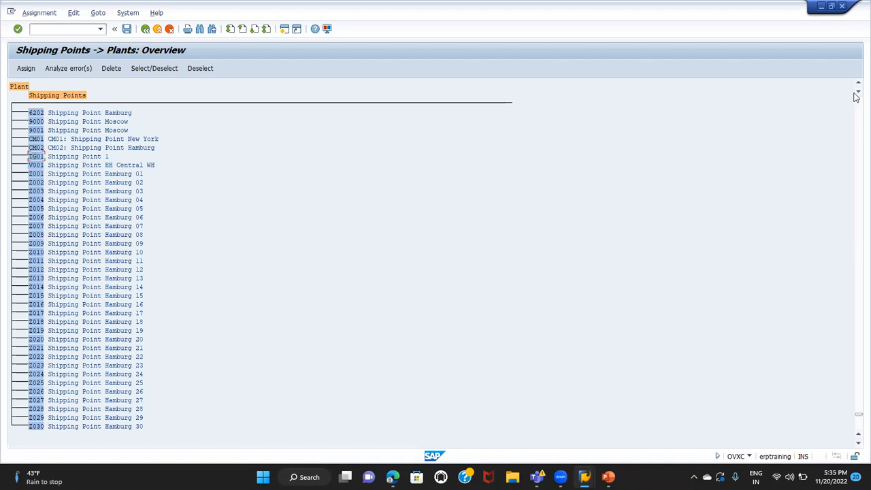
{"action": "left_click", "coordinate": [858, 83]}
{"action": "left_click", "coordinate": [858, 83]}
{"action": "left_click", "coordinate": [858, 83]}
{"action": "left_click", "coordinate": [858, 83]}
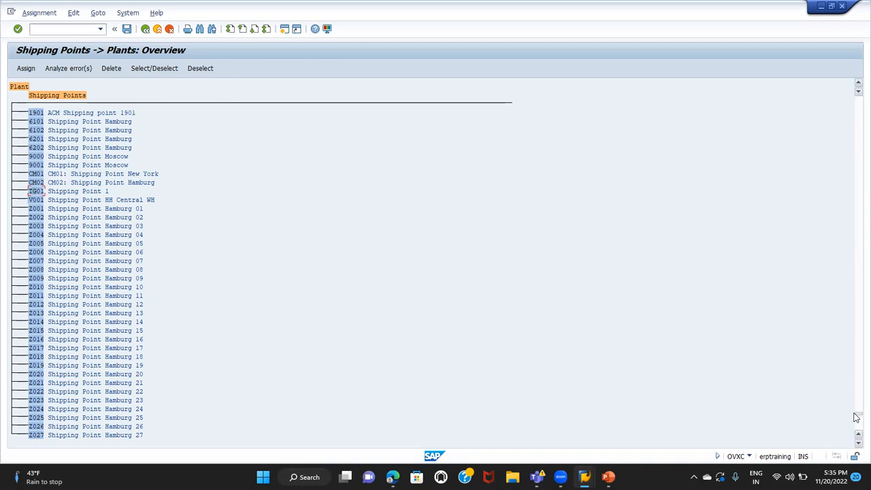
{"action": "scroll", "coordinate": [703, 272], "scroll_direction": "down", "scroll_amount": 1}
Repeat the search for TG01 and position the overview on the TATA PLANT1 entry
{"action": "left_click", "coordinate": [199, 29]}
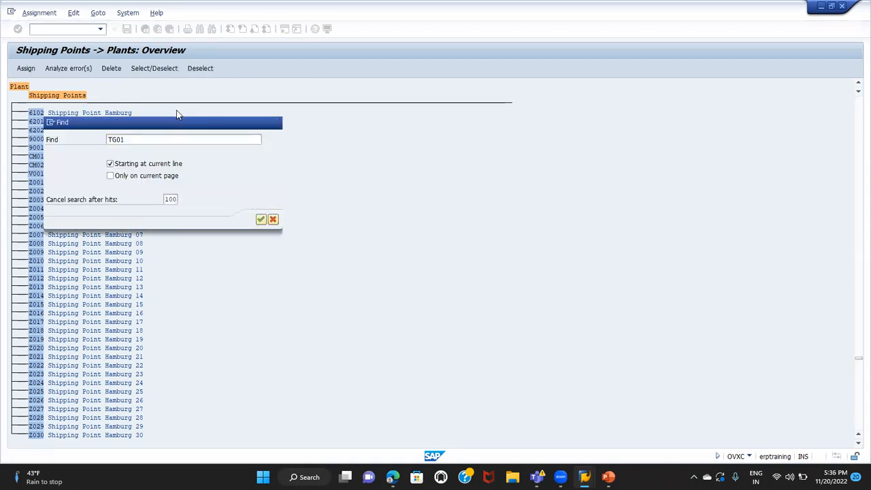
{"action": "key", "text": "Return"}
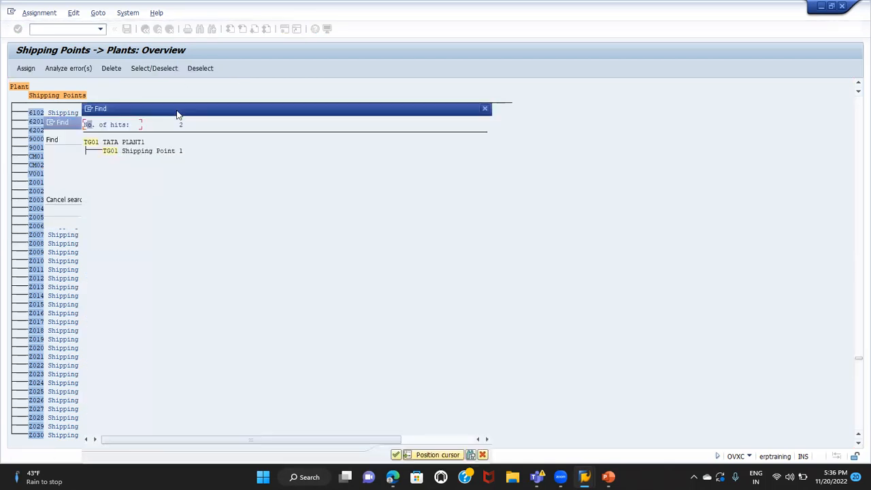
{"action": "double_click", "coordinate": [90, 143]}
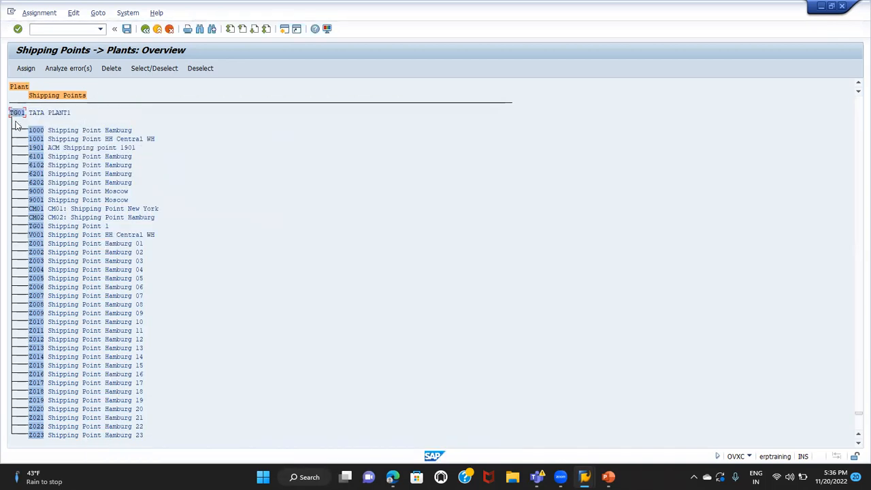
Look through the shipping points still available for assignment to plant TG01, and close the selection without choosing any
{"action": "left_click", "coordinate": [27, 68]}
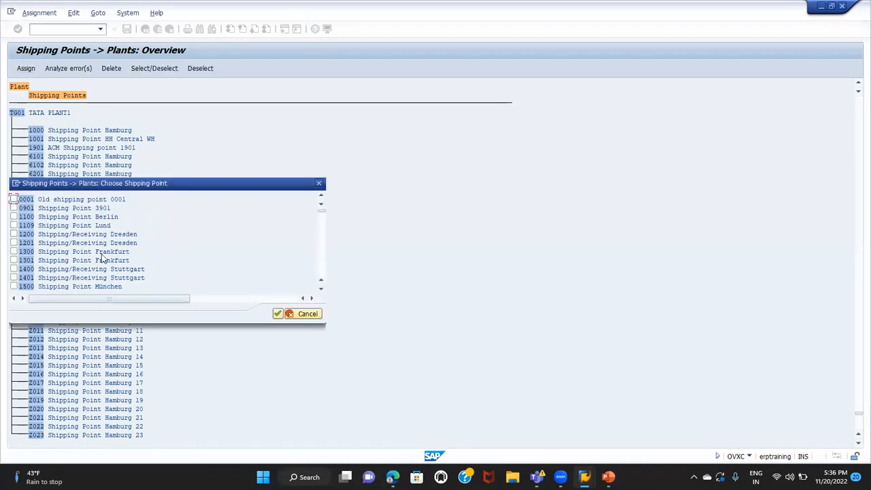
{"action": "left_click", "coordinate": [322, 257]}
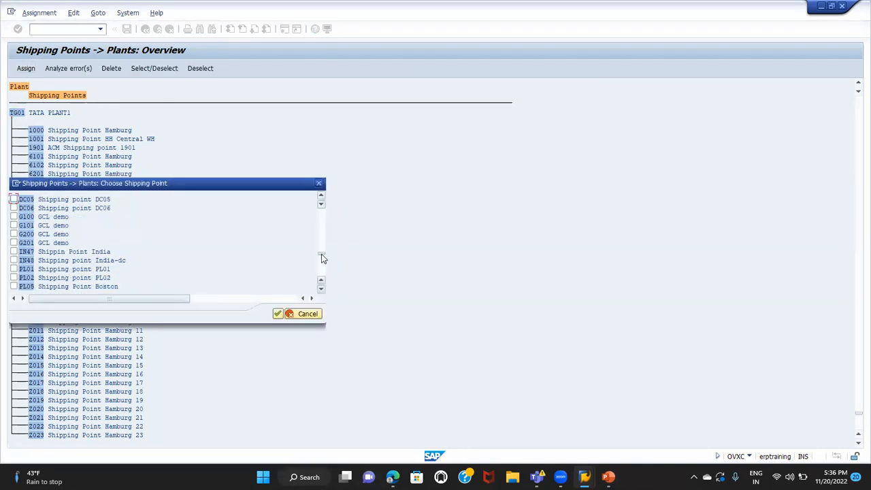
{"action": "left_click", "coordinate": [322, 289]}
{"action": "left_click", "coordinate": [322, 289]}
{"action": "left_click", "coordinate": [323, 289]}
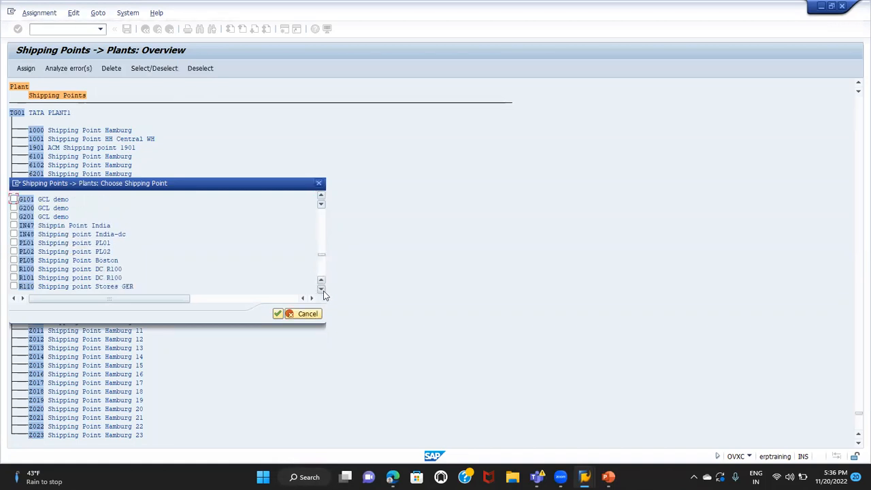
{"action": "left_click", "coordinate": [322, 290]}
{"action": "left_click", "coordinate": [322, 290]}
{"action": "left_click", "coordinate": [322, 290]}
{"action": "left_click", "coordinate": [322, 290]}
{"action": "left_click", "coordinate": [322, 289]}
{"action": "left_click", "coordinate": [322, 289]}
{"action": "left_click", "coordinate": [322, 289]}
{"action": "left_click", "coordinate": [322, 290]}
{"action": "left_click", "coordinate": [322, 289]}
{"action": "left_click", "coordinate": [322, 289]}
{"action": "left_click", "coordinate": [322, 289]}
{"action": "left_click", "coordinate": [322, 289]}
{"action": "left_click", "coordinate": [322, 289]}
{"action": "left_click_drag", "start_coordinate": [321, 259], "coordinate": [322, 268]}
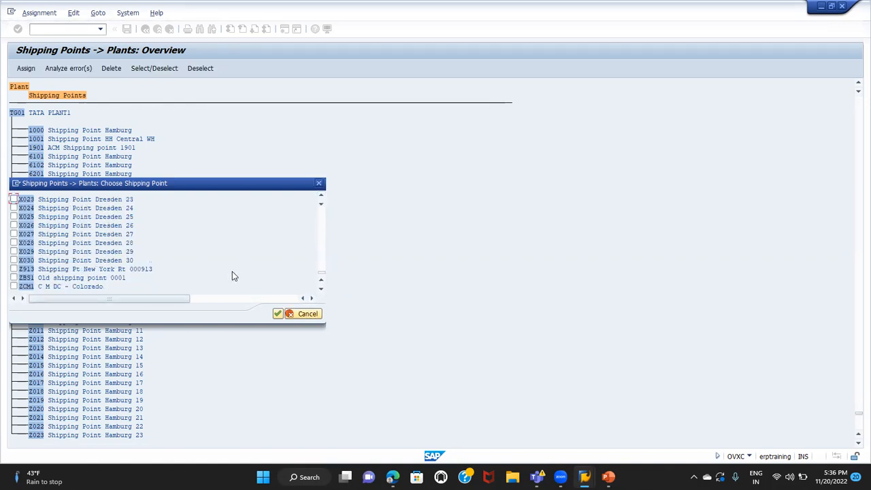
{"action": "left_click", "coordinate": [278, 313]}
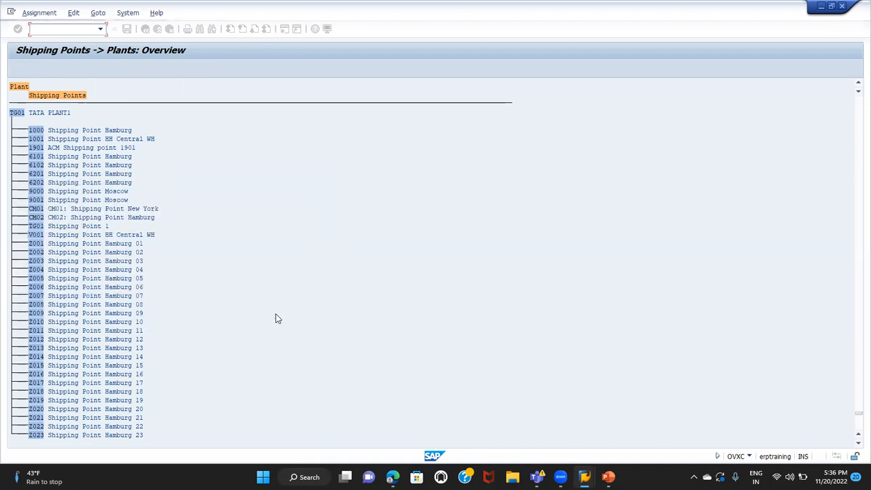
Save the shipping point assignments and return to the Display IMG structure
{"action": "left_click", "coordinate": [38, 131]}
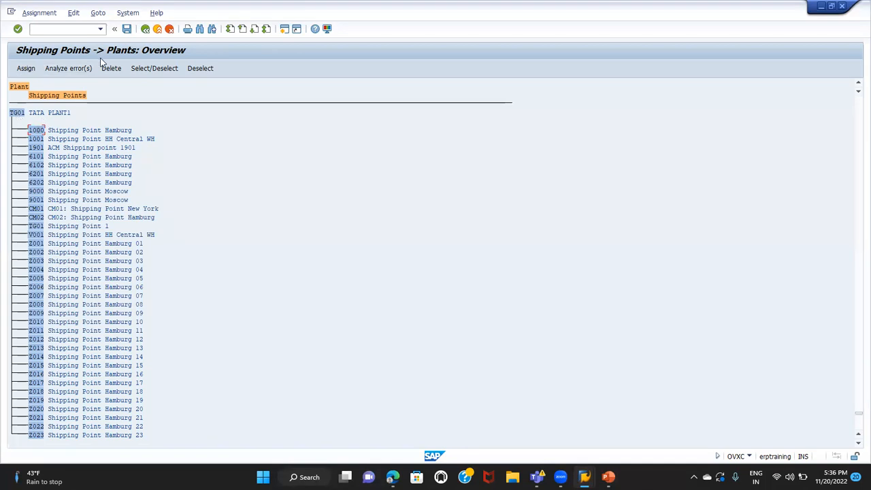
{"action": "left_click", "coordinate": [127, 29]}
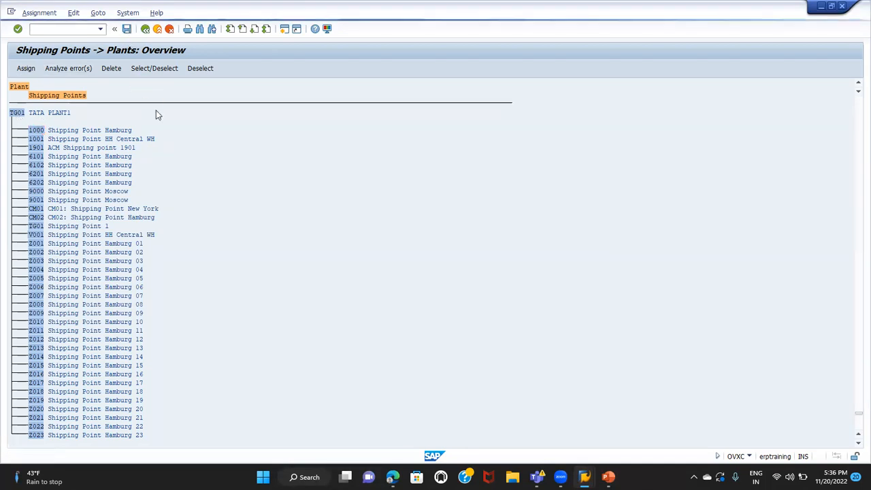
{"action": "left_click", "coordinate": [160, 178]}
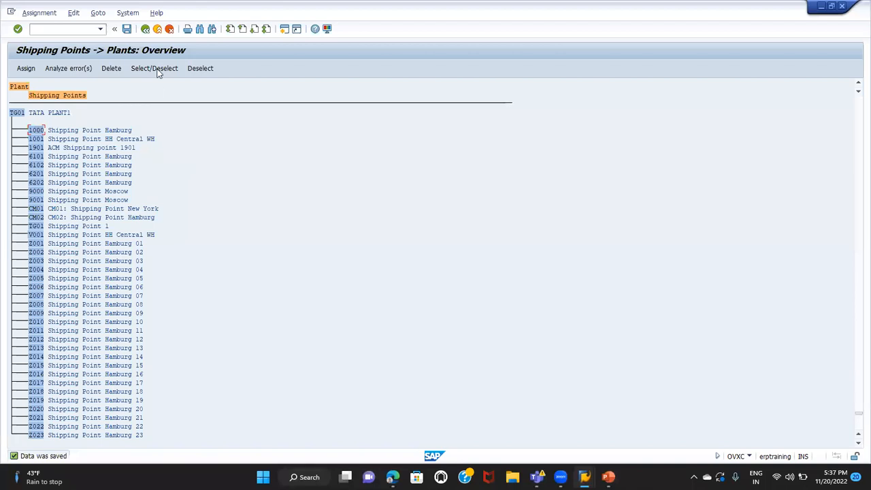
{"action": "left_click", "coordinate": [146, 34]}
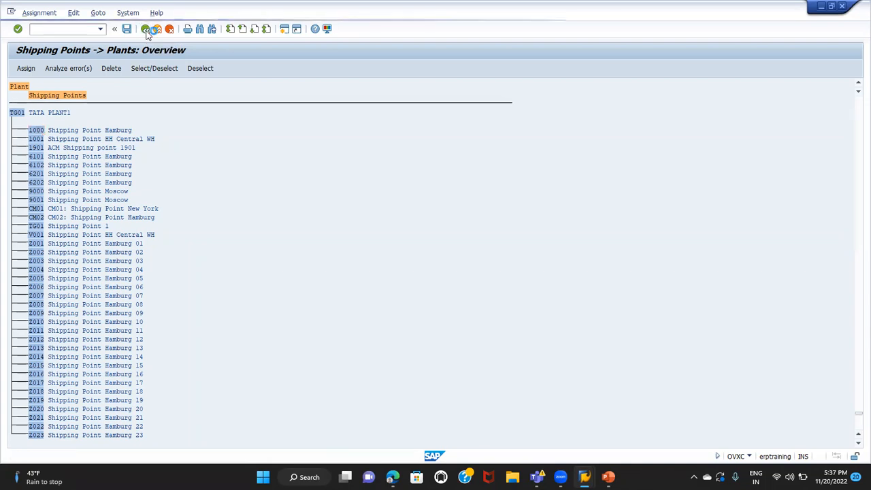
Switch to the ENTERPRISE STRUCTURE presentation in PowerPoint to view the company code, plant and shipping point hierarchy
{"action": "mouse_move", "coordinate": [560, 476]}
{"action": "mouse_move", "coordinate": [609, 477]}
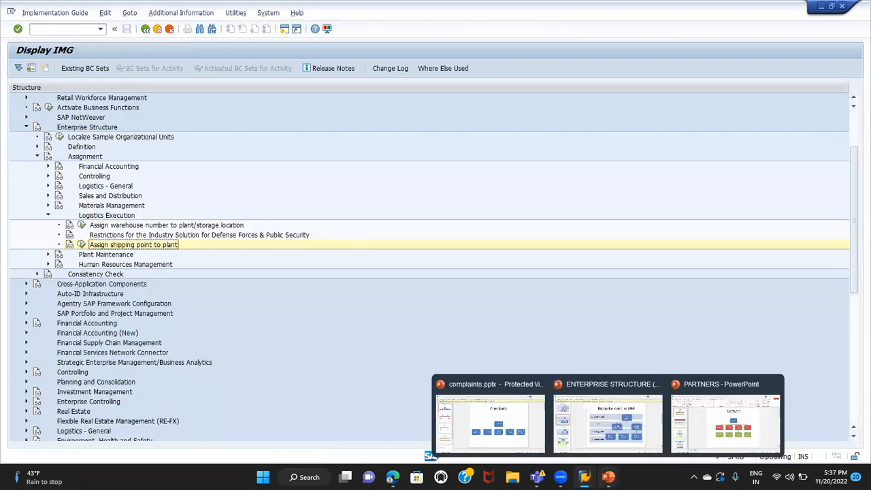
{"action": "left_click", "coordinate": [609, 414]}
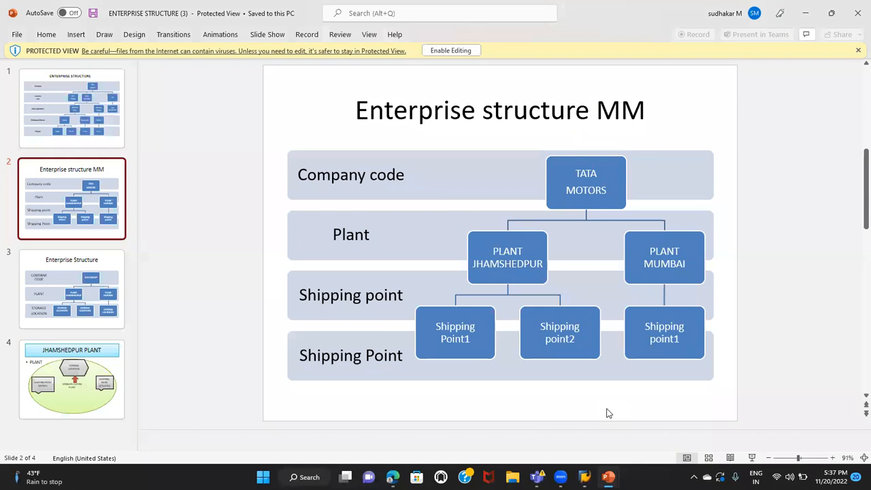
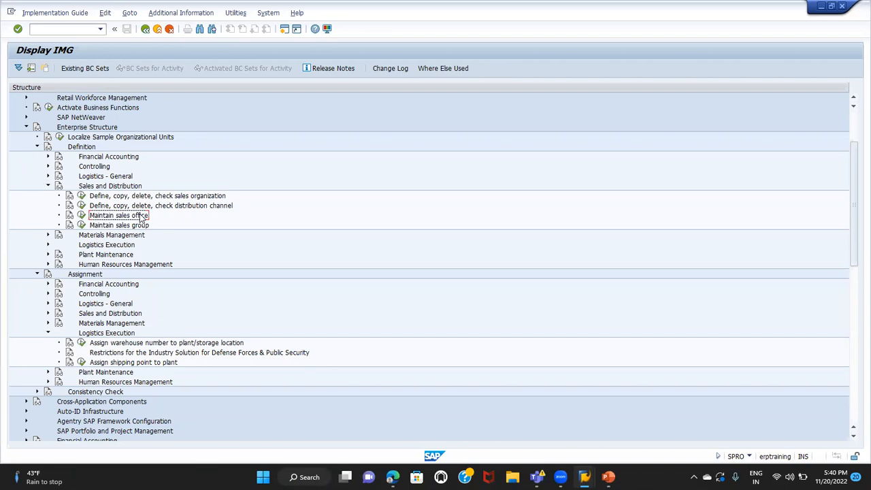
Open the sales office definition, start a copy of sales office 1000, and cancel it to return to the IMG structure
{"action": "left_click", "coordinate": [139, 225]}
{"action": "left_click", "coordinate": [142, 216]}
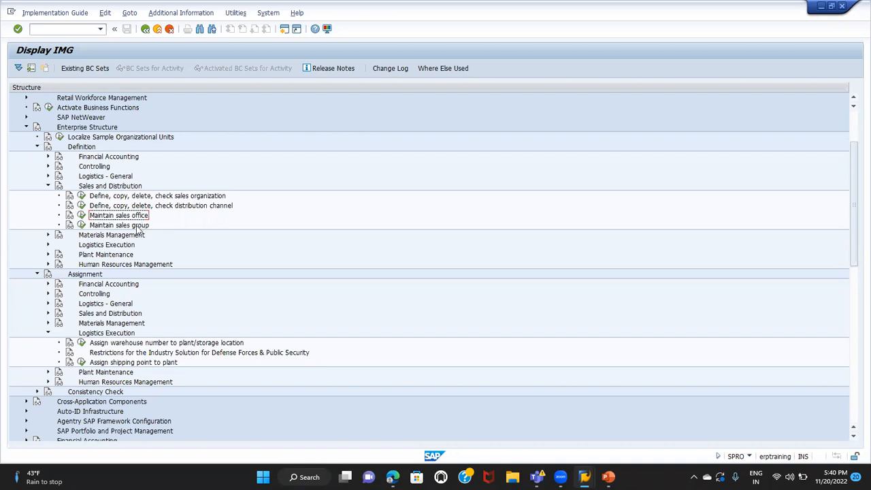
{"action": "left_click", "coordinate": [82, 216]}
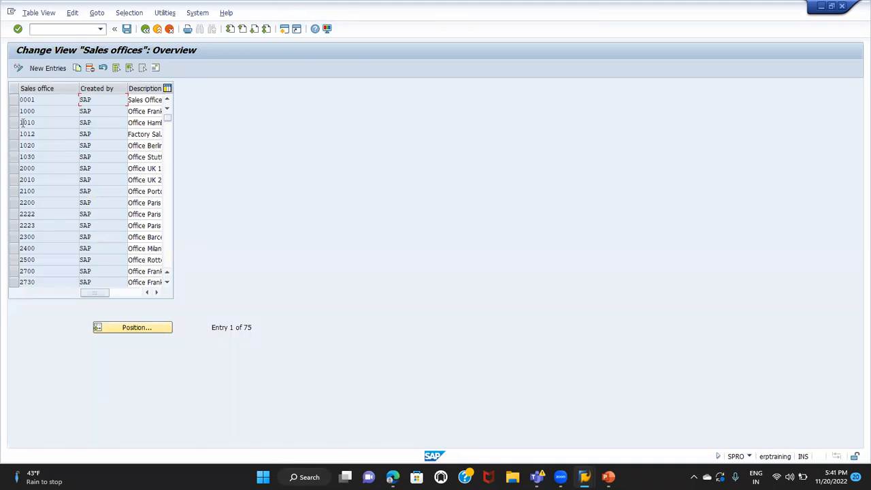
{"action": "left_click", "coordinate": [15, 112]}
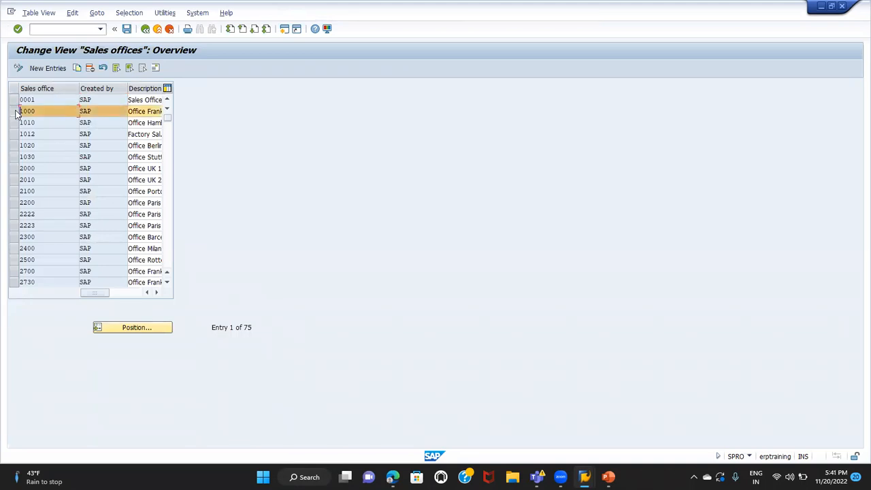
{"action": "left_click", "coordinate": [77, 68]}
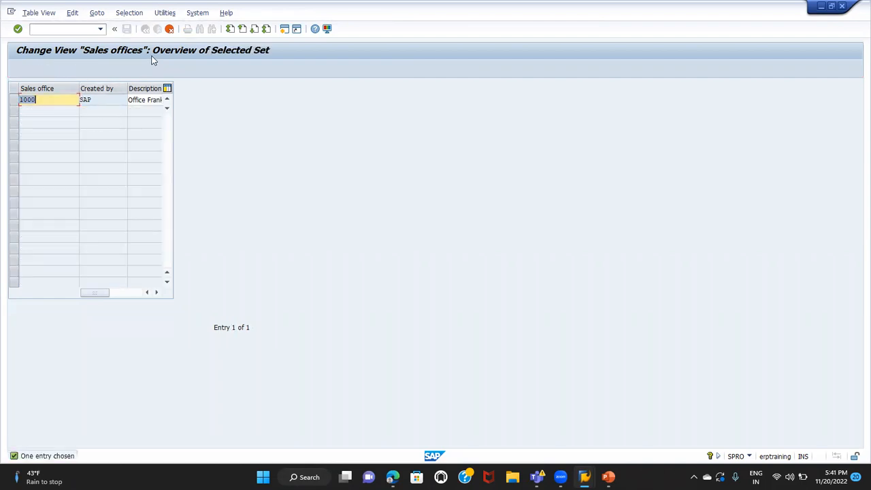
{"action": "left_click", "coordinate": [170, 29]}
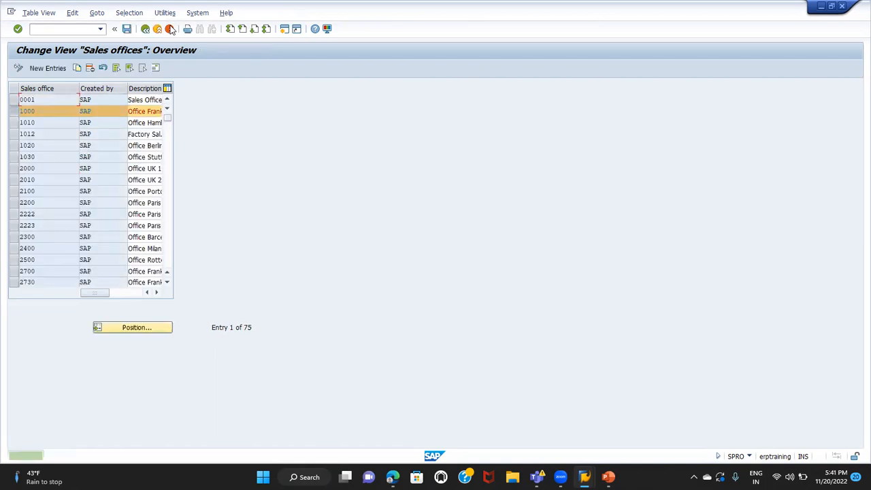
{"action": "left_click", "coordinate": [146, 29]}
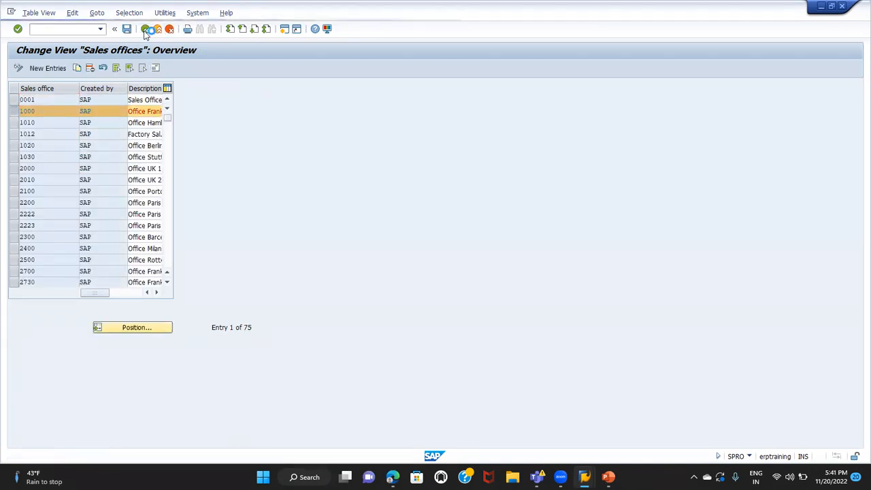
Open the sales group definition, start a copy of sales group 100, and cancel it to return to the IMG structure
{"action": "left_click", "coordinate": [111, 227]}
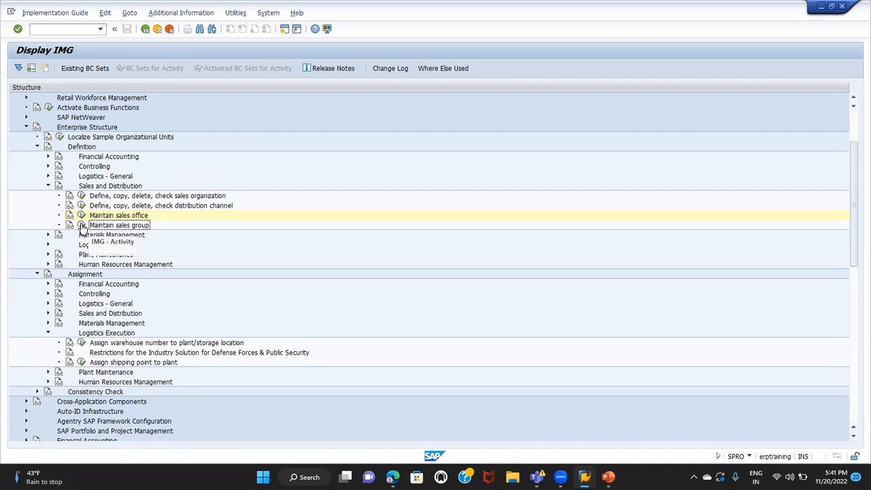
{"action": "left_click", "coordinate": [81, 226]}
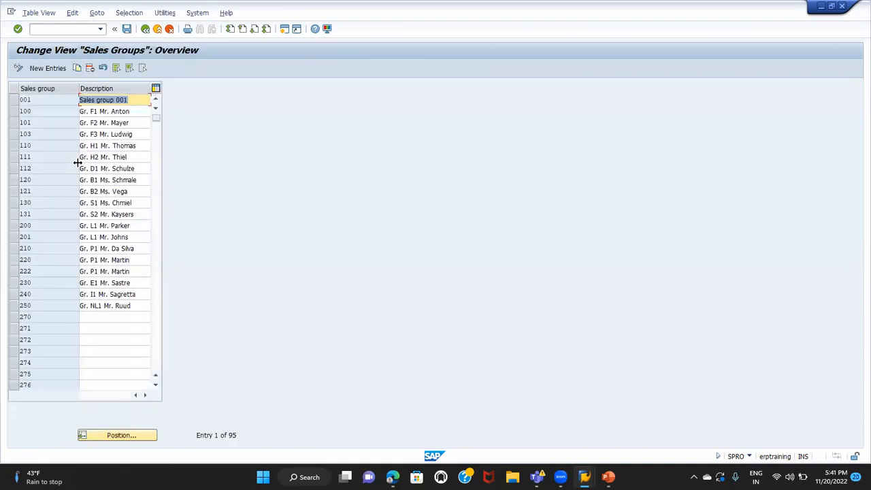
{"action": "left_click", "coordinate": [13, 112]}
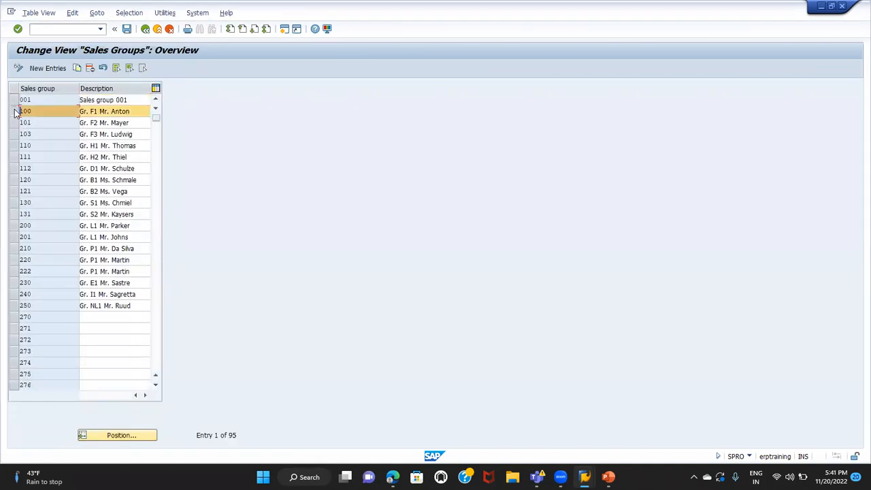
{"action": "left_click", "coordinate": [78, 67]}
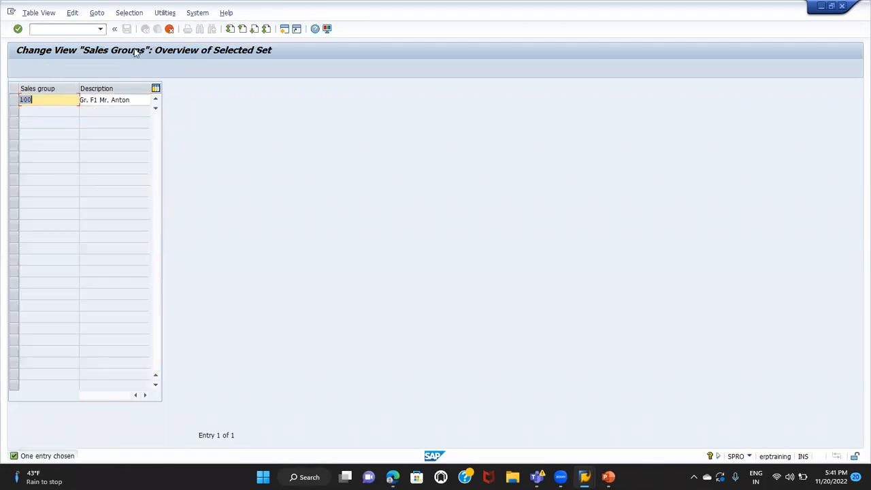
{"action": "left_click", "coordinate": [170, 28]}
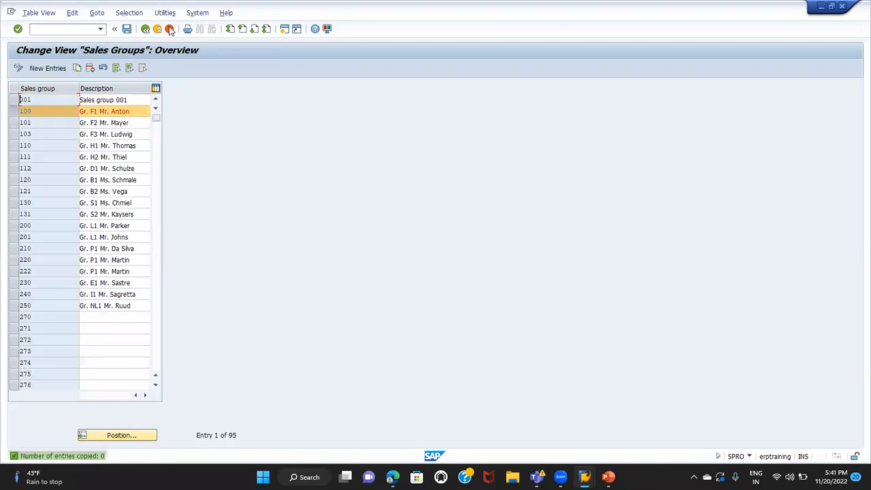
{"action": "left_click", "coordinate": [146, 31]}
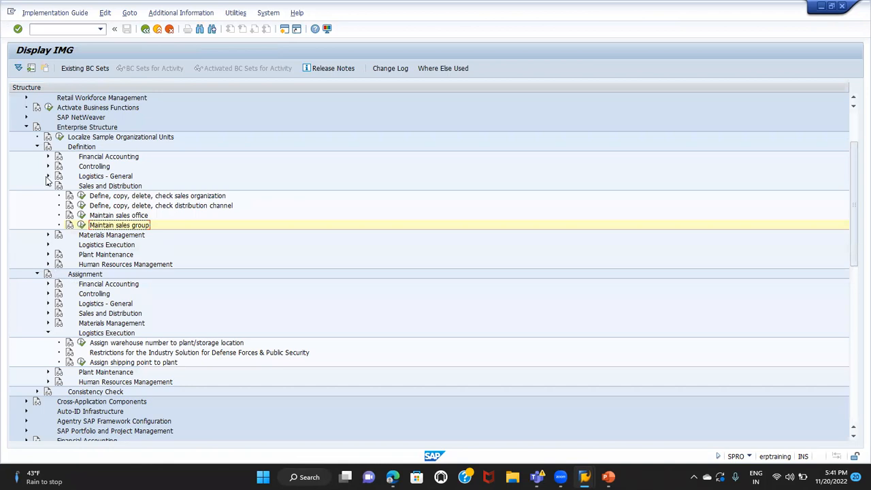
Collapse the Definition node and expand the Sales and Distribution assignments to locate the sales office and sales group activities
{"action": "left_click", "coordinate": [38, 147]}
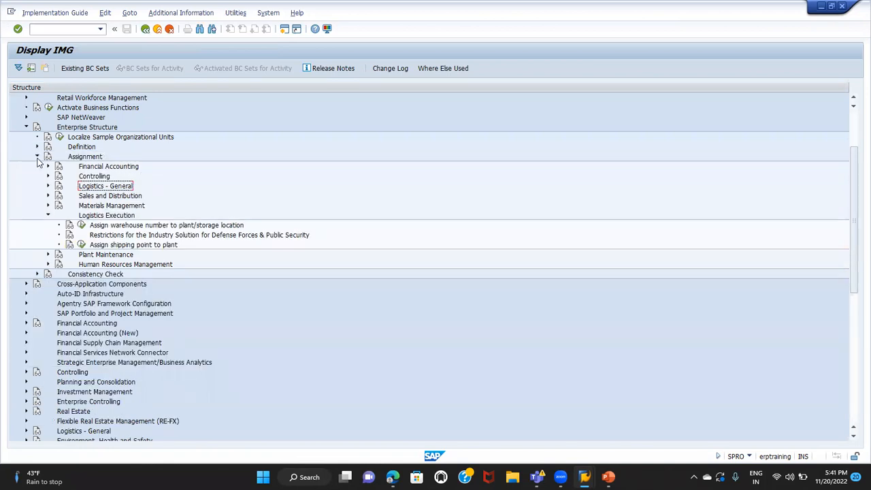
{"action": "left_click", "coordinate": [47, 196]}
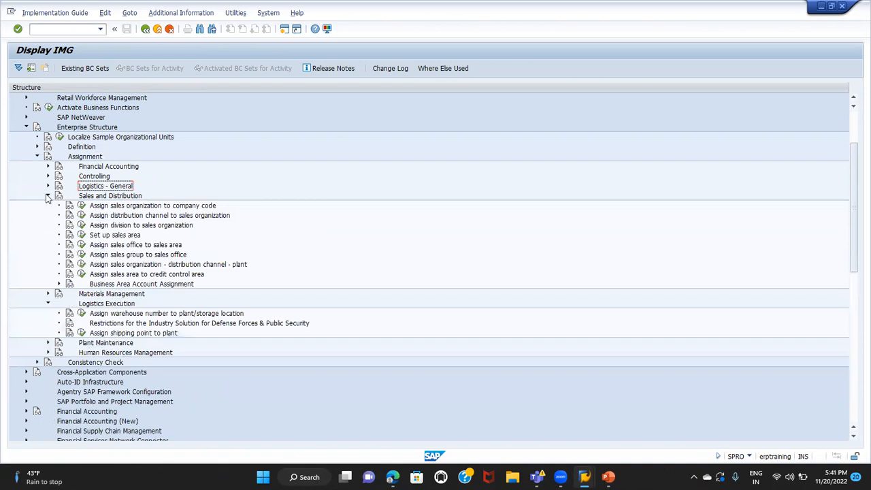
{"action": "left_click", "coordinate": [118, 246]}
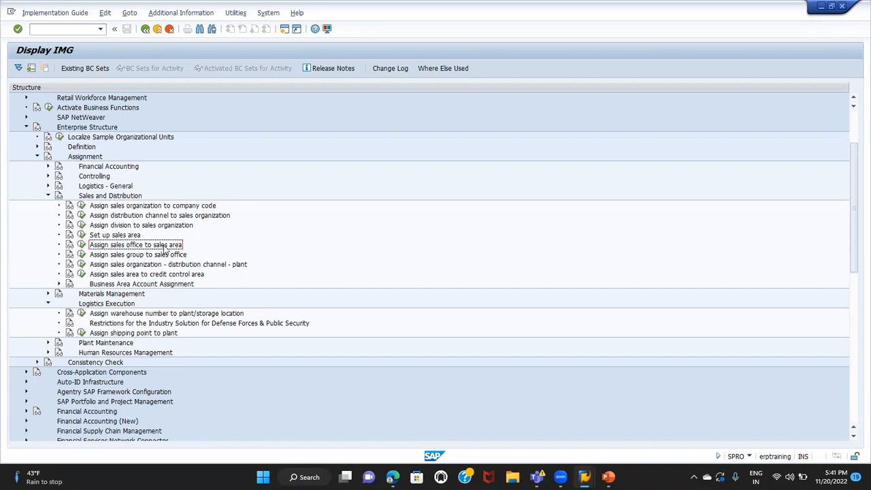
{"action": "left_click", "coordinate": [119, 257]}
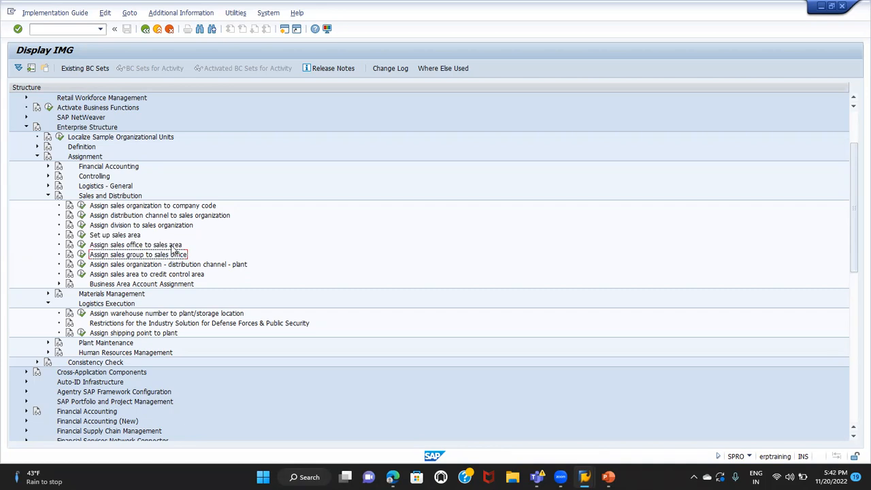
Begin a new sales office to sales area assignment with sales organization TG01, distribution channel T1 and division T1
{"action": "left_click", "coordinate": [81, 246]}
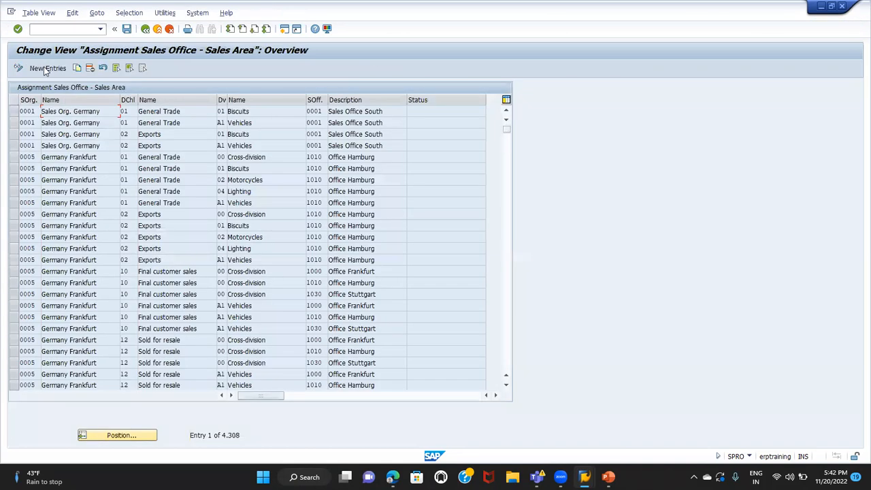
{"action": "left_click", "coordinate": [44, 68]}
{"action": "type", "text": "1001"}
{"action": "key", "text": "Tab"}
{"action": "type", "text": "T1"}
{"action": "key", "text": "Tab"}
{"action": "type", "text": "T1"}
{"action": "key", "text": "Tab"}
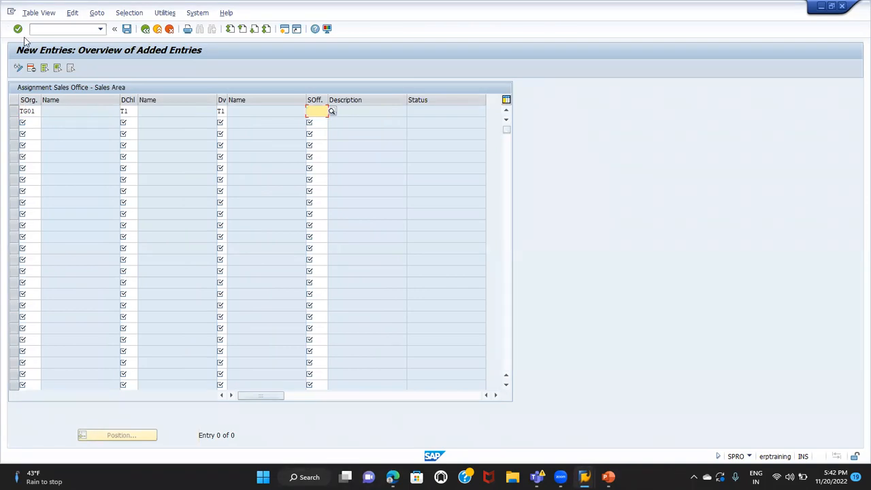
Discard the unfinished sales office assignment and return to the IMG structure
{"action": "left_click", "coordinate": [170, 28]}
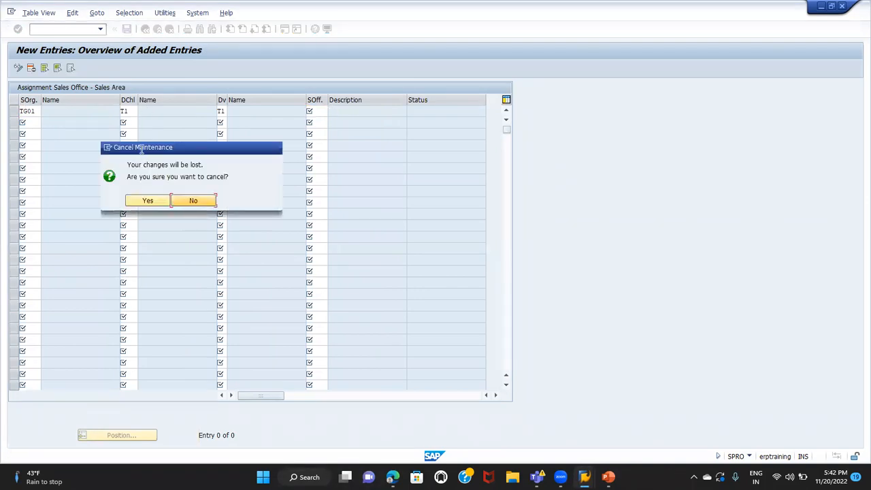
{"action": "left_click", "coordinate": [146, 201]}
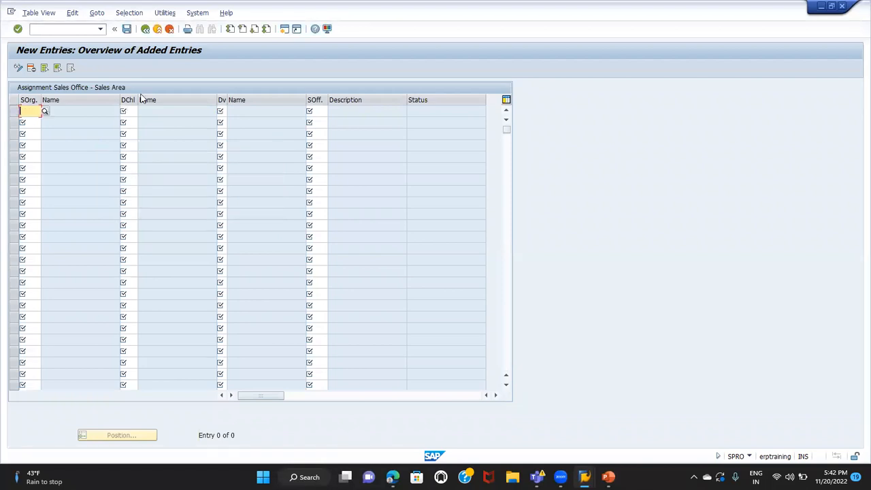
{"action": "left_click", "coordinate": [145, 29]}
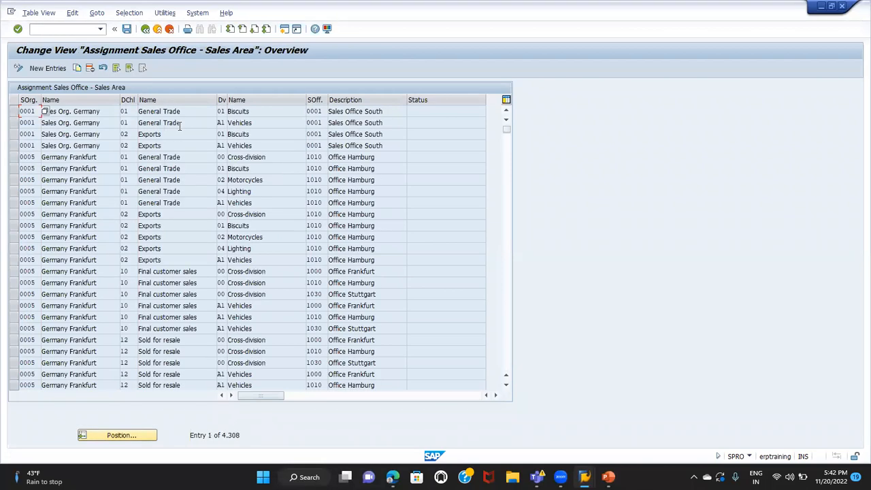
{"action": "left_click", "coordinate": [145, 29]}
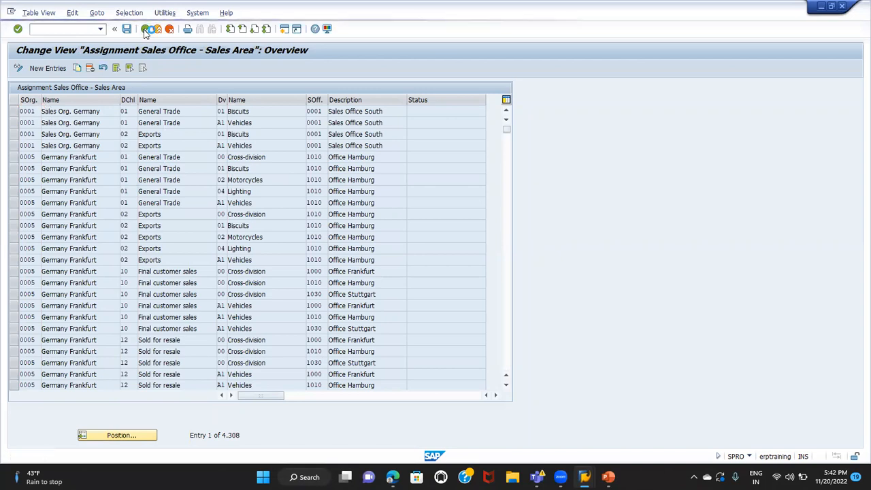
Open the sales group to sales office assignment, view its blank new-entry table, and return to the IMG structure without entering anything
{"action": "left_click", "coordinate": [99, 255]}
{"action": "left_click", "coordinate": [80, 256]}
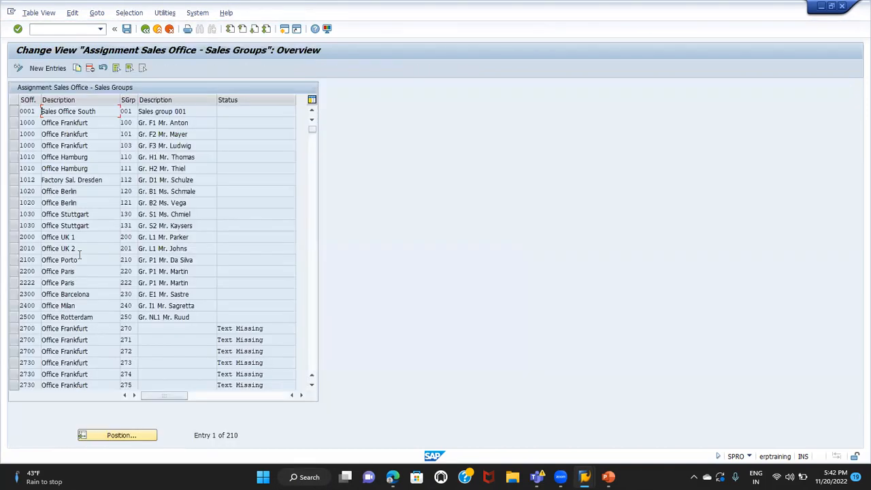
{"action": "left_click", "coordinate": [50, 68]}
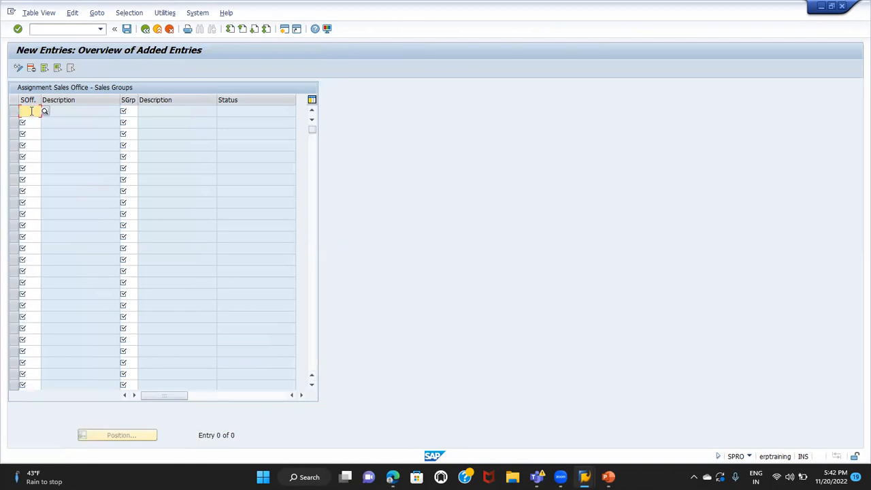
{"action": "left_click", "coordinate": [127, 113]}
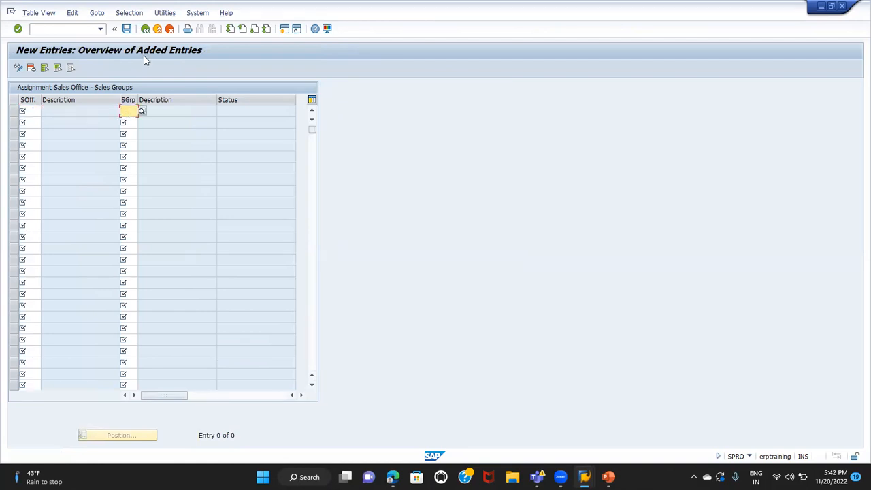
{"action": "left_click", "coordinate": [146, 29]}
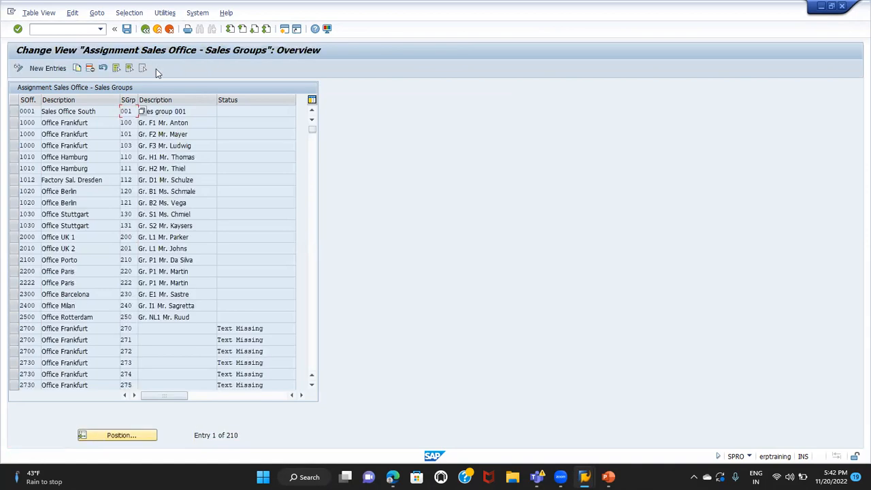
{"action": "left_click", "coordinate": [145, 29]}
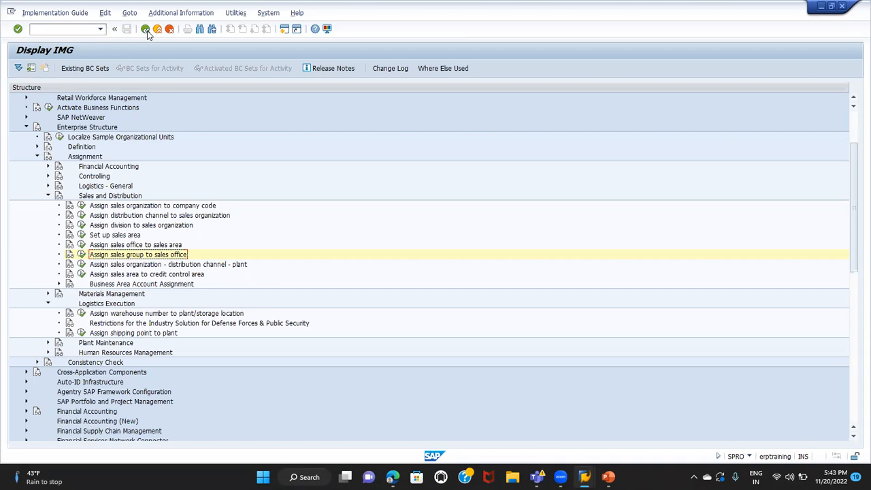
Collapse the Assignment node and switch to the PARTNERS presentation in PowerPoint to view the partner types
{"action": "left_click", "coordinate": [37, 157]}
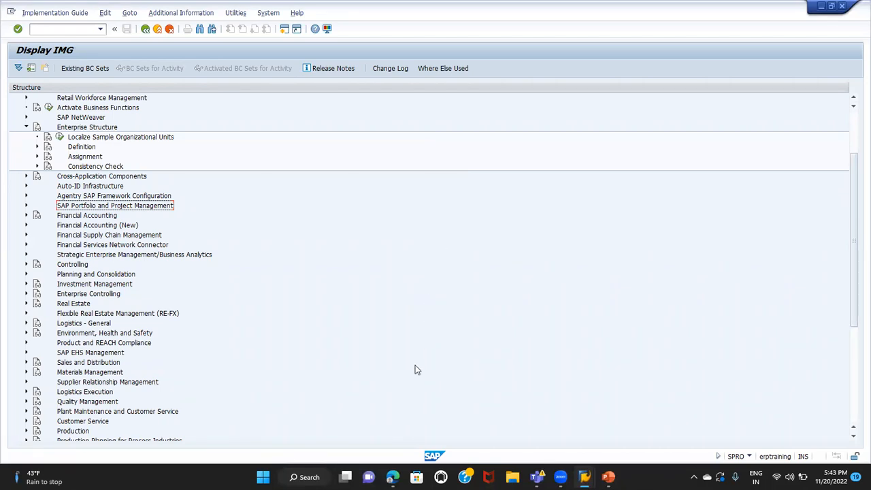
{"action": "mouse_move", "coordinate": [609, 477]}
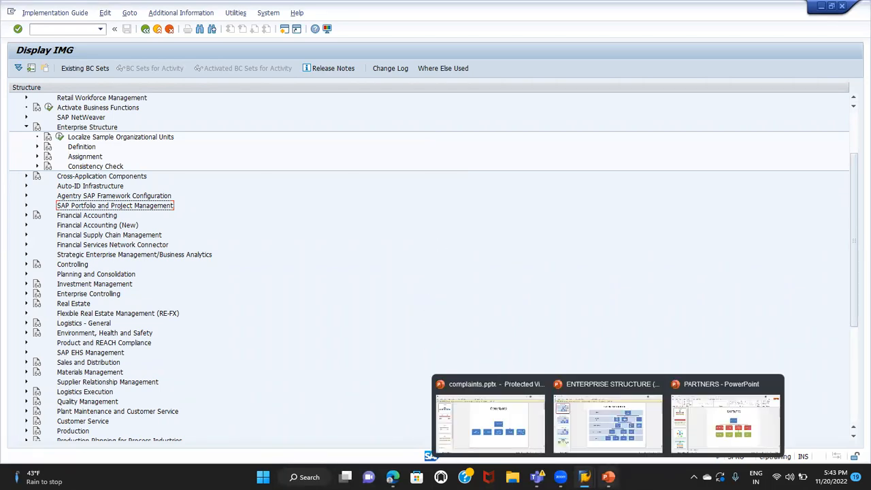
{"action": "left_click", "coordinate": [681, 422]}
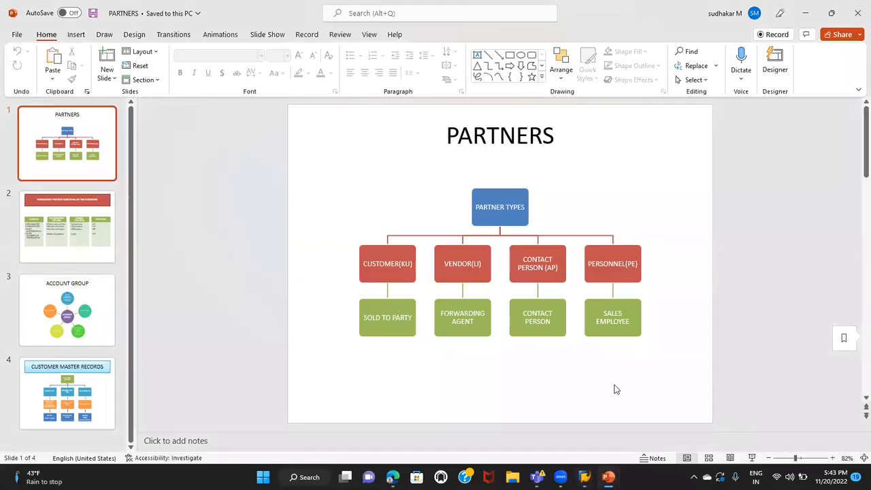
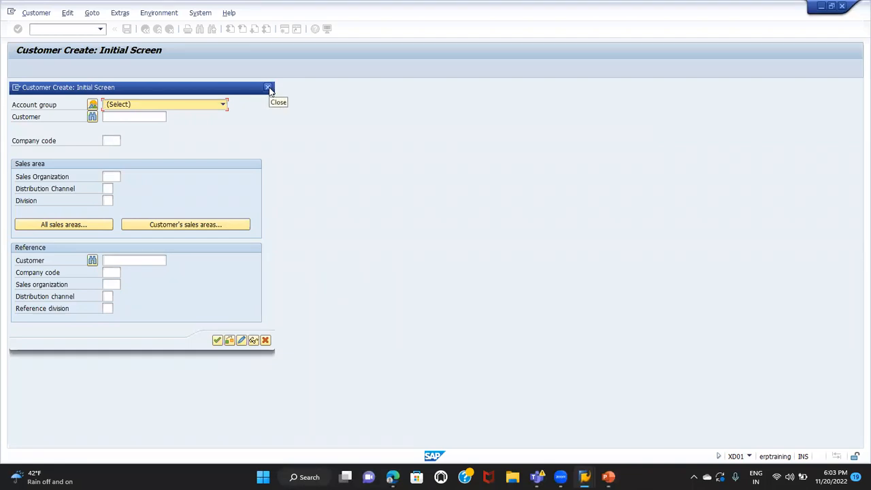
Try to create a new session from the Customer Create initial screen, and close the customer creation dialog
{"action": "left_click", "coordinate": [16, 90]}
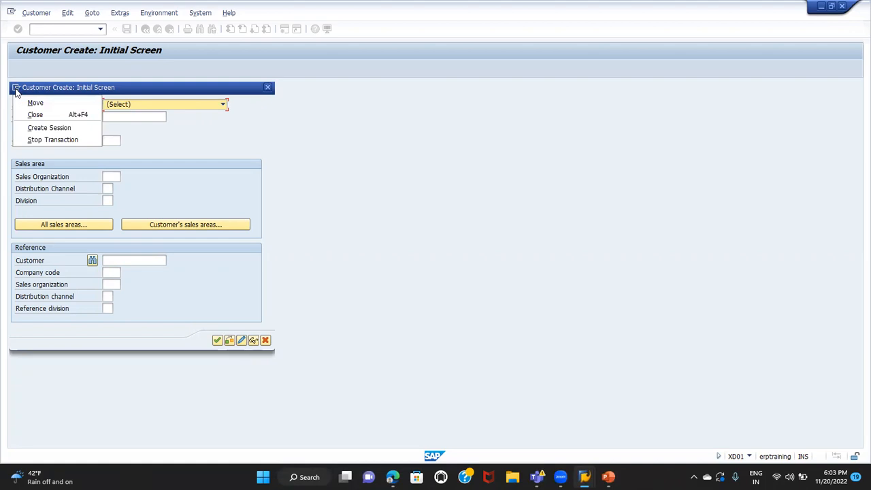
{"action": "left_click", "coordinate": [38, 129]}
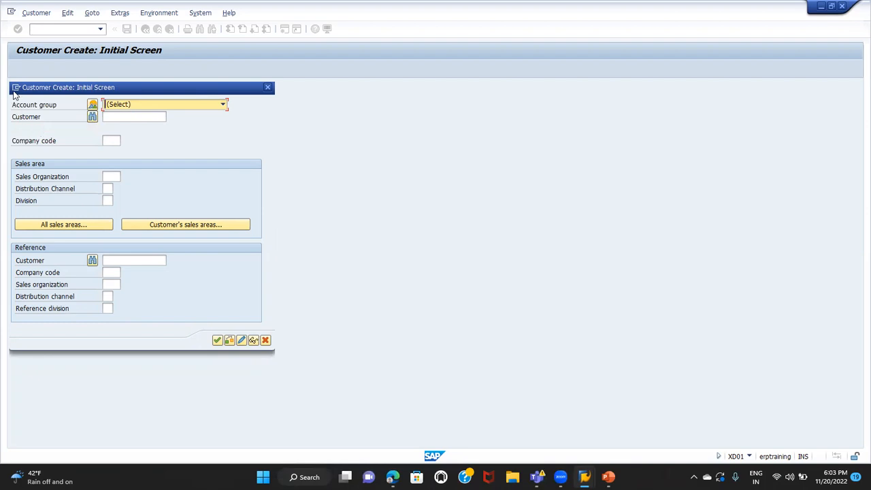
{"action": "left_click", "coordinate": [16, 87]}
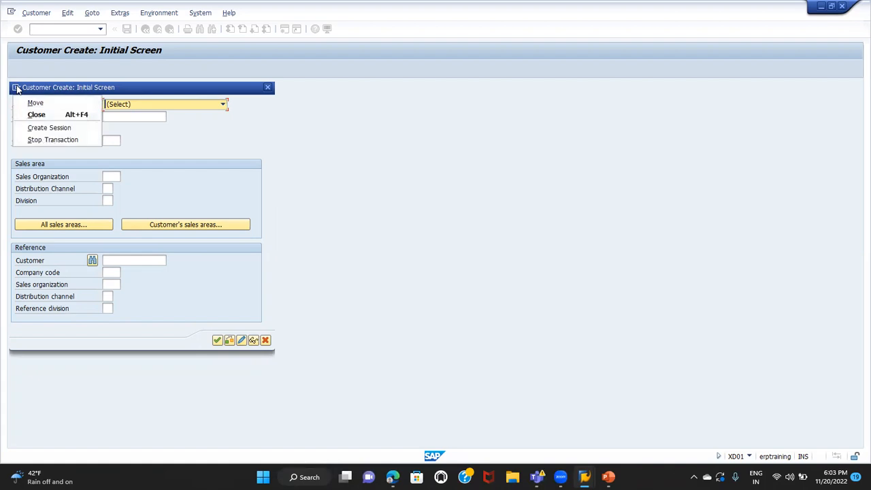
{"action": "left_click", "coordinate": [36, 127]}
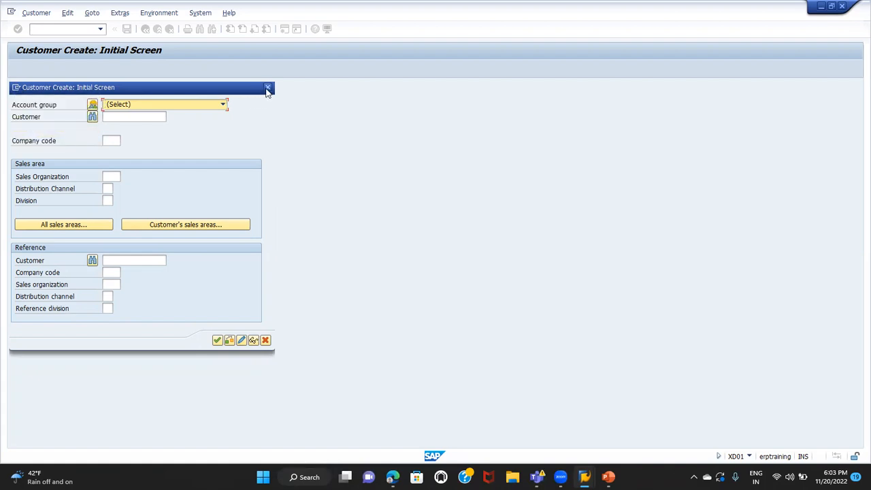
{"action": "left_click", "coordinate": [267, 88]}
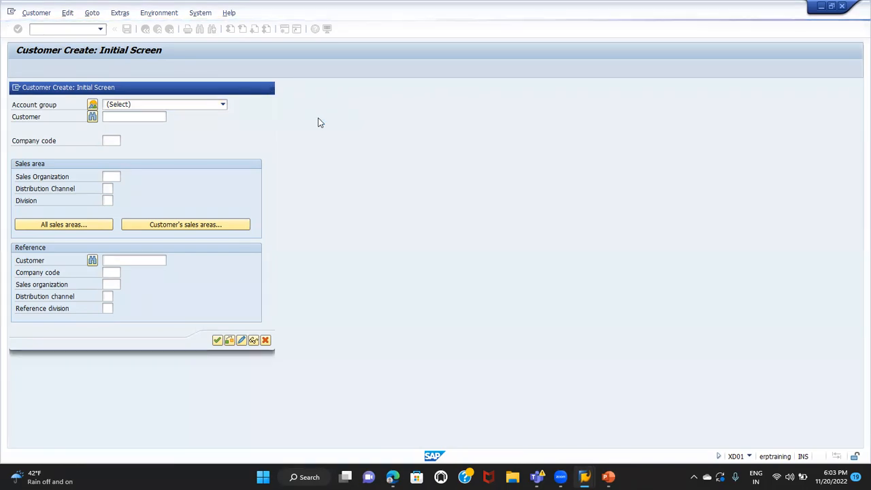
{"action": "type", "text": "SSPRO"}
{"action": "key", "text": "Return"}
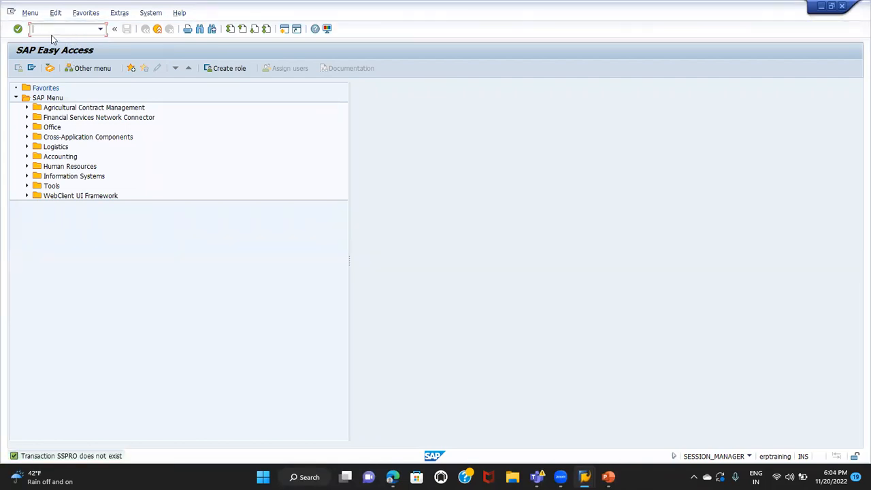
Run transaction SPRO and open the SAP Reference IMG
{"action": "type", "text": "SPRO"}
{"action": "key", "text": "Return"}
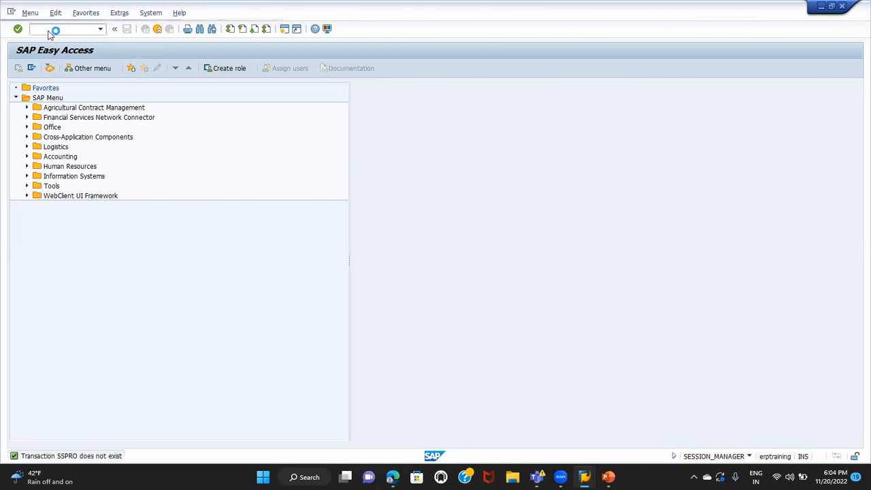
{"action": "left_click", "coordinate": [53, 69]}
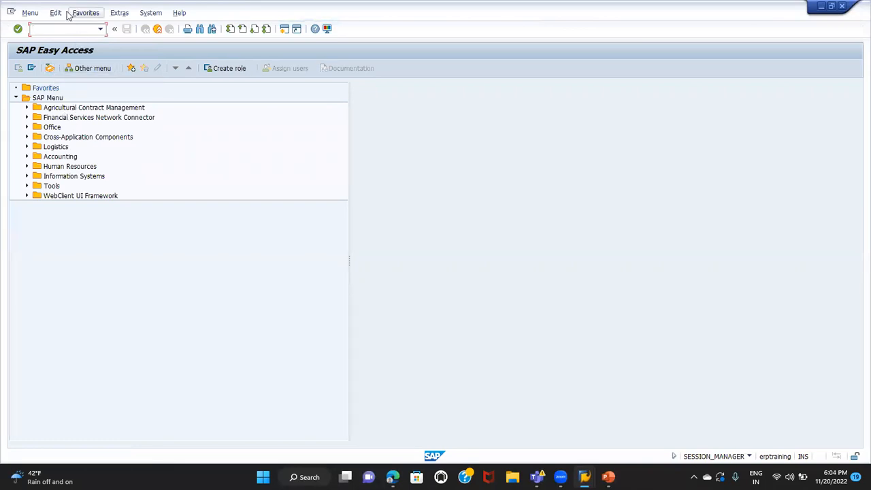
{"action": "type", "text": "SPRO"}
{"action": "key", "text": "Return"}
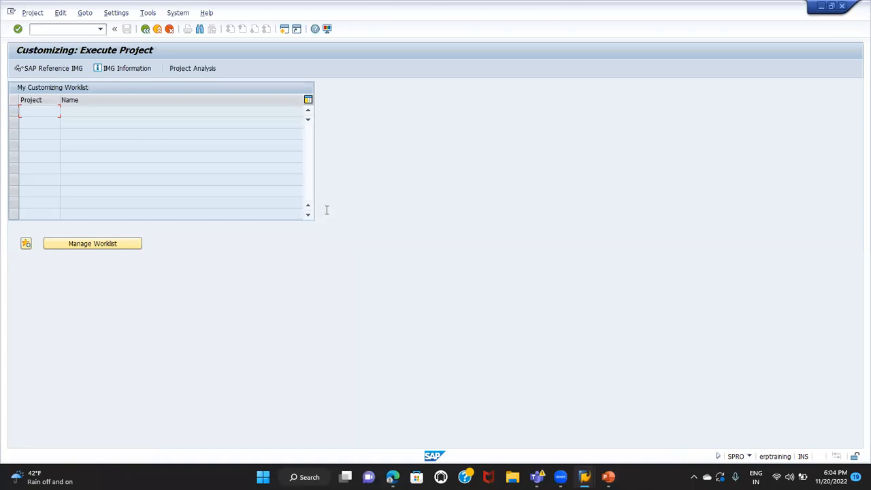
{"action": "left_click", "coordinate": [73, 68]}
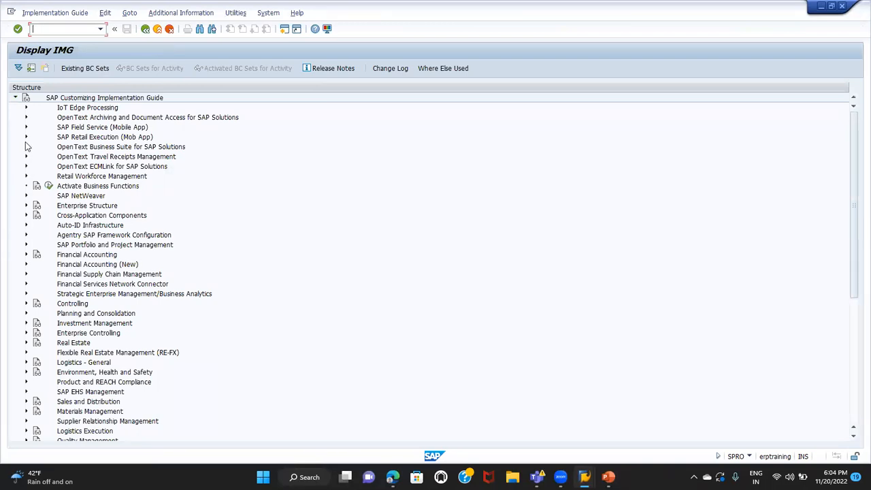
Expand Financial Accounting, Accounts Receivable and Accounts Payable, Customer Accounts, Master Data, down to Preparations for Creating Customer Master Data
{"action": "scroll", "coordinate": [26, 219], "scroll_direction": "down", "scroll_amount": 2}
{"action": "scroll", "coordinate": [26, 219], "scroll_direction": "down", "scroll_amount": 1}
{"action": "scroll", "coordinate": [26, 219], "scroll_direction": "up", "scroll_amount": 3}
{"action": "left_click", "coordinate": [25, 255]}
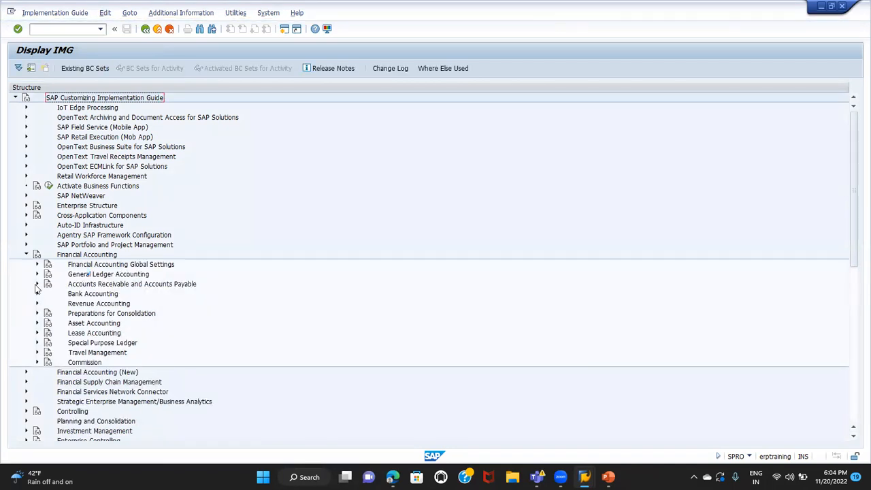
{"action": "left_click", "coordinate": [37, 285]}
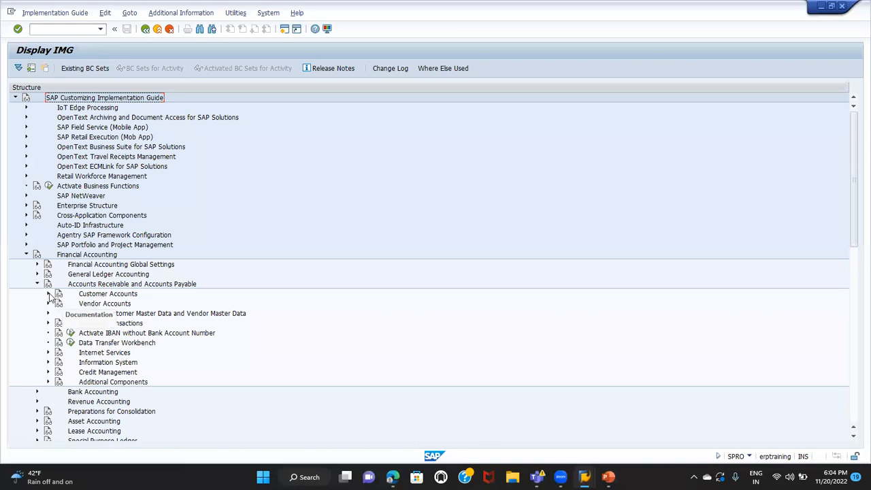
{"action": "left_click", "coordinate": [48, 294]}
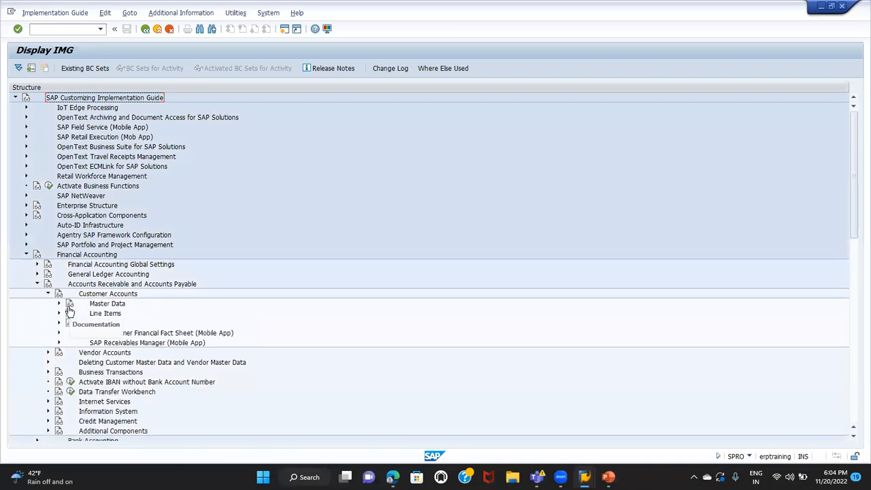
{"action": "left_click", "coordinate": [58, 303]}
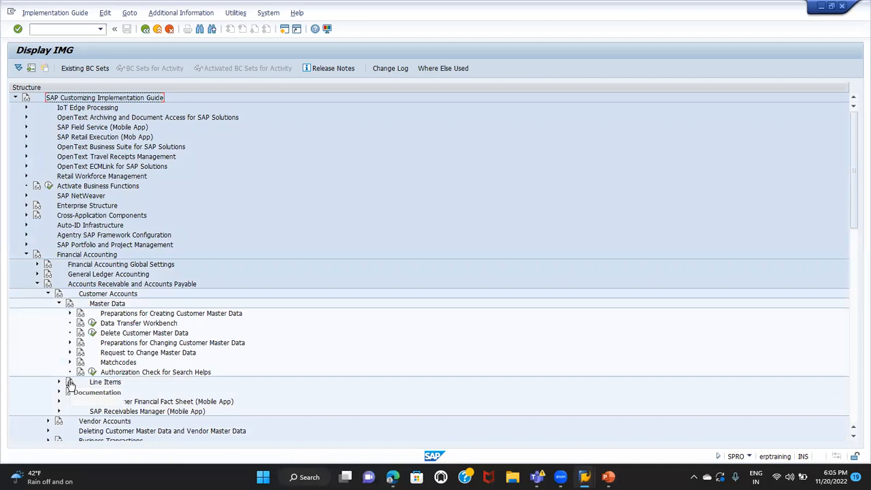
{"action": "left_click", "coordinate": [69, 314]}
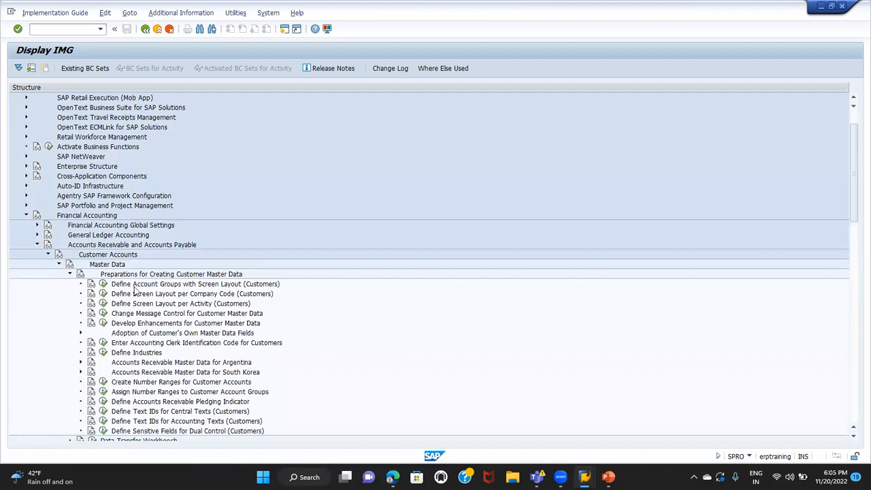
Open the Create Number Ranges for Customer Accounts activity and display the customer intervals in change mode
{"action": "left_click", "coordinate": [146, 285]}
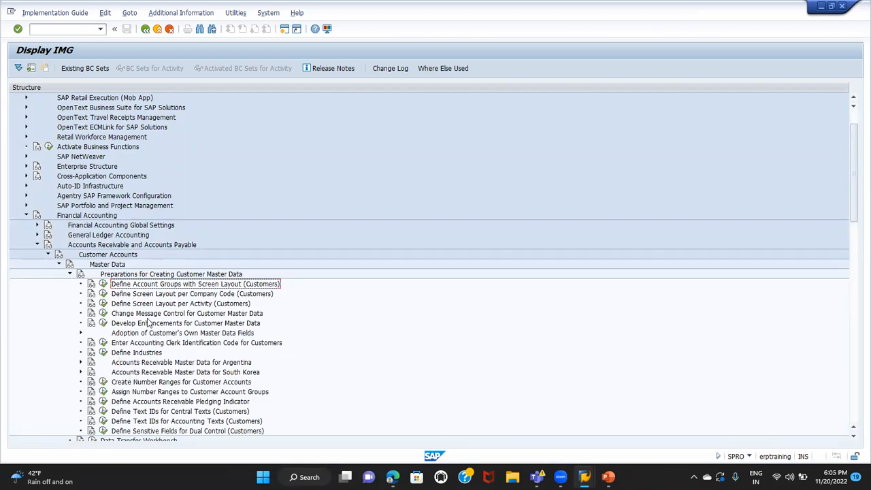
{"action": "scroll", "coordinate": [121, 359], "scroll_direction": "down", "scroll_amount": 3}
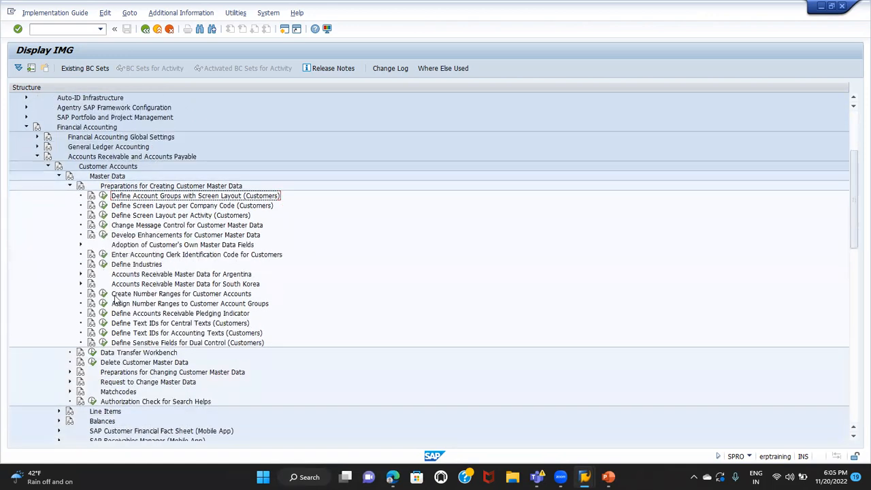
{"action": "left_click", "coordinate": [142, 295]}
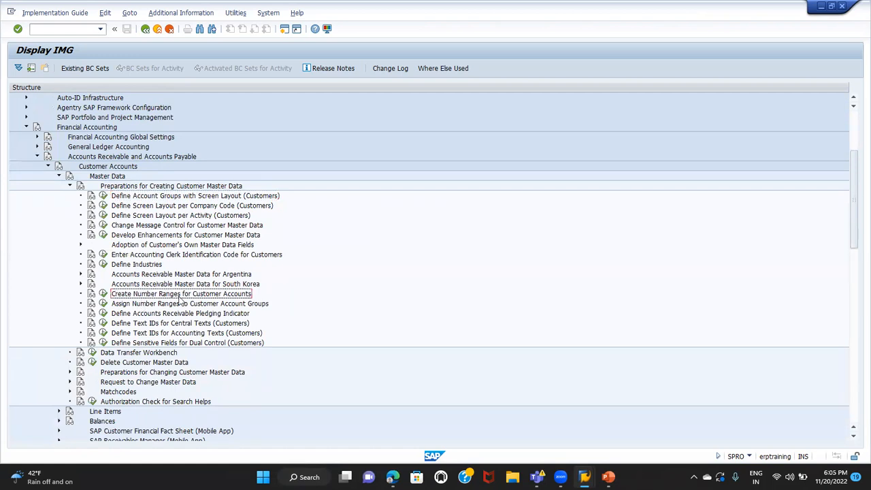
{"action": "left_click", "coordinate": [102, 294]}
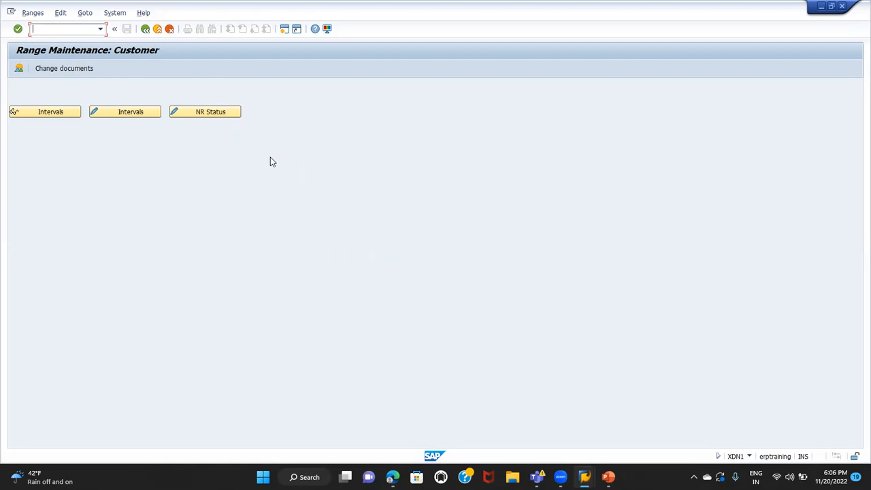
{"action": "left_click", "coordinate": [134, 113]}
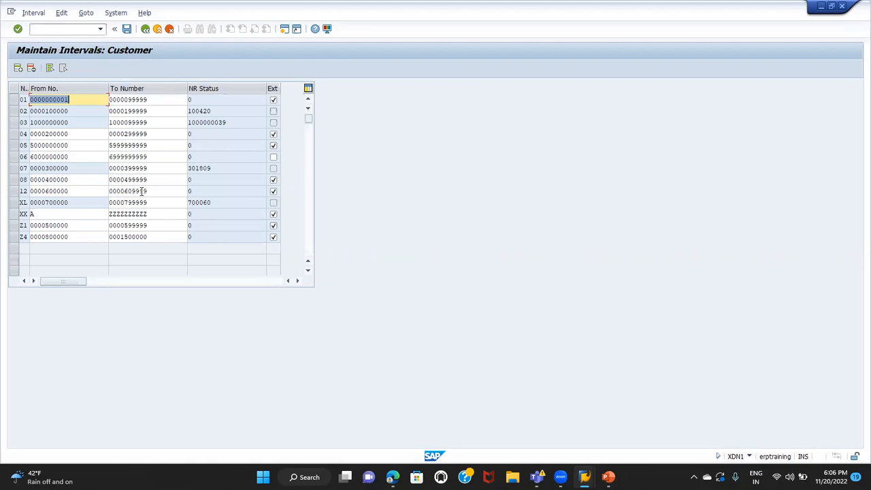
Examine customer number range intervals 01 and 02, comparing their limits, number status and external assignment settings
{"action": "left_click", "coordinate": [13, 100]}
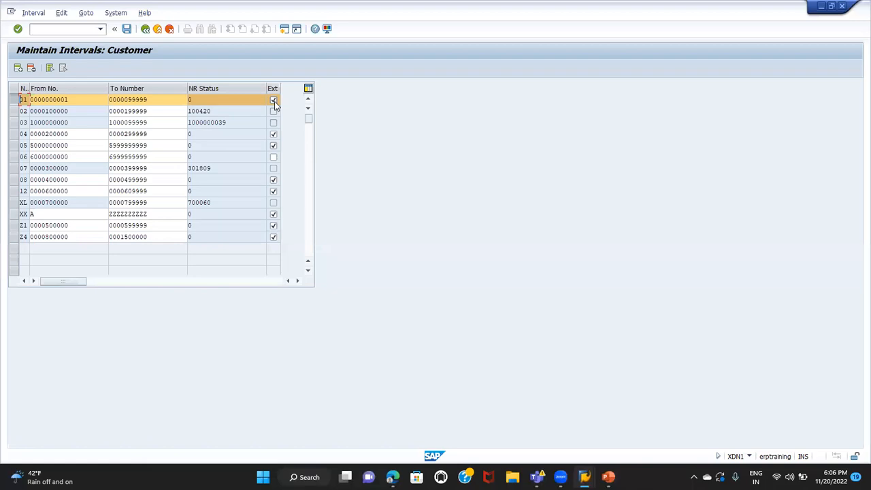
{"action": "left_click", "coordinate": [15, 113]}
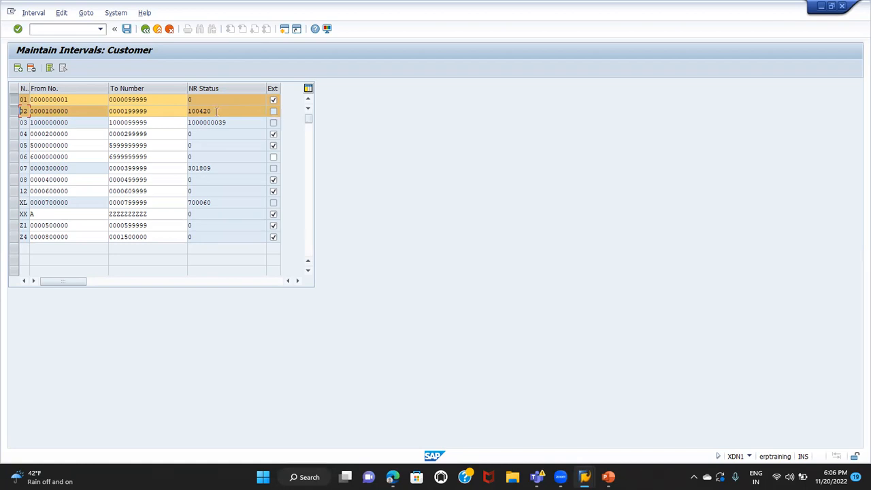
{"action": "left_click_drag", "start_coordinate": [216, 111], "coordinate": [175, 107]}
{"action": "left_click", "coordinate": [215, 110]}
{"action": "left_click", "coordinate": [13, 100]}
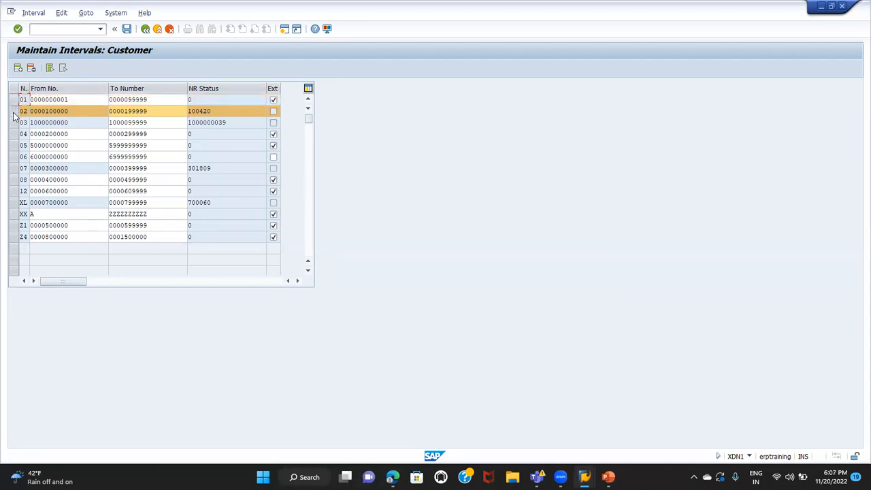
{"action": "left_click", "coordinate": [13, 112]}
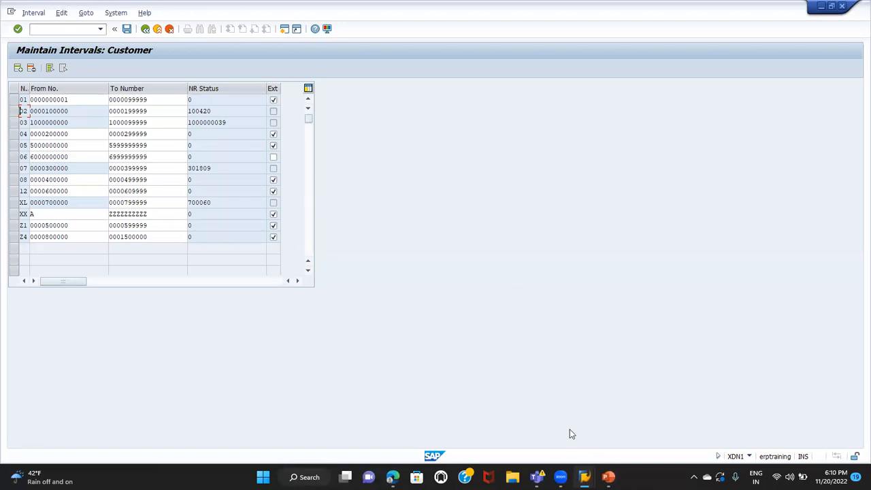
{"action": "mouse_move", "coordinate": [560, 476]}
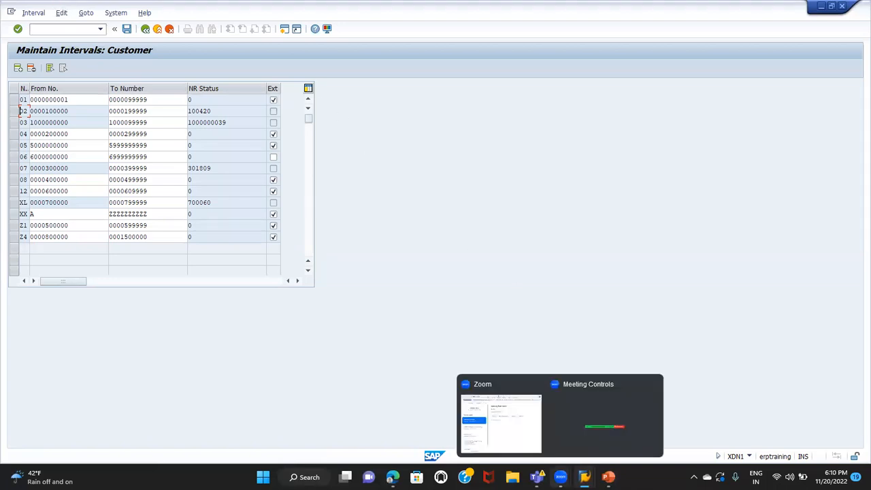
{"action": "left_click", "coordinate": [550, 443]}
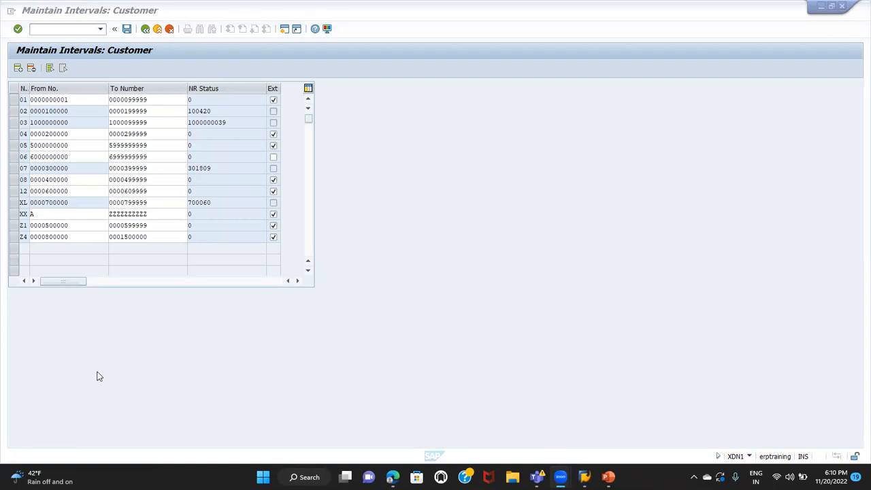
{"action": "left_click", "coordinate": [58, 386]}
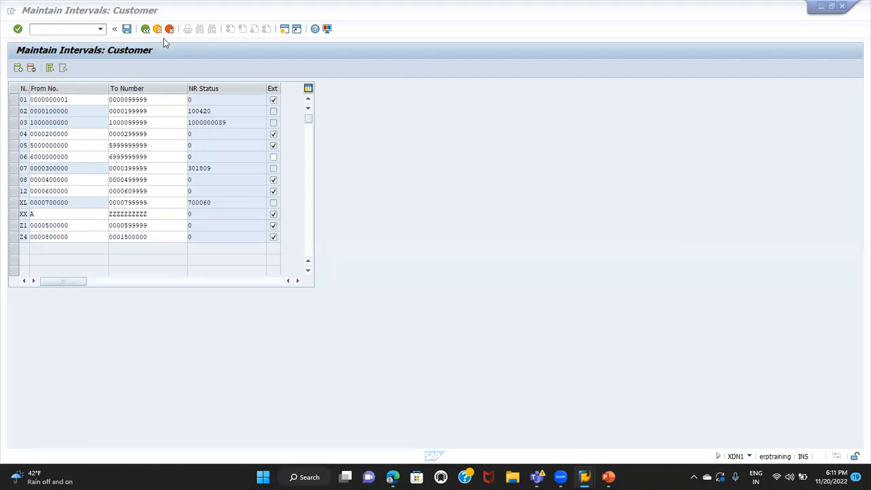
Leave the customer interval maintenance and open the Assign Number Ranges to Customer Account Groups activity
{"action": "left_click", "coordinate": [145, 29]}
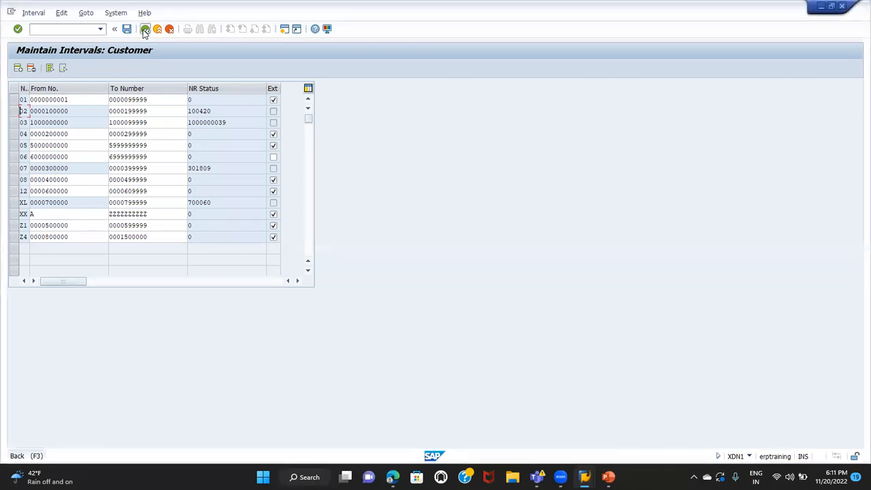
{"action": "left_click", "coordinate": [144, 30]}
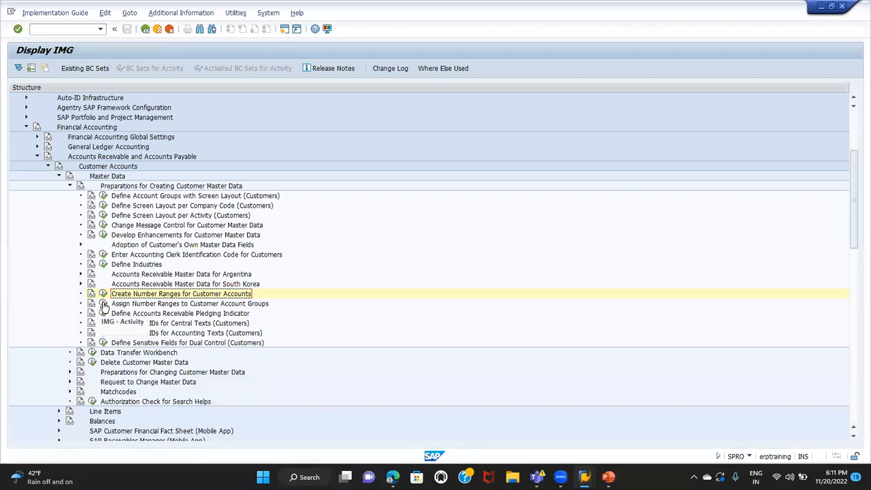
{"action": "left_click", "coordinate": [104, 304]}
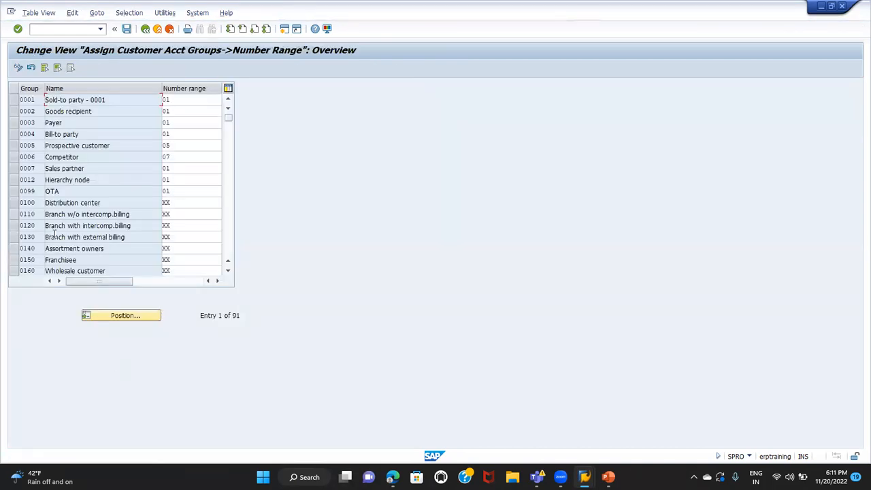
Examine the number range assigned to account groups 0001 (Sold-to party) and 0005 (Prospective customer)
{"action": "left_click", "coordinate": [14, 101]}
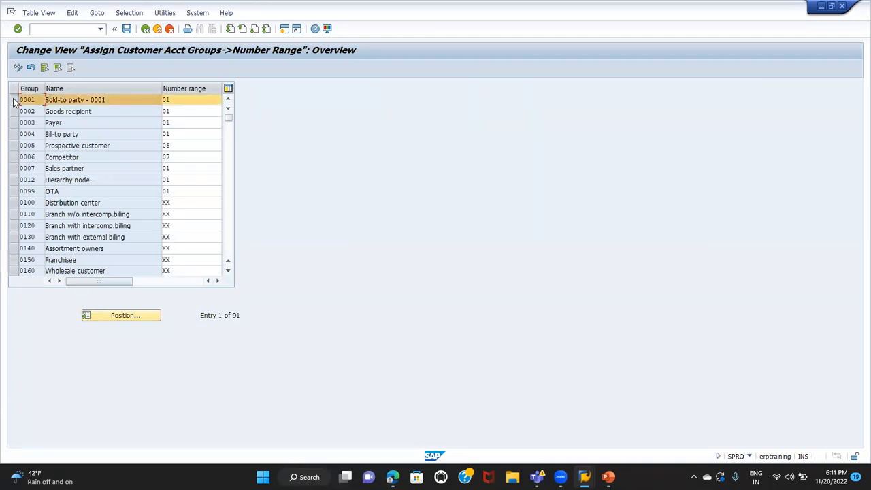
{"action": "left_click", "coordinate": [180, 101]}
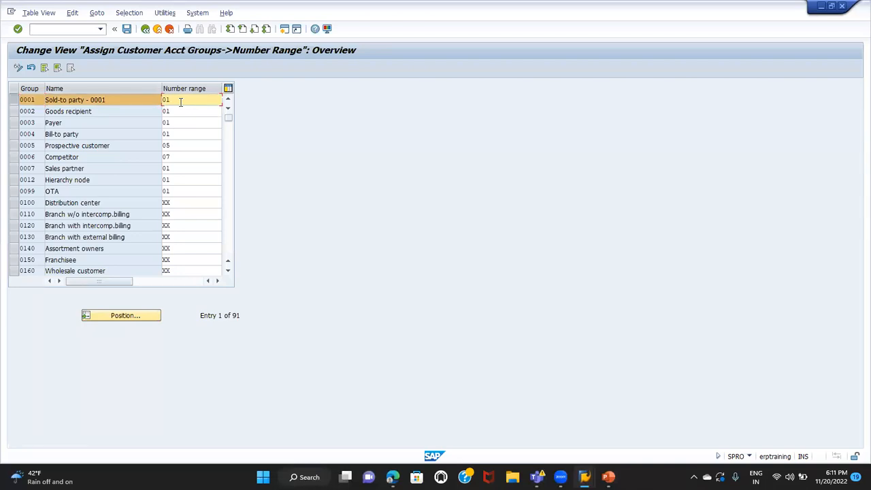
{"action": "left_click", "coordinate": [12, 147]}
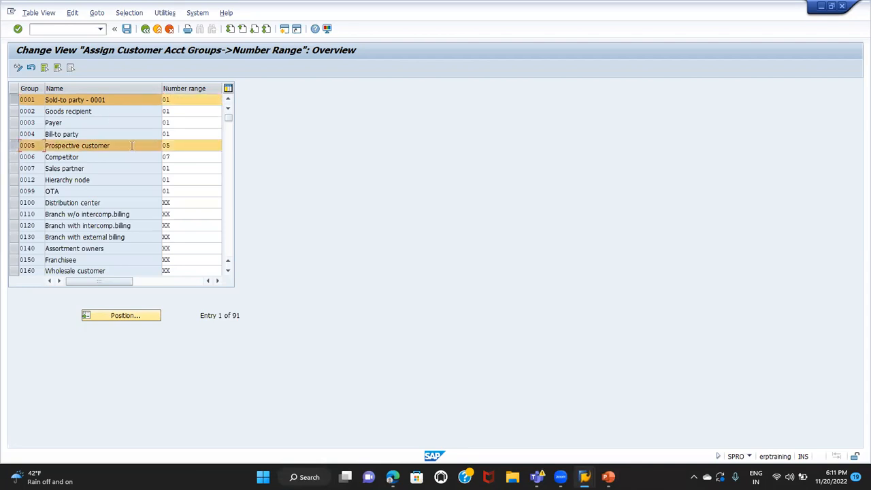
{"action": "left_click", "coordinate": [182, 146]}
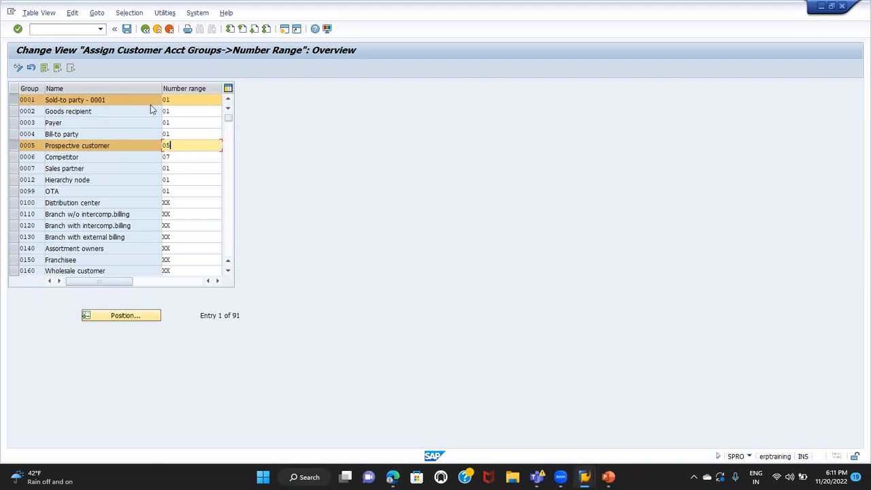
{"action": "left_click", "coordinate": [198, 97]}
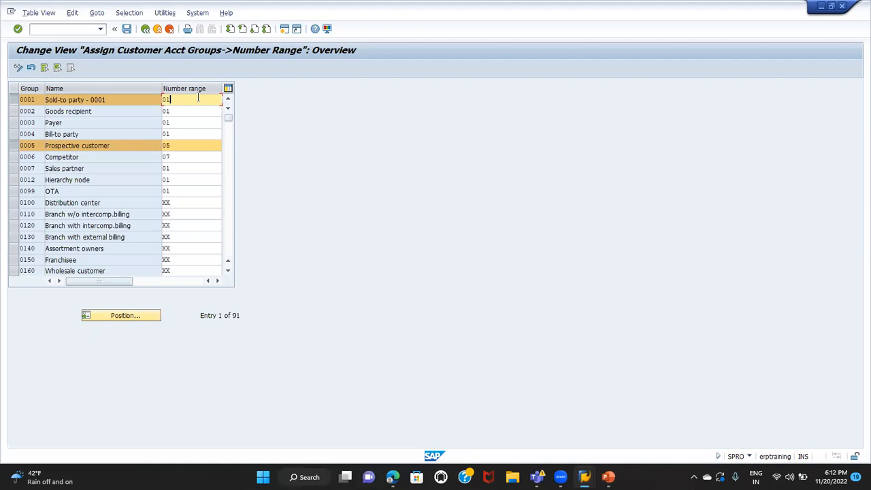
Open the Define Account Groups with Screen Layout (Customers) activity and display the details of account group 0001 (Sold-to party)
{"action": "left_click", "coordinate": [145, 29]}
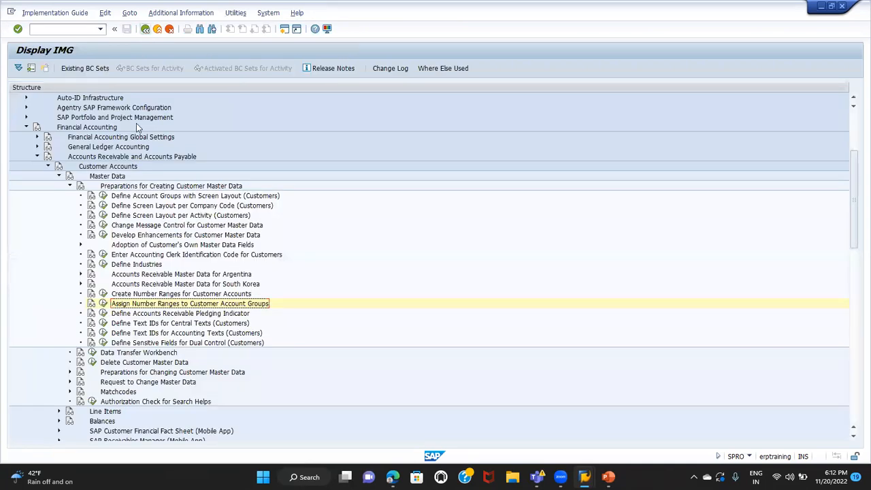
{"action": "left_click", "coordinate": [103, 196]}
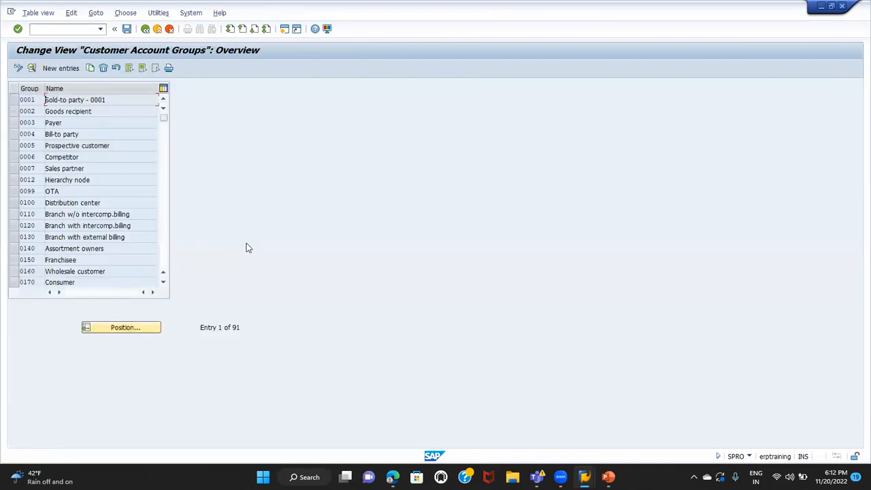
{"action": "left_click", "coordinate": [13, 100]}
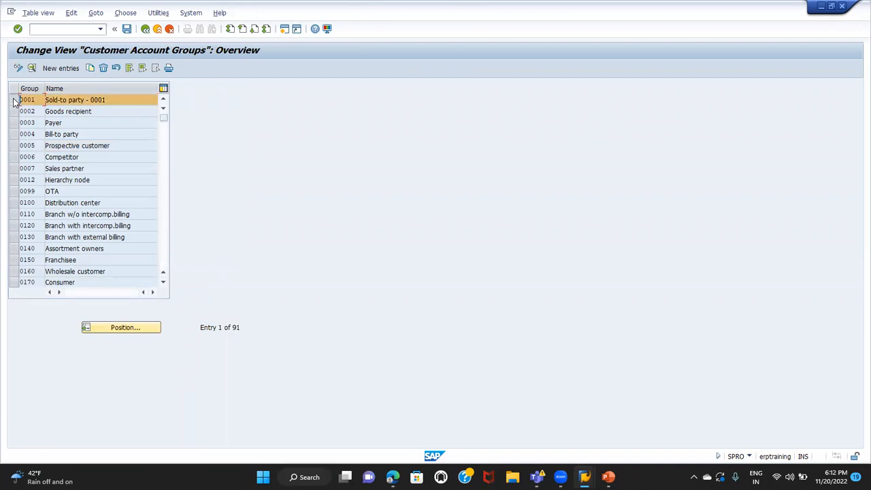
{"action": "left_click", "coordinate": [32, 68]}
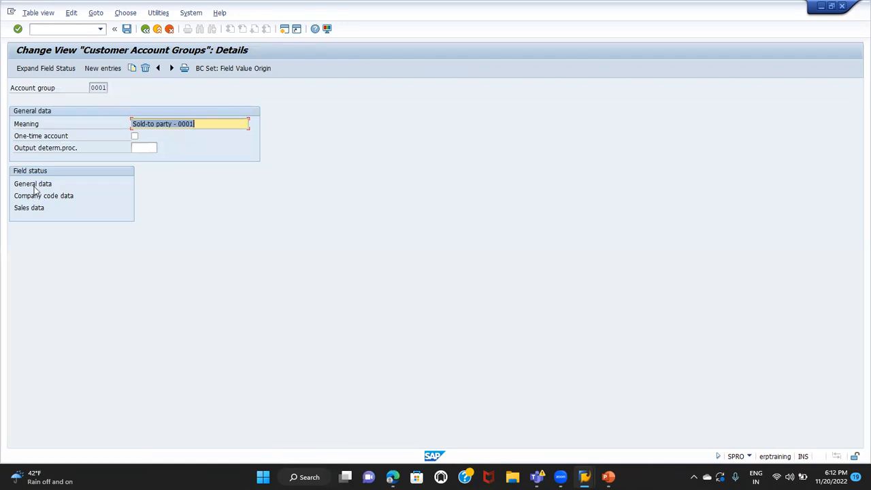
Examine the Address field statuses under General data for account group 0001, comparing suppressed, required, optional and display fields
{"action": "left_click", "coordinate": [34, 183]}
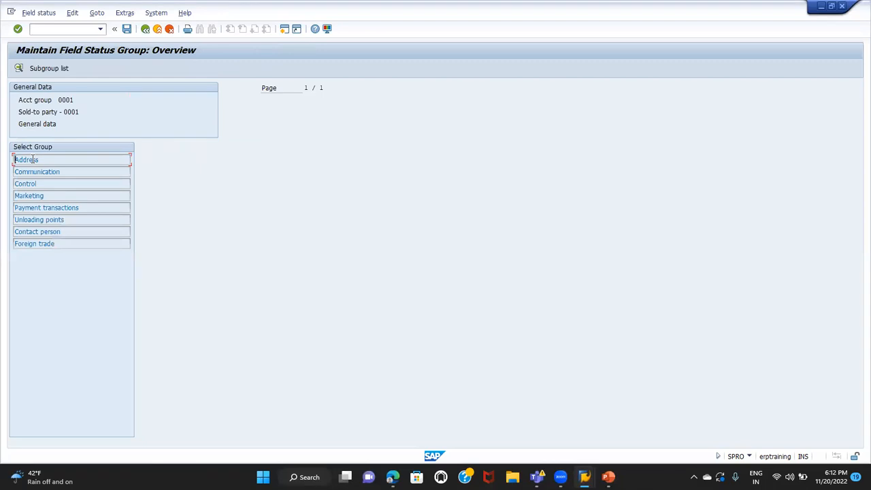
{"action": "left_click", "coordinate": [54, 207]}
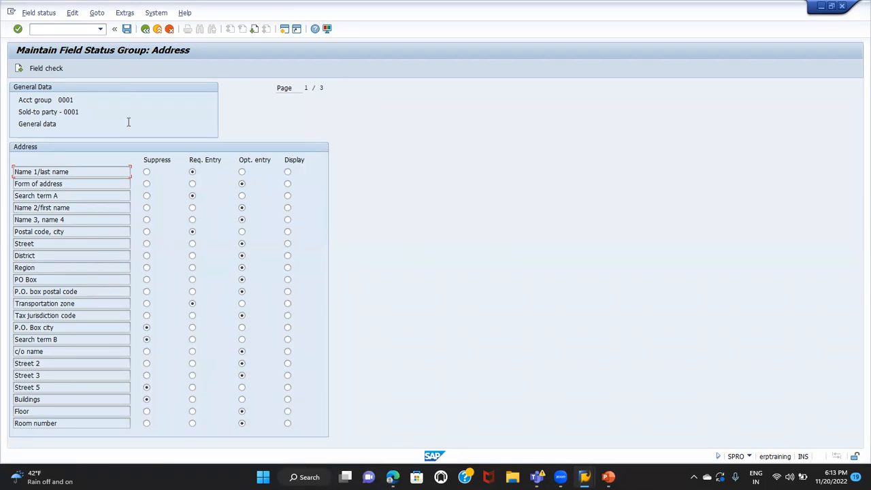
{"action": "left_click", "coordinate": [69, 100]}
{"action": "double_click", "coordinate": [69, 99]}
Leave the field status and customer account group views and return to the initial Customizing: Execute Project screen
{"action": "left_click", "coordinate": [146, 29]}
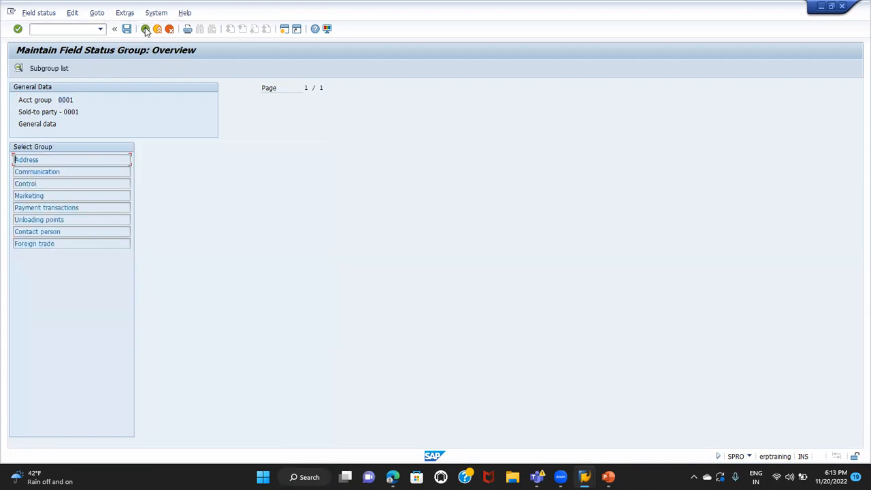
{"action": "left_click", "coordinate": [145, 29]}
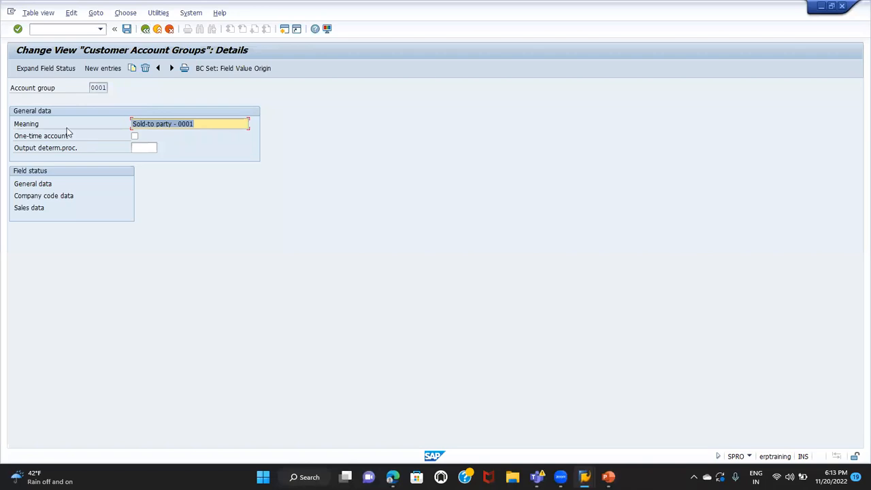
{"action": "left_click", "coordinate": [145, 30]}
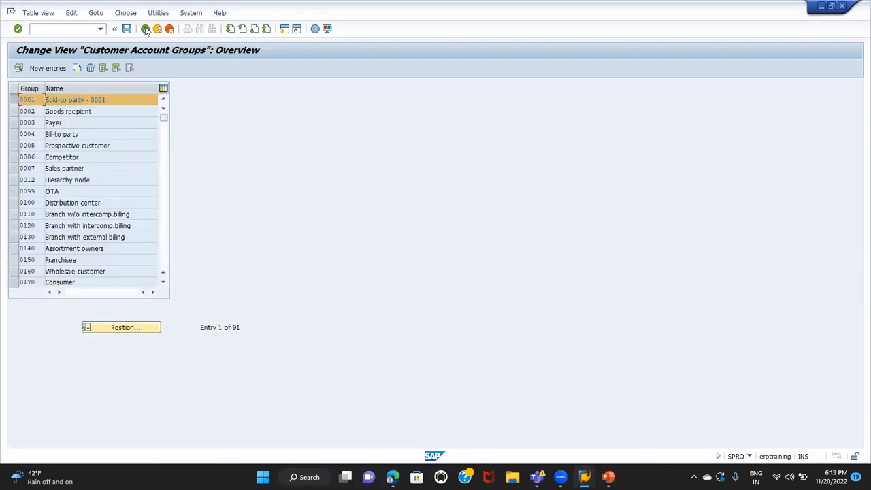
{"action": "left_click", "coordinate": [145, 29]}
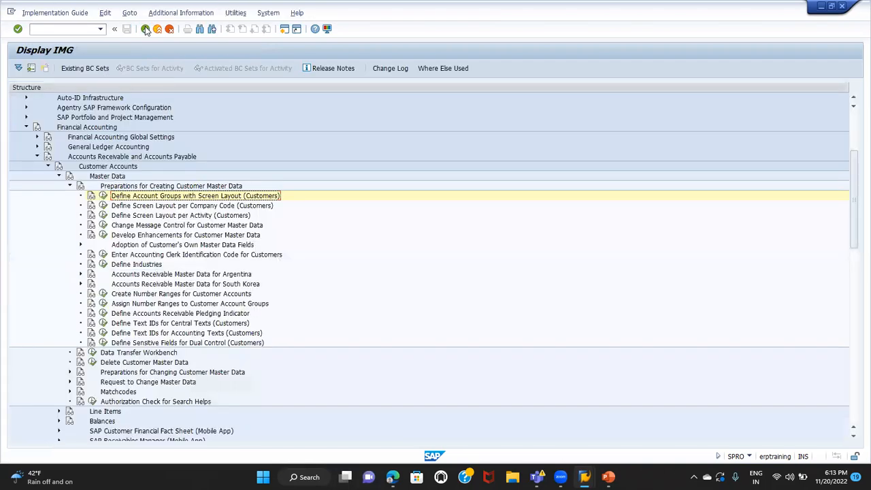
{"action": "left_click", "coordinate": [145, 29]}
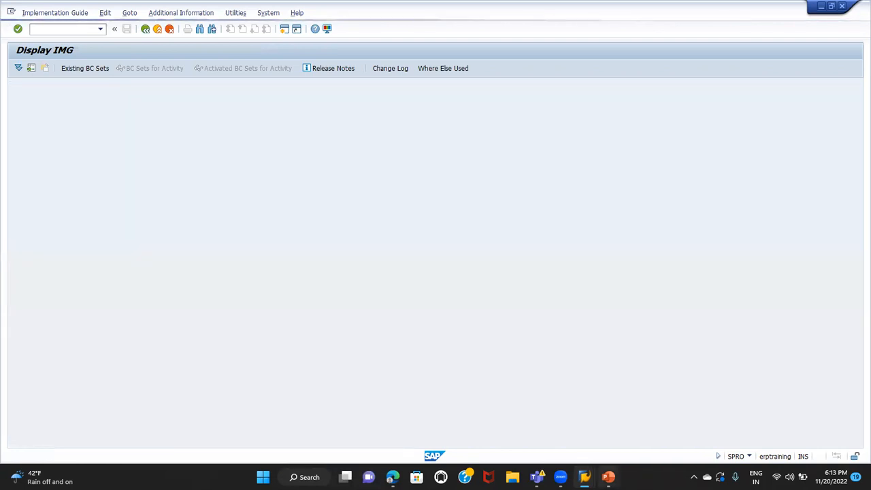
{"action": "mouse_move", "coordinate": [609, 477]}
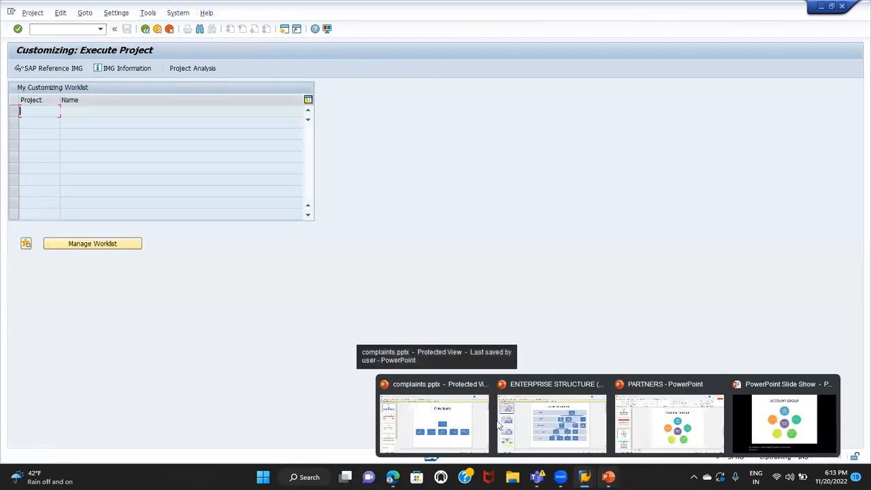
Reopen the SAP Reference IMG and locate Define Account Groups with Screen Layout (Customers) under Financial Accounting, Customer Accounts, Master Data preparations
{"action": "left_click", "coordinate": [46, 70]}
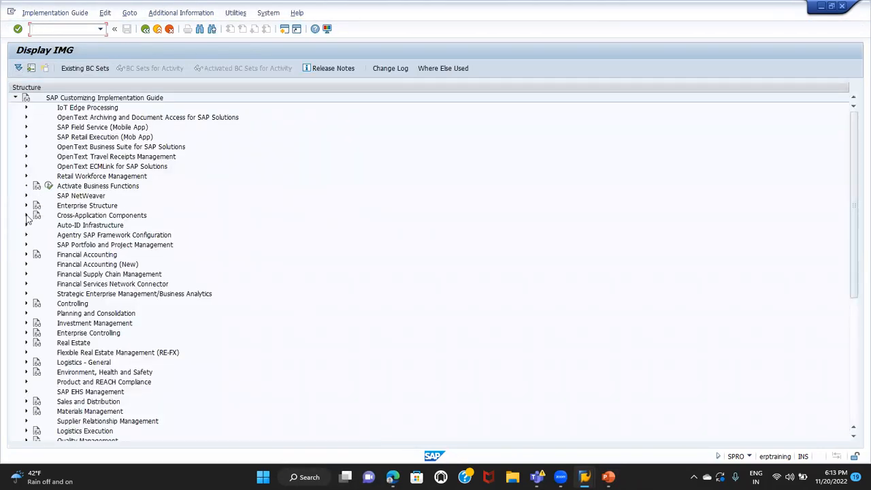
{"action": "left_click", "coordinate": [25, 255]}
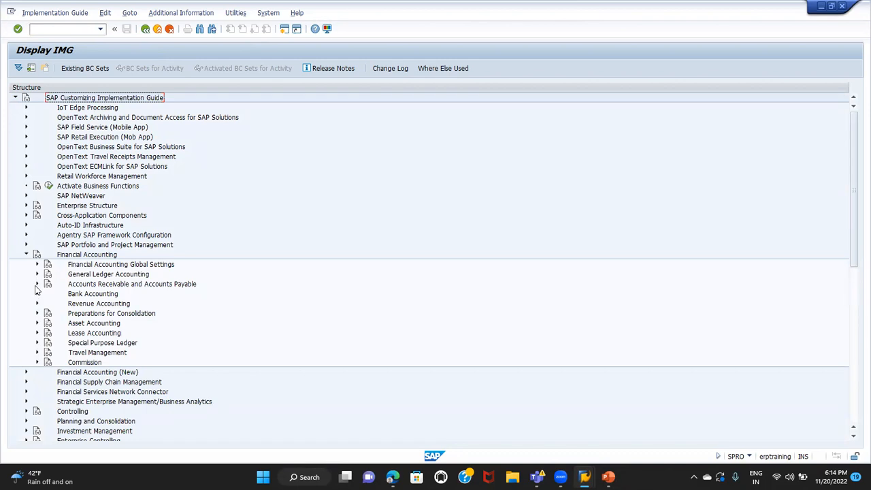
{"action": "left_click", "coordinate": [37, 285]}
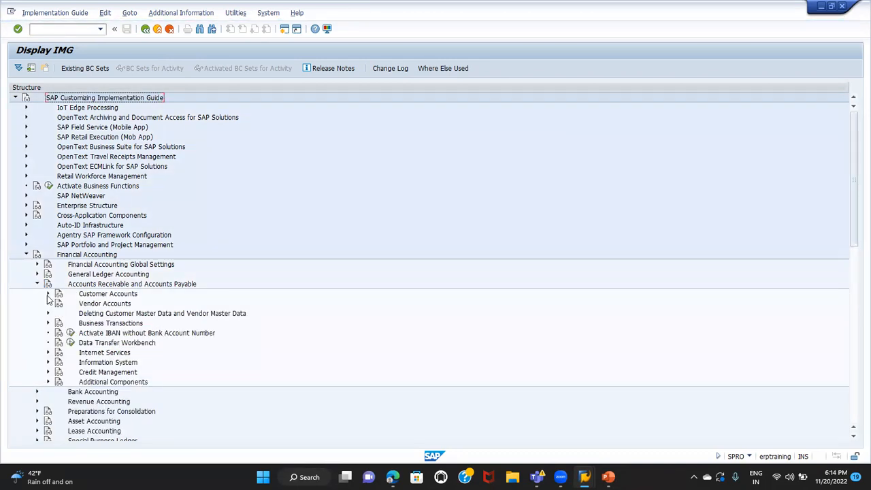
{"action": "left_click", "coordinate": [48, 294]}
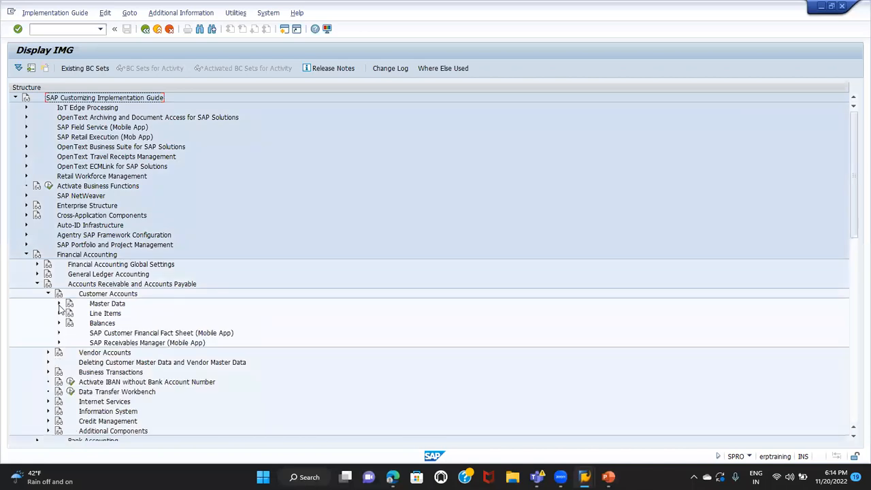
{"action": "left_click", "coordinate": [60, 305]}
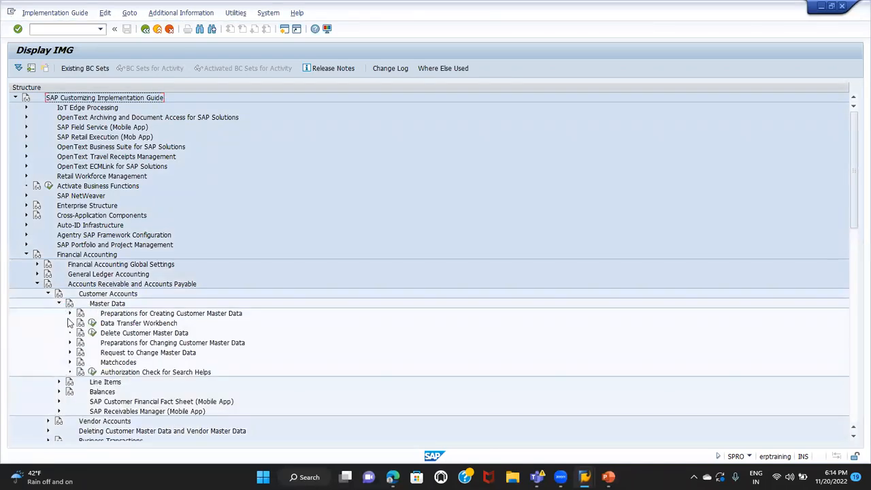
{"action": "left_click", "coordinate": [70, 314]}
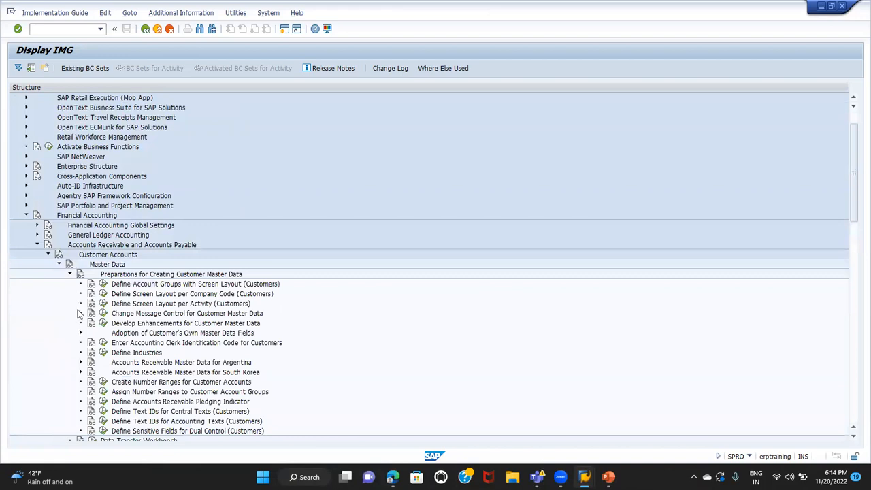
{"action": "left_click", "coordinate": [129, 285]}
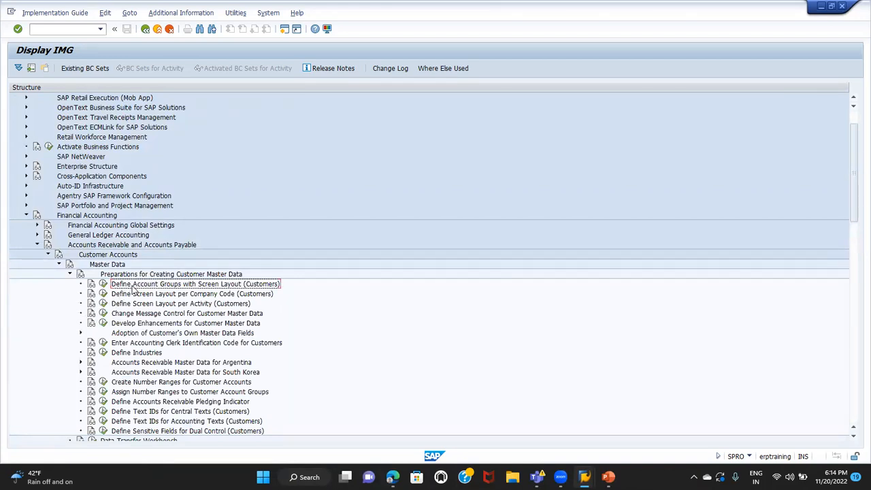
Display the customer account groups directly with transaction /NOBD2, then return to SAP Easy Access
{"action": "left_click", "coordinate": [62, 29]}
{"action": "type", "text": "/NOBD2"}
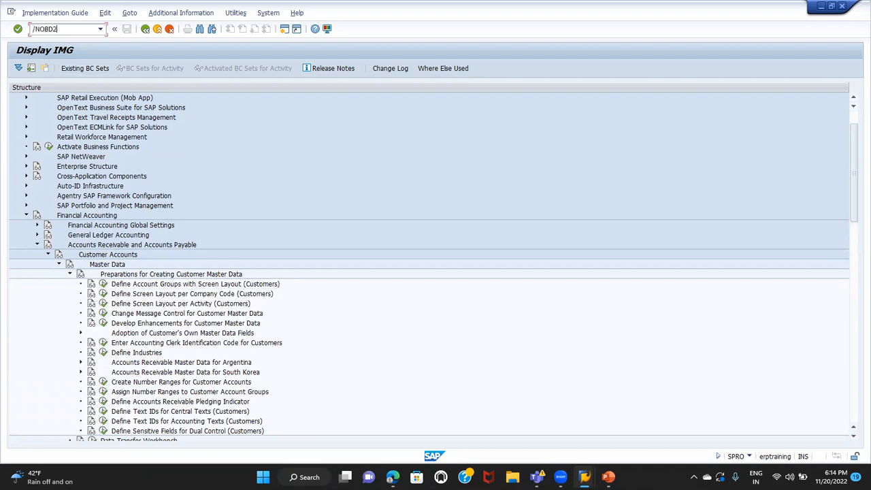
{"action": "key", "text": "Return"}
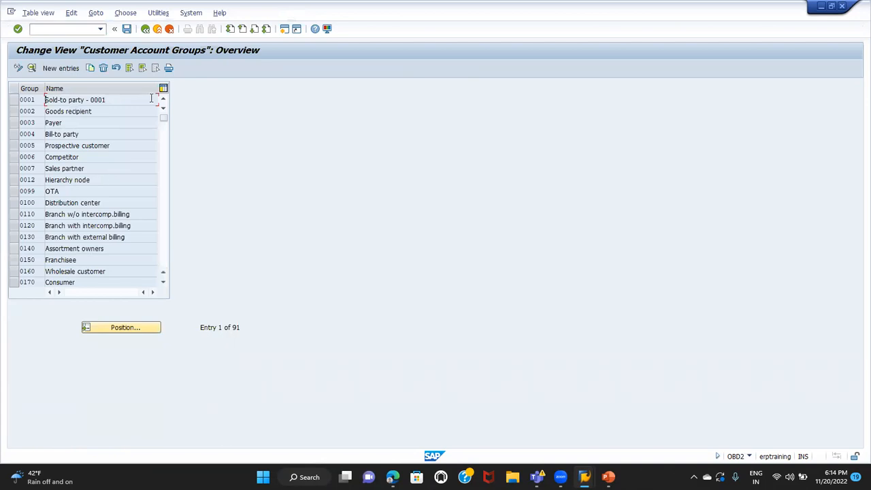
{"action": "left_click", "coordinate": [147, 31]}
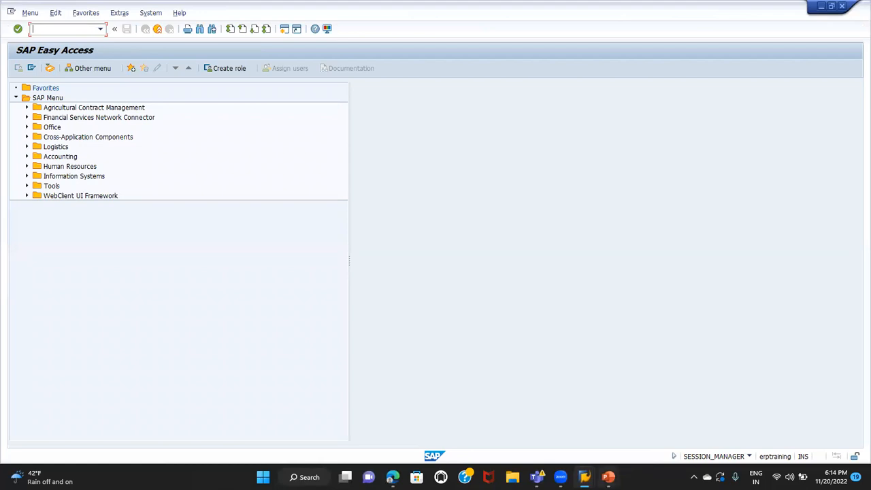
Switch to the PowerPoint slide show, review the Account Group slide, and return to SAP Easy Access
{"action": "left_click", "coordinate": [608, 478]}
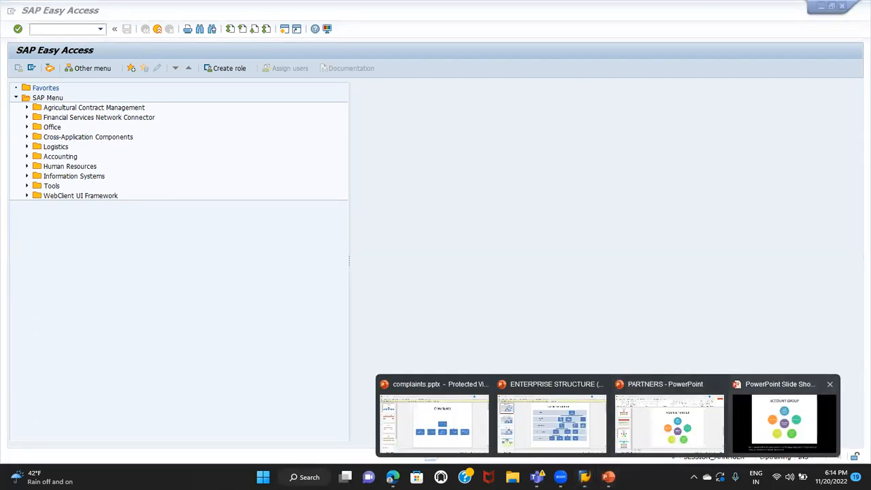
{"action": "left_click", "coordinate": [768, 428]}
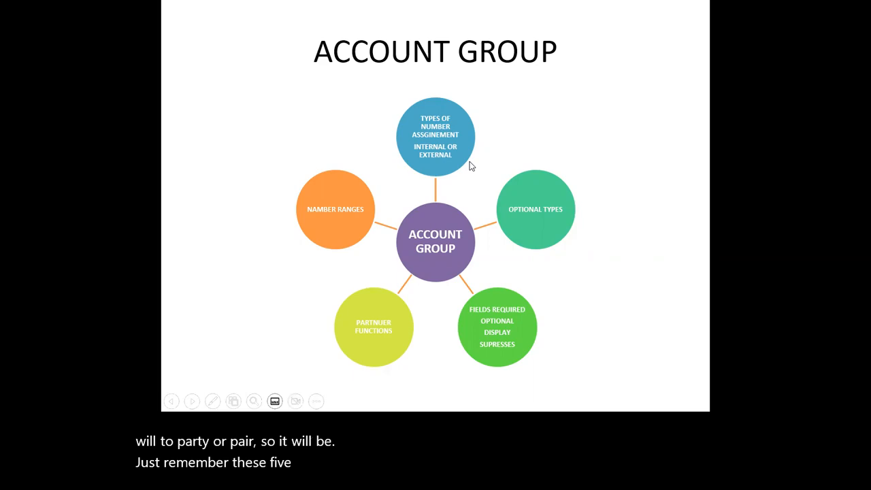
{"action": "key", "text": "alt+Tab"}
{"action": "key", "text": "alt+Tab"}
{"action": "key", "text": "Tab"}
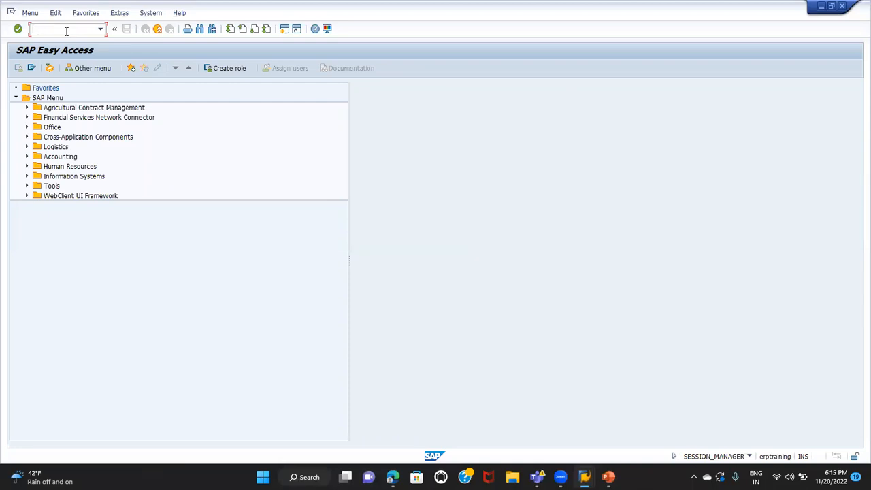
Start customer creation with transaction XD01 and choose account group ZAG1 (Sold-to party R/3 ---> CRM)
{"action": "type", "text": "XD01"}
{"action": "key", "text": "Return"}
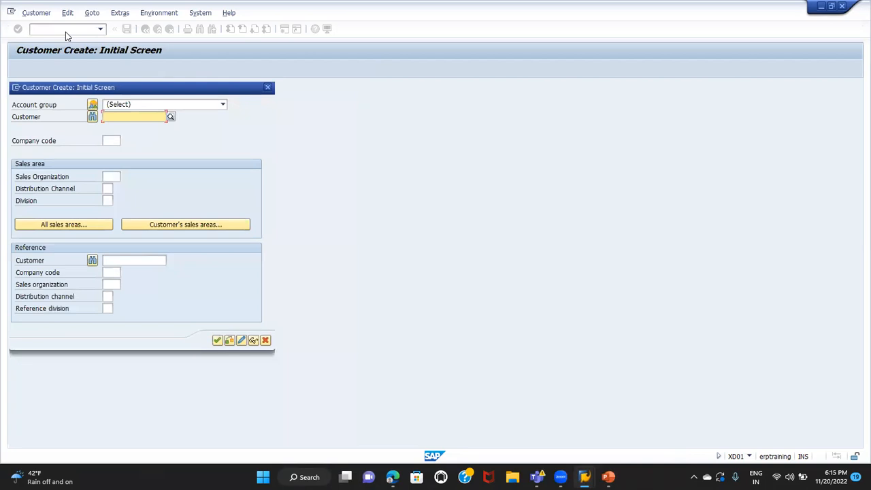
{"action": "left_click", "coordinate": [129, 105]}
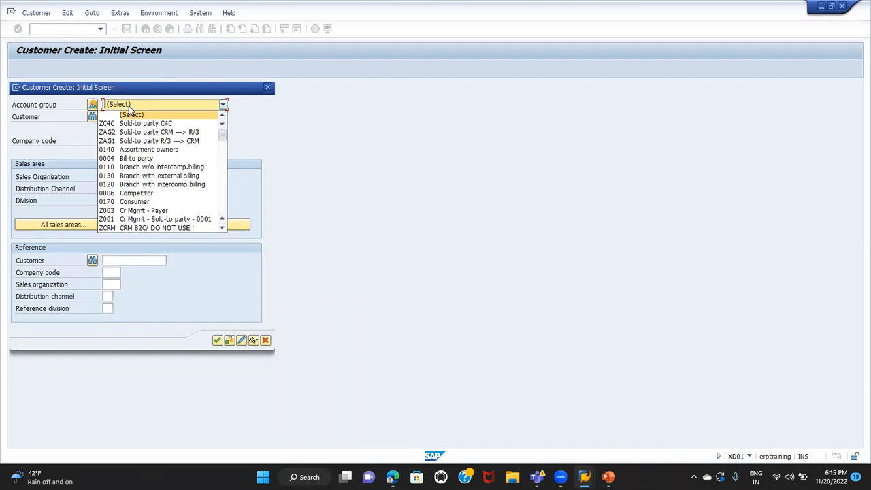
{"action": "left_click", "coordinate": [107, 141]}
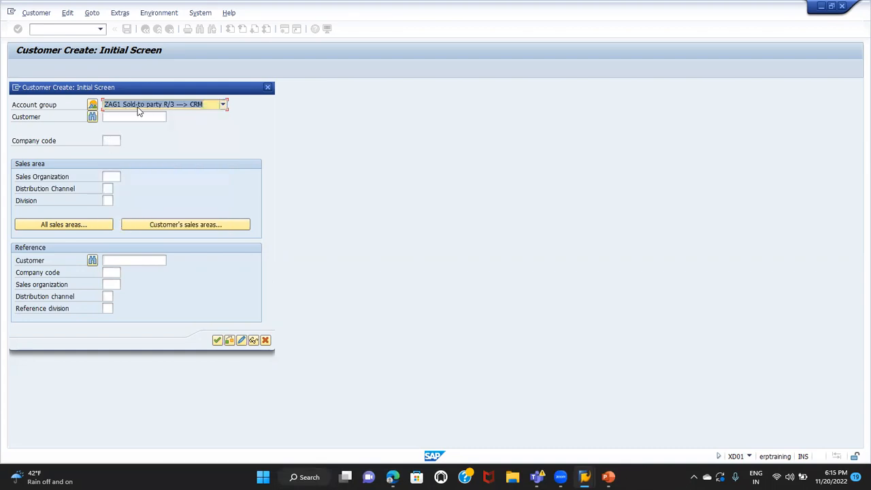
Look up account group ZAG1 in the Account Groups and Number Ranges list and adopt it for the new customer
{"action": "left_click", "coordinate": [93, 107]}
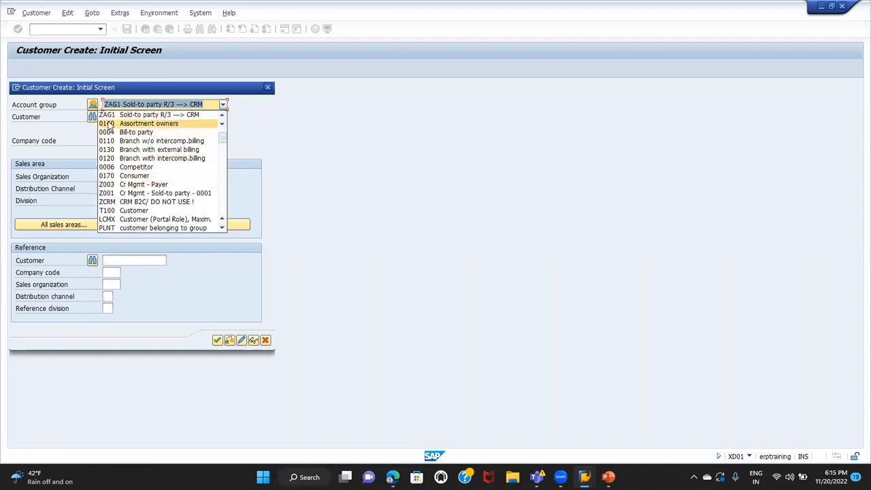
{"action": "left_click", "coordinate": [66, 107]}
{"action": "left_click", "coordinate": [92, 108]}
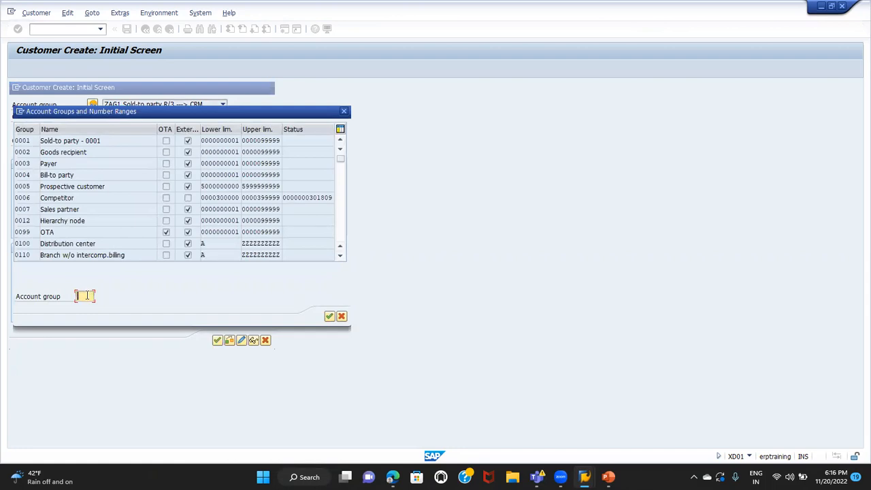
{"action": "type", "text": "ZAG1"}
{"action": "left_click", "coordinate": [330, 317]}
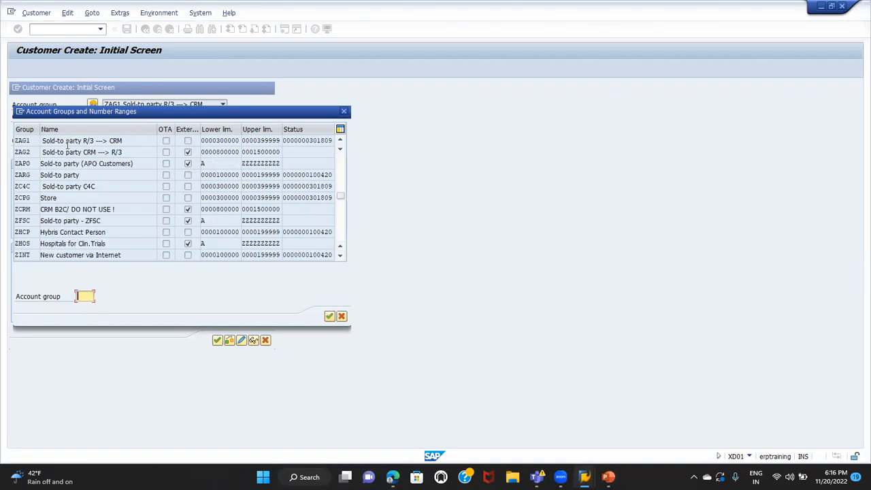
{"action": "double_click", "coordinate": [22, 141]}
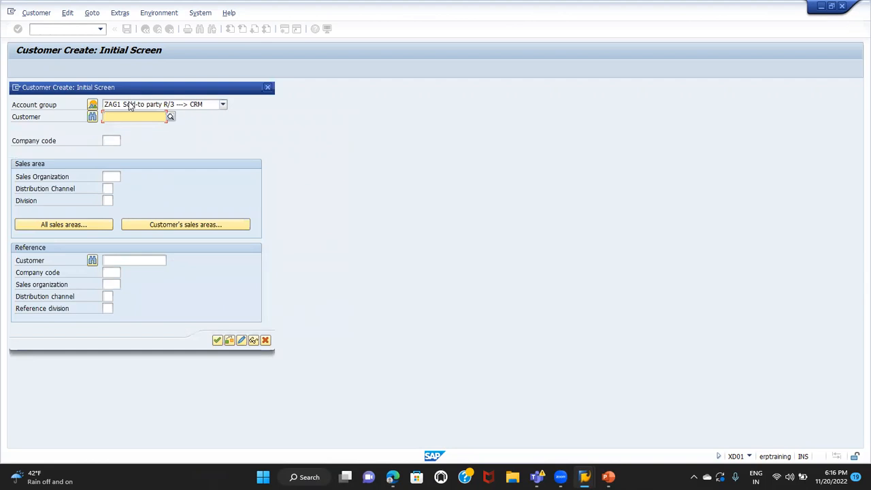
Set the new customer's company code and sales organization both to TG01
{"action": "left_click", "coordinate": [107, 142]}
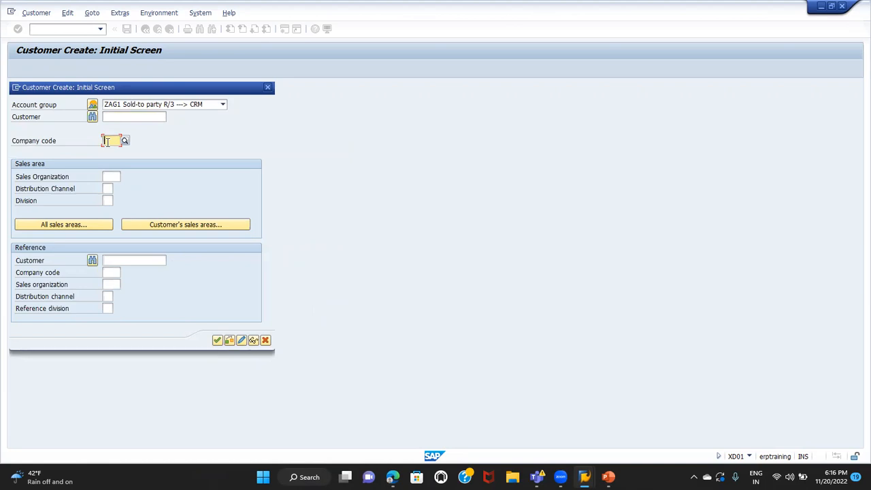
{"action": "type", "text": "TG01"}
{"action": "key", "text": "Return"}
{"action": "left_click", "coordinate": [117, 140]}
{"action": "left_click", "coordinate": [111, 176]}
{"action": "type", "text": "TG0"}
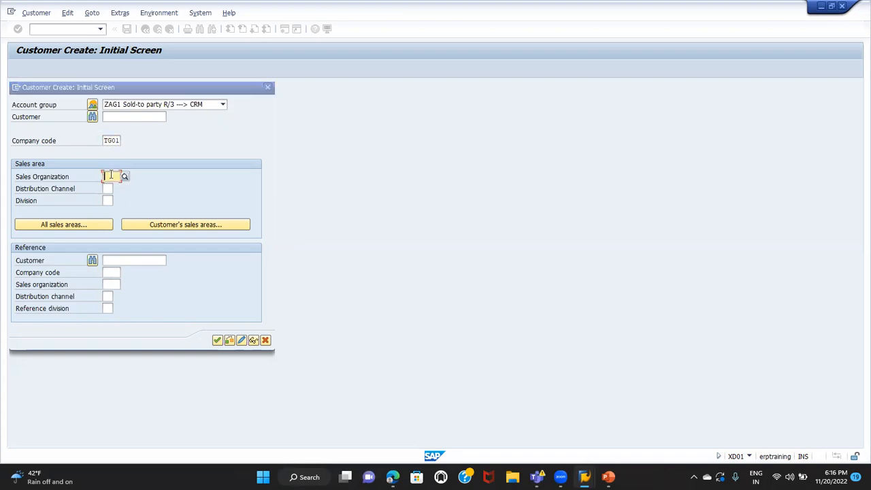
{"action": "type", "text": "1"}
{"action": "key", "text": "Return"}
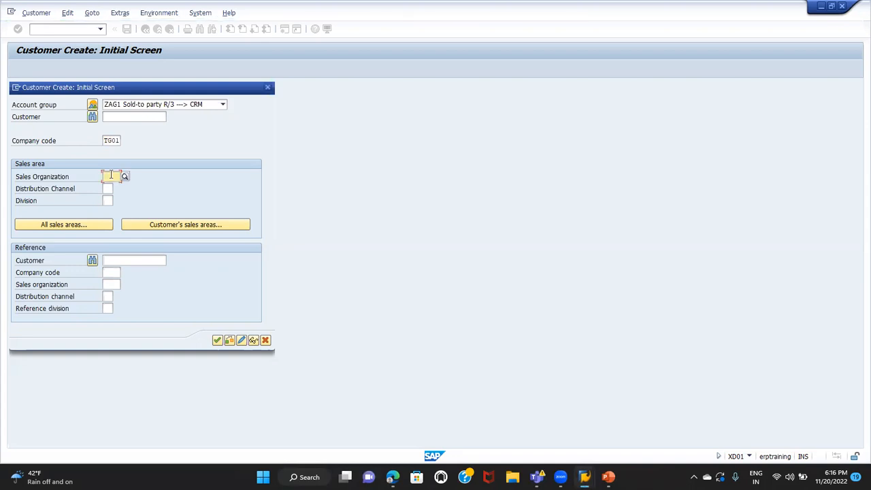
{"action": "type", "text": "01"}
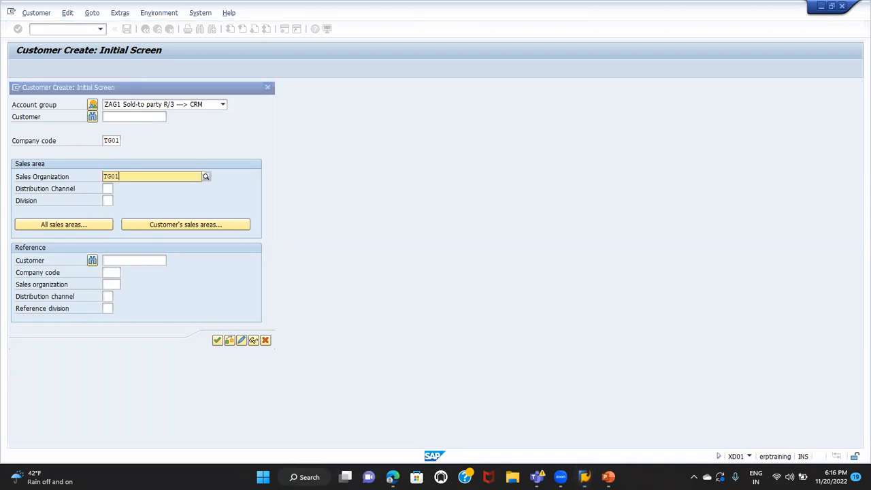
{"action": "left_click", "coordinate": [110, 195]}
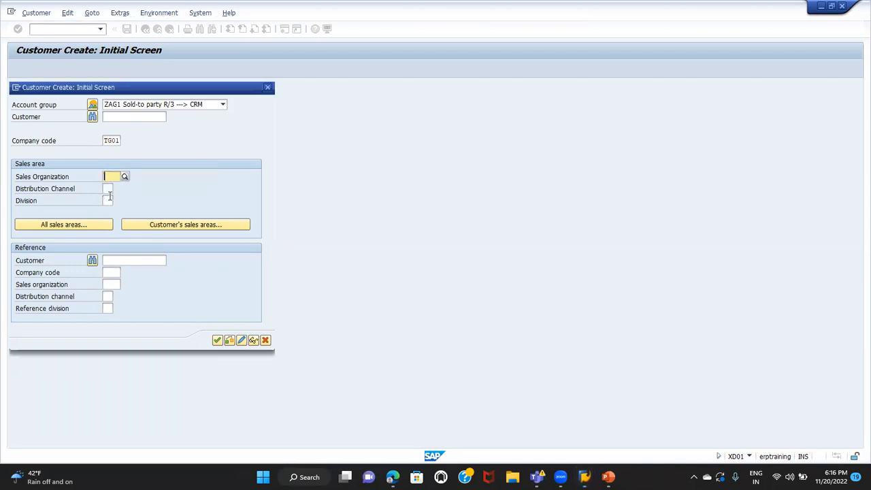
Complete the sales area with distribution channel T1 and division T1, and continue to the customer's general data
{"action": "left_click", "coordinate": [108, 190]}
{"action": "type", "text": "T1"}
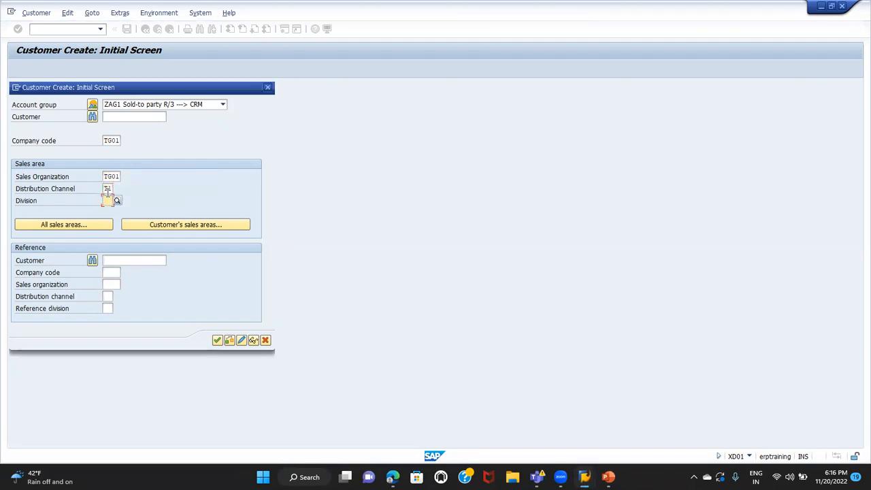
{"action": "type", "text": "T1"}
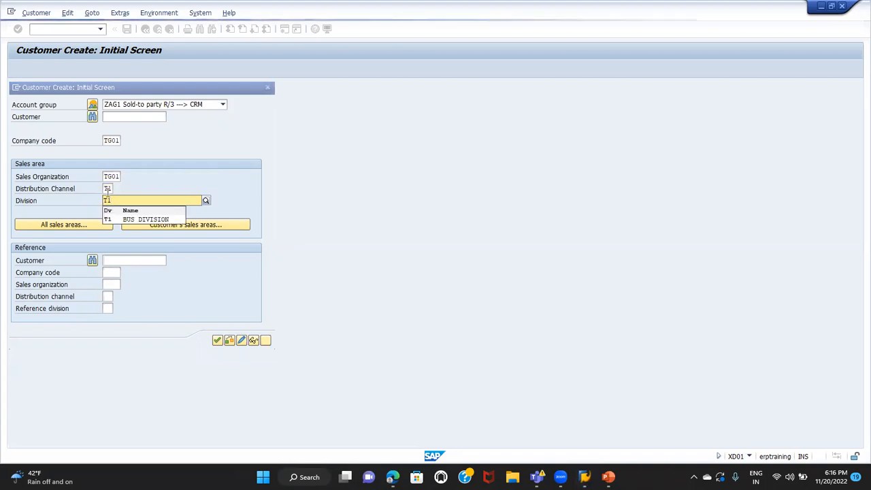
{"action": "left_click", "coordinate": [135, 168]}
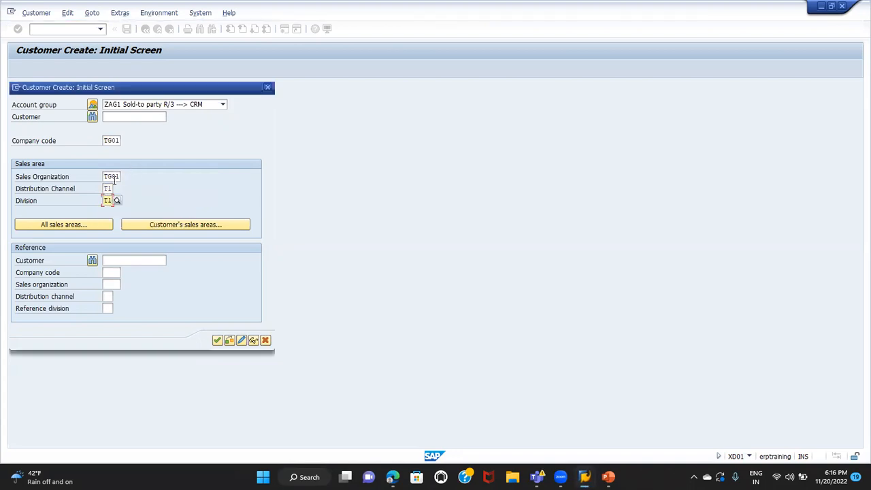
{"action": "left_click", "coordinate": [106, 141]}
{"action": "key", "text": "Return"}
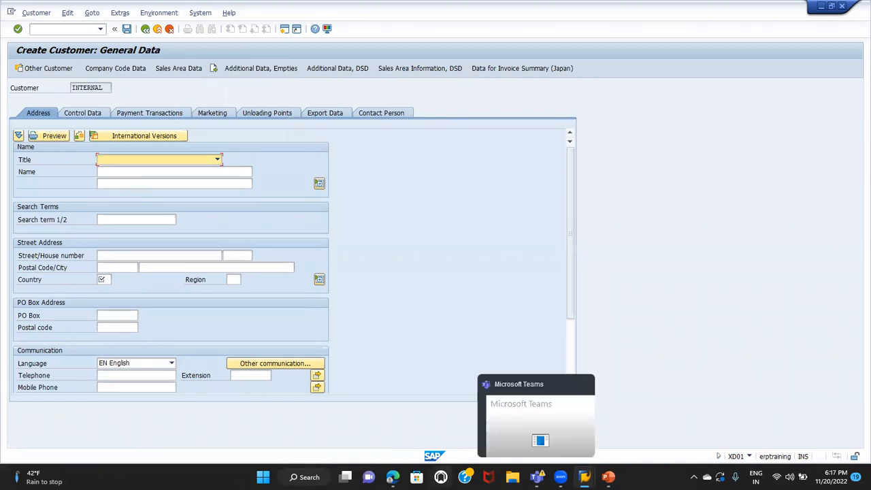
Switch to the Google Sheets spreadsheet in the browser and enter "general data" in cell G6
{"action": "left_click", "coordinate": [392, 477]}
{"action": "left_click", "coordinate": [374, 299]}
{"action": "left_click", "coordinate": [420, 174]}
{"action": "left_click", "coordinate": [379, 184]}
{"action": "type", "text": "ge"}
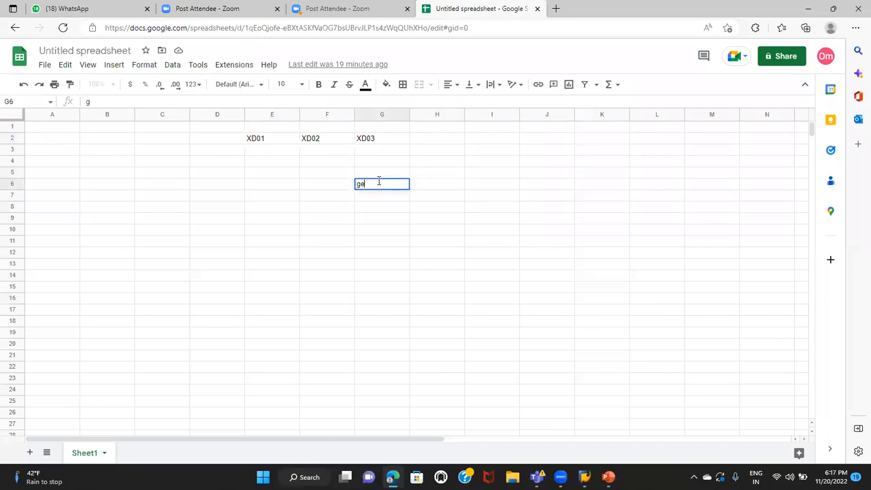
{"action": "type", "text": "neral data"}
{"action": "key", "text": "Tab"}
Enter "company code data" in cell H6 and "sales area data" in cell J6
{"action": "type", "text": "compa"}
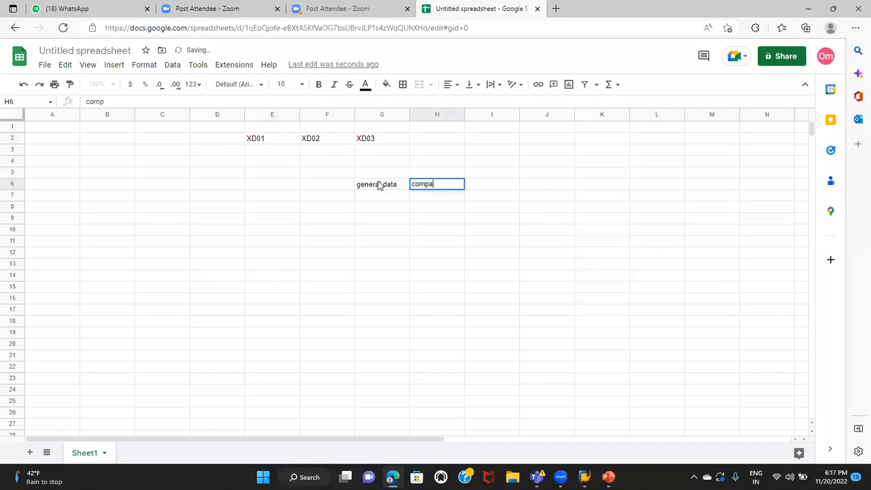
{"action": "type", "text": "ny code data"}
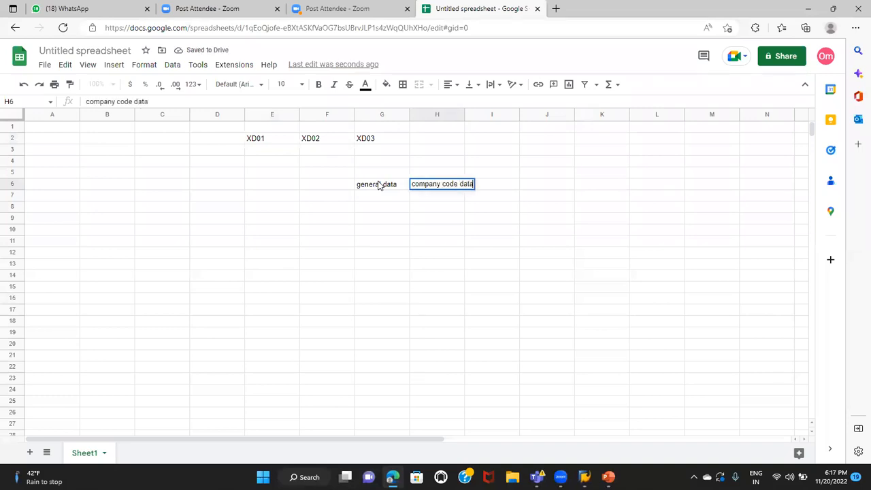
{"action": "key", "text": "Tab"}
{"action": "key", "text": "Tab"}
{"action": "type", "text": "sal"}
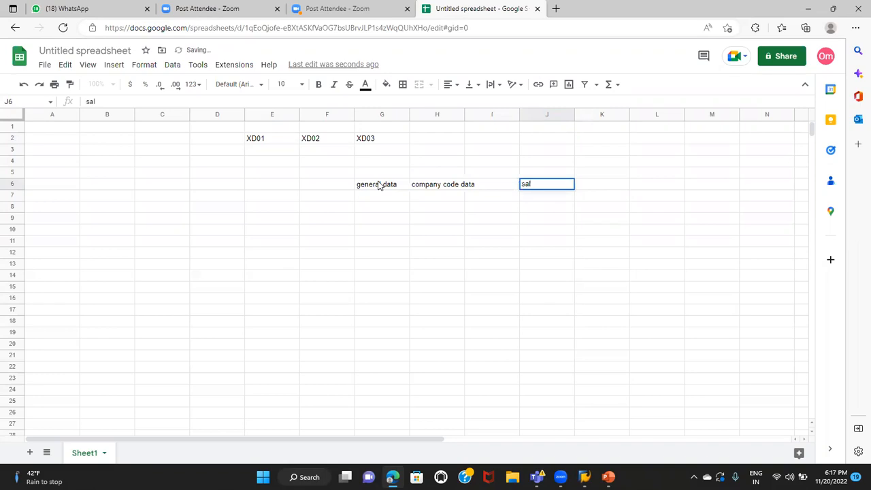
{"action": "type", "text": "es area data"}
{"action": "left_click", "coordinate": [392, 242]}
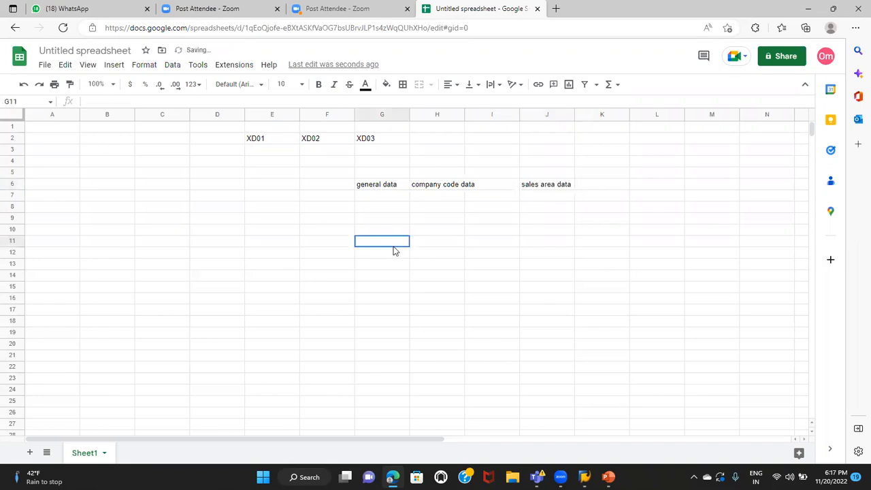
{"action": "left_click", "coordinate": [383, 219]}
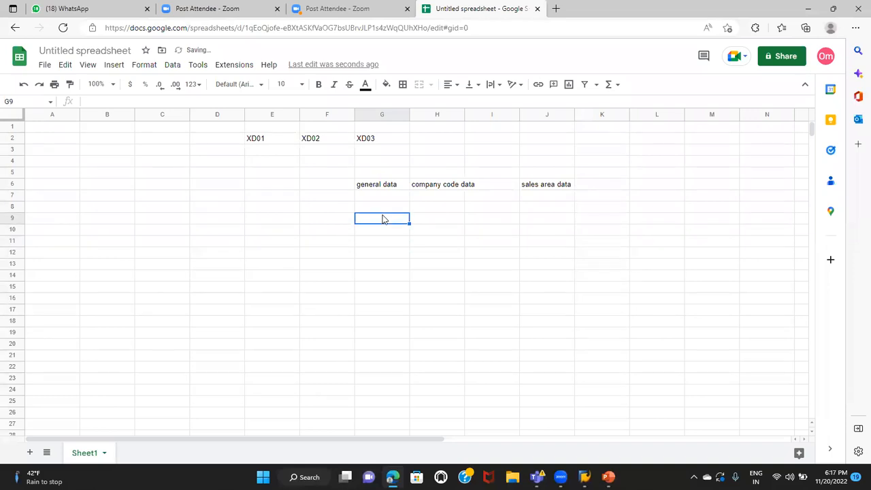
{"action": "left_click", "coordinate": [384, 190]}
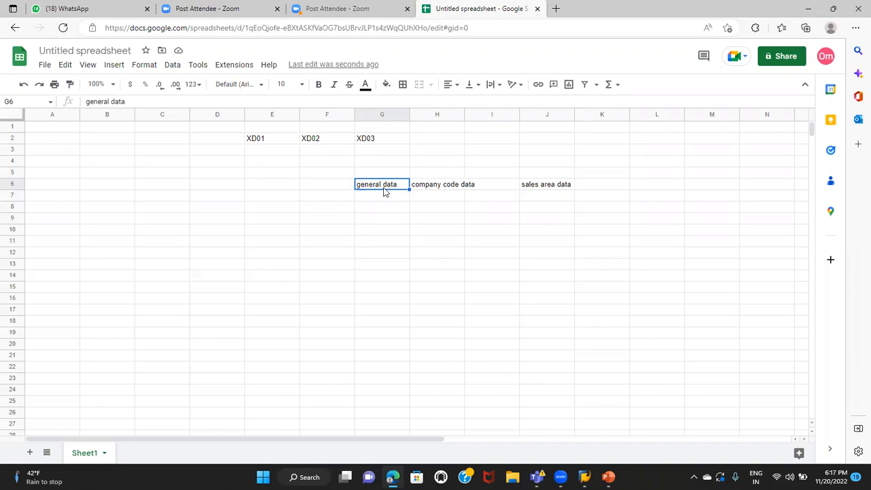
{"action": "left_click", "coordinate": [382, 206]}
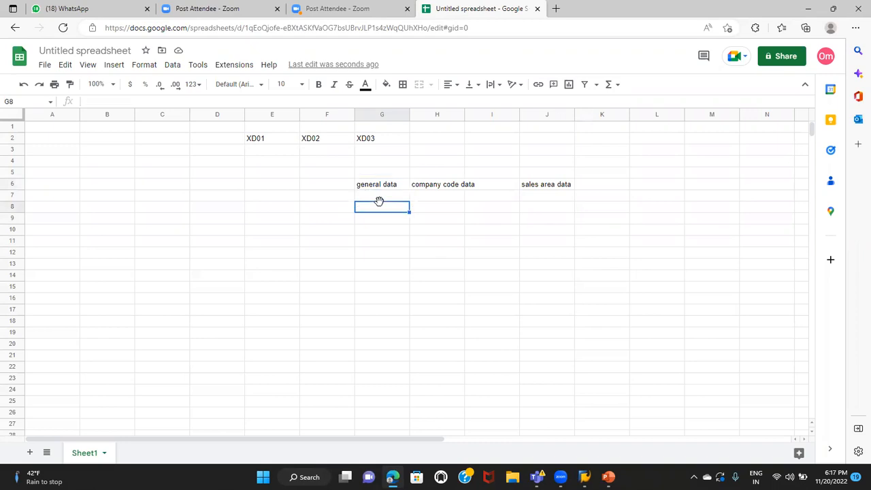
{"action": "left_click", "coordinate": [430, 218]}
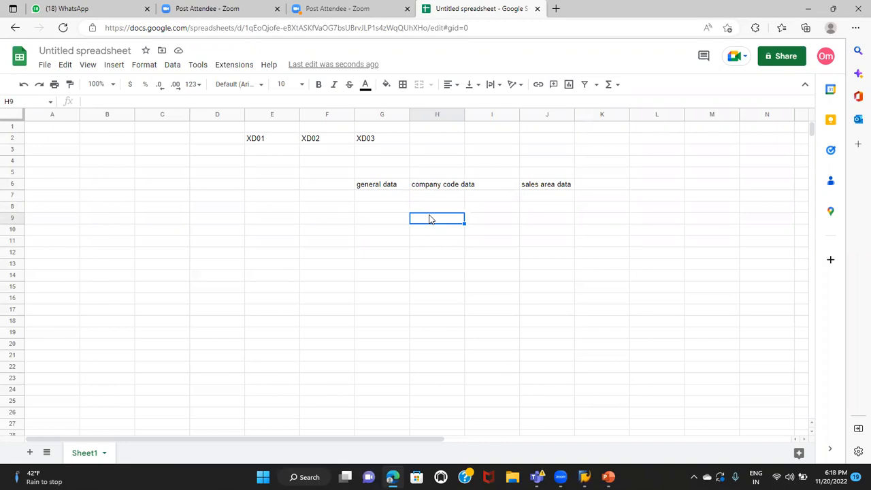
{"action": "left_click", "coordinate": [427, 184]}
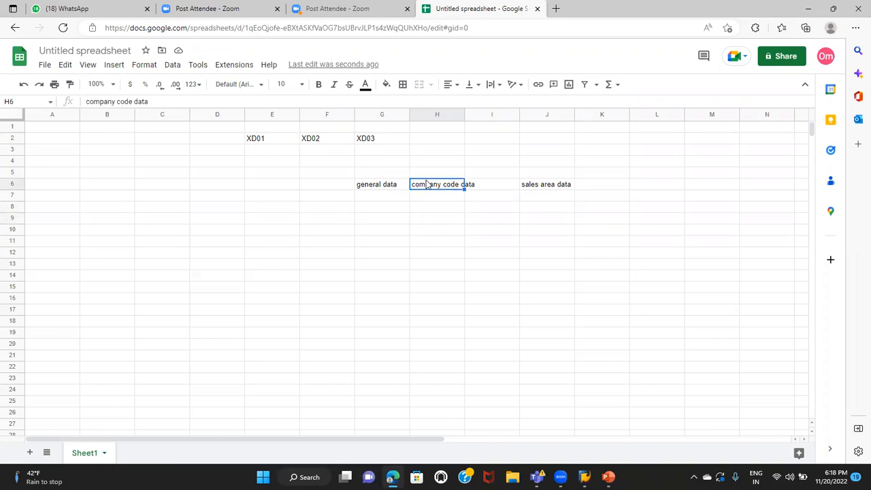
{"action": "left_click", "coordinate": [384, 188]}
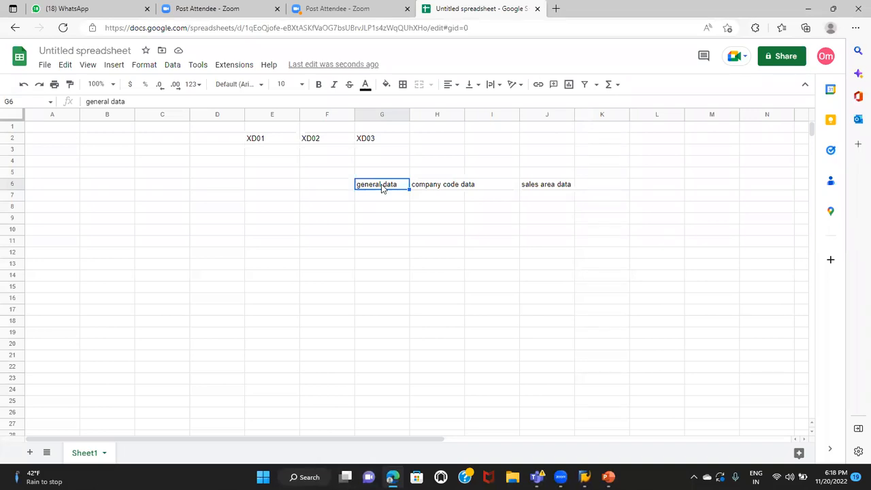
{"action": "left_click", "coordinate": [380, 200]}
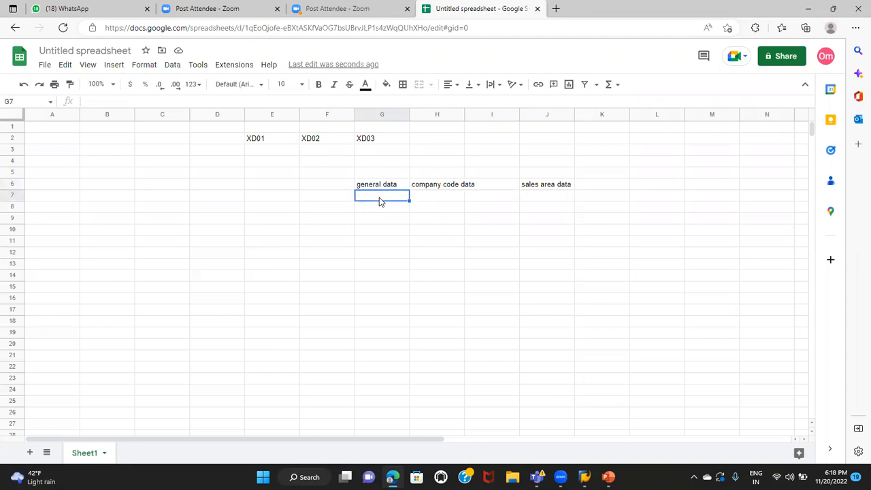
{"action": "left_click", "coordinate": [422, 205]}
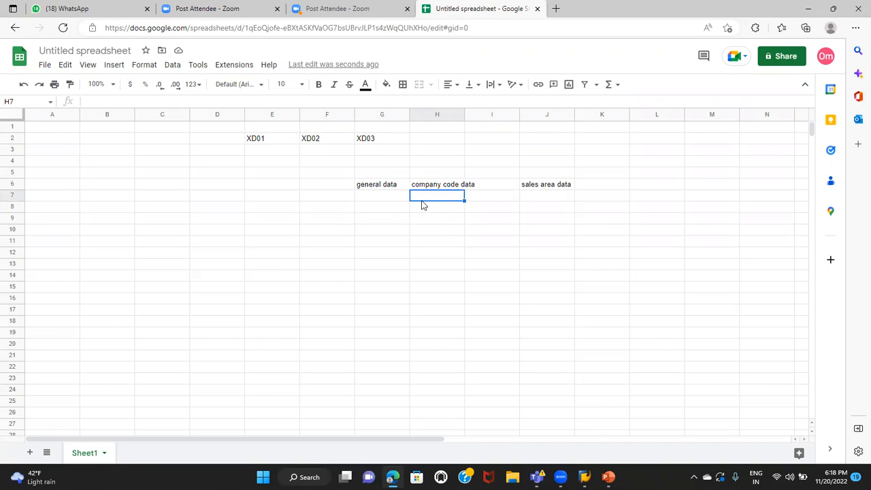
Enter "sales,shipping,billing, partner function" in cell J7 beneath the sales area data heading
{"action": "left_click", "coordinate": [548, 198]}
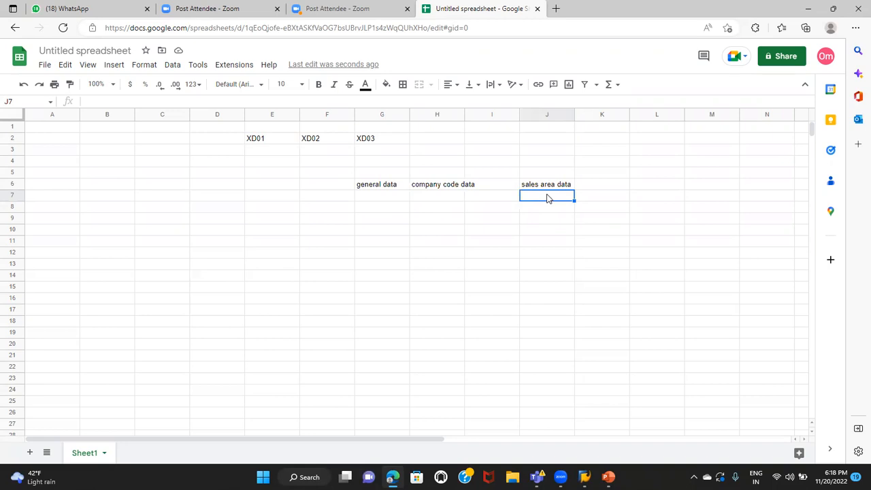
{"action": "type", "text": "sales"}
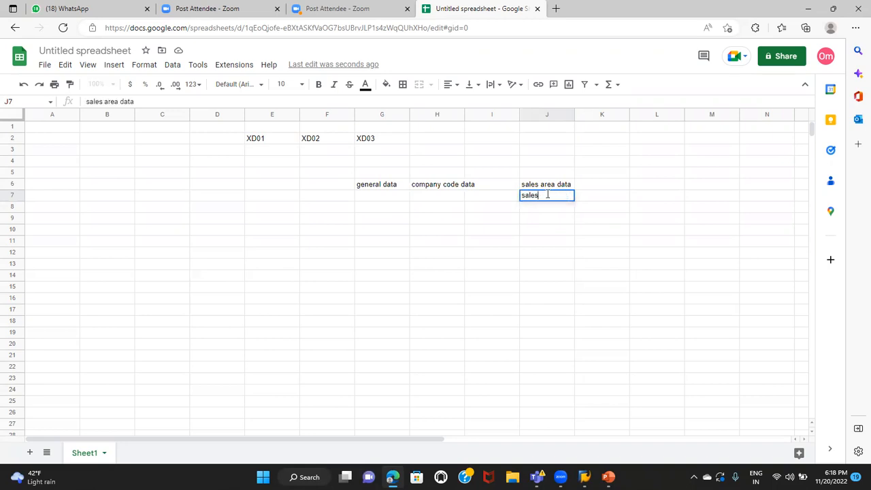
{"action": "type", "text": ",shipping,billing, part"}
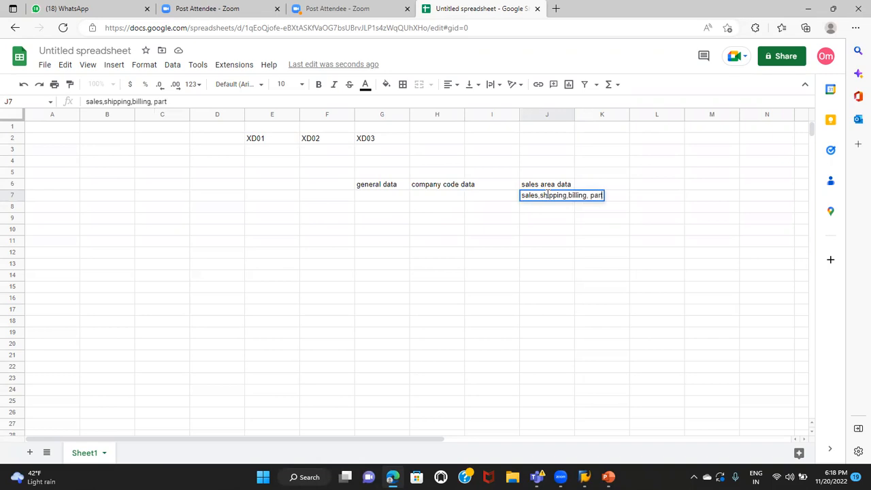
{"action": "type", "text": "ner function"}
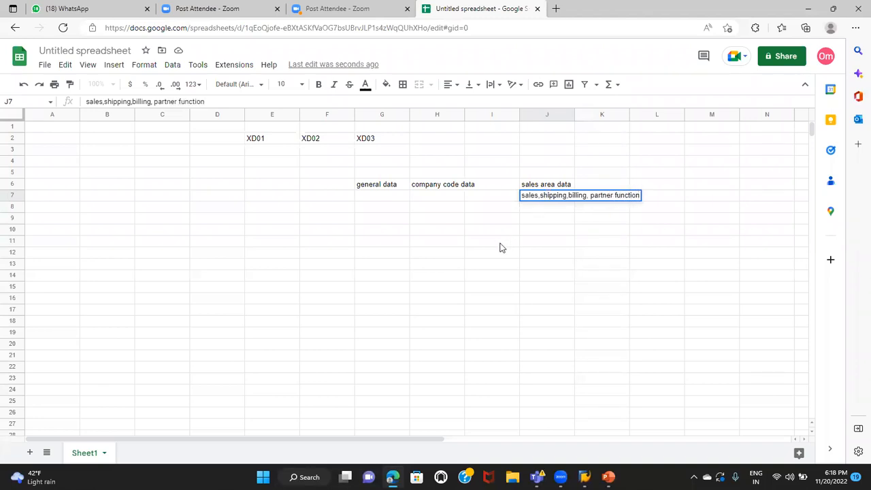
{"action": "left_click", "coordinate": [388, 196]}
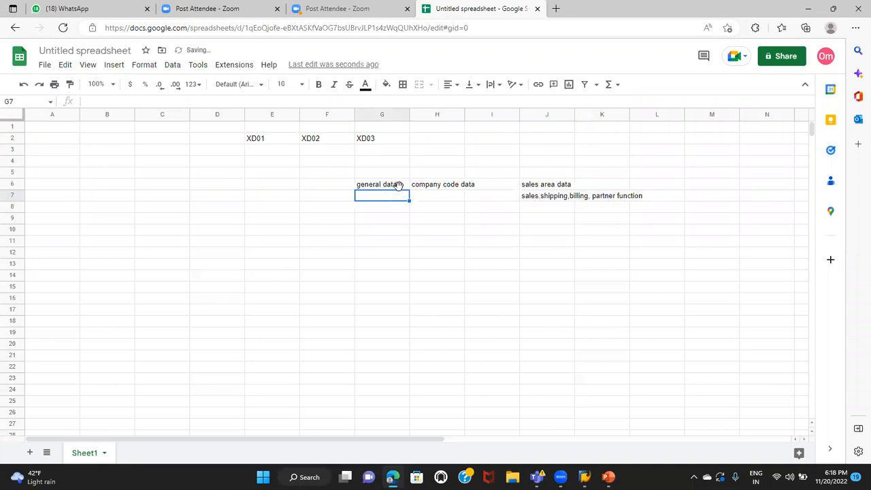
{"action": "left_click", "coordinate": [435, 185]}
{"action": "left_click", "coordinate": [532, 187]}
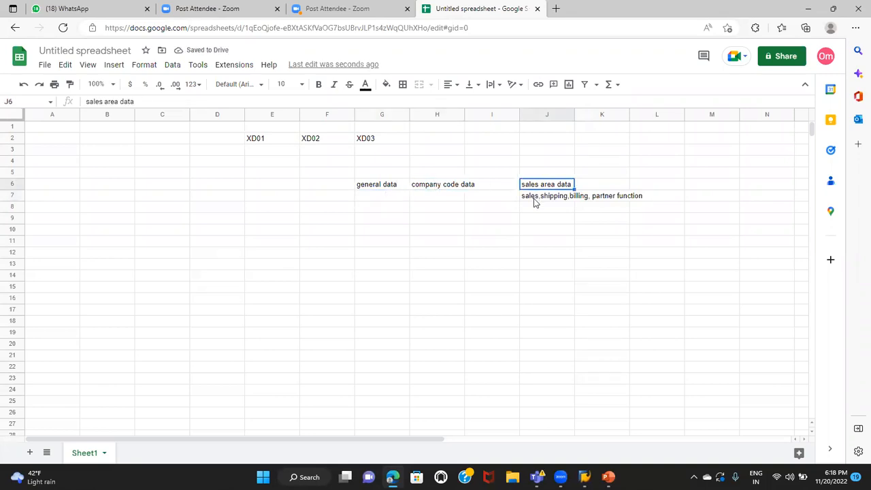
{"action": "left_click", "coordinate": [536, 200]}
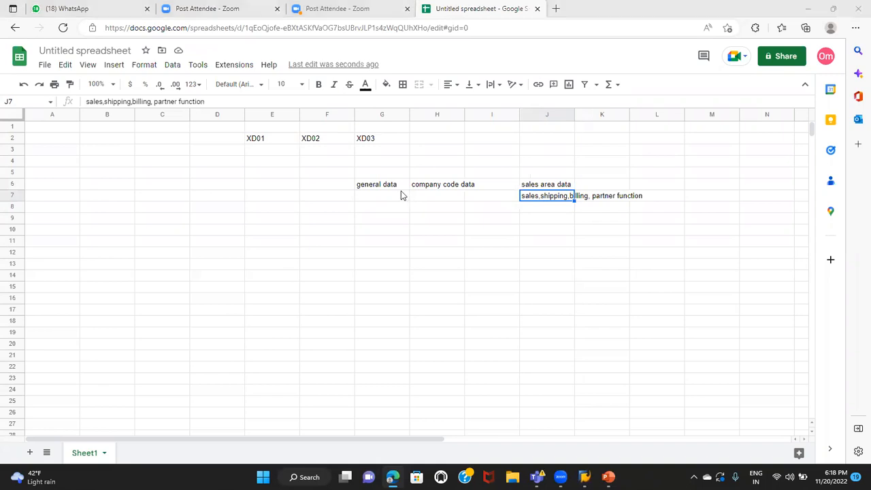
Switch back to SAP, restart customer creation with /nxd01, and accept the prefilled ZAG1 organizational data to open the general data
{"action": "key", "text": "alt+Tab"}
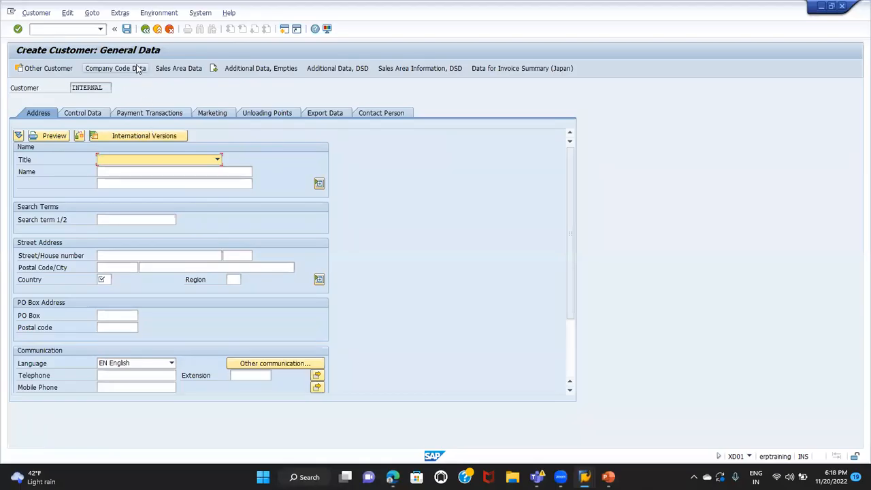
{"action": "left_click", "coordinate": [85, 29]}
{"action": "type", "text": "/nxd01"}
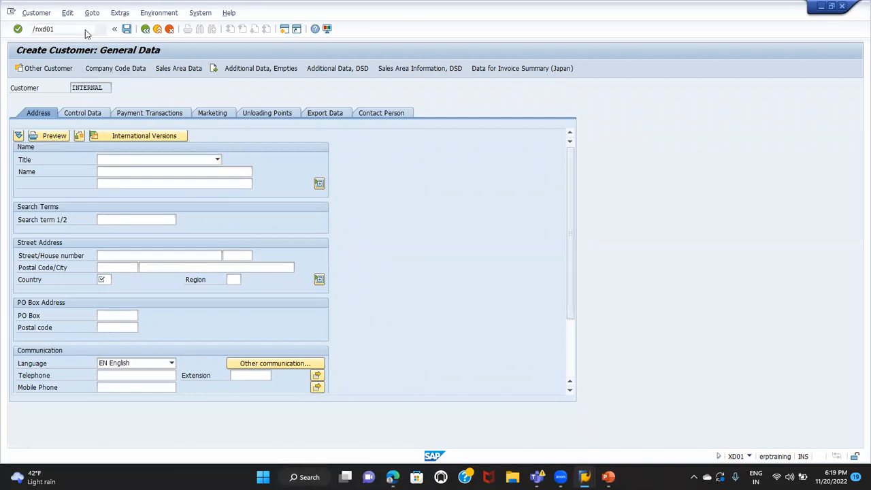
{"action": "key", "text": "Return"}
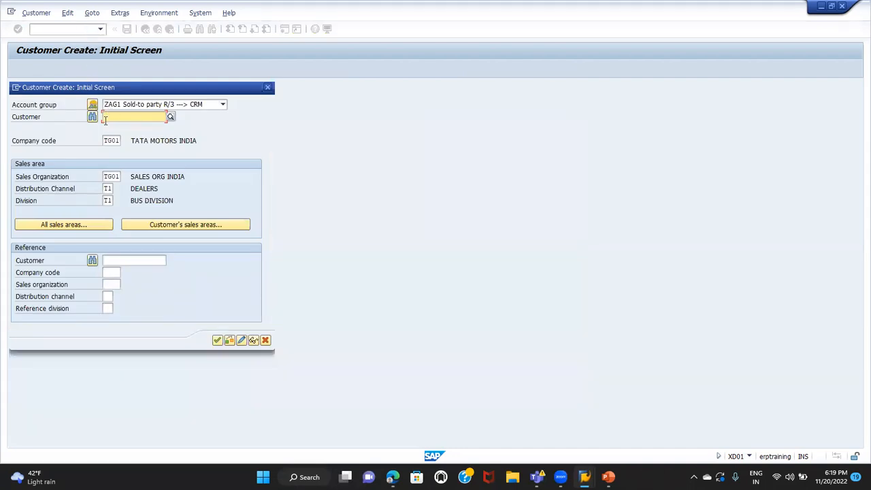
{"action": "left_click", "coordinate": [39, 141]}
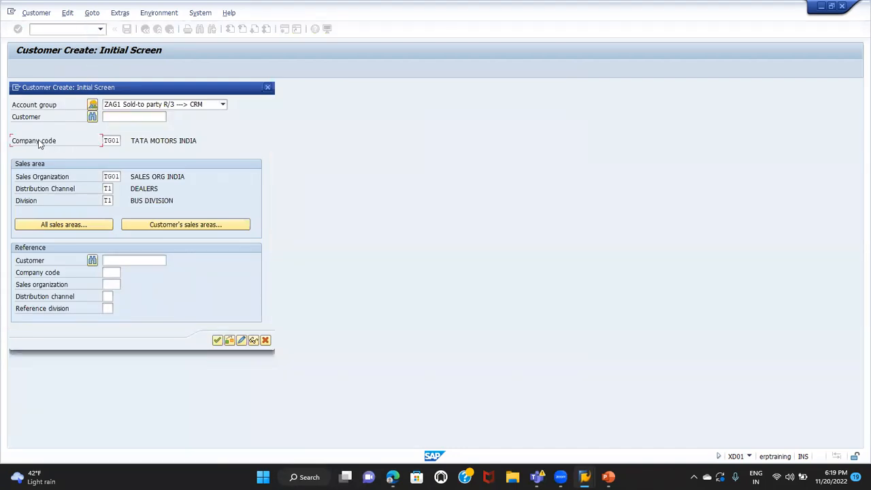
{"action": "left_click", "coordinate": [39, 191]}
{"action": "left_click", "coordinate": [31, 204]}
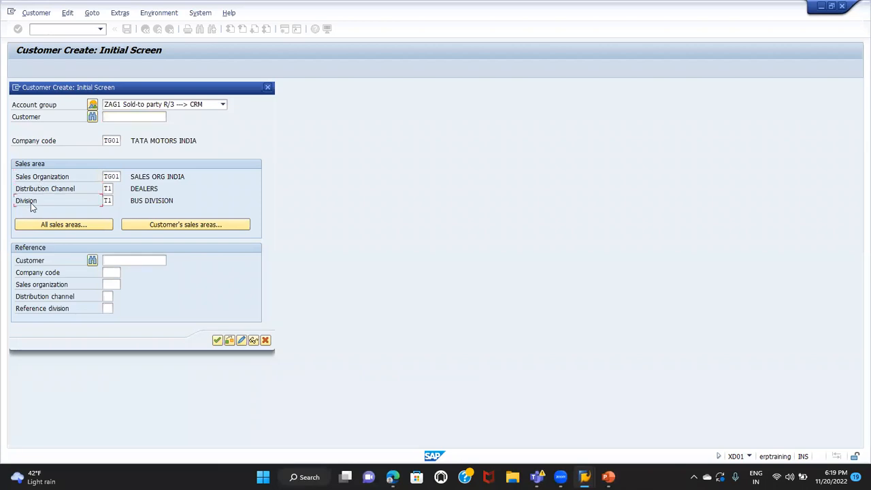
{"action": "left_click", "coordinate": [217, 340]}
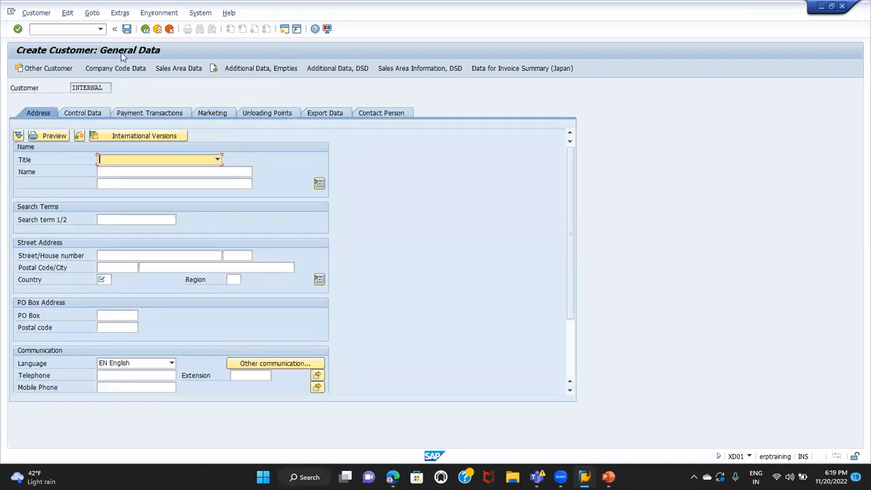
Set the customer's title to Company in the address data and go to the name field
{"action": "left_click", "coordinate": [112, 160]}
{"action": "left_click", "coordinate": [113, 169]}
{"action": "left_click", "coordinate": [114, 170]}
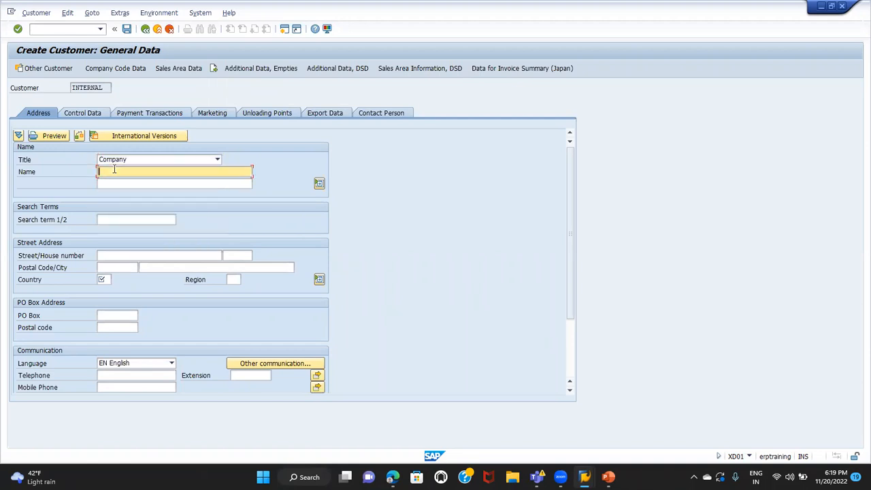
Enter XYZ ENTERPRISES as the customer's name in the address data
{"action": "type", "text": "XYZ ENTERPRISES"}
{"action": "key", "text": "Tab"}
{"action": "key", "text": "Tab"}
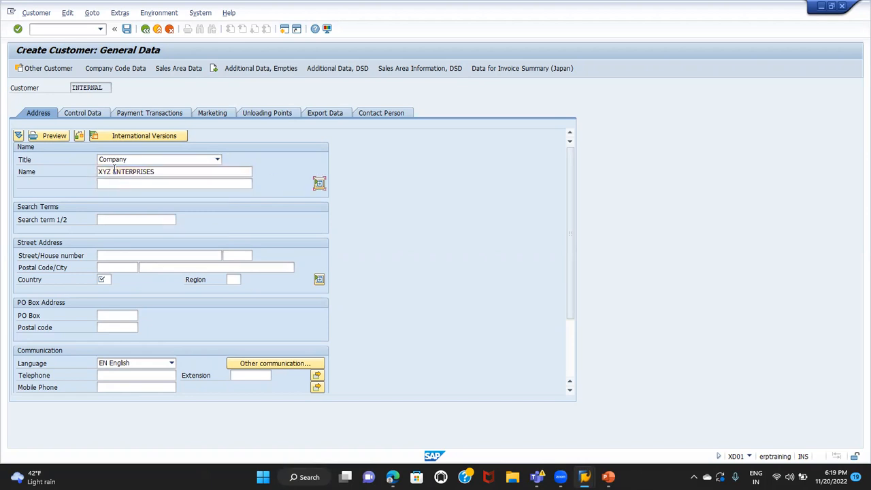
{"action": "key", "text": "Tab"}
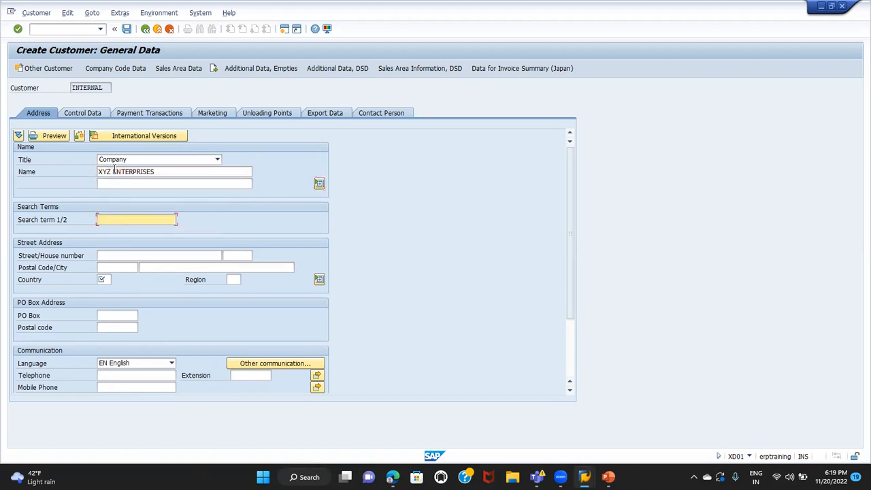
Set the country in the customer's street address to IN (India)
{"action": "key", "text": "Tab"}
{"action": "key", "text": "Tab"}
{"action": "key", "text": "Tab"}
{"action": "key", "text": "Tab"}
{"action": "key", "text": "Tab"}
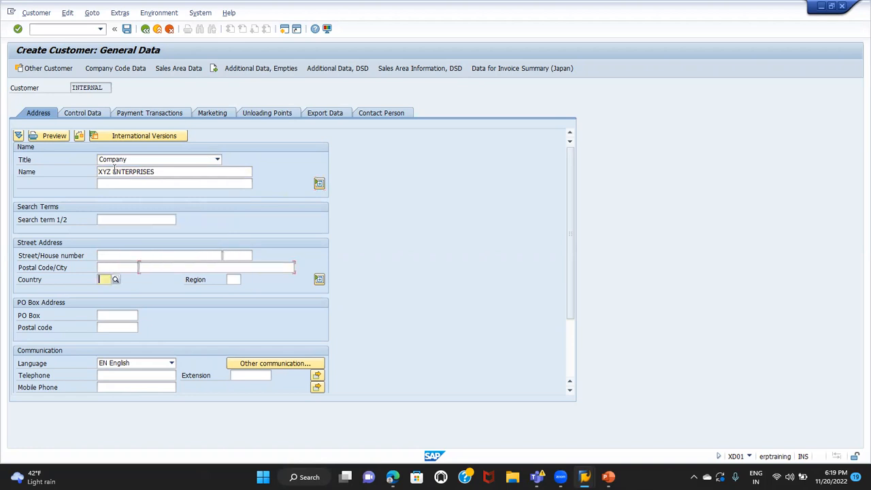
{"action": "type", "text": "IN"}
{"action": "key", "text": "BackSpace"}
{"action": "key", "text": "BackSpace"}
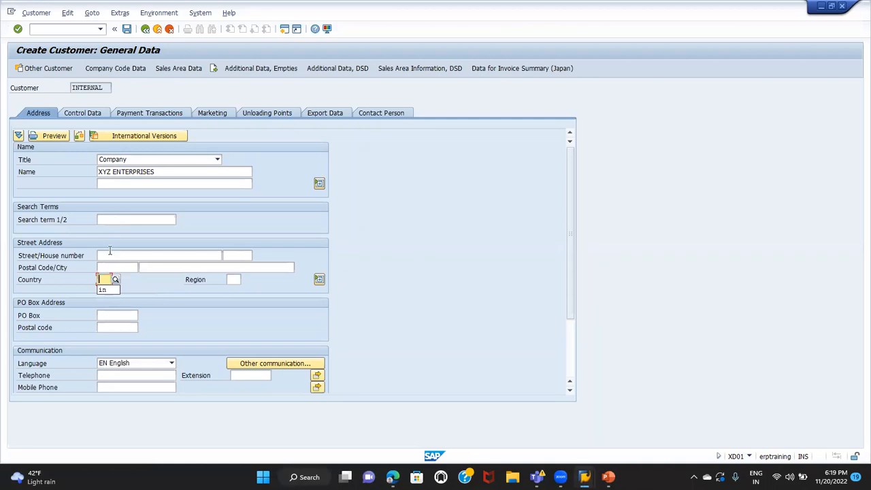
{"action": "left_click", "coordinate": [111, 254]}
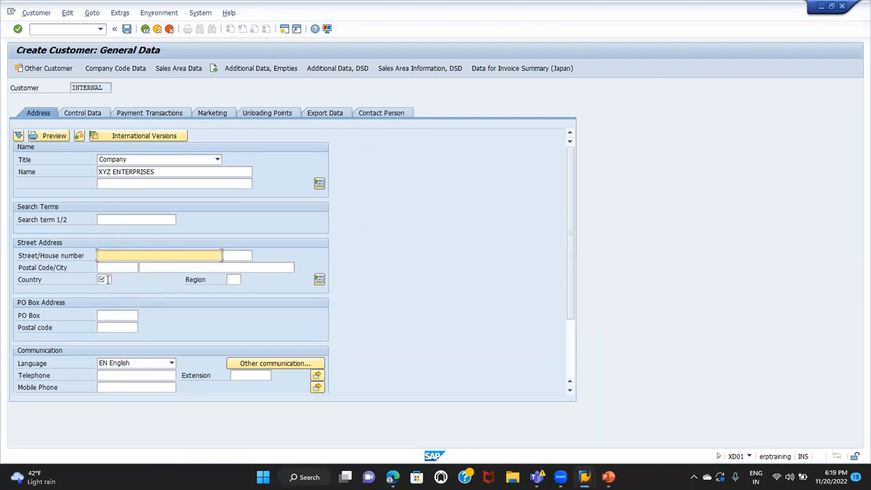
{"action": "key", "text": "Return"}
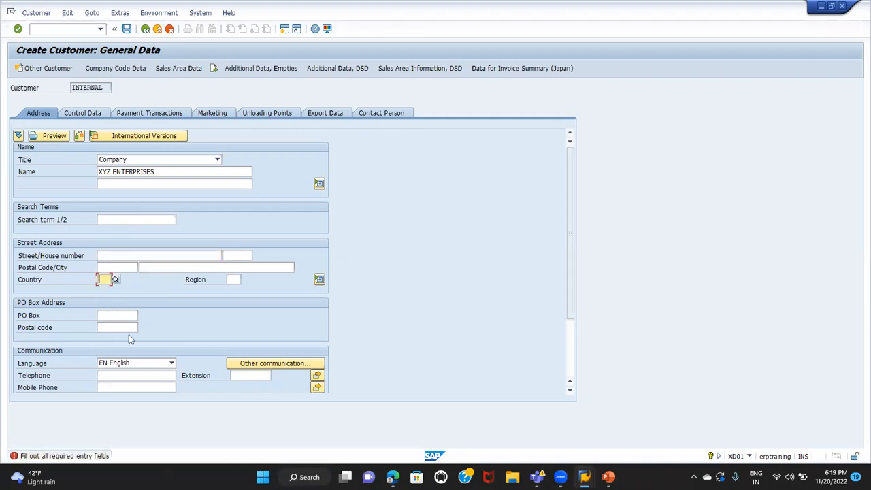
{"action": "type", "text": "IN"}
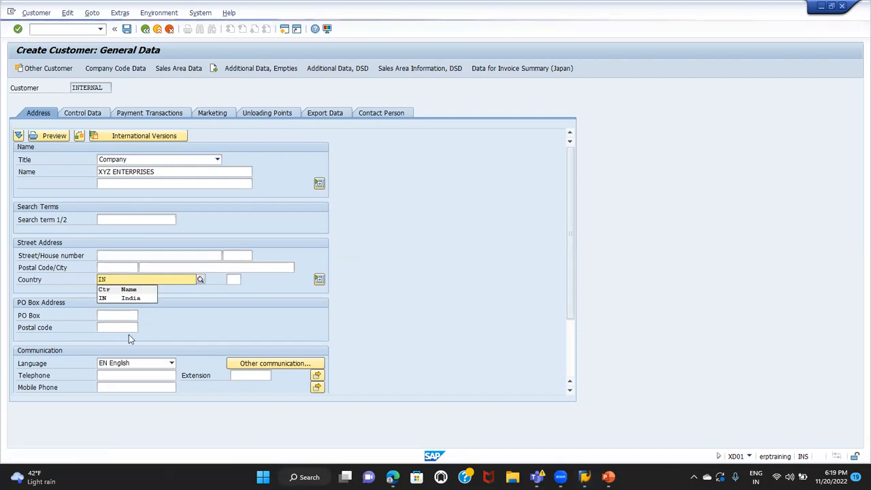
{"action": "left_click", "coordinate": [111, 298]}
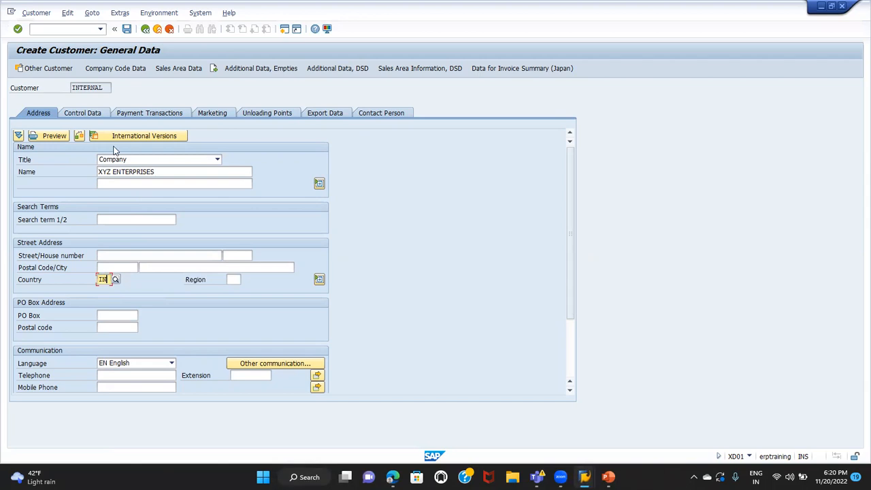
Open the company code data and enter 140000 as the reconciliation account in the accounting information
{"action": "left_click", "coordinate": [108, 69]}
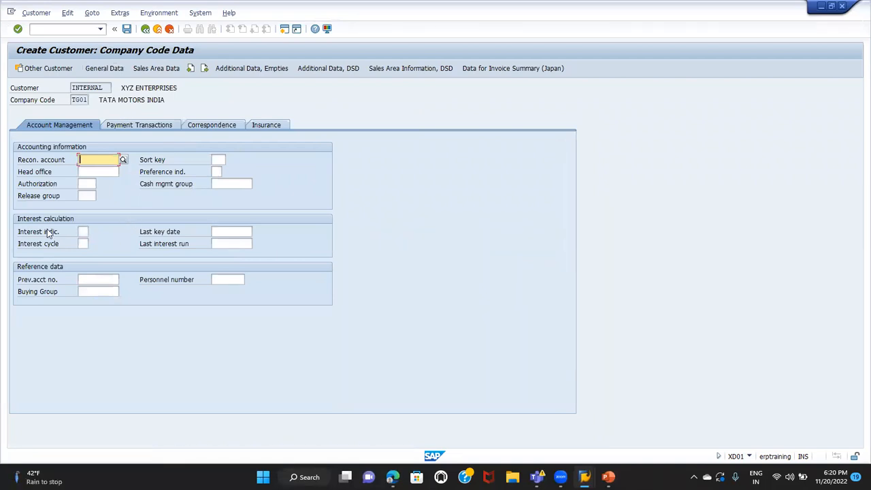
{"action": "left_click", "coordinate": [32, 163]}
{"action": "left_click", "coordinate": [89, 159]}
{"action": "type", "text": "14000"}
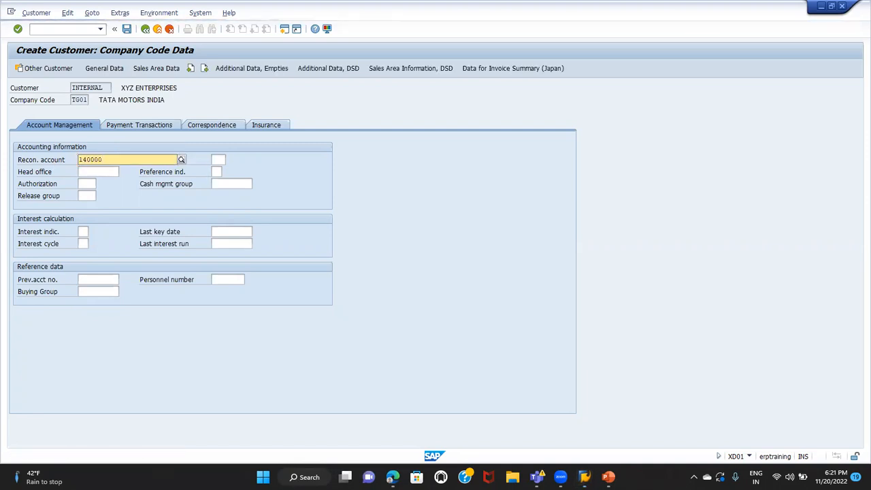
{"action": "type", "text": "0"}
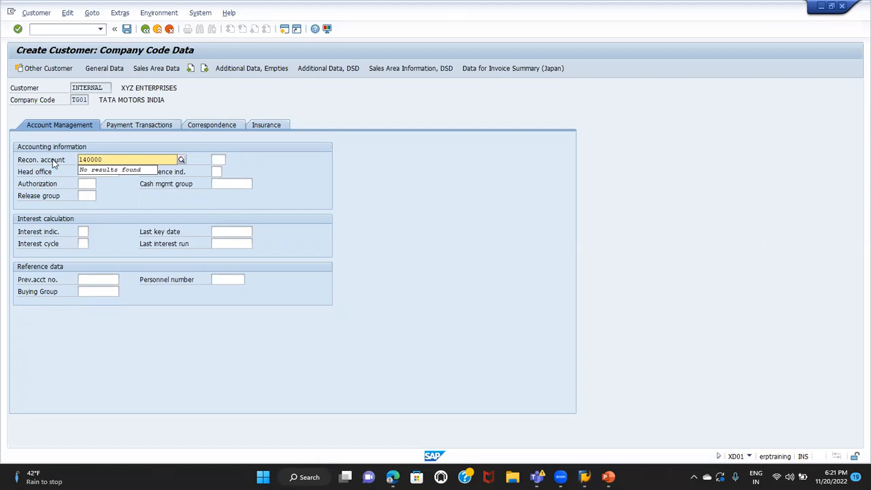
{"action": "key", "text": "Return"}
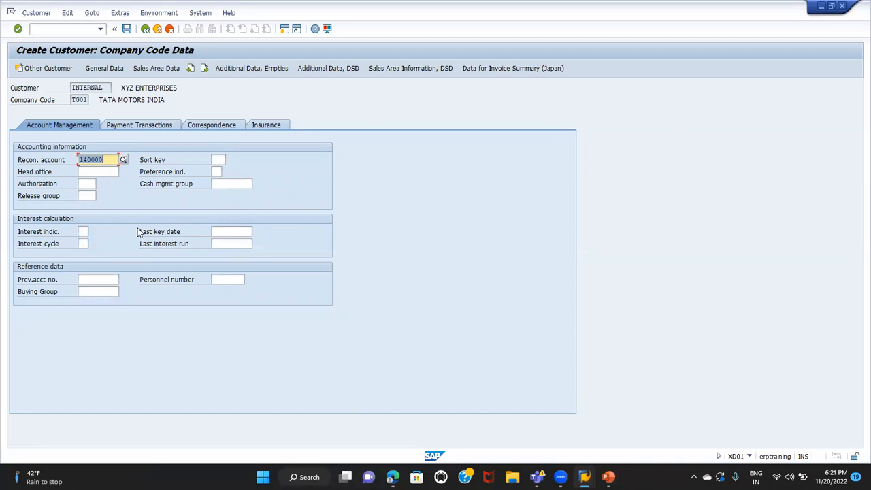
{"action": "left_click", "coordinate": [88, 159]}
Revisit the general data, return to the company code data, and open the sales area data
{"action": "left_click", "coordinate": [105, 68]}
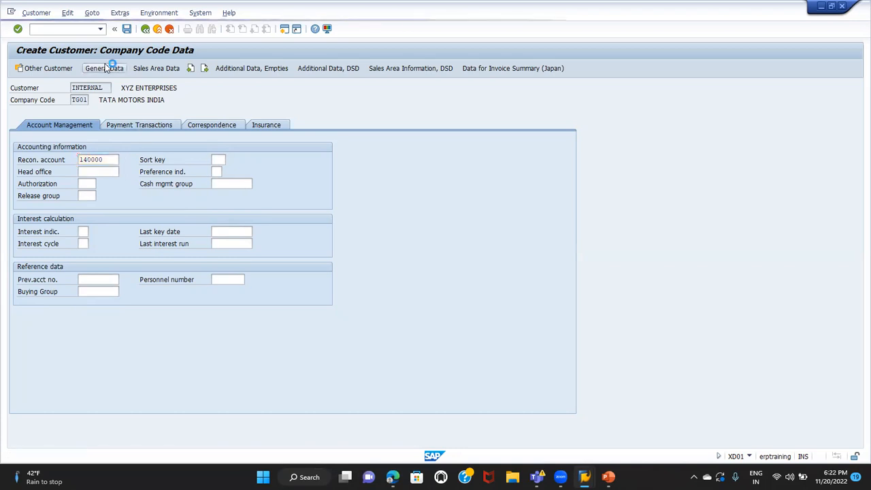
{"action": "left_click", "coordinate": [134, 69]}
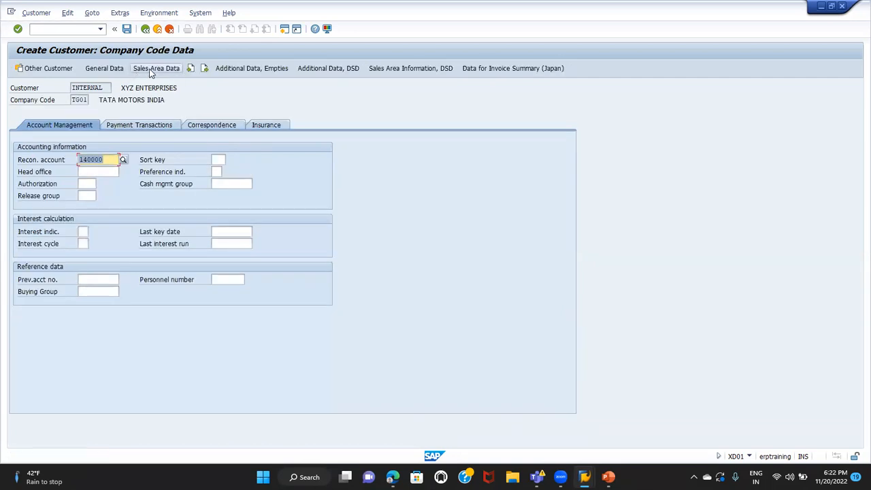
{"action": "left_click", "coordinate": [156, 67]}
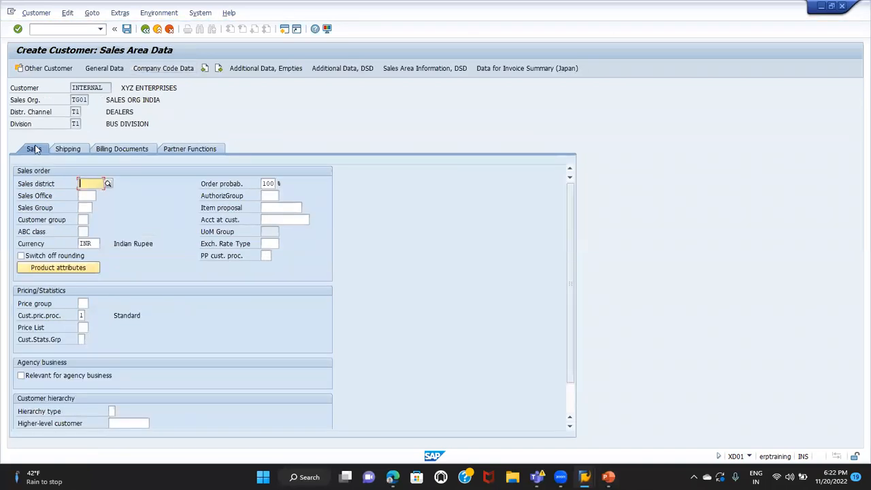
Examine the sales, shipping, billing documents and partner functions sections of the sales area data, including the customer pricing procedure and price list fields
{"action": "left_click", "coordinate": [68, 150]}
{"action": "left_click", "coordinate": [106, 149]}
{"action": "left_click", "coordinate": [178, 147]}
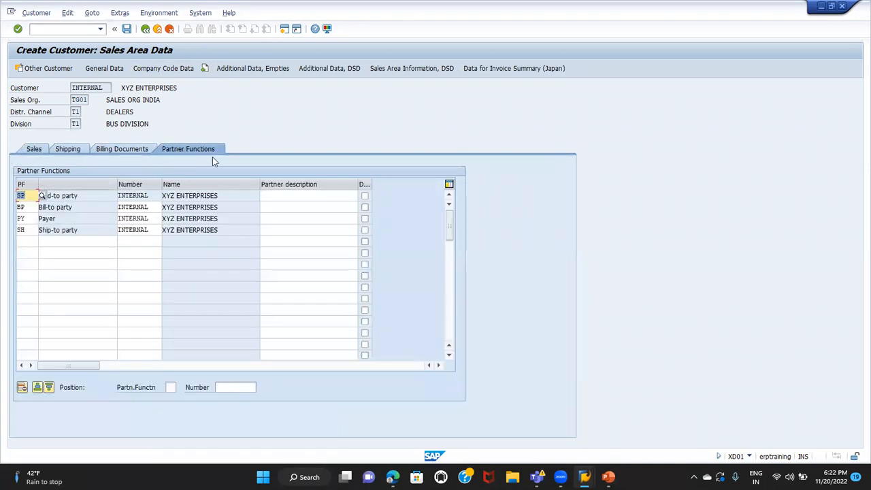
{"action": "left_click", "coordinate": [34, 149]}
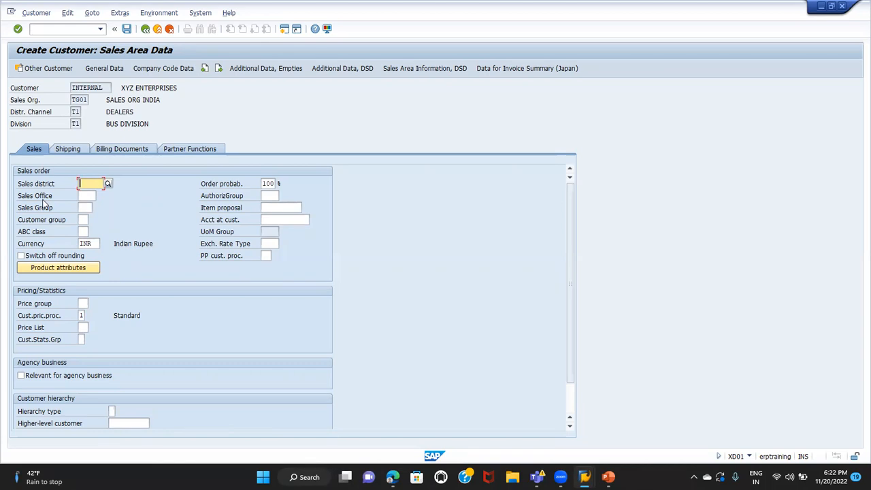
{"action": "left_click", "coordinate": [75, 150]}
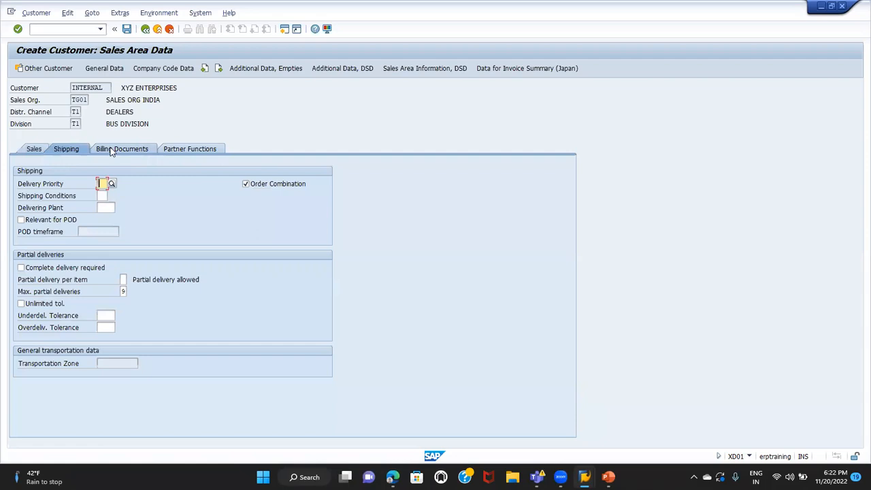
{"action": "left_click", "coordinate": [115, 149]}
{"action": "left_click", "coordinate": [174, 149]}
{"action": "left_click", "coordinate": [34, 149]}
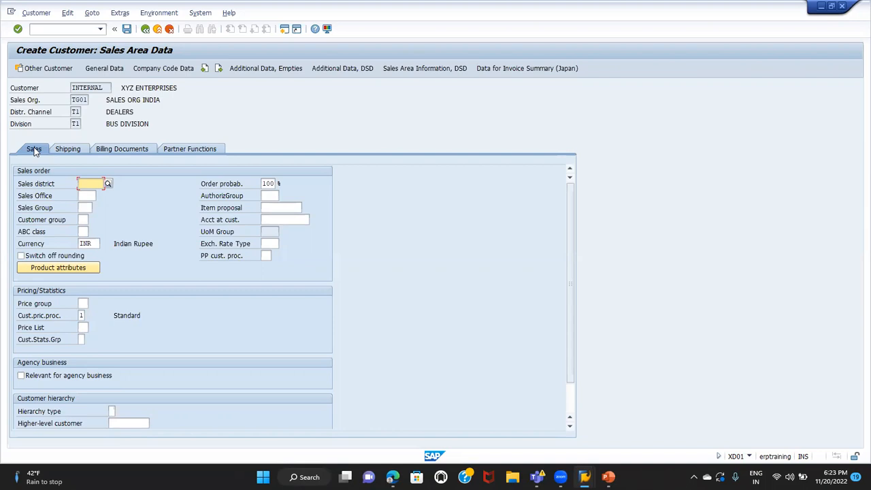
{"action": "left_click", "coordinate": [35, 331]}
{"action": "left_click", "coordinate": [81, 315]}
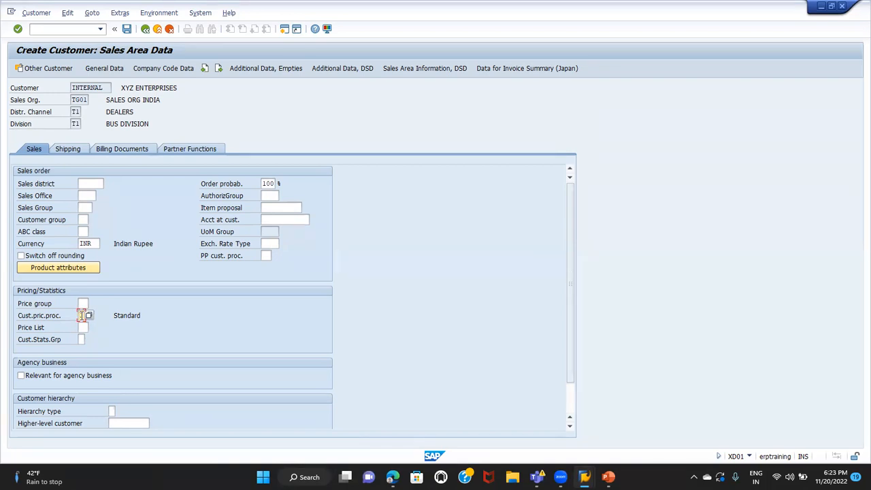
{"action": "left_click", "coordinate": [47, 315]}
Set the delivery priority in the shipping data to 01 (High)
{"action": "left_click", "coordinate": [70, 151]}
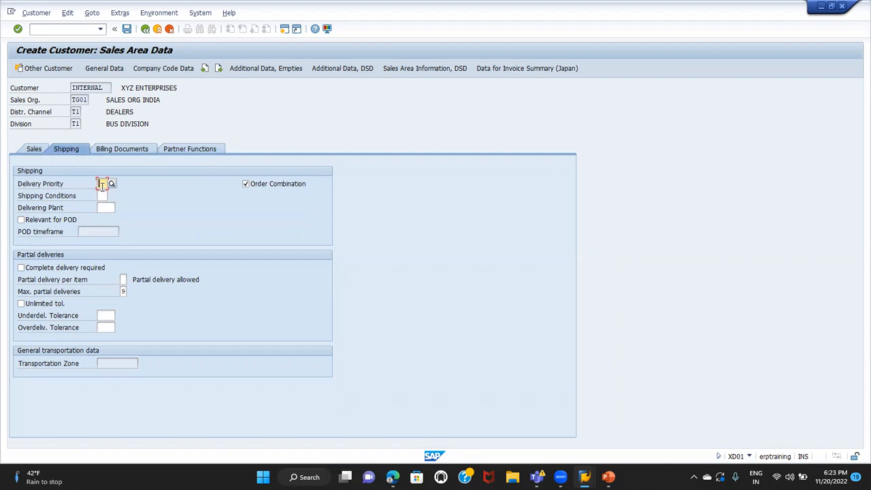
{"action": "type", "text": "01"}
{"action": "left_click", "coordinate": [113, 183]}
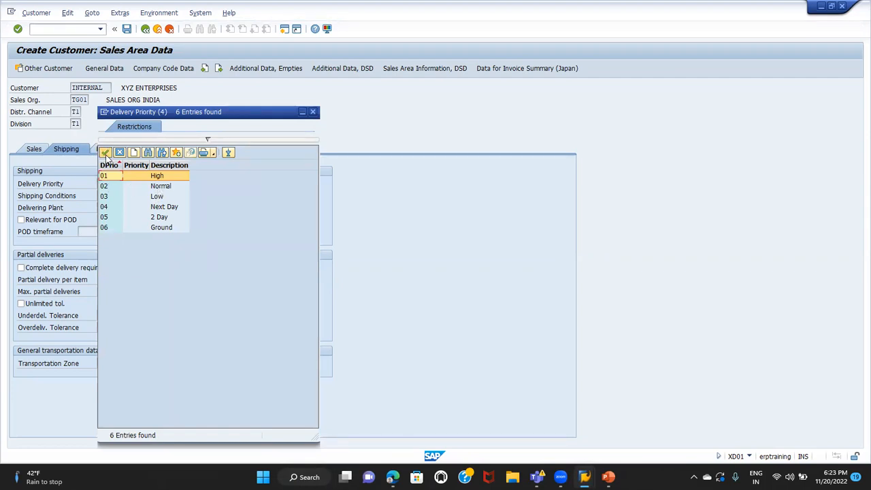
{"action": "left_click", "coordinate": [105, 153]}
Set the shipping conditions to 01 (As soon as possible)
{"action": "left_click", "coordinate": [102, 195]}
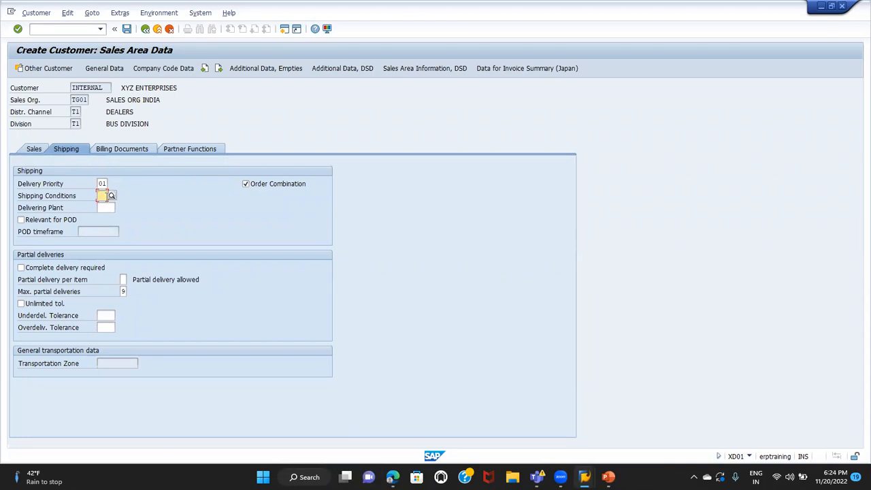
{"action": "left_click", "coordinate": [112, 196]}
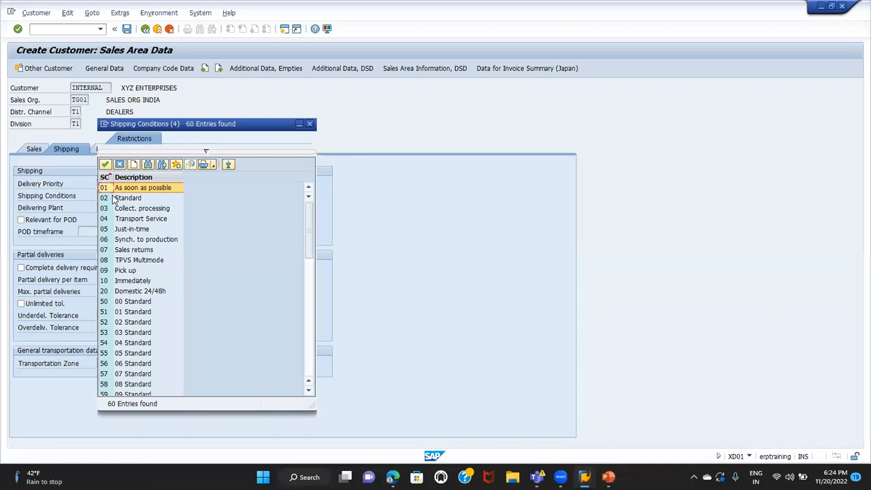
{"action": "left_click", "coordinate": [118, 189]}
{"action": "double_click", "coordinate": [119, 188]}
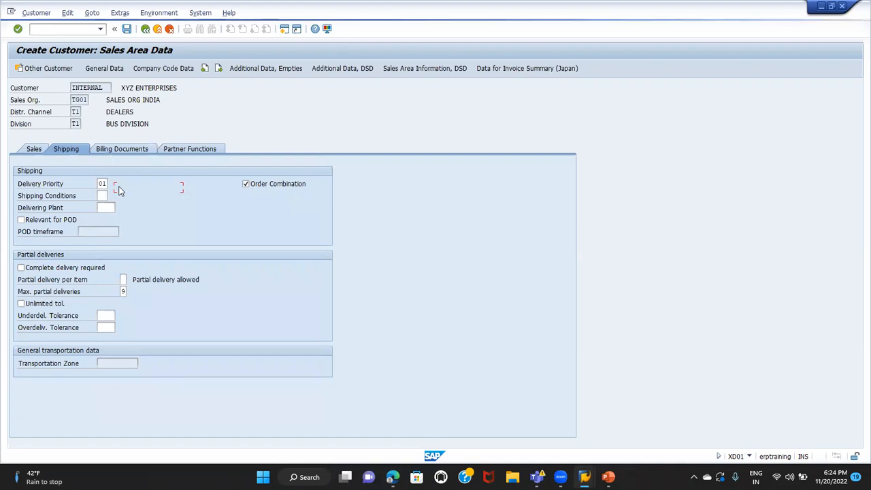
{"action": "left_click", "coordinate": [59, 199]}
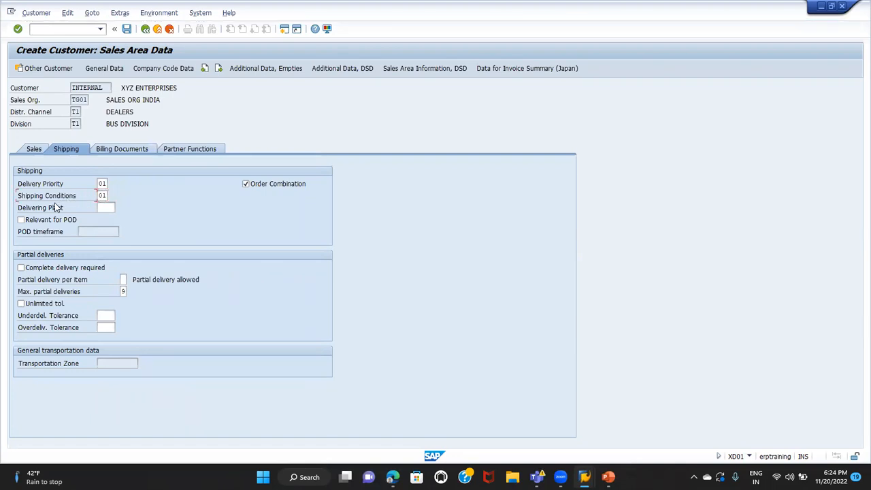
Set the delivering plant in the shipping data to TG01 (TATA PLANT1)
{"action": "left_click", "coordinate": [104, 207]}
{"action": "type", "text": "TG01"}
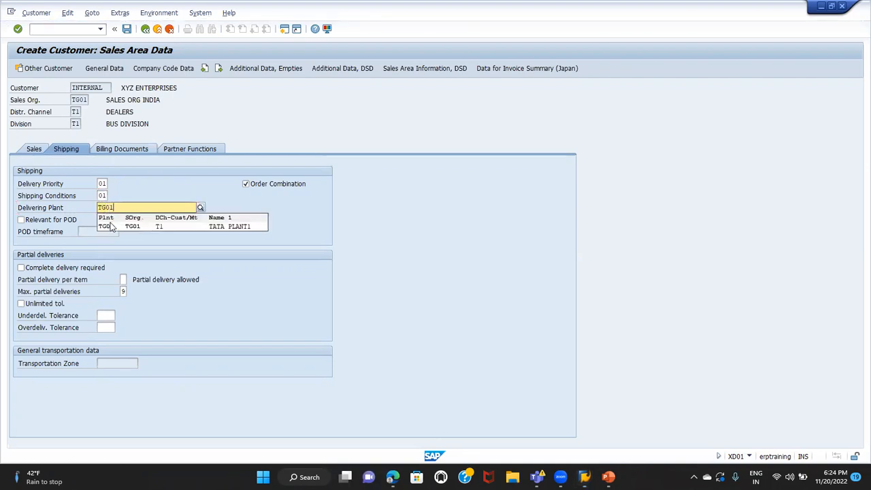
{"action": "left_click", "coordinate": [110, 228]}
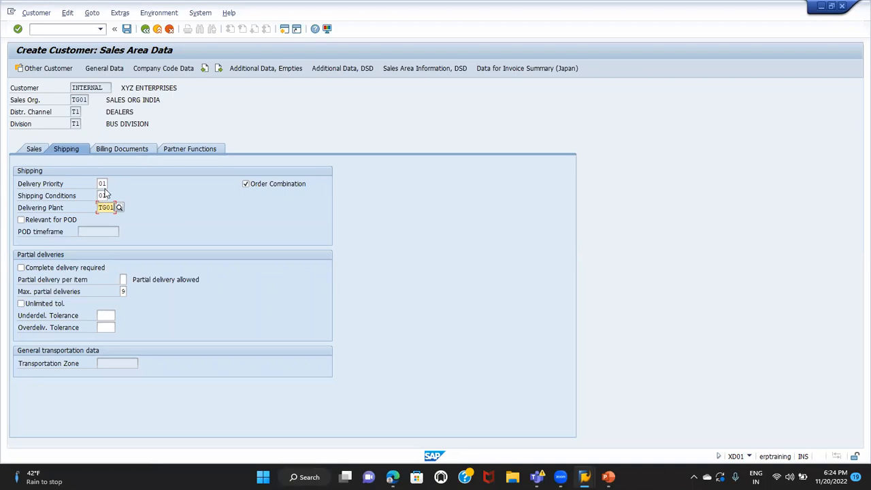
Open the billing documents data and set the Incoterms to CFR (Costs and freight)
{"action": "left_click", "coordinate": [126, 148]}
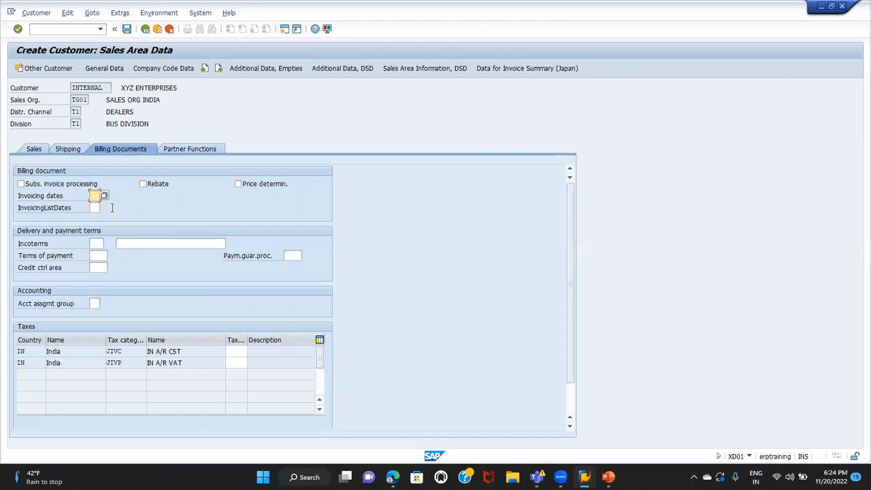
{"action": "left_click", "coordinate": [98, 244]}
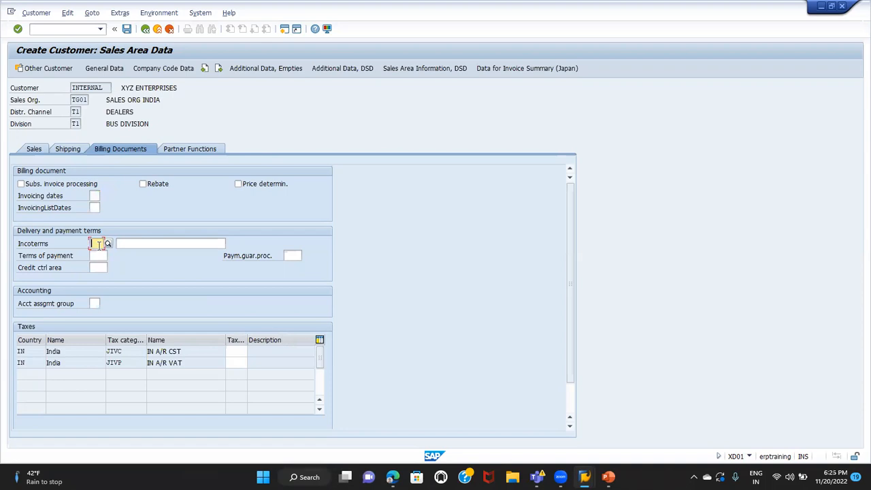
{"action": "left_click", "coordinate": [39, 247]}
{"action": "left_click", "coordinate": [95, 244]}
{"action": "left_click", "coordinate": [108, 244]}
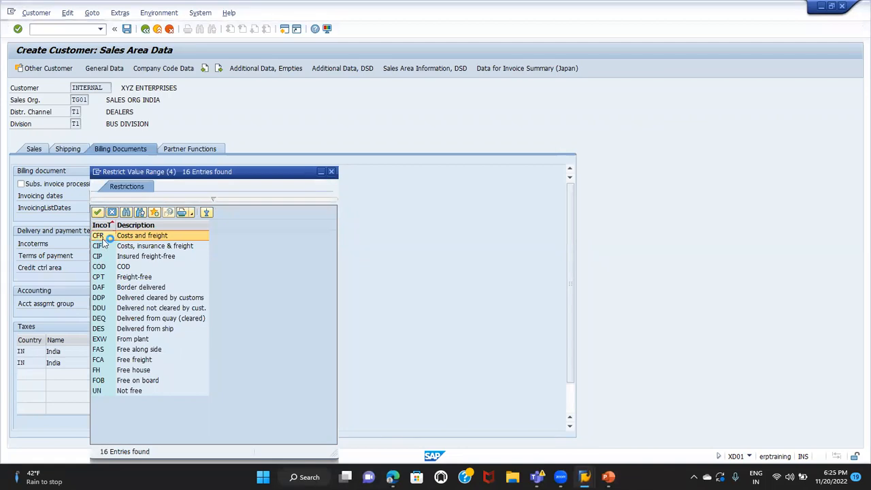
{"action": "double_click", "coordinate": [100, 237]}
Enter COST FRIGHT as the description beside the CFR Incoterms code
{"action": "left_click", "coordinate": [138, 243]}
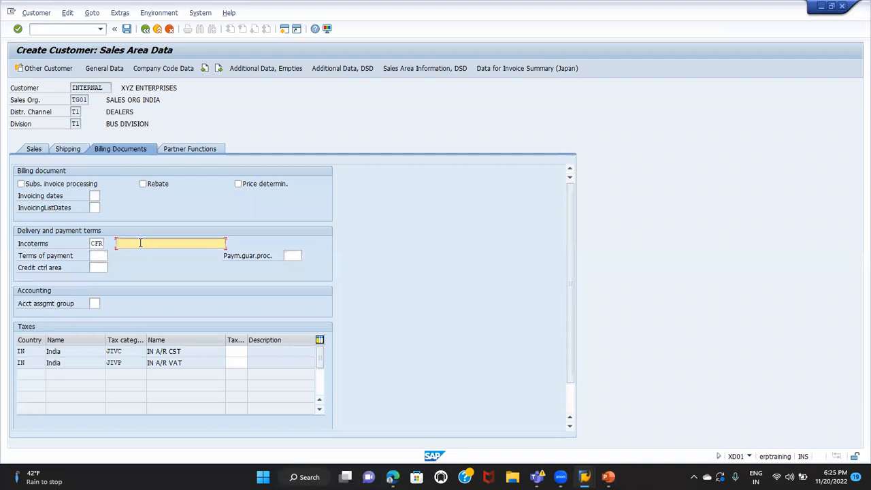
{"action": "type", "text": "COST FRIGHT"}
{"action": "key", "text": "Tab"}
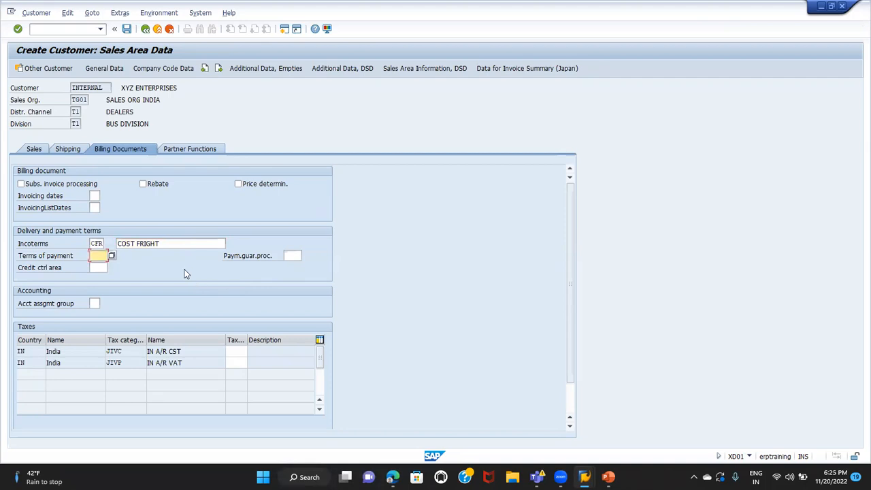
Set the terms of payment to 0001 (Payable immediately Due net)
{"action": "left_click", "coordinate": [110, 260]}
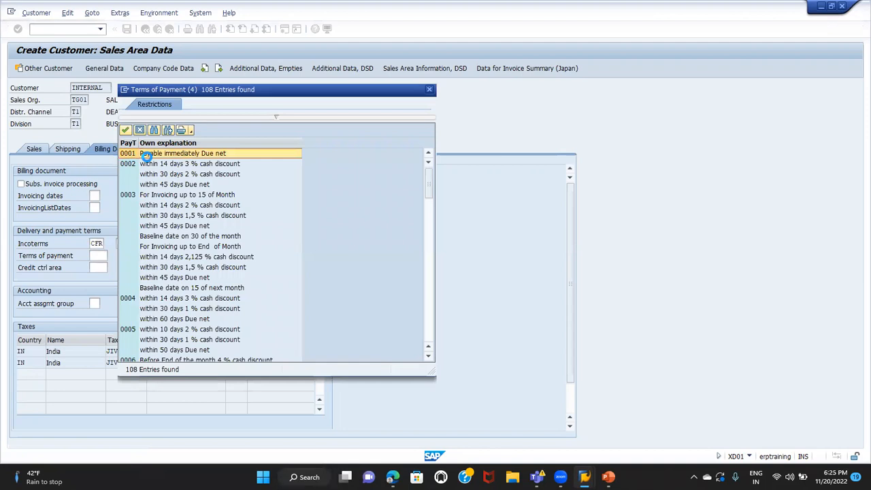
{"action": "double_click", "coordinate": [147, 156]}
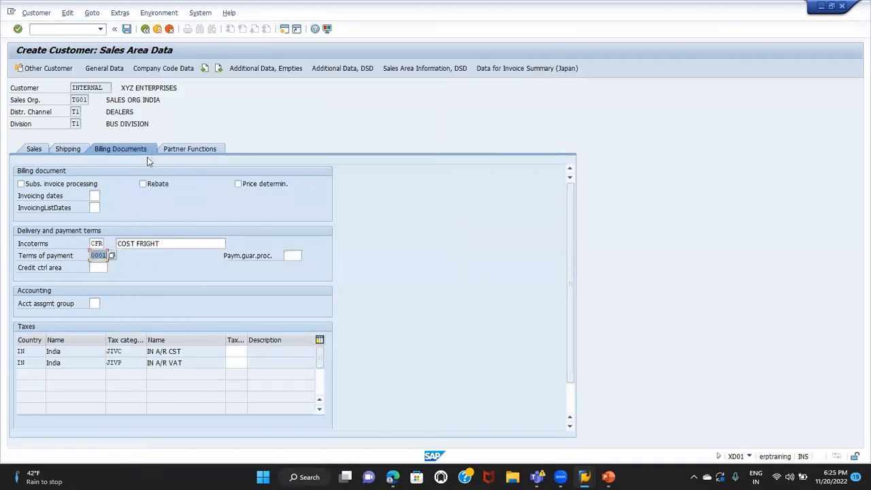
{"action": "left_click", "coordinate": [53, 269]}
Set the customer tax classification to 1 (Full Tax) for both IN A/R CST and IN A/R VAT
{"action": "left_click", "coordinate": [242, 349]}
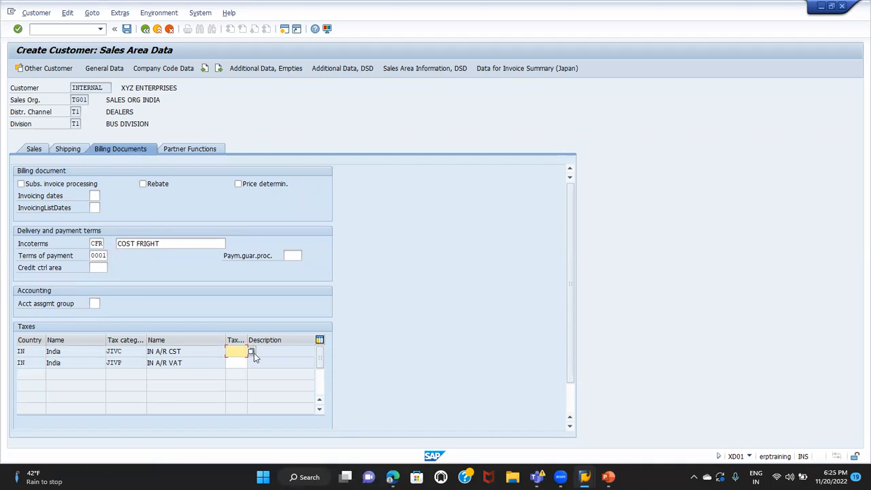
{"action": "left_click", "coordinate": [251, 351]}
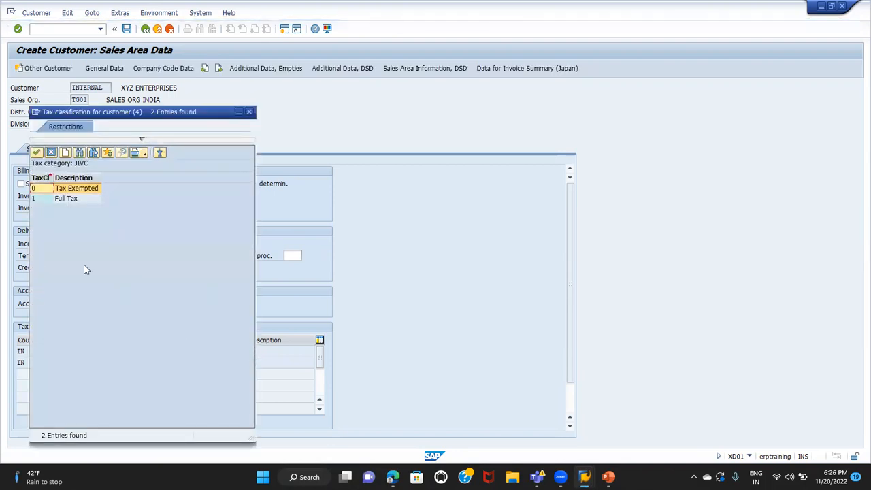
{"action": "double_click", "coordinate": [60, 198]}
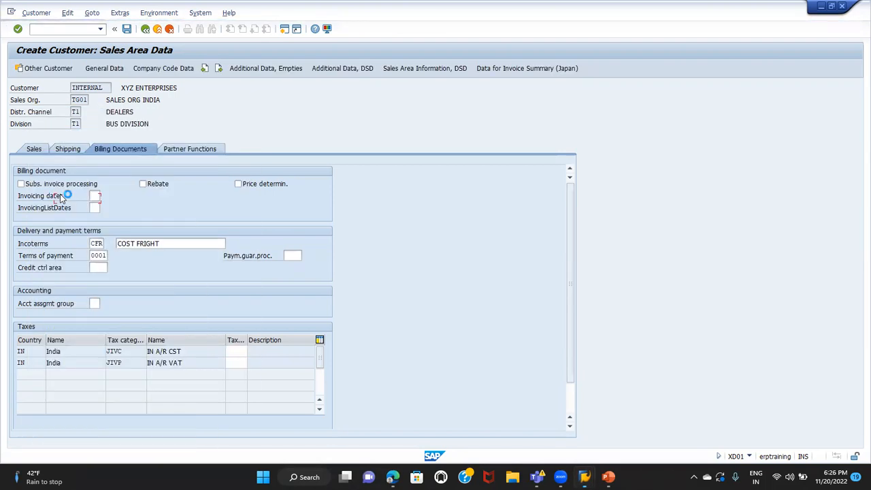
{"action": "left_click", "coordinate": [234, 361]}
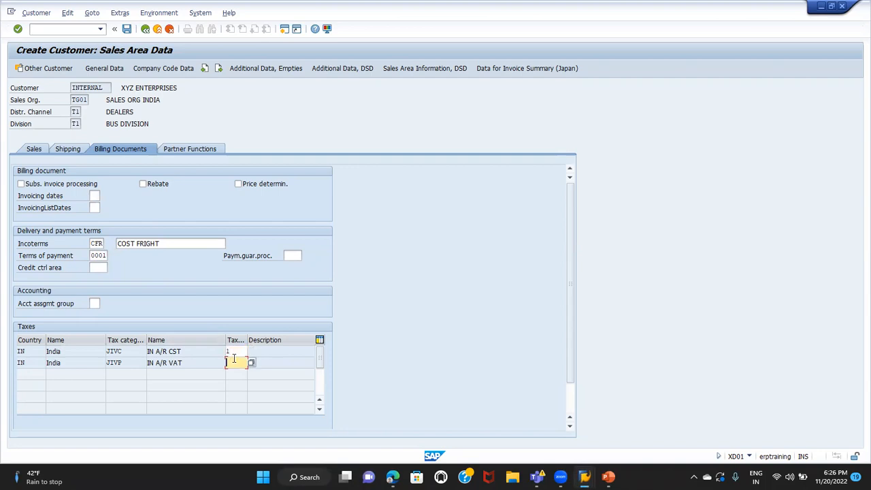
{"action": "type", "text": "1"}
{"action": "left_click", "coordinate": [250, 362]}
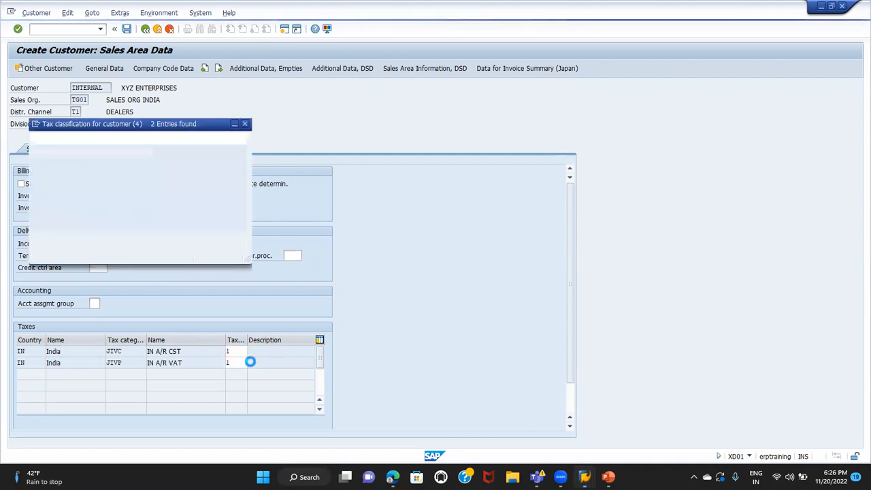
{"action": "double_click", "coordinate": [62, 212]}
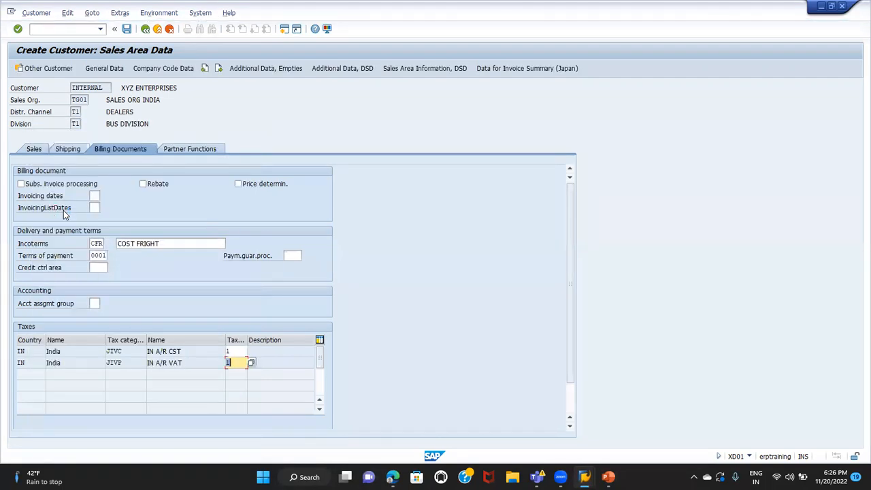
{"action": "key", "text": "Return"}
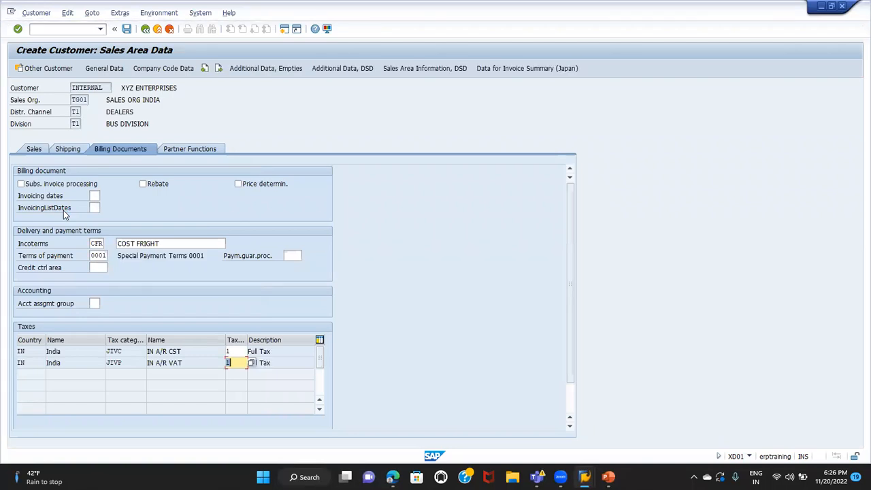
Open the partner functions and check the sold-to party, bill-to party, payer and ship-to party entries
{"action": "left_click", "coordinate": [183, 152]}
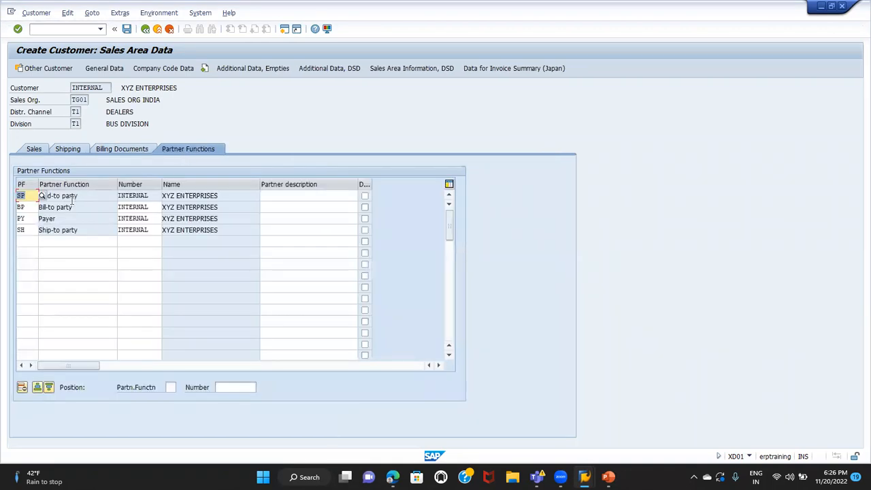
{"action": "left_click", "coordinate": [73, 196]}
{"action": "left_click", "coordinate": [62, 208]}
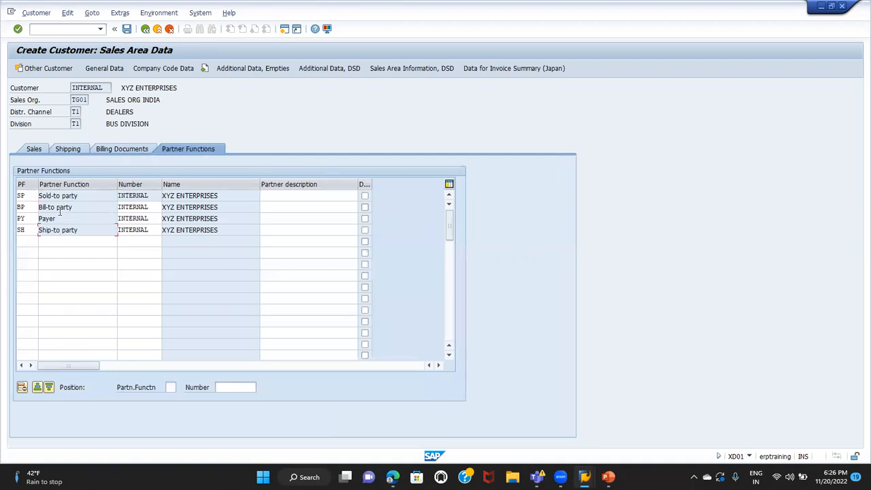
{"action": "left_click", "coordinate": [55, 220]}
Recheck the sales, shipping, billing and partner function data of XYZ ENTERPRISES and save the new customer
{"action": "left_click", "coordinate": [34, 149]}
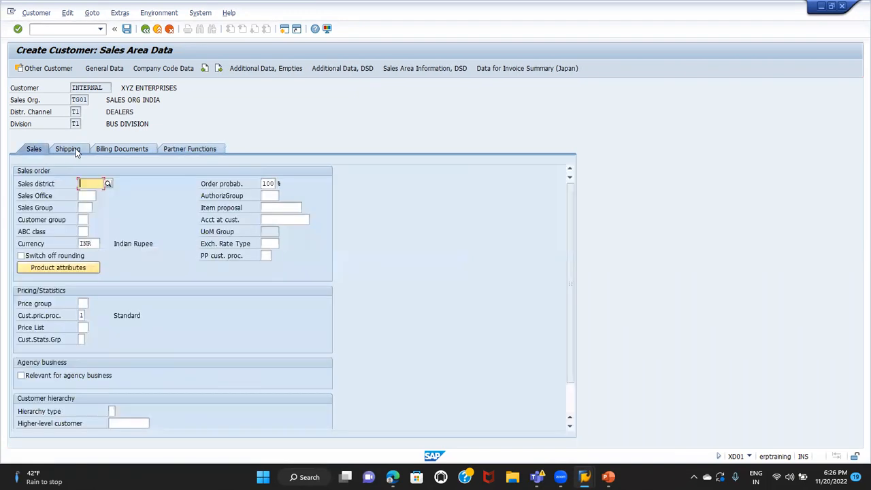
{"action": "left_click", "coordinate": [75, 149]}
{"action": "left_click", "coordinate": [119, 150]}
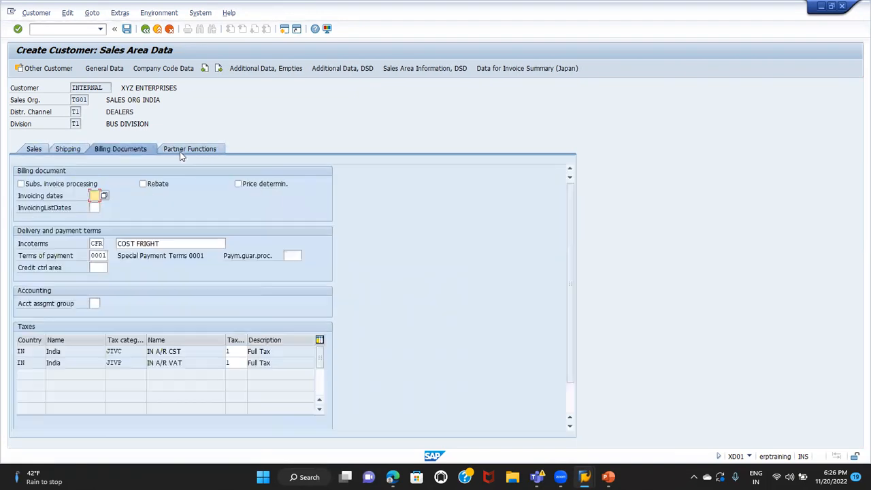
{"action": "left_click", "coordinate": [181, 151]}
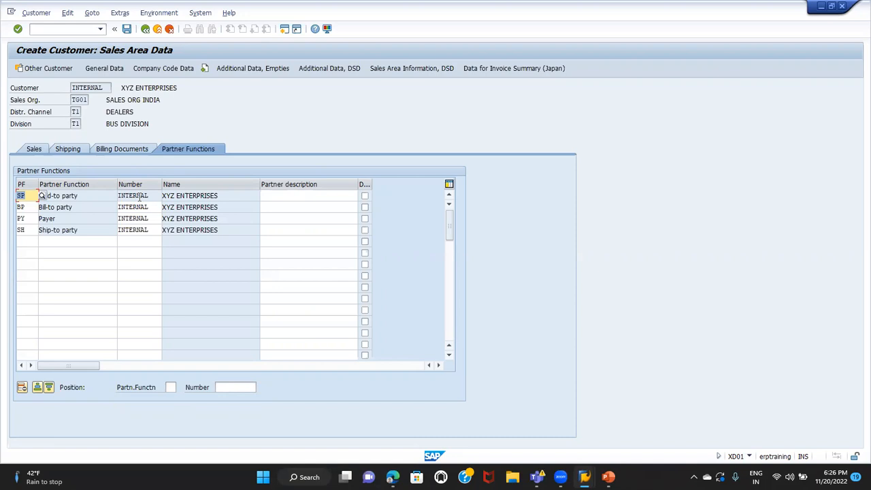
{"action": "left_click", "coordinate": [127, 29]}
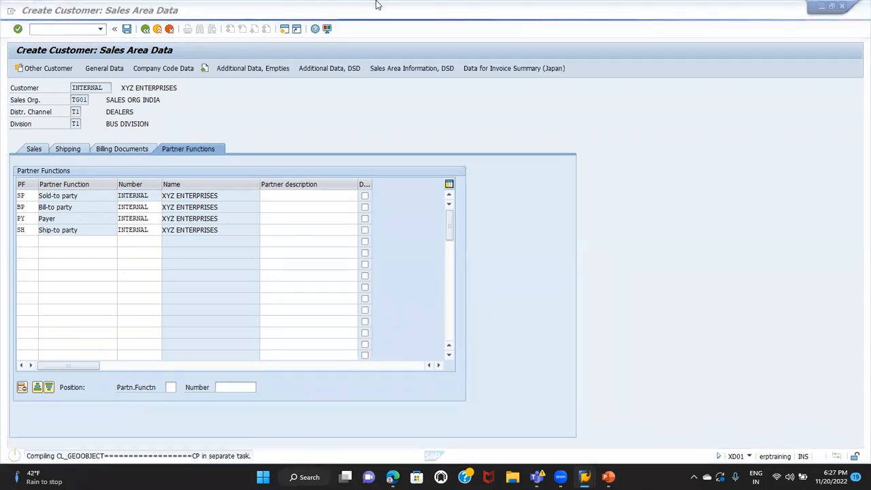
{"action": "key", "text": "XF86AudioLowerVolume"}
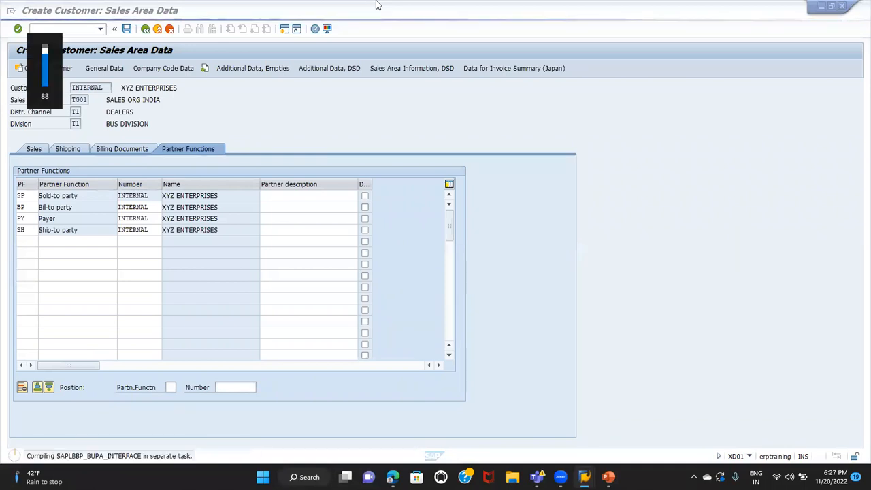
{"action": "key", "text": "XF86AudioLowerVolume"}
{"action": "key", "text": "XF86AudioLowerVolume"}
{"action": "key", "text": "XF86AudioLowerVolume"}
{"action": "key", "text": "XF86AudioLowerVolume"}
{"action": "key", "text": "XF86AudioLowerVolume"}
{"action": "key", "text": "XF86AudioLowerVolume"}
{"action": "key", "text": "XF86AudioLowerVolume"}
{"action": "key", "text": "XF86AudioLowerVolume"}
{"action": "key", "text": "XF86AudioLowerVolume"}
{"action": "key", "text": "XF86AudioLowerVolume"}
{"action": "key", "text": "XF86AudioLowerVolume"}
{"action": "key", "text": "XF86AudioLowerVolume"}
{"action": "key", "text": "XF86AudioLowerVolume"}
{"action": "key", "text": "XF86AudioLowerVolume"}
{"action": "key", "text": "XF86AudioLowerVolume"}
{"action": "key", "text": "XF86AudioLowerVolume"}
{"action": "key", "text": "XF86AudioLowerVolume"}
{"action": "key", "text": "XF86AudioLowerVolume"}
{"action": "key", "text": "XF86AudioLowerVolume"}
{"action": "key", "text": "XF86AudioLowerVolume"}
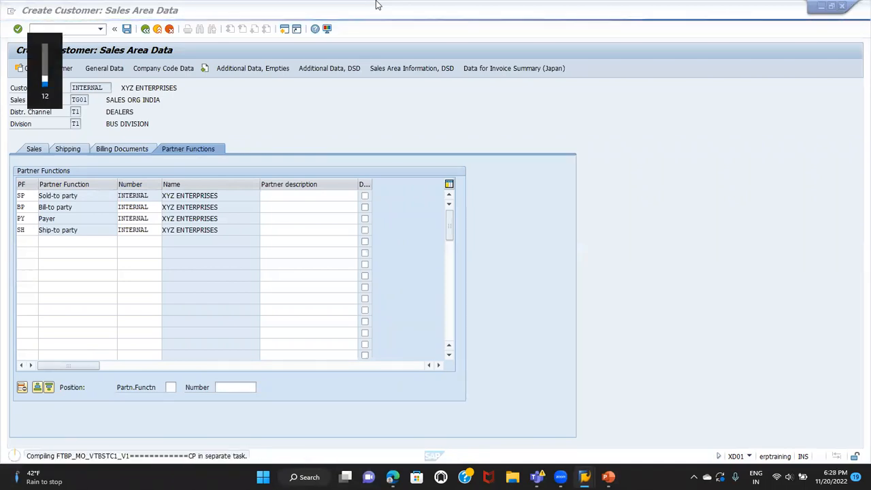
{"action": "key", "text": "XF86AudioRaiseVolume"}
{"action": "key", "text": "XF86AudioRaiseVolume"}
{"action": "key", "text": "XF86AudioRaiseVolume"}
{"action": "key", "text": "XF86AudioRaiseVolume"}
{"action": "key", "text": "XF86AudioRaiseVolume"}
{"action": "key", "text": "XF86AudioRaiseVolume"}
{"action": "key", "text": "XF86AudioRaiseVolume"}
{"action": "key", "text": "XF86AudioRaiseVolume"}
{"action": "key", "text": "XF86AudioRaiseVolume"}
{"action": "key", "text": "XF86AudioRaiseVolume"}
{"action": "key", "text": "XF86AudioRaiseVolume"}
{"action": "key", "text": "XF86AudioRaiseVolume"}
{"action": "key", "text": "XF86AudioRaiseVolume"}
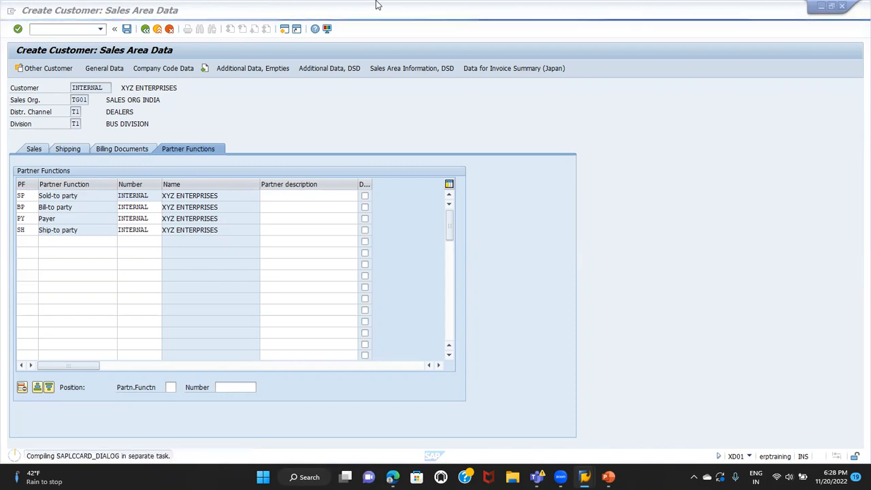
{"action": "key", "text": "XF86AudioRaiseVolume"}
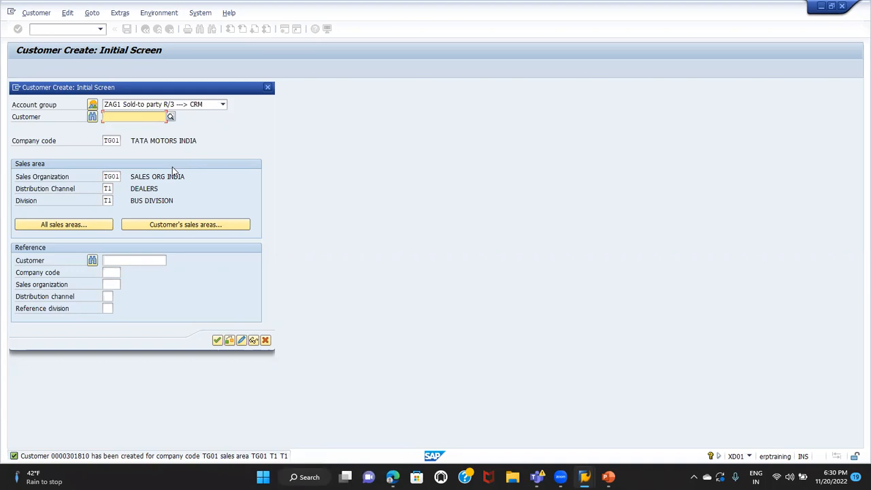
Leave customer creation and open XYZ ENTERPRISES for change in transaction XD02 with company code TG01 and sales area TG01/T1/T1
{"action": "left_click", "coordinate": [266, 340]}
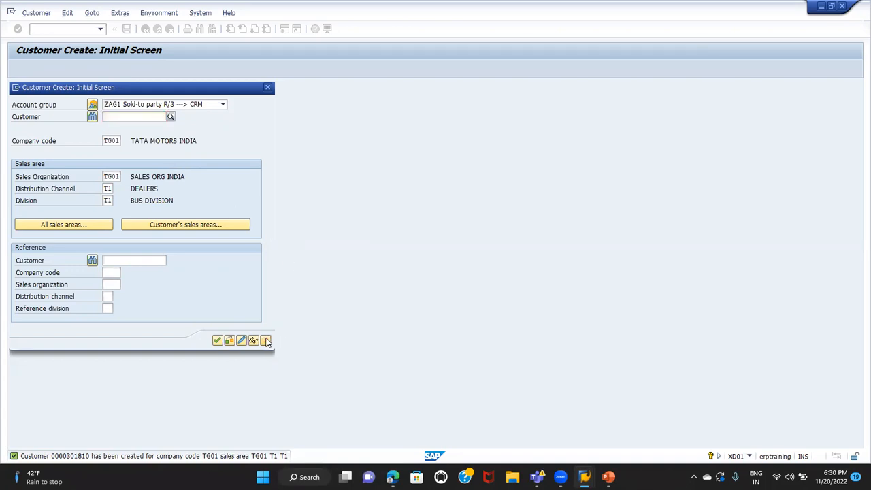
{"action": "type", "text": "XD02"}
{"action": "key", "text": "Return"}
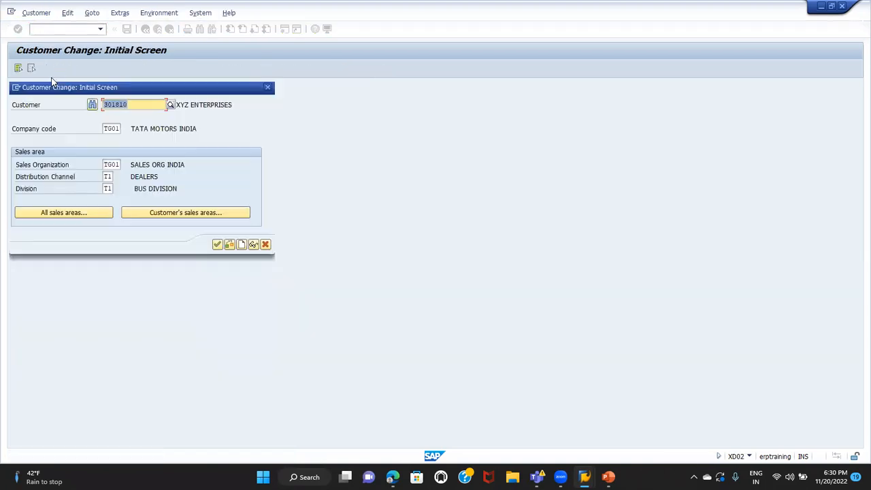
{"action": "left_click", "coordinate": [139, 104]}
{"action": "key", "text": "Return"}
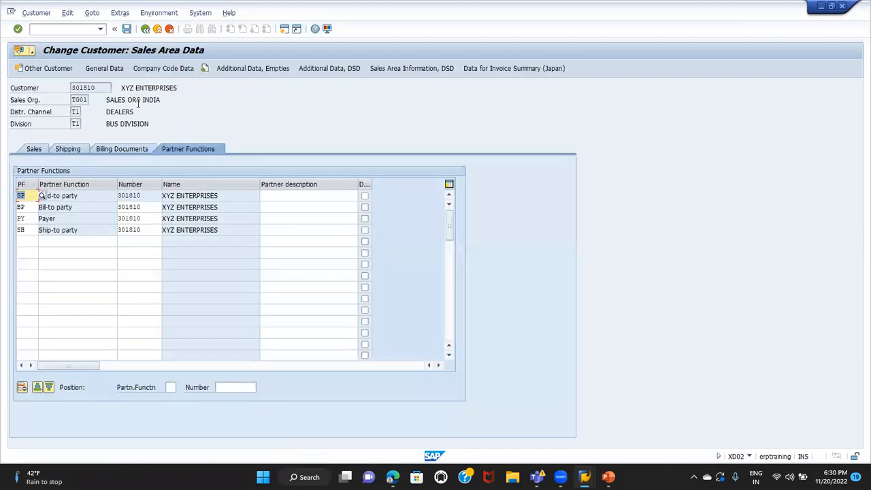
View the general data and sales area data of XYZ ENTERPRISES, and exit the change transaction without editing
{"action": "left_click", "coordinate": [107, 68]}
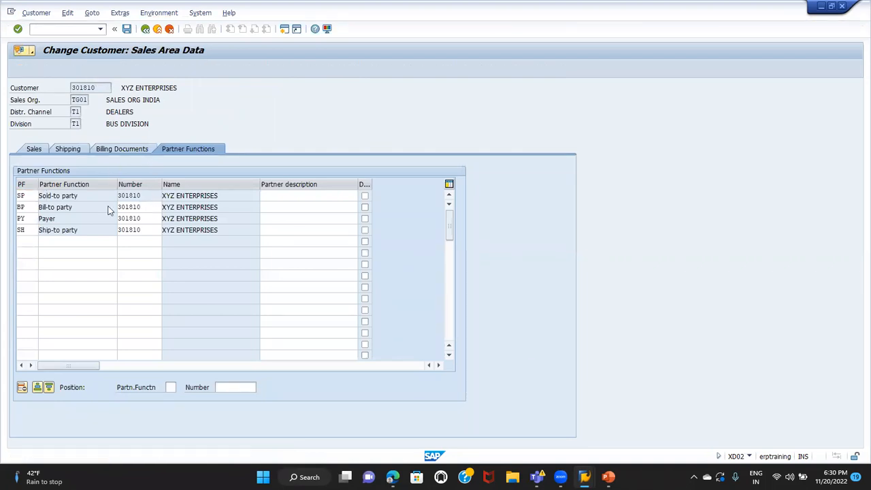
{"action": "left_click", "coordinate": [160, 172]}
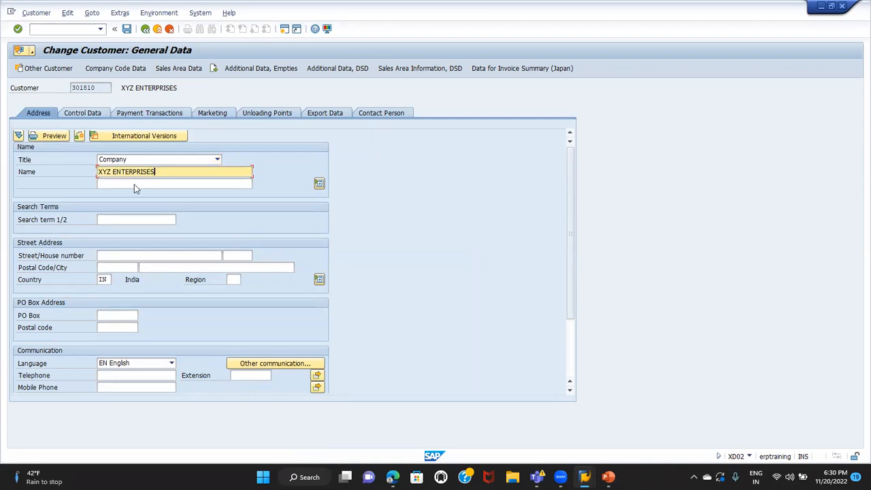
{"action": "left_click", "coordinate": [165, 68]}
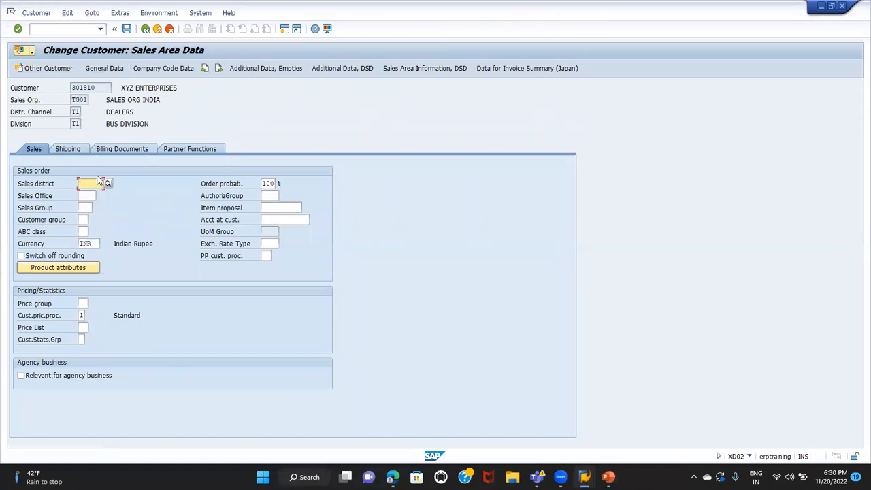
{"action": "left_click", "coordinate": [145, 29]}
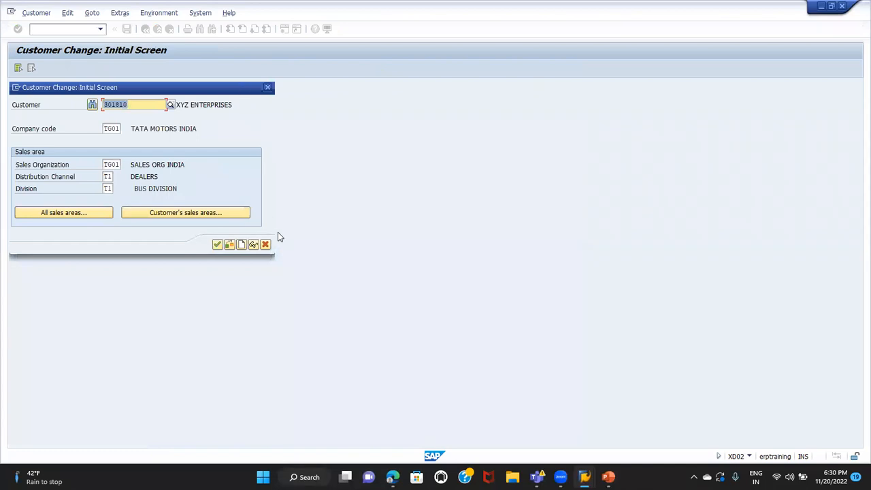
{"action": "left_click", "coordinate": [265, 246]}
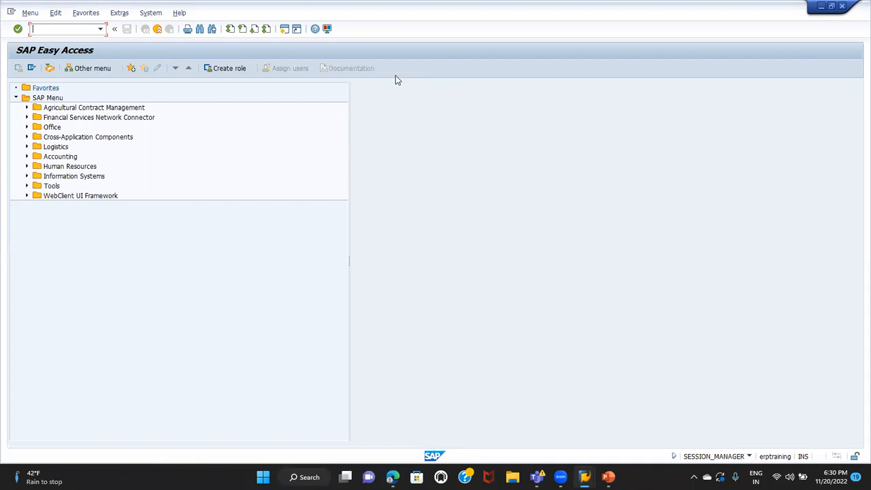
{"action": "key", "text": "XF86AudioRaiseVolume"}
{"action": "key", "text": "XF86AudioRaiseVolume"}
{"action": "key", "text": "XF86AudioRaiseVolume"}
{"action": "key", "text": "XF86AudioRaiseVolume"}
{"action": "key", "text": "XF86AudioRaiseVolume"}
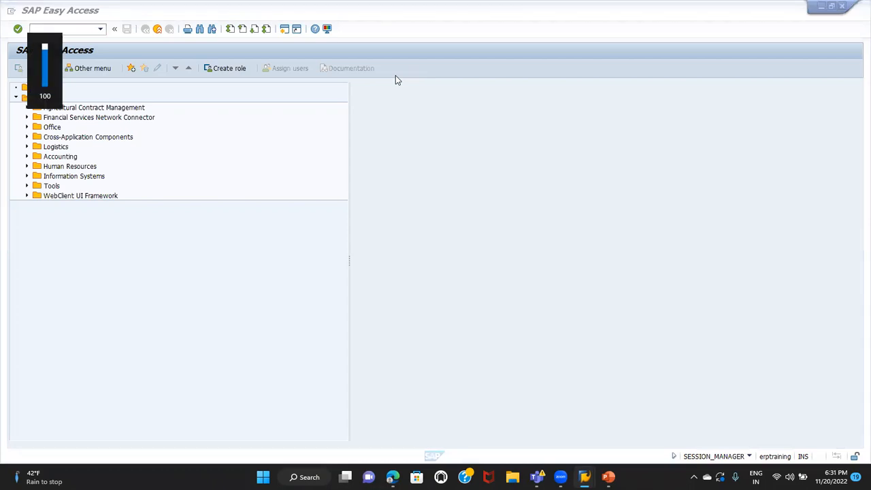
{"action": "left_click", "coordinate": [121, 275]}
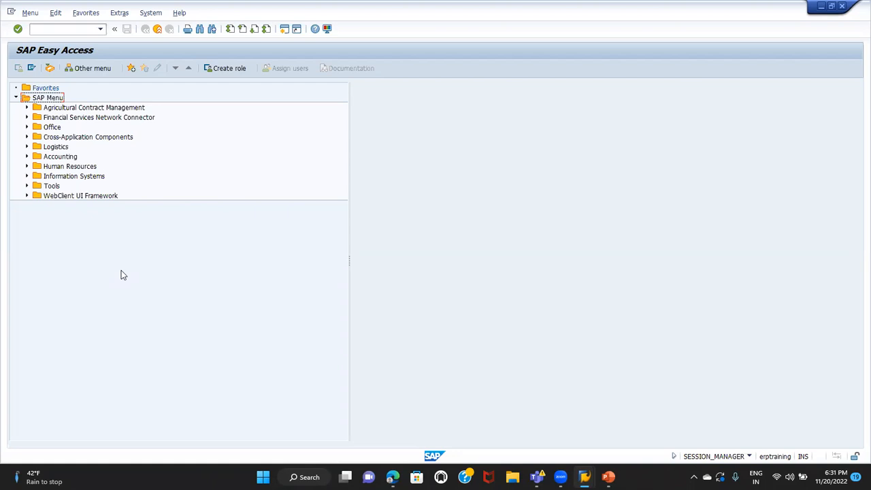
{"action": "left_click", "coordinate": [8, 323]}
{"action": "left_click", "coordinate": [109, 269]}
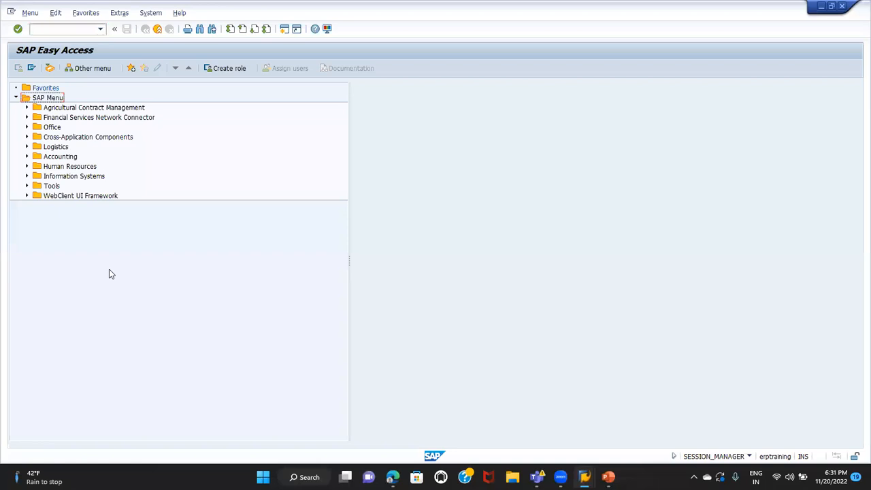